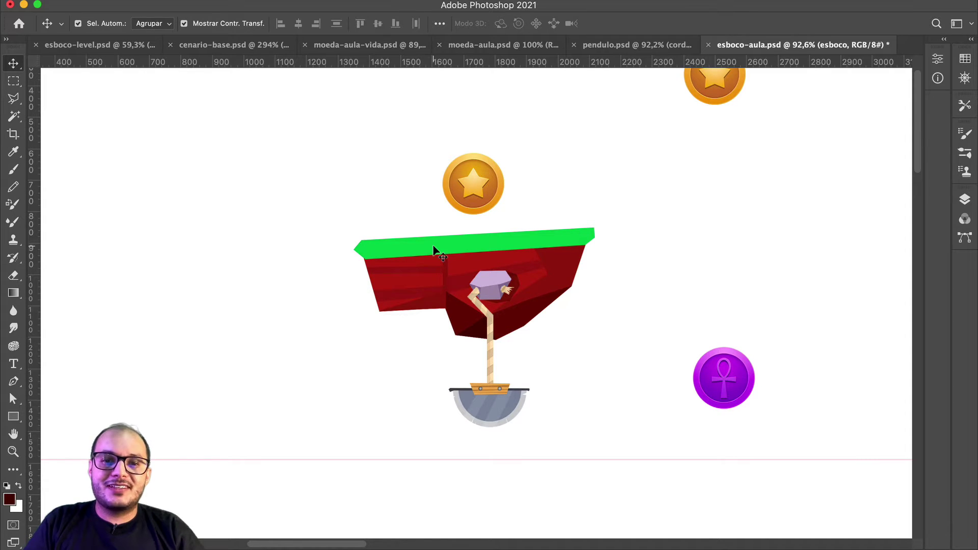
Step: Compare the sketched platform in esboco-aula.psd with the finished grassy platform in cenario-base.psd
{"action": "scroll", "coordinate": [437, 260], "scroll_direction": "up", "scroll_amount": 2}
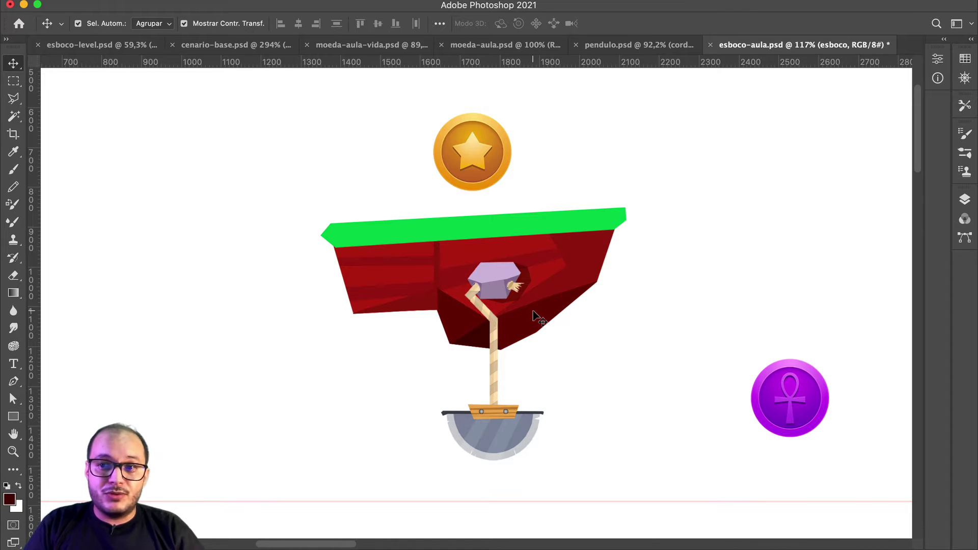
{"action": "left_click", "coordinate": [965, 200]}
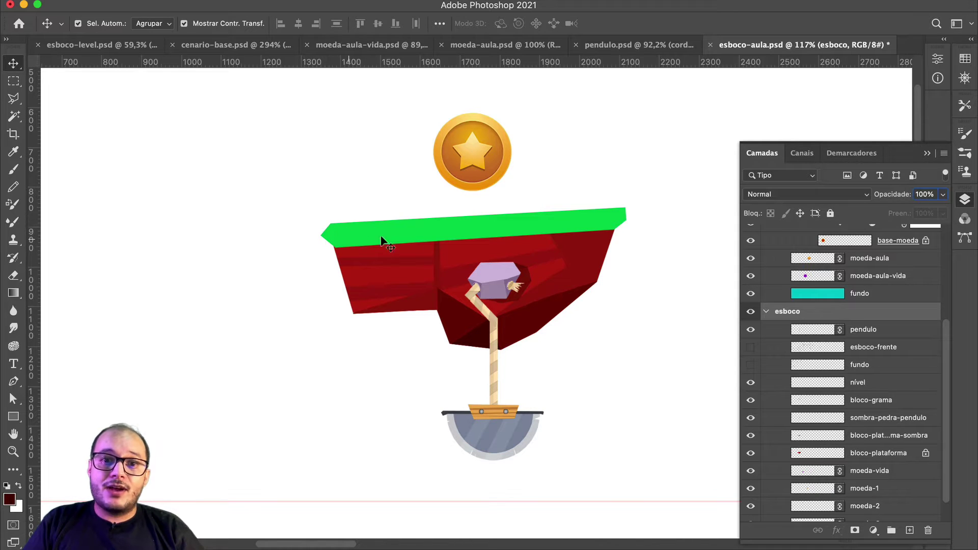
{"action": "left_click", "coordinate": [212, 49]}
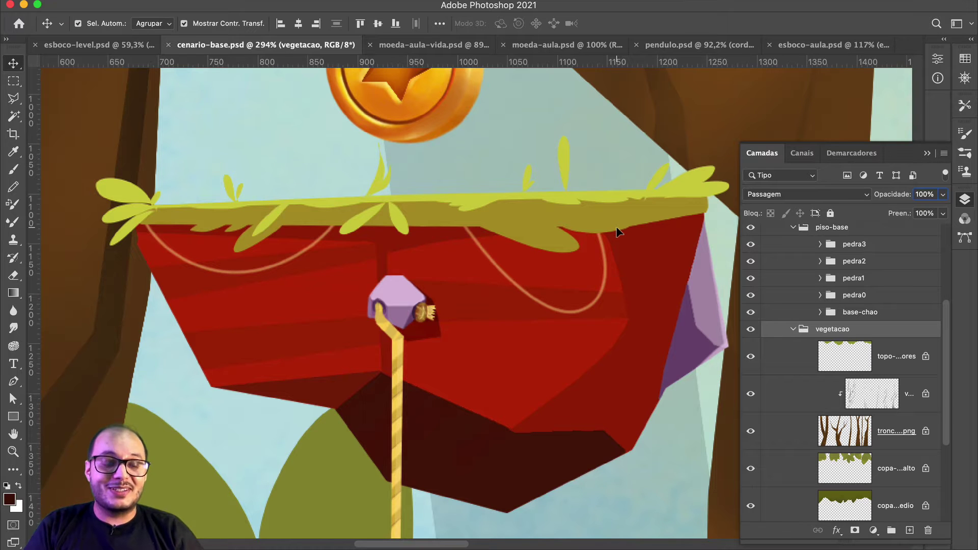
{"action": "left_click", "coordinate": [816, 44]}
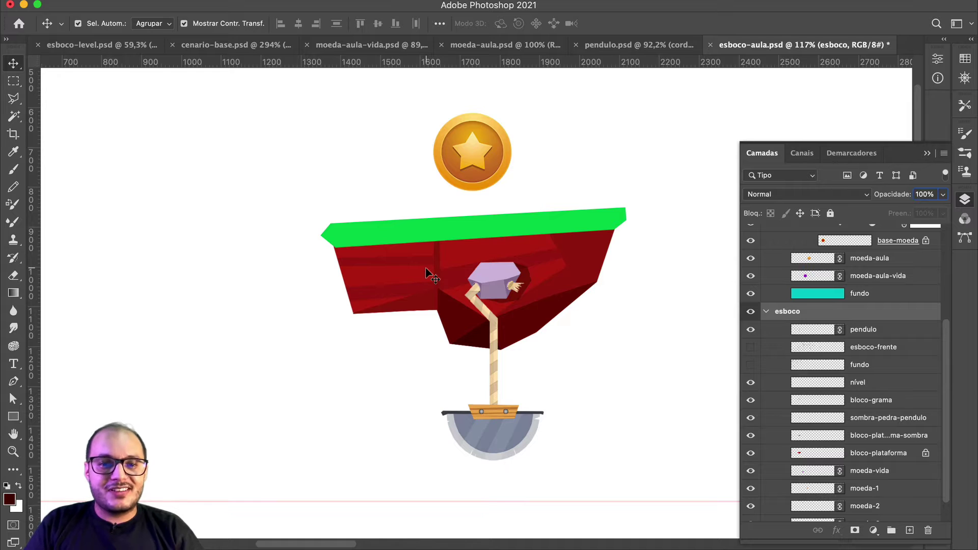
{"action": "scroll", "coordinate": [426, 275], "scroll_direction": "down", "scroll_amount": 5}
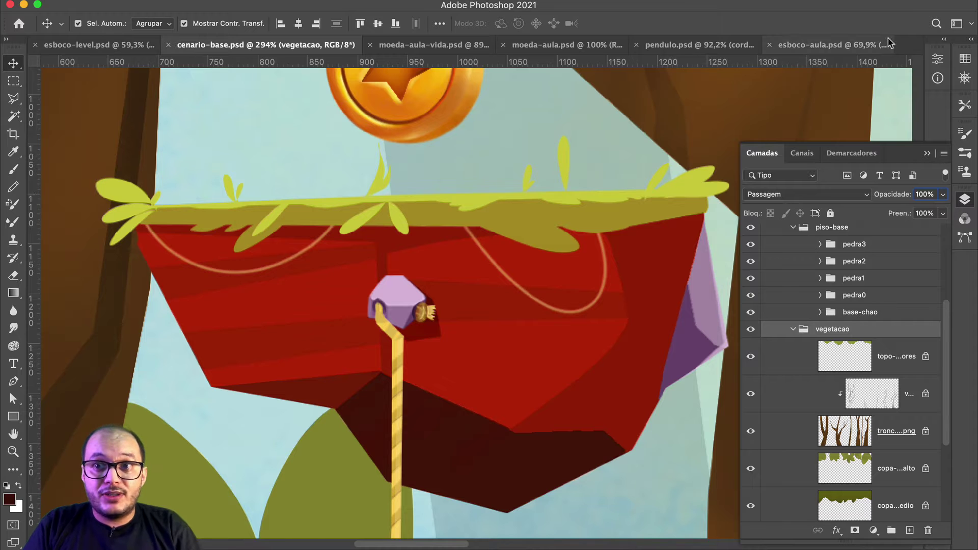
{"action": "left_click", "coordinate": [839, 45]}
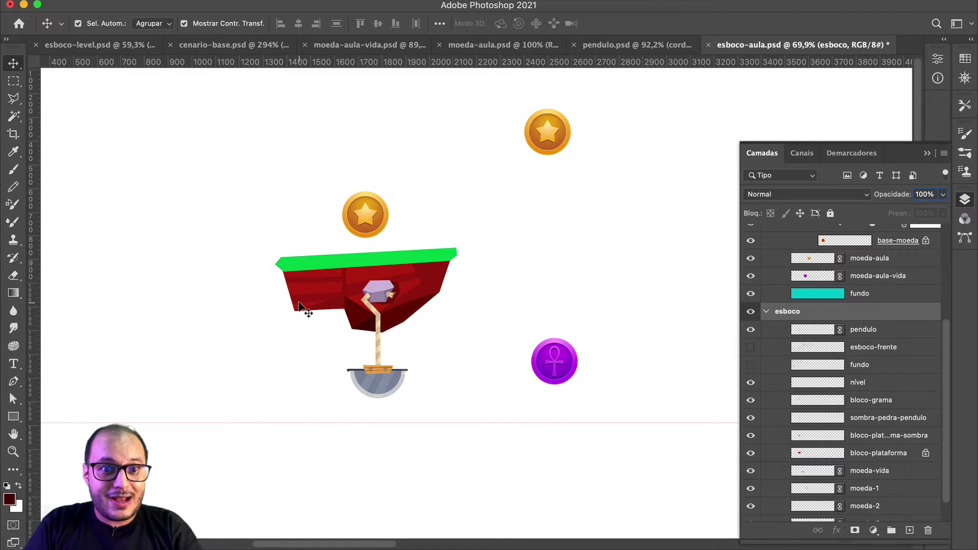
{"action": "key", "text": "super+equal"}
{"action": "left_click_drag", "start_coordinate": [183, 282], "coordinate": [317, 284]}
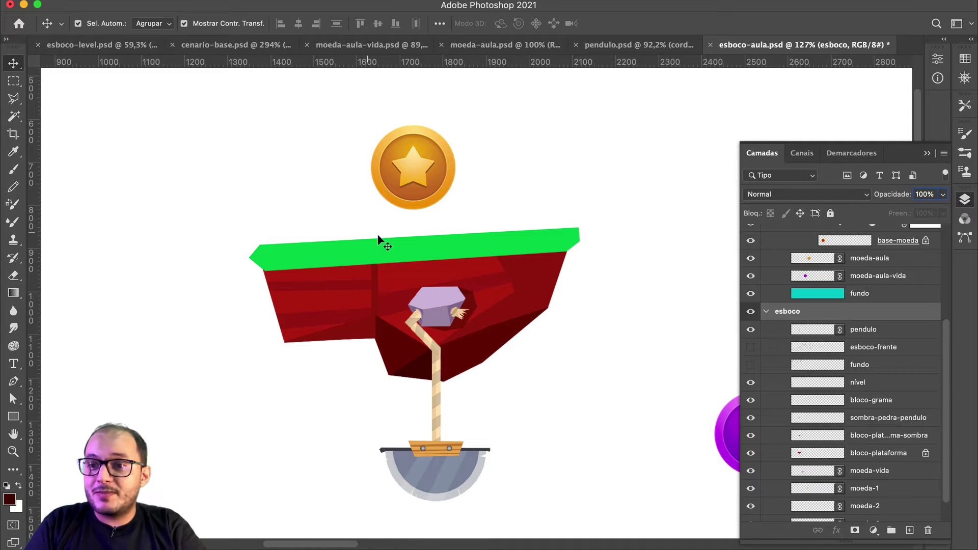
{"action": "scroll", "coordinate": [868, 374], "scroll_direction": "down", "scroll_amount": 1}
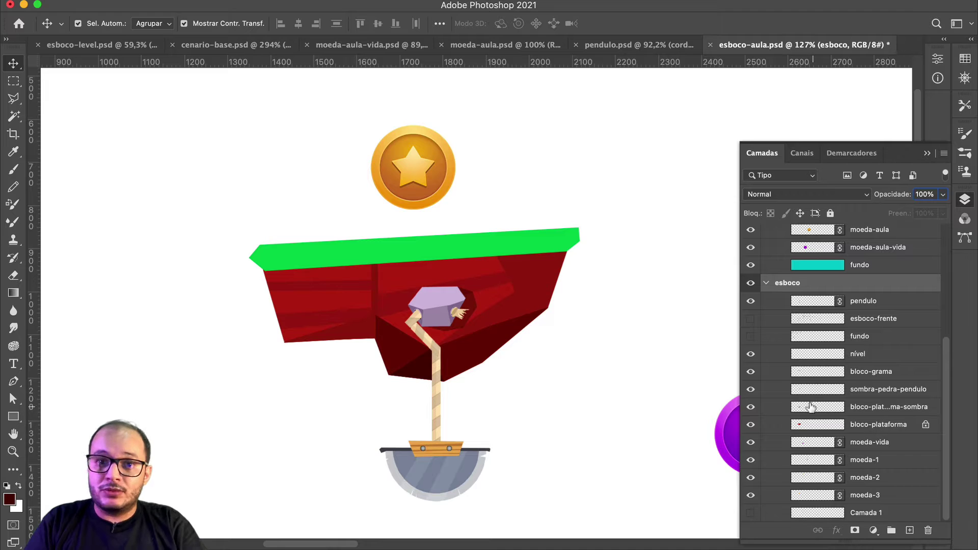
Step: Select the green grass strip's layer, bloco-grama, and lock its transparent pixels
{"action": "left_click", "coordinate": [549, 236]}
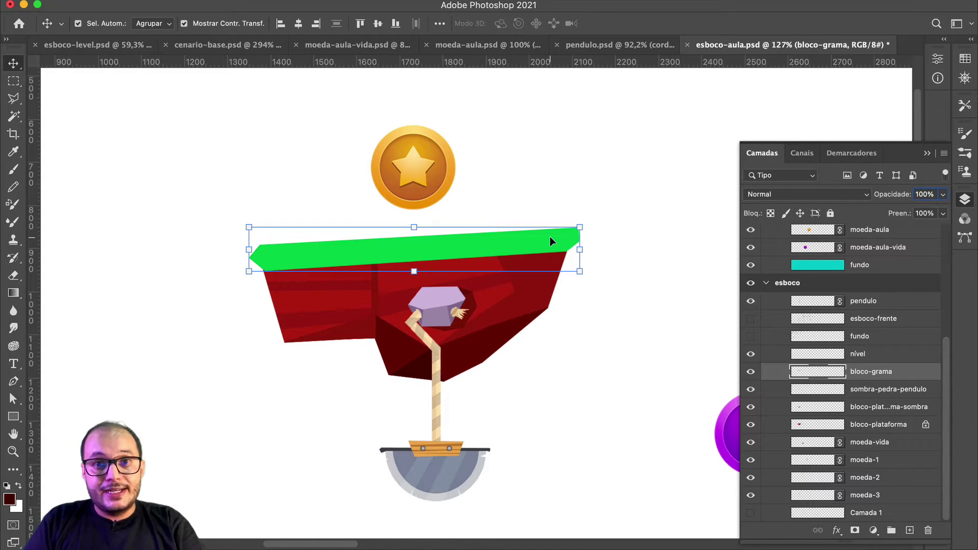
{"action": "left_click", "coordinate": [813, 375], "text": "super"}
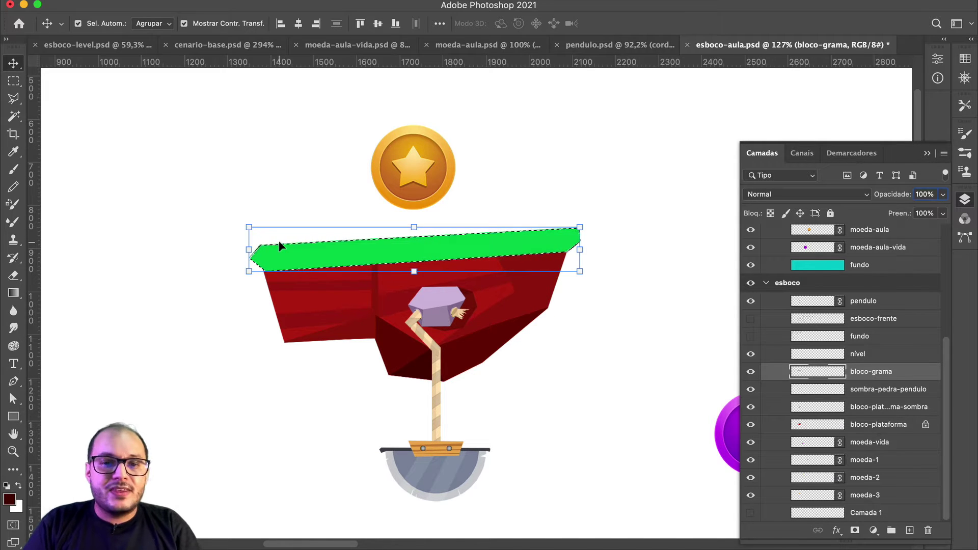
{"action": "left_click", "coordinate": [203, 46]}
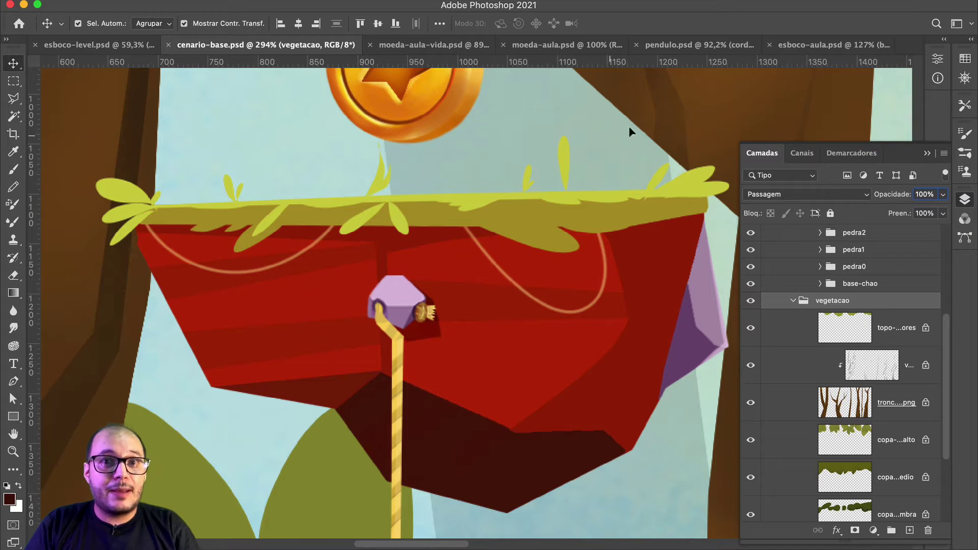
{"action": "left_click", "coordinate": [809, 45]}
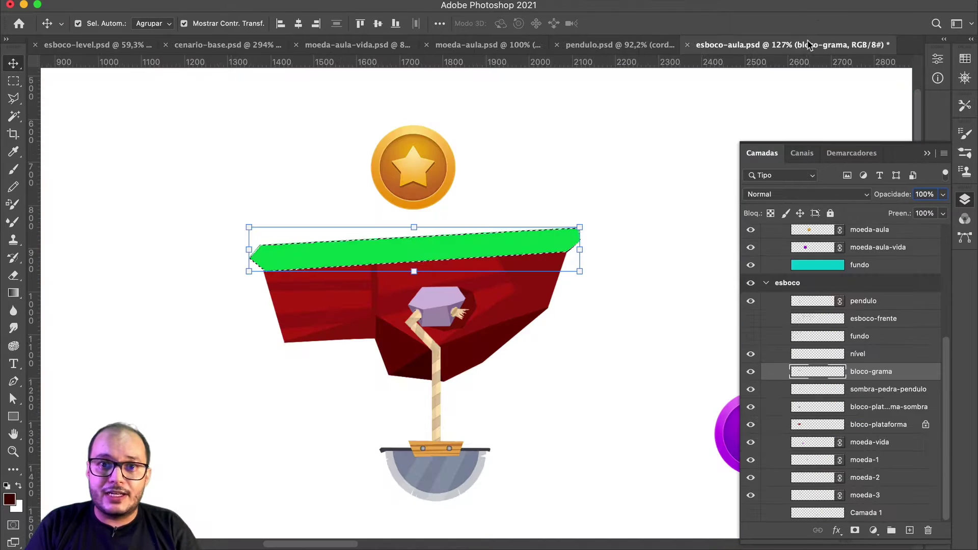
{"action": "key", "text": "super+d"}
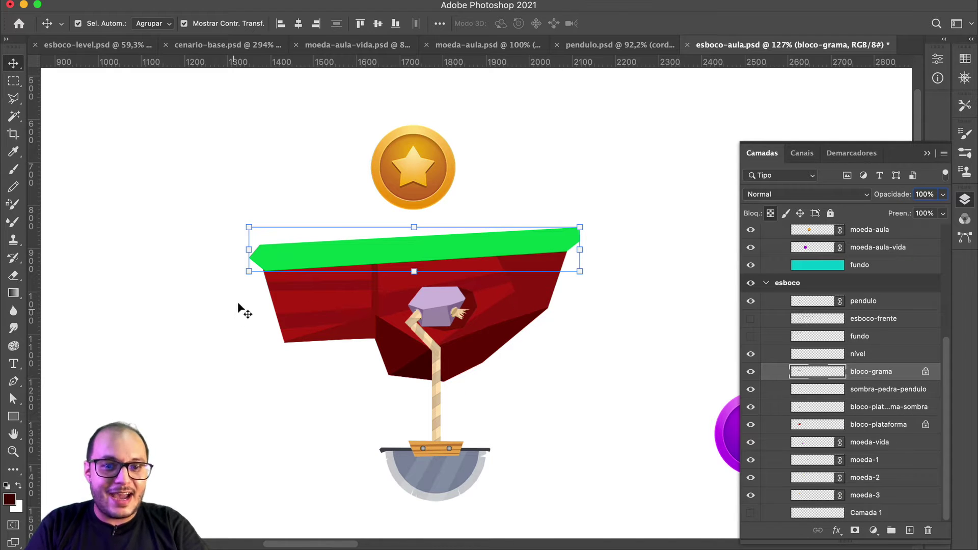
Step: Sample the strip's bright green, choose the muted green #6c866a as foreground colour, and fill the grass strip with it
{"action": "key", "text": "i"}
{"action": "left_click", "coordinate": [281, 253]}
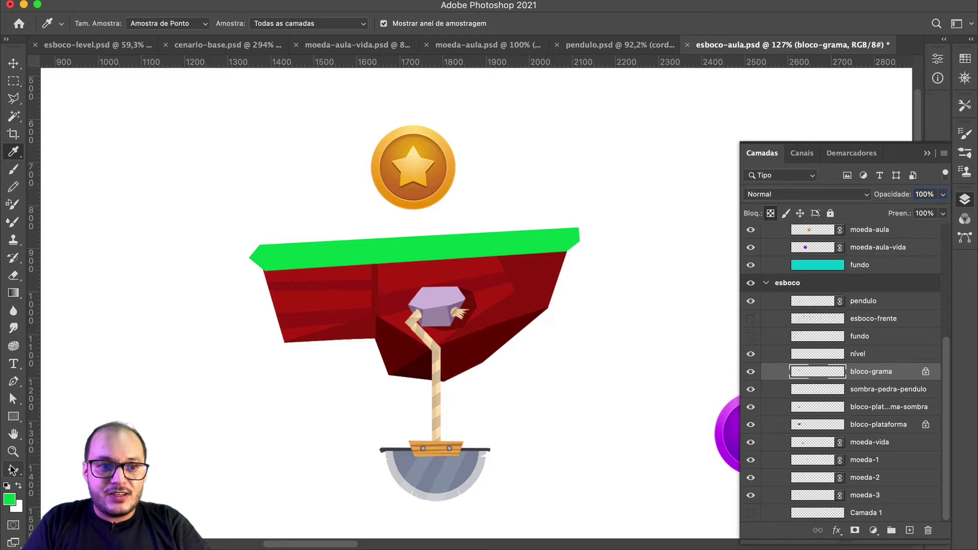
{"action": "left_click", "coordinate": [12, 495]}
{"action": "mouse_move", "coordinate": [658, 282]}
{"action": "left_mouse_down"}
{"action": "mouse_move", "coordinate": [663, 270]}
{"action": "mouse_move", "coordinate": [635, 282]}
{"action": "mouse_move", "coordinate": [653, 248]}
{"action": "mouse_move", "coordinate": [618, 245]}
{"action": "mouse_move", "coordinate": [644, 261]}
{"action": "mouse_move", "coordinate": [631, 259]}
{"action": "left_mouse_up"}
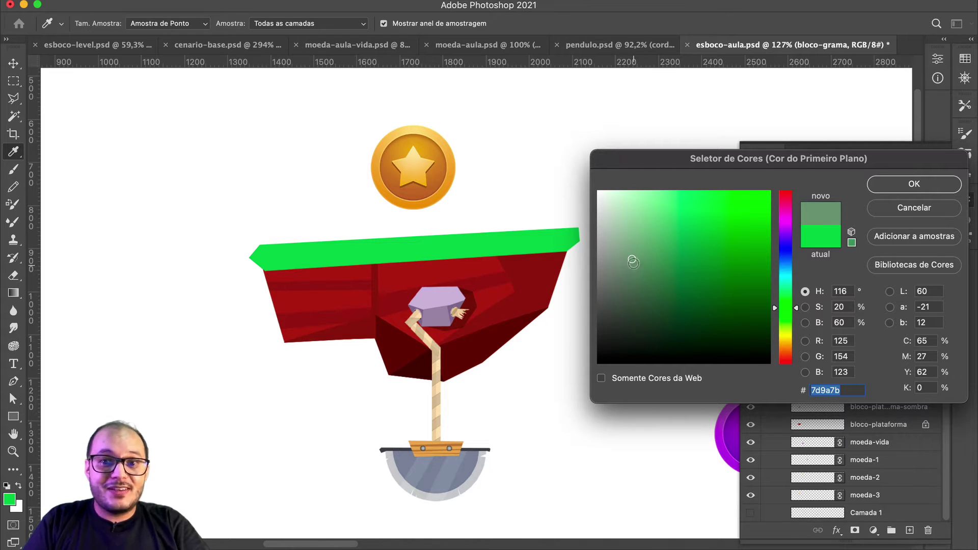
{"action": "left_click", "coordinate": [631, 263]}
{"action": "left_click_drag", "start_coordinate": [631, 263], "coordinate": [633, 272]}
{"action": "left_click", "coordinate": [913, 183]}
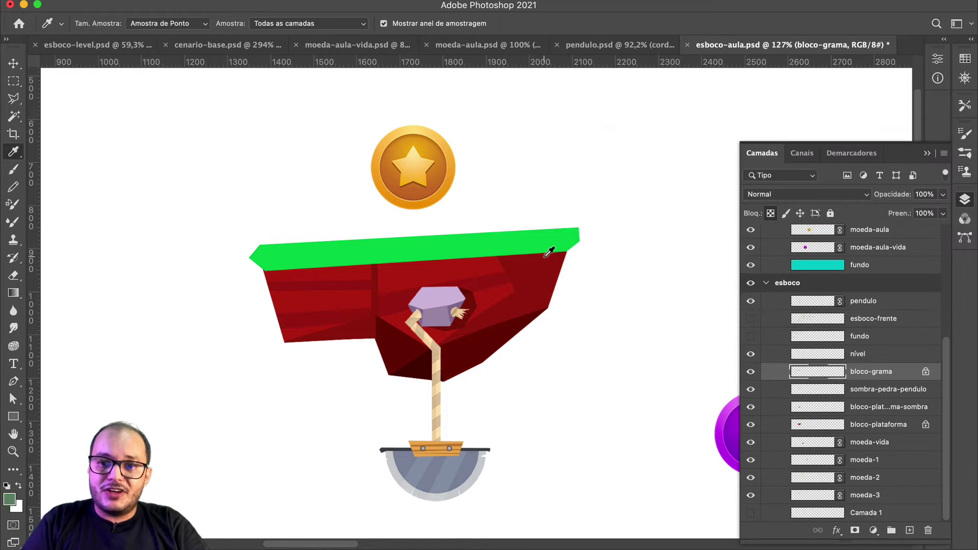
{"action": "key", "text": "shift+BackSpace"}
{"action": "key", "text": "Return"}
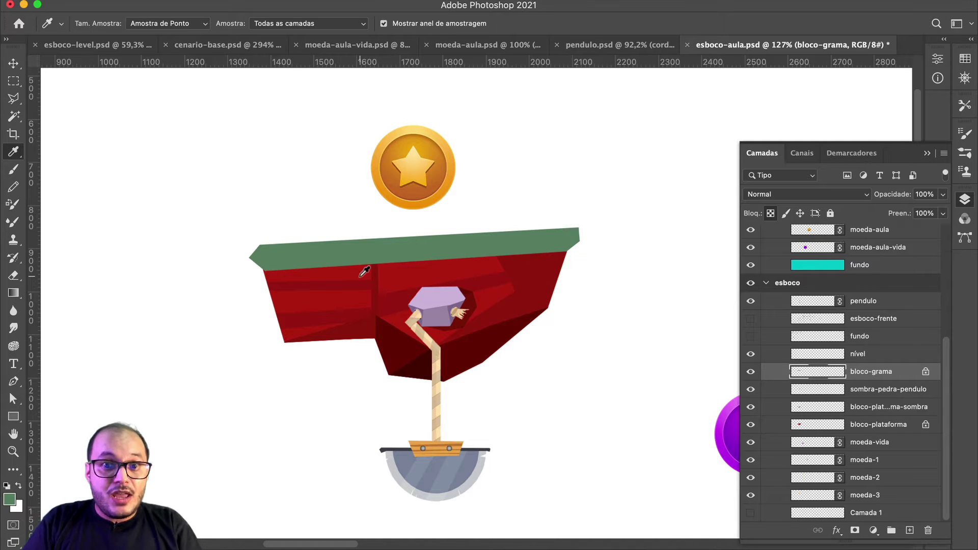
Step: Refill the grass strip with a slightly lighter muted green
{"action": "left_click", "coordinate": [9, 499]}
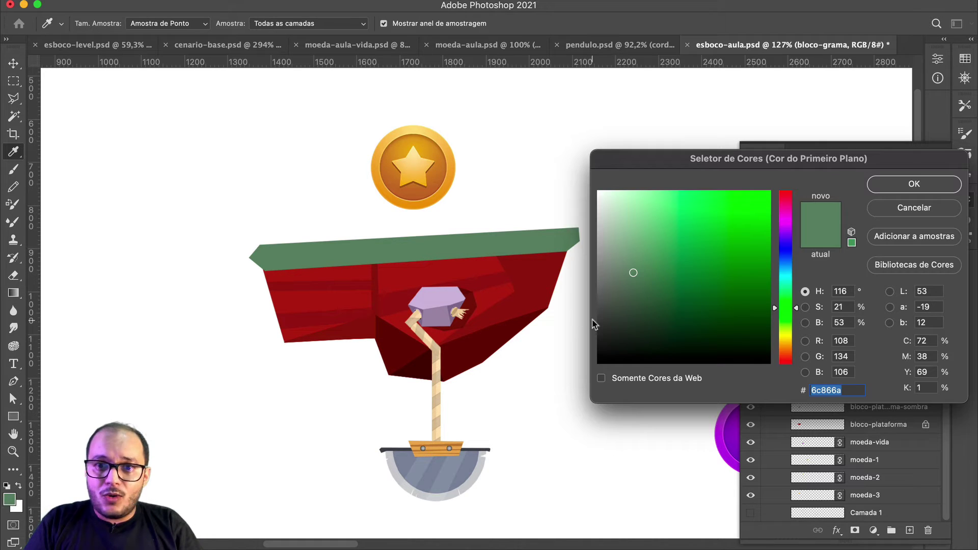
{"action": "left_click", "coordinate": [887, 188]}
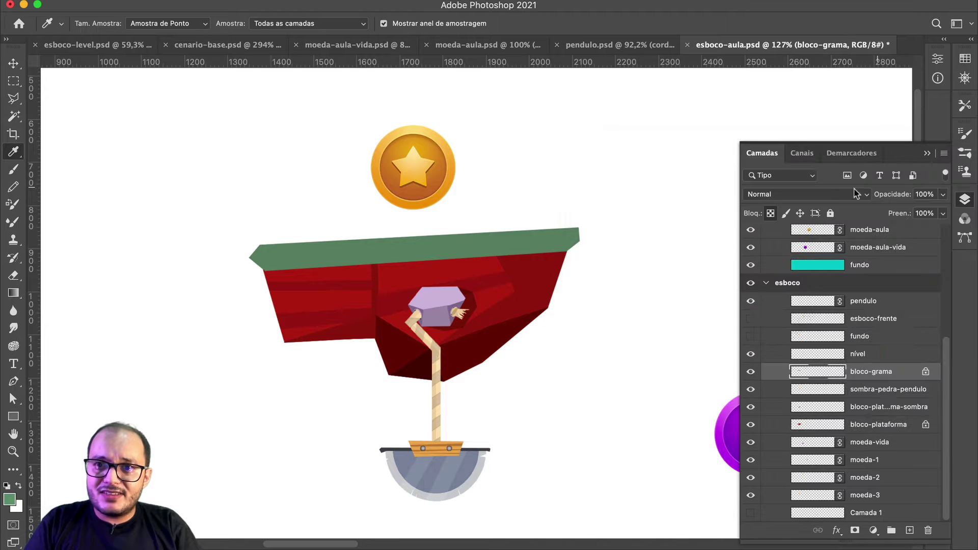
{"action": "key", "text": "shift+BackSpace"}
{"action": "key", "text": "Return"}
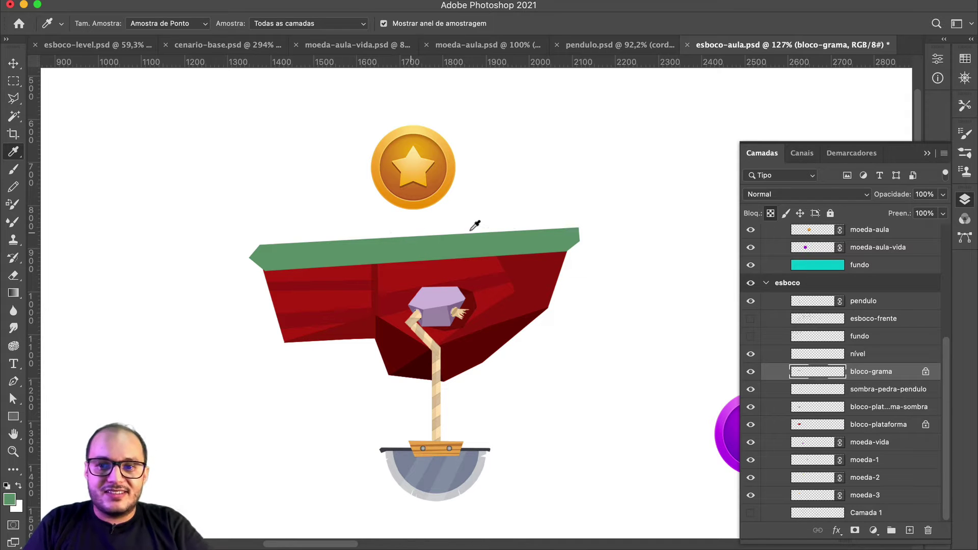
Step: Try trimming the grass strip's right end with a 25 px eraser while transparent pixels are locked, and undo the stroke
{"action": "scroll", "coordinate": [280, 225], "scroll_direction": "up", "scroll_amount": 3}
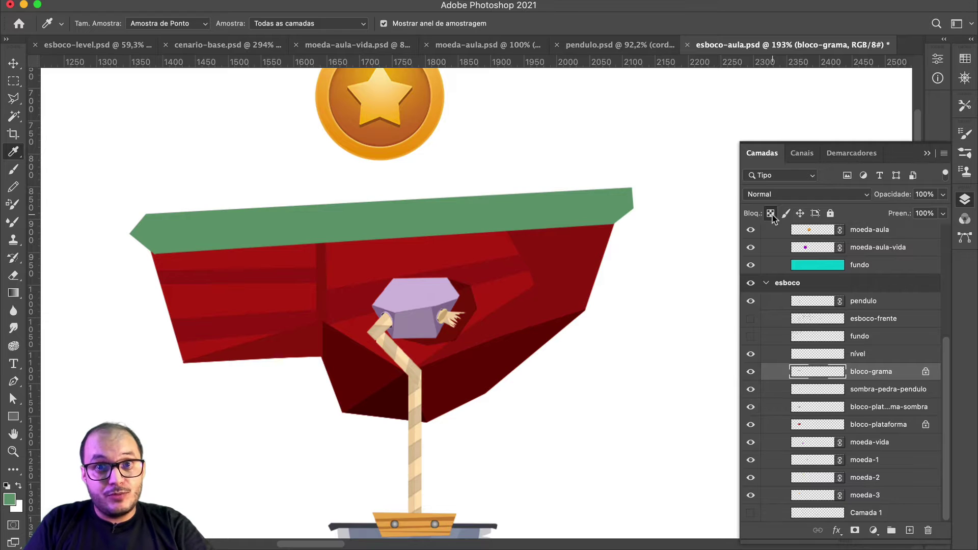
{"action": "key", "text": "e"}
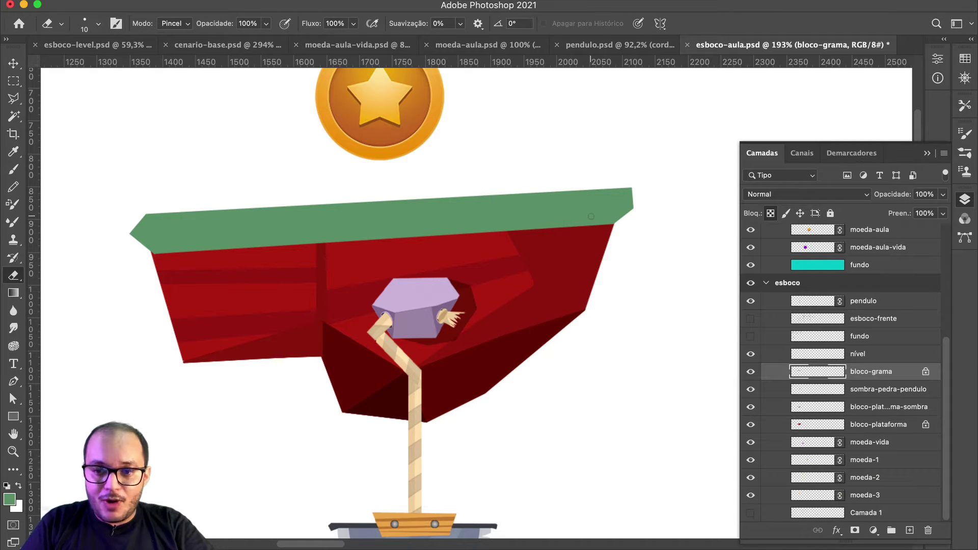
{"action": "key", "text": "bracketright"}
{"action": "key", "text": "bracketright"}
{"action": "key", "text": "bracketright"}
{"action": "mouse_move", "coordinate": [618, 183]}
{"action": "left_mouse_down"}
{"action": "mouse_move", "coordinate": [649, 204]}
{"action": "mouse_move", "coordinate": [621, 204]}
{"action": "left_mouse_up"}
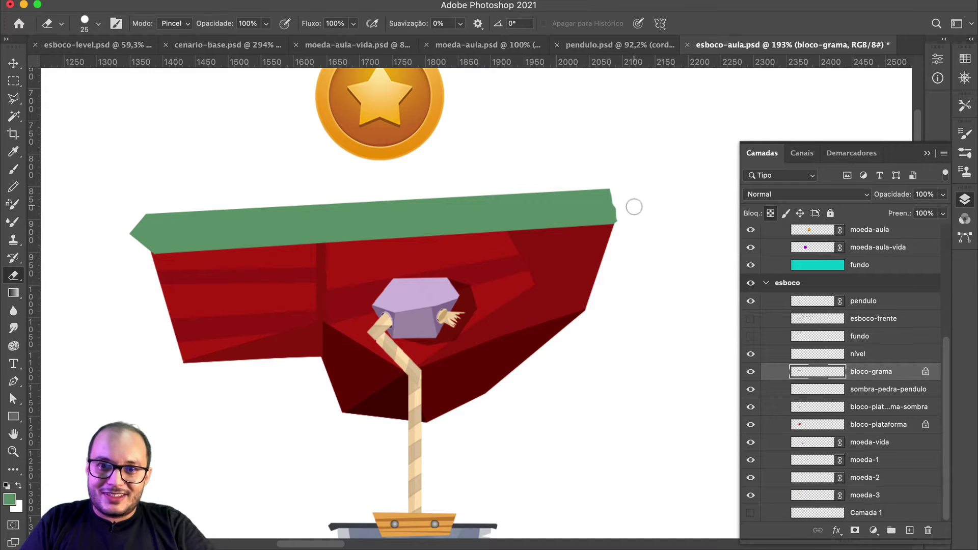
{"action": "key", "text": "v"}
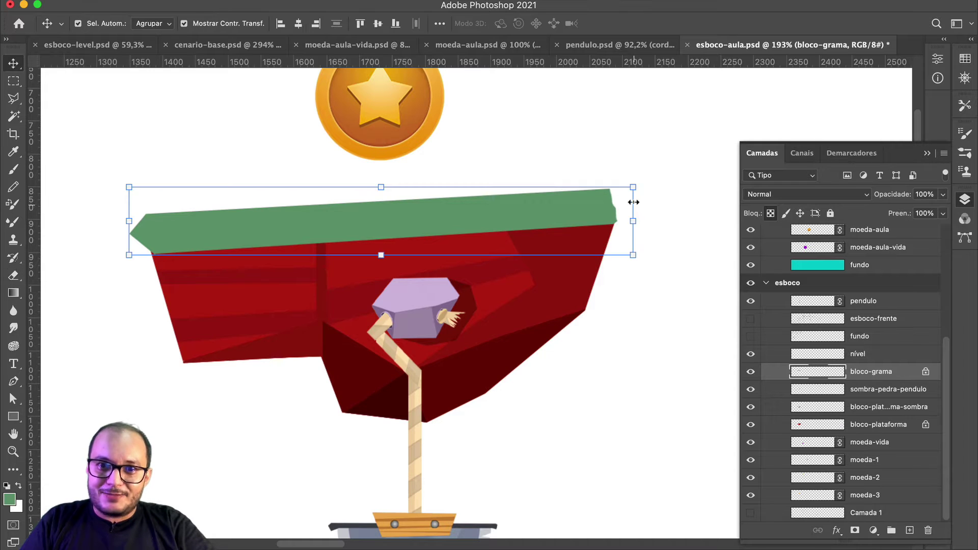
{"action": "left_click", "coordinate": [666, 332]}
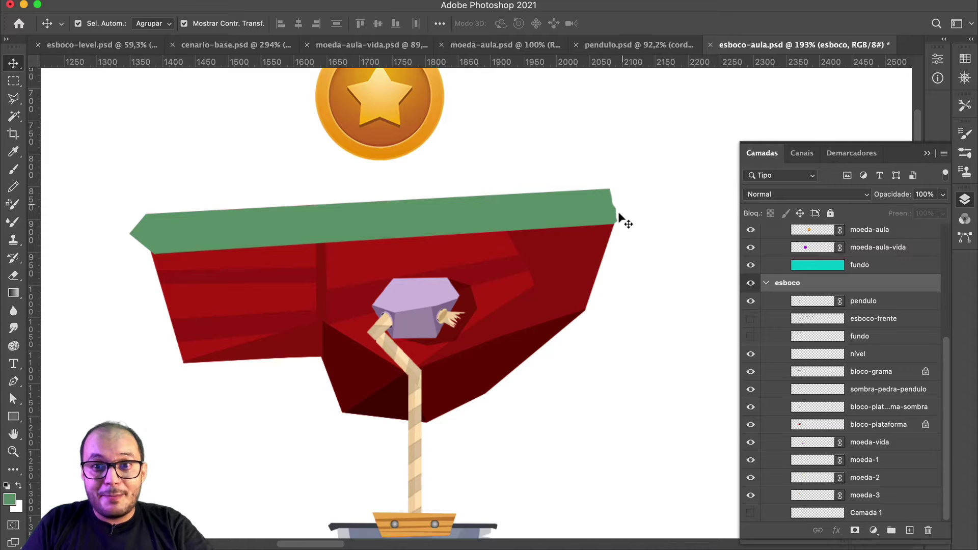
{"action": "key", "text": "ctrl+z"}
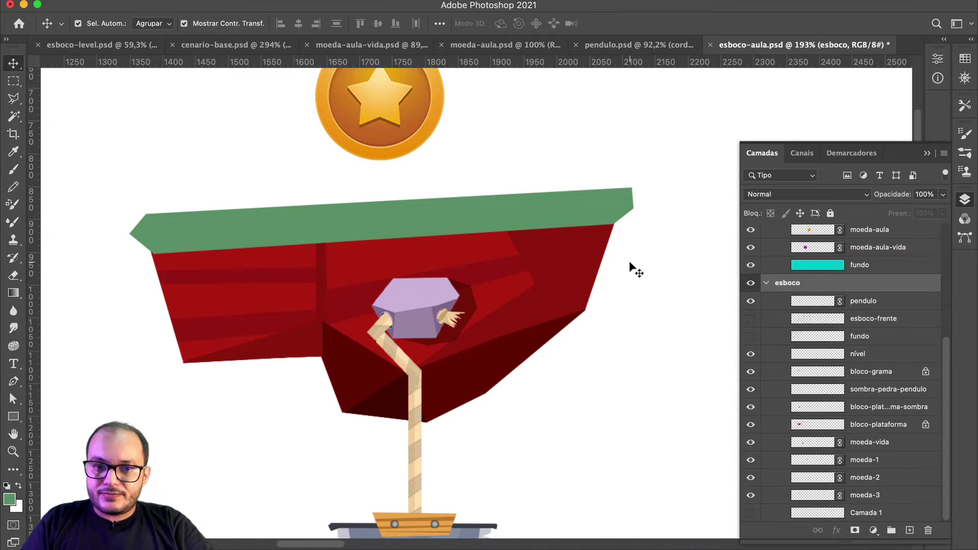
Step: Unlock the transparent pixels of bloco-grama and trim both ends of the grass strip with a 25 px eraser
{"action": "left_click", "coordinate": [593, 209]}
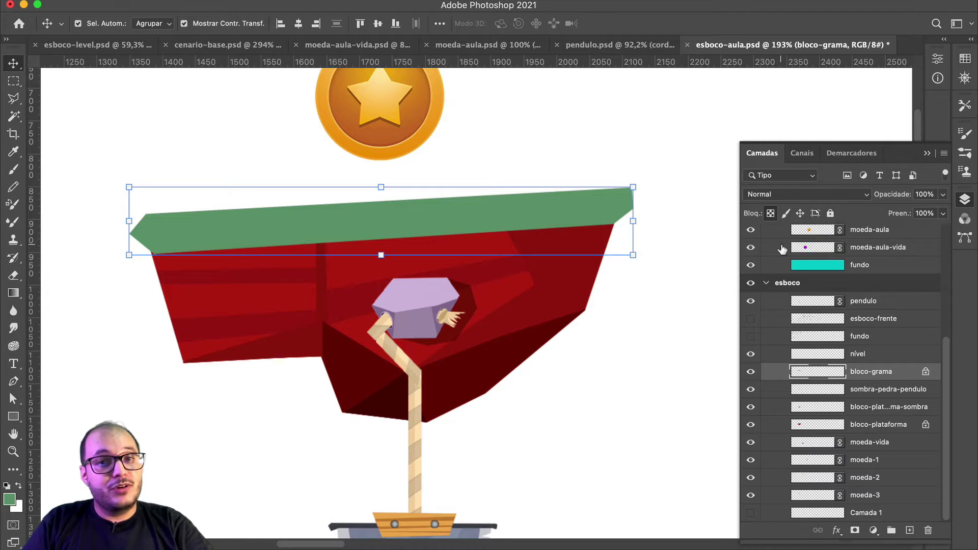
{"action": "left_click", "coordinate": [770, 215]}
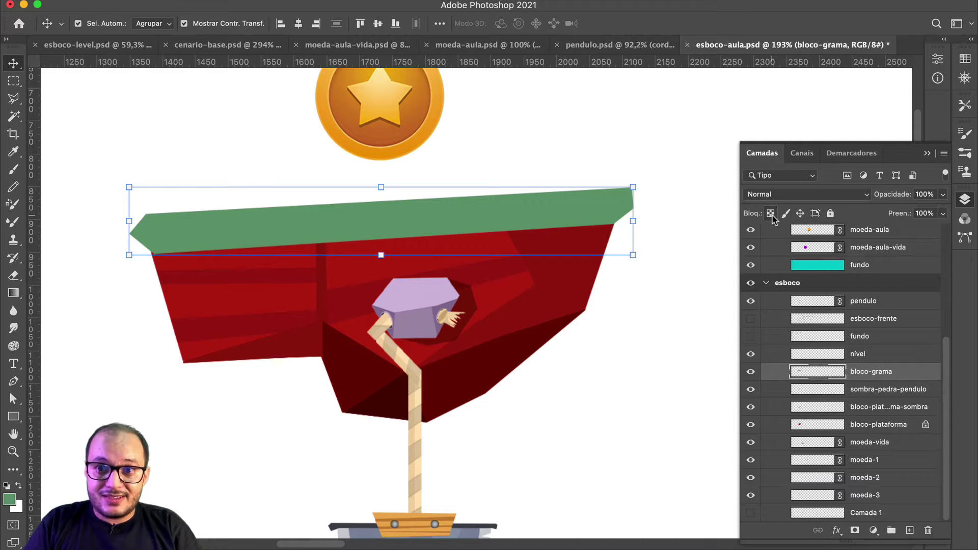
{"action": "key", "text": "e"}
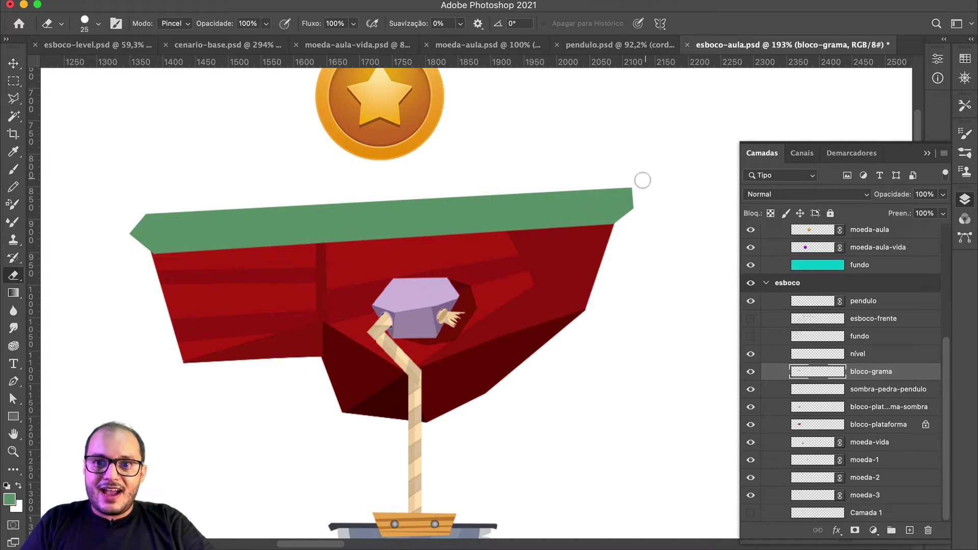
{"action": "left_click_drag", "start_coordinate": [621, 183], "coordinate": [631, 220]}
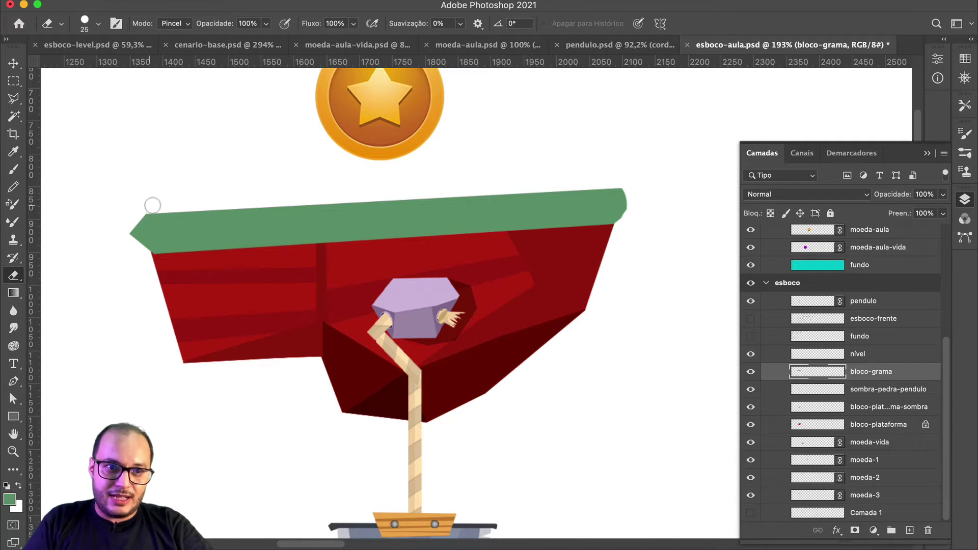
{"action": "left_click_drag", "start_coordinate": [151, 203], "coordinate": [133, 219]}
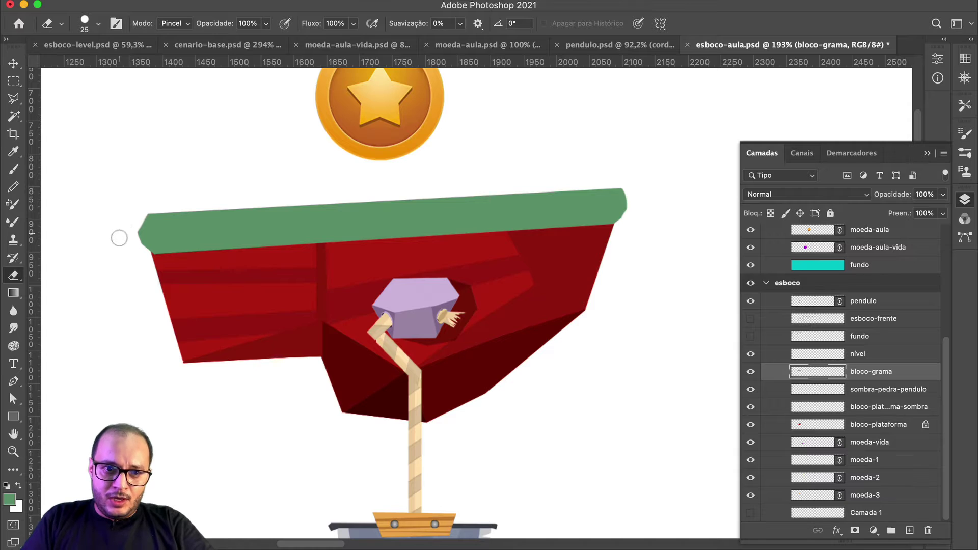
Step: Erase the remaining corners at the grass strip's left end to give it a smooth rounded tip
{"action": "scroll", "coordinate": [265, 270], "scroll_direction": "up", "scroll_amount": 3}
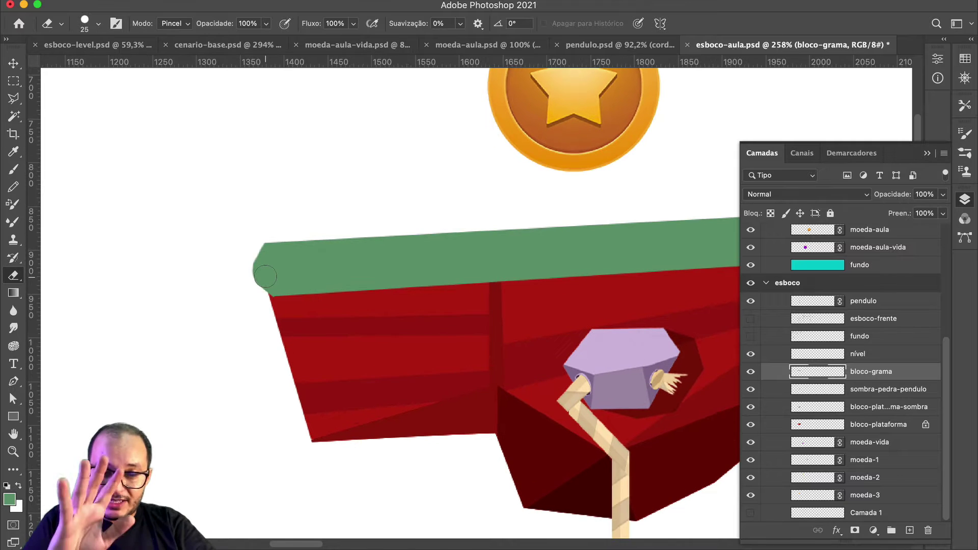
{"action": "scroll", "coordinate": [266, 275], "scroll_direction": "up", "scroll_amount": 1}
{"action": "scroll", "coordinate": [402, 255], "scroll_direction": "up", "scroll_amount": 5}
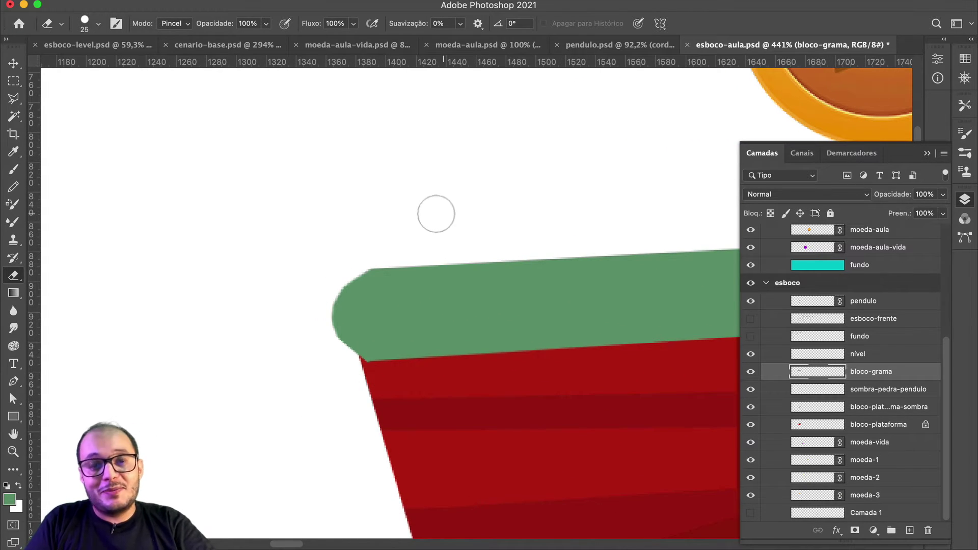
{"action": "mouse_move", "coordinate": [347, 258]}
{"action": "left_mouse_down"}
{"action": "mouse_move", "coordinate": [406, 257]}
{"action": "mouse_move", "coordinate": [362, 256]}
{"action": "mouse_move", "coordinate": [375, 253]}
{"action": "left_mouse_up"}
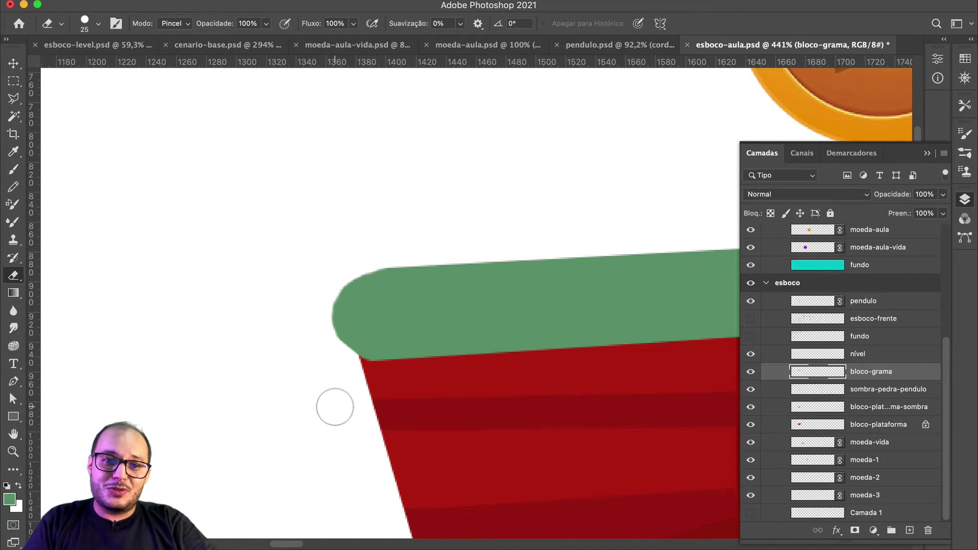
{"action": "scroll", "coordinate": [465, 327], "scroll_direction": "down", "scroll_amount": 3}
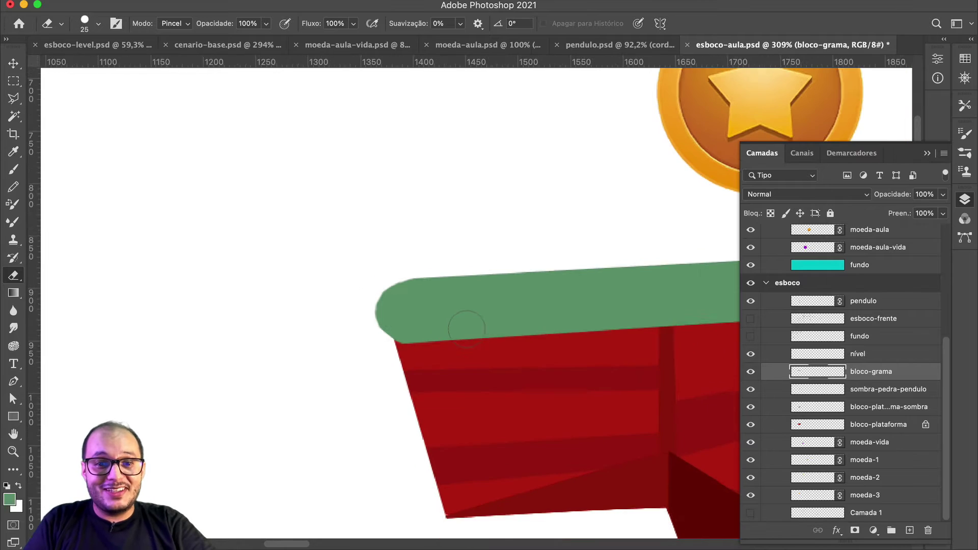
Step: Erase along the whole upper edge of the grass strip with the 25 px eraser to give it an uneven, wavy outline
{"action": "scroll", "coordinate": [524, 343], "scroll_direction": "right", "scroll_amount": 5}
{"action": "scroll", "coordinate": [478, 332], "scroll_direction": "right", "scroll_amount": 5}
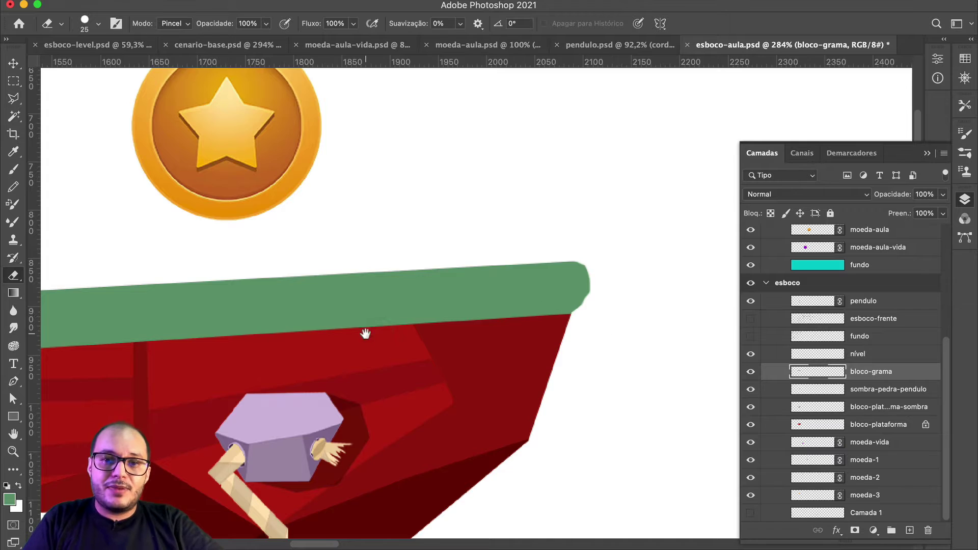
{"action": "scroll", "coordinate": [486, 296], "scroll_direction": "down", "scroll_amount": 3}
{"action": "scroll", "coordinate": [488, 299], "scroll_direction": "down", "scroll_amount": 1}
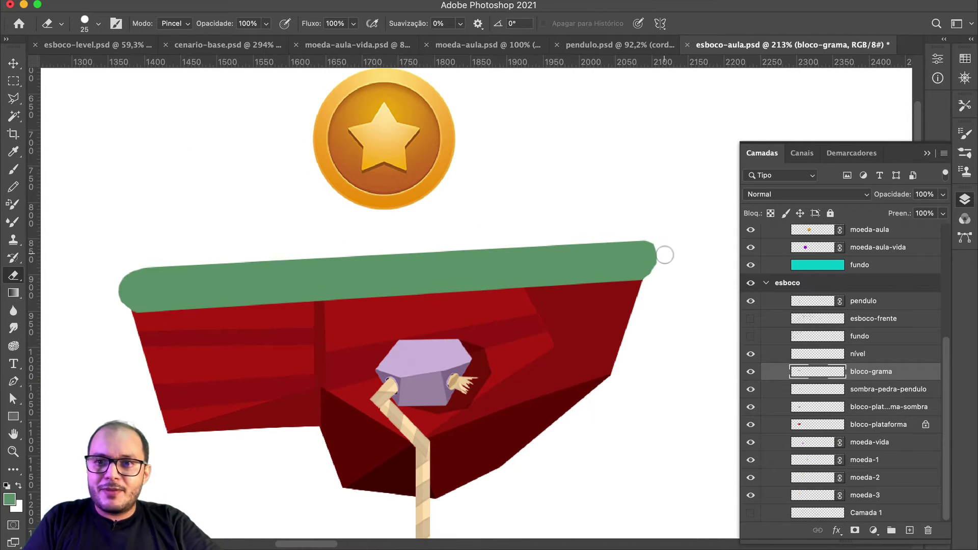
{"action": "left_click", "coordinate": [924, 153]}
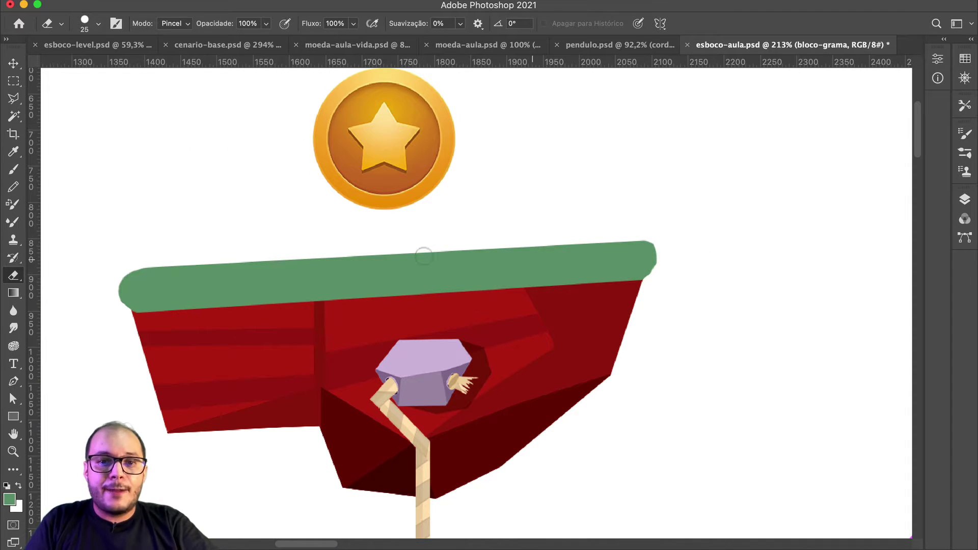
{"action": "scroll", "coordinate": [421, 246], "scroll_direction": "left", "scroll_amount": 5}
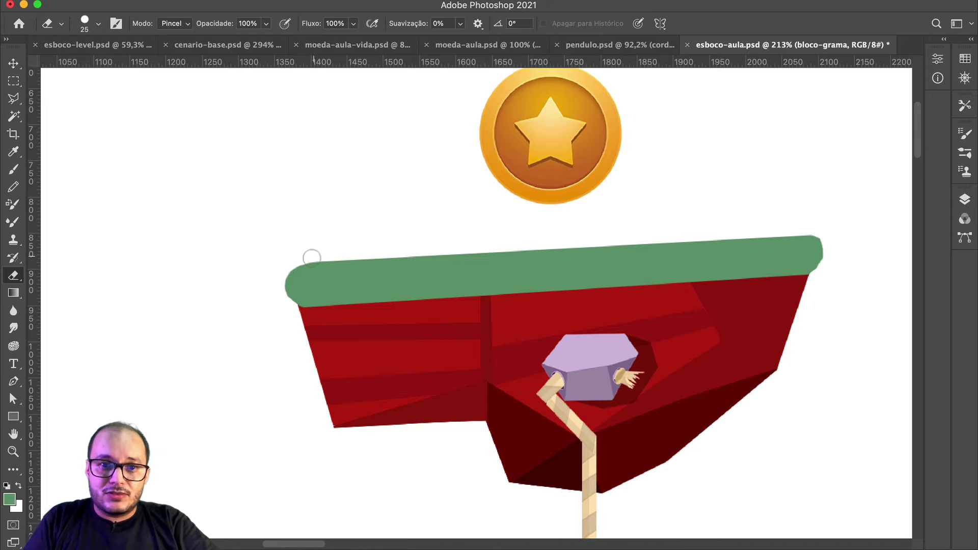
{"action": "mouse_move", "coordinate": [308, 260]}
{"action": "left_mouse_down"}
{"action": "mouse_move", "coordinate": [829, 235]}
{"action": "mouse_move", "coordinate": [868, 243]}
{"action": "left_mouse_up"}
{"action": "left_click_drag", "start_coordinate": [797, 231], "coordinate": [292, 264]}
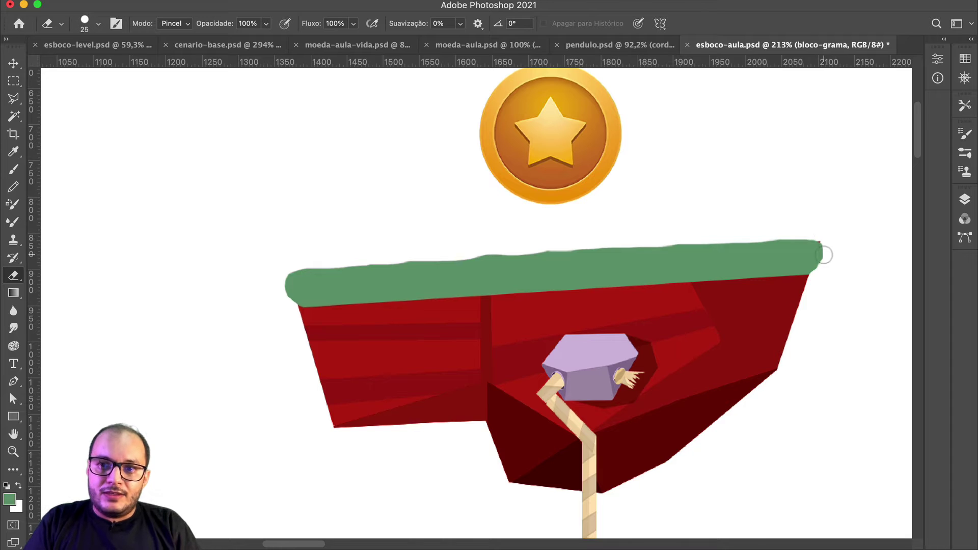
Step: Select a pointed grass-blade shape across the strip's lower edge near its left end with the freehand Lasso
{"action": "scroll", "coordinate": [825, 239], "scroll_direction": "up", "scroll_amount": 3}
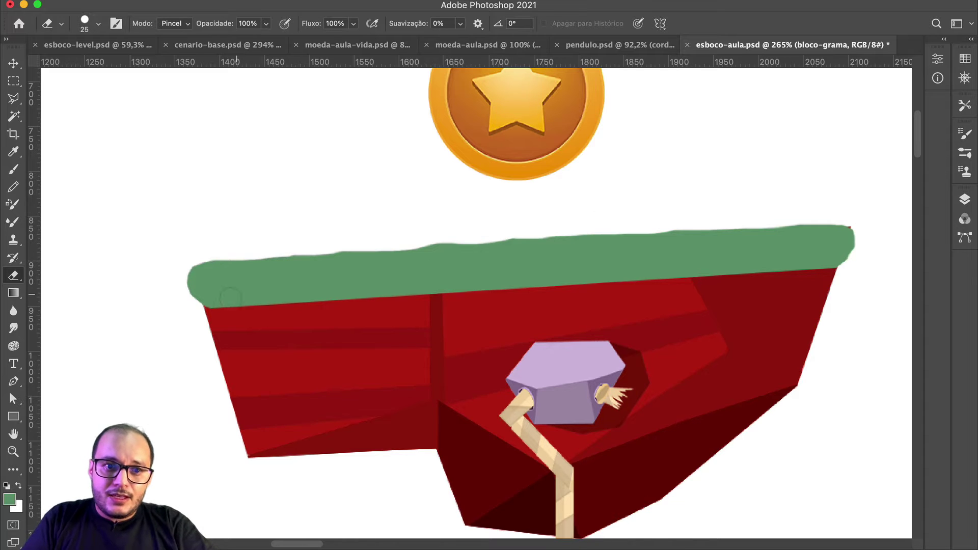
{"action": "left_click", "coordinate": [13, 99]}
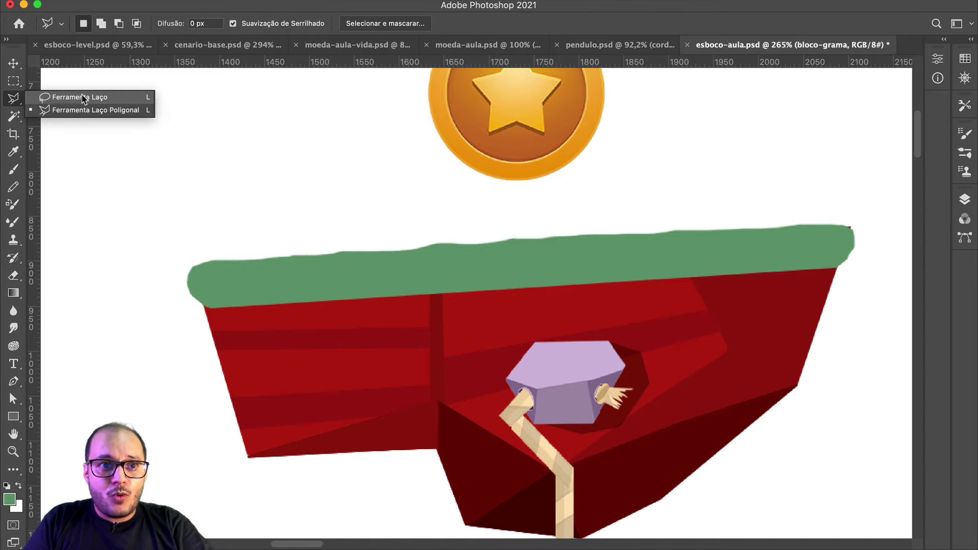
{"action": "left_click", "coordinate": [62, 97]}
{"action": "mouse_move", "coordinate": [233, 299]}
{"action": "left_mouse_down"}
{"action": "mouse_move", "coordinate": [250, 310]}
{"action": "mouse_move", "coordinate": [349, 284]}
{"action": "mouse_move", "coordinate": [393, 286]}
{"action": "left_mouse_up"}
{"action": "scroll", "coordinate": [256, 285], "scroll_direction": "up", "scroll_amount": 5, "text": "alt"}
{"action": "mouse_move", "coordinate": [264, 301]}
{"action": "left_mouse_down"}
{"action": "mouse_move", "coordinate": [312, 308]}
{"action": "mouse_move", "coordinate": [305, 296]}
{"action": "mouse_move", "coordinate": [319, 288]}
{"action": "left_mouse_up"}
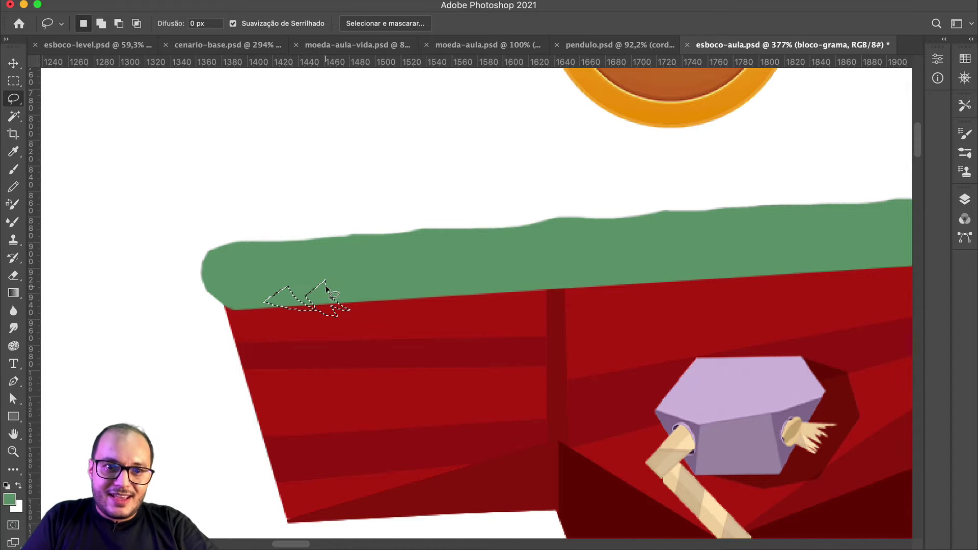
Step: Try adding another pointed blade to the Lasso selection and undo the additions, keeping only the first blade
{"action": "scroll", "coordinate": [326, 285], "scroll_direction": "up", "scroll_amount": 2}
{"action": "scroll", "coordinate": [447, 290], "scroll_direction": "up", "scroll_amount": 1}
{"action": "scroll", "coordinate": [448, 290], "scroll_direction": "left", "scroll_amount": 3}
{"action": "left_click_drag", "start_coordinate": [303, 283], "coordinate": [336, 320], "text": "shift"}
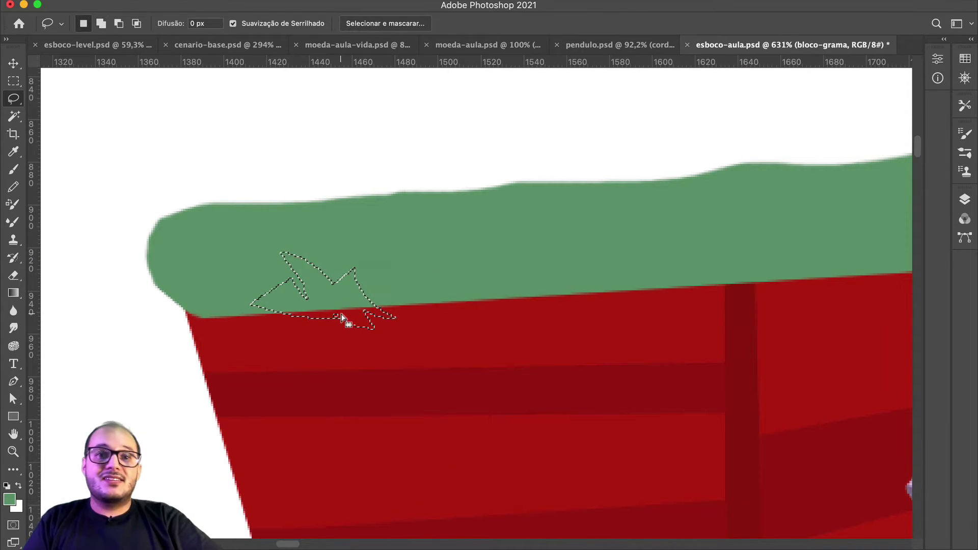
{"action": "key", "text": "super+z"}
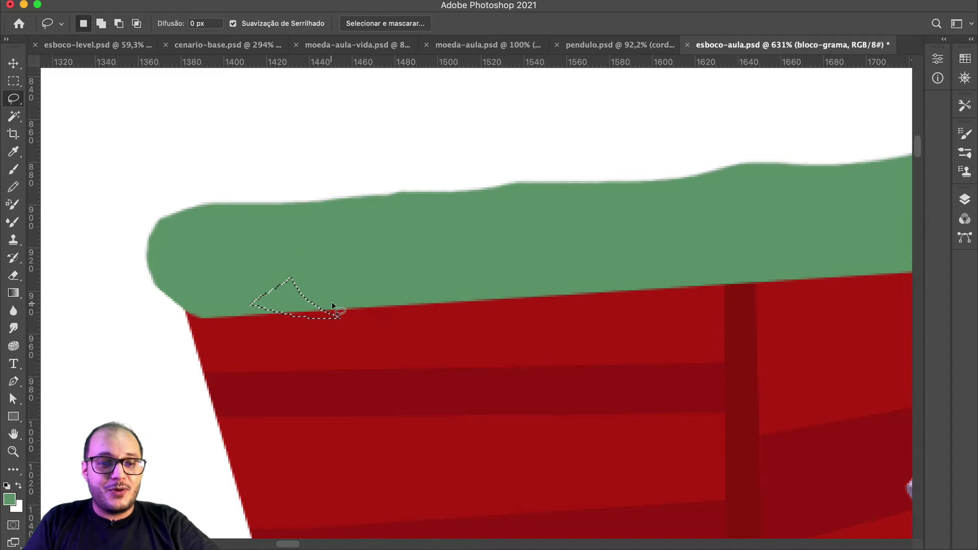
Step: Add a taller pointed blade beside the first, undo the extra blade between them, and shift the selection slightly down and right
{"action": "mouse_move", "coordinate": [363, 294]}
{"action": "left_mouse_down", "text": "shift"}
{"action": "mouse_move", "coordinate": [347, 247]}
{"action": "mouse_move", "coordinate": [335, 312]}
{"action": "mouse_move", "coordinate": [345, 312]}
{"action": "mouse_move", "coordinate": [314, 266]}
{"action": "left_mouse_up", "text": "shift"}
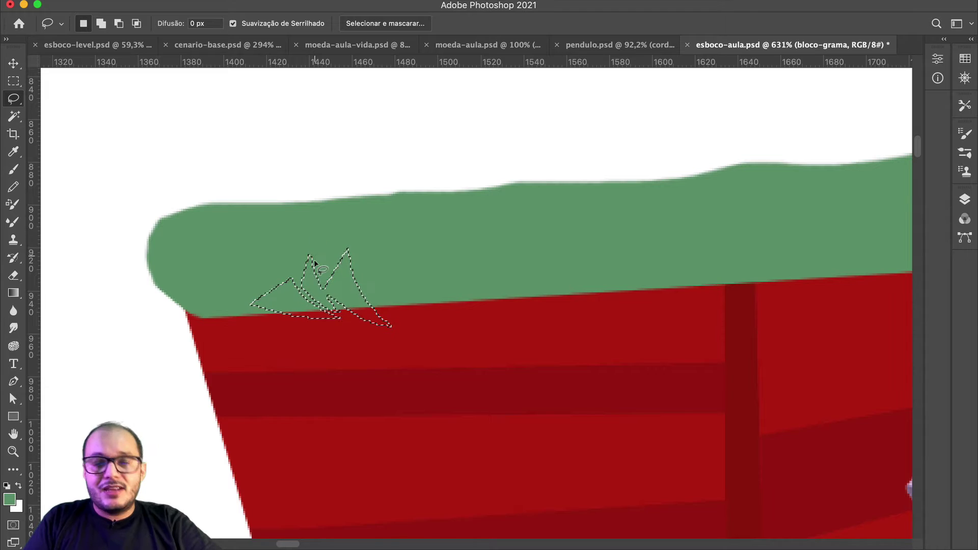
{"action": "key", "text": "super+d"}
{"action": "key", "text": "super+z"}
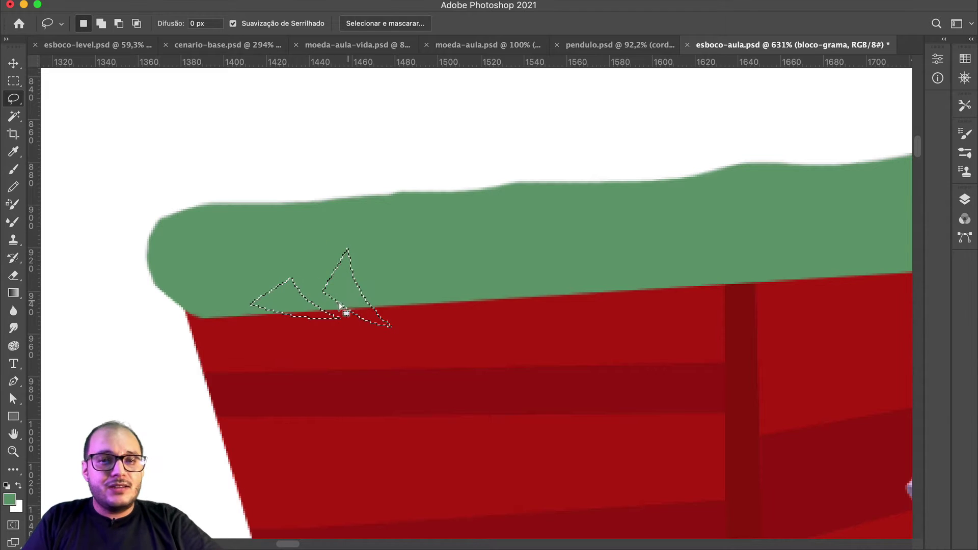
{"action": "mouse_move", "coordinate": [278, 312]}
{"action": "left_mouse_down"}
{"action": "mouse_move", "coordinate": [308, 328]}
{"action": "mouse_move", "coordinate": [293, 314]}
{"action": "left_mouse_up"}
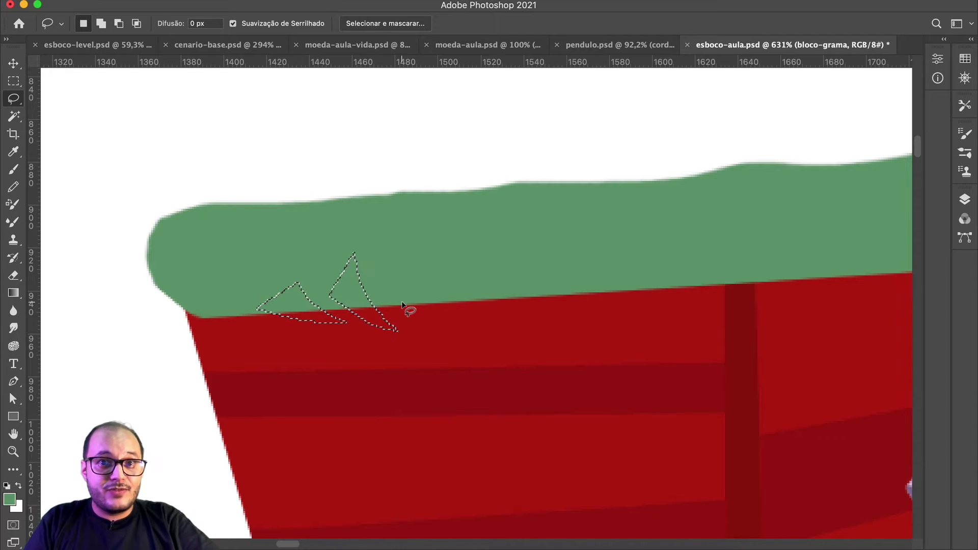
Step: Add a rounded tuft, a forked pair of blades and a small blade between the first two to the lower-edge selection
{"action": "key", "text": "shift"}
{"action": "mouse_move", "coordinate": [448, 303]}
{"action": "left_mouse_down"}
{"action": "mouse_move", "coordinate": [508, 304]}
{"action": "mouse_move", "coordinate": [543, 275]}
{"action": "mouse_move", "coordinate": [474, 263]}
{"action": "mouse_move", "coordinate": [449, 302]}
{"action": "left_mouse_up"}
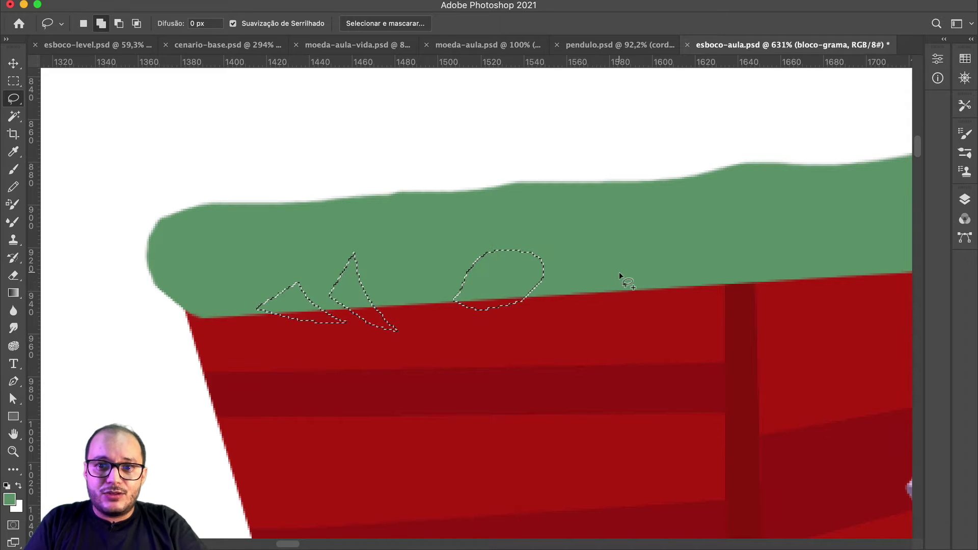
{"action": "mouse_move", "coordinate": [619, 272]}
{"action": "left_mouse_down"}
{"action": "mouse_move", "coordinate": [677, 311]}
{"action": "mouse_move", "coordinate": [639, 265]}
{"action": "mouse_move", "coordinate": [617, 267]}
{"action": "left_mouse_up"}
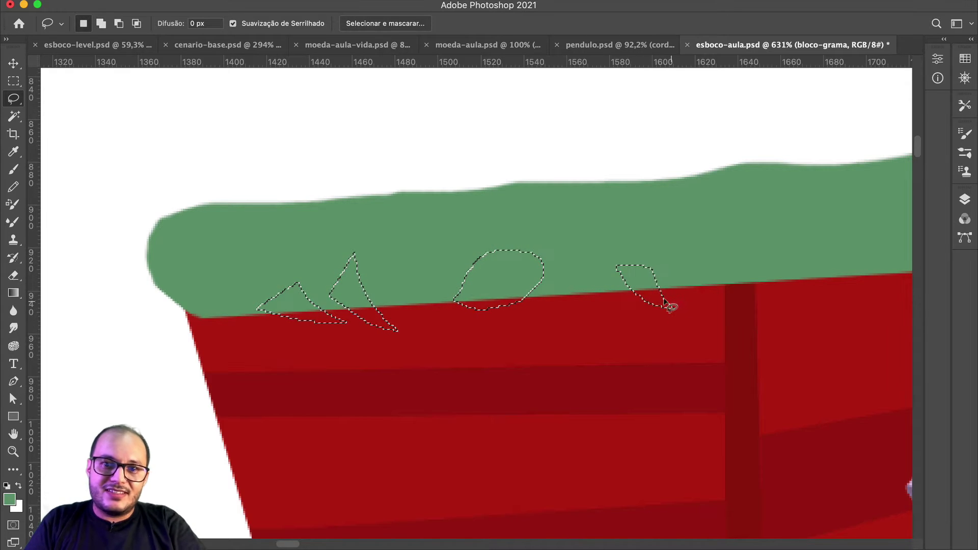
{"action": "left_click_drag", "start_coordinate": [710, 272], "coordinate": [582, 273]}
{"action": "left_click_drag", "start_coordinate": [513, 273], "coordinate": [550, 268]}
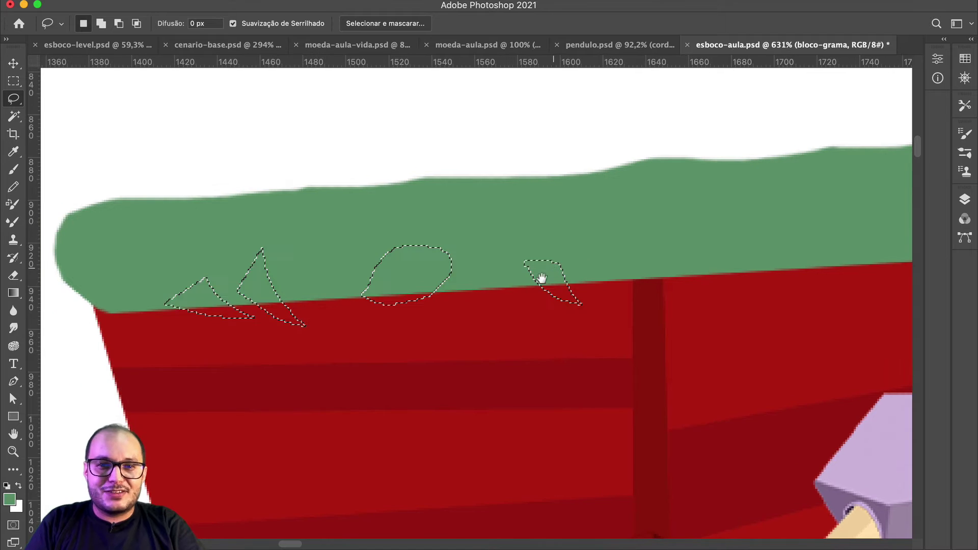
{"action": "key", "text": "shift"}
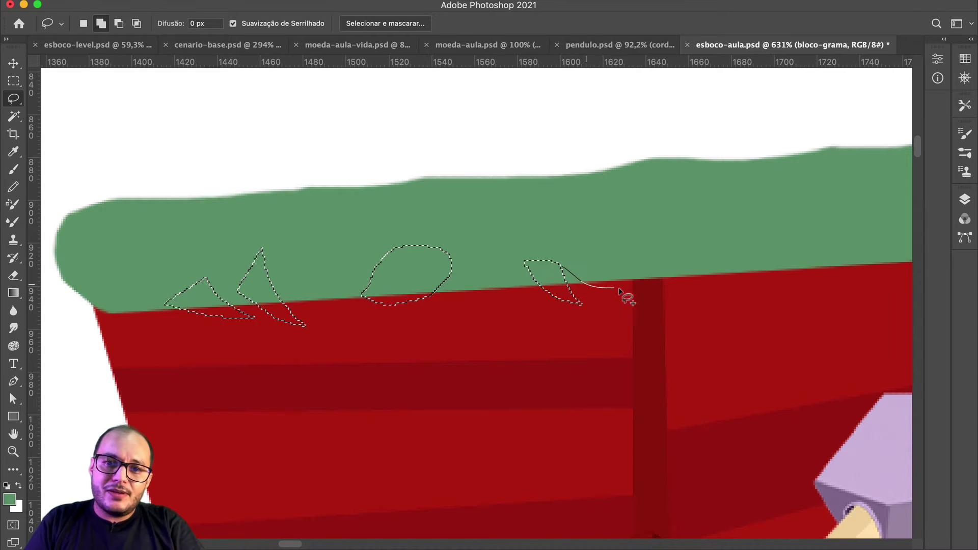
{"action": "left_click_drag", "start_coordinate": [553, 264], "coordinate": [614, 294]}
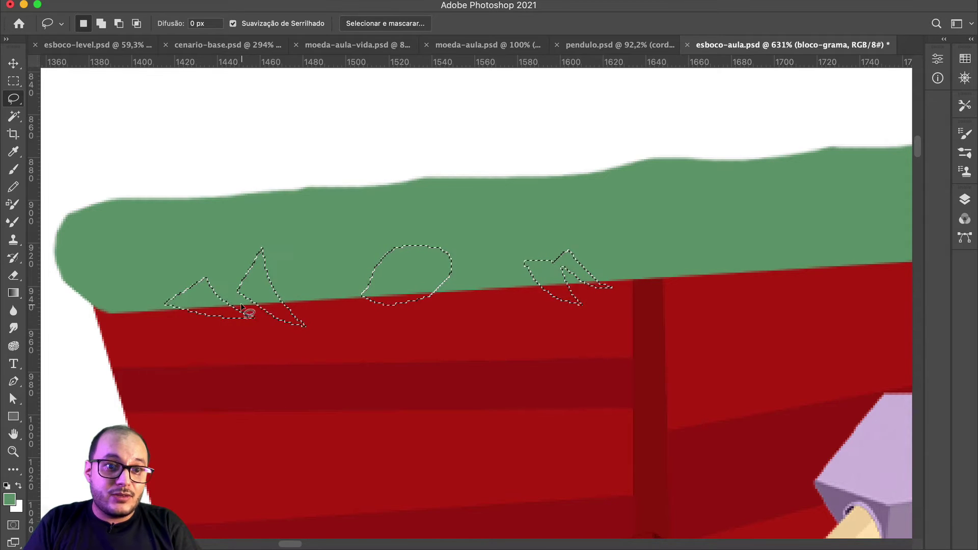
{"action": "key", "text": "shift"}
{"action": "mouse_move", "coordinate": [238, 301]}
{"action": "left_mouse_down"}
{"action": "mouse_move", "coordinate": [253, 311]}
{"action": "mouse_move", "coordinate": [284, 298]}
{"action": "left_mouse_up"}
Step: Fill the selected blades and tuft with the foreground green on the bloco-grama layer and deselect
{"action": "key", "text": "i"}
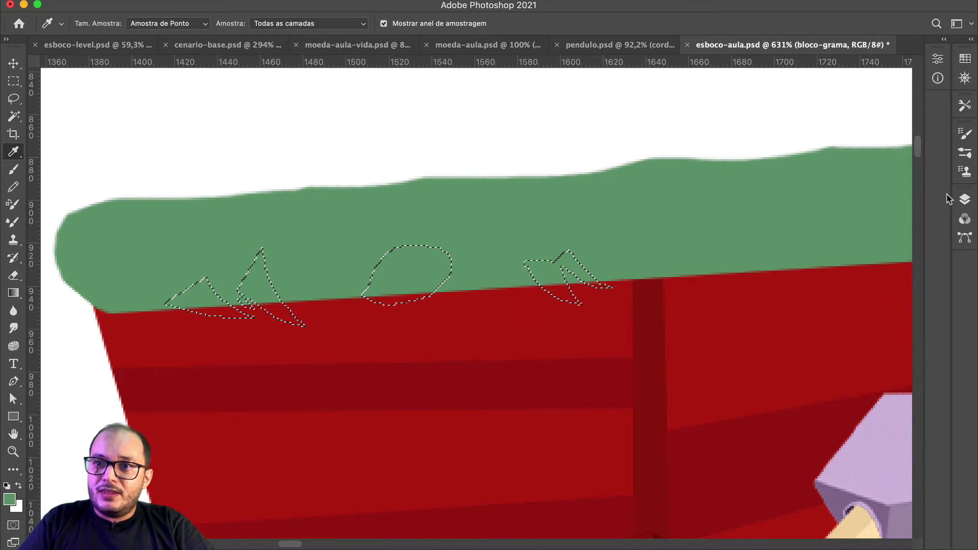
{"action": "left_click", "coordinate": [964, 201]}
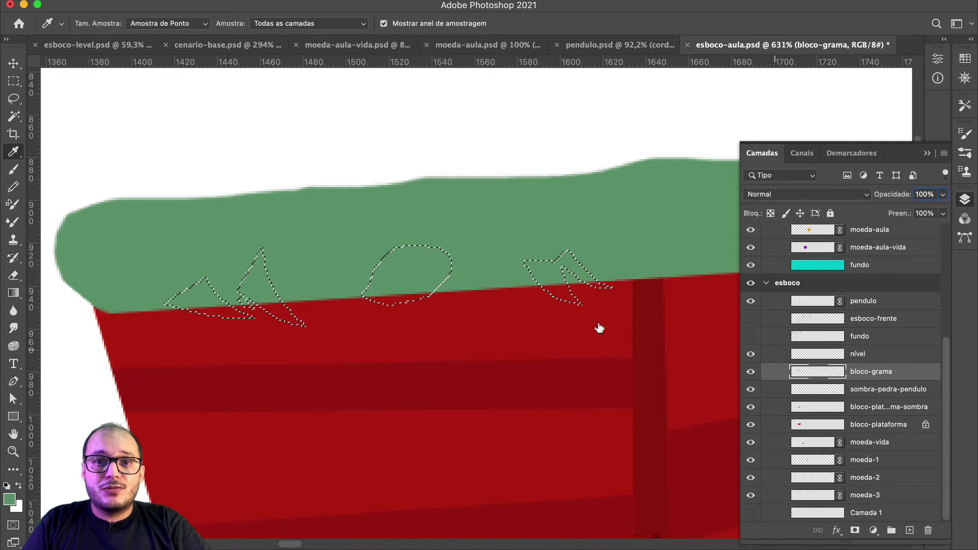
{"action": "key", "text": "shift+BackSpace"}
{"action": "key", "text": "Return"}
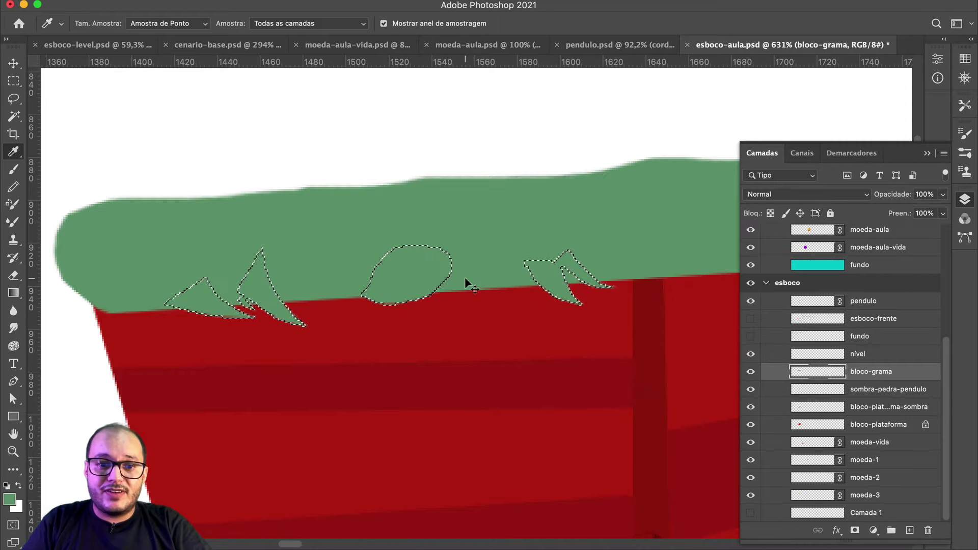
{"action": "key", "text": "super+d"}
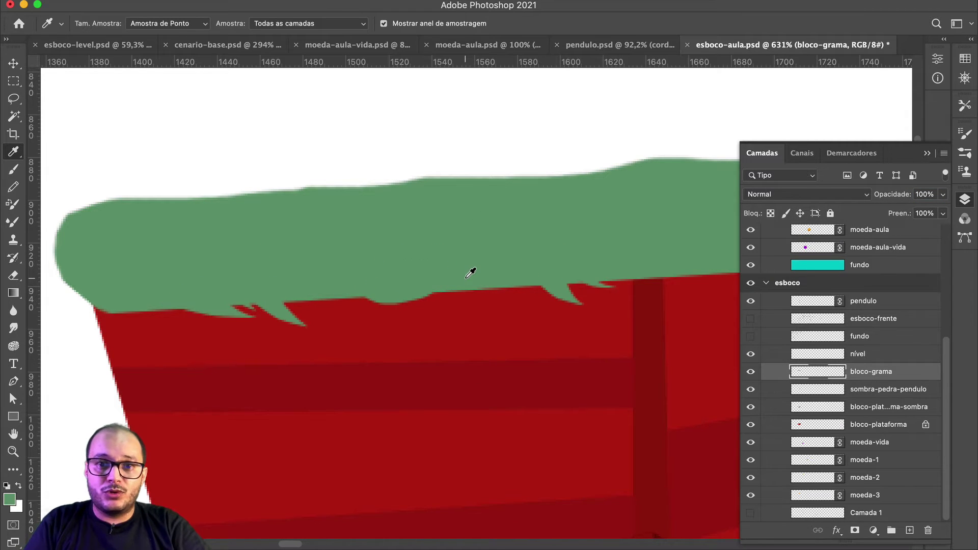
Step: Select several wide rounded tufts across the strip's lower edge, from the middle to the right end, with the freehand Lasso
{"action": "scroll", "coordinate": [470, 273], "scroll_direction": "down", "scroll_amount": 2}
{"action": "left_click_drag", "start_coordinate": [472, 270], "coordinate": [278, 272]}
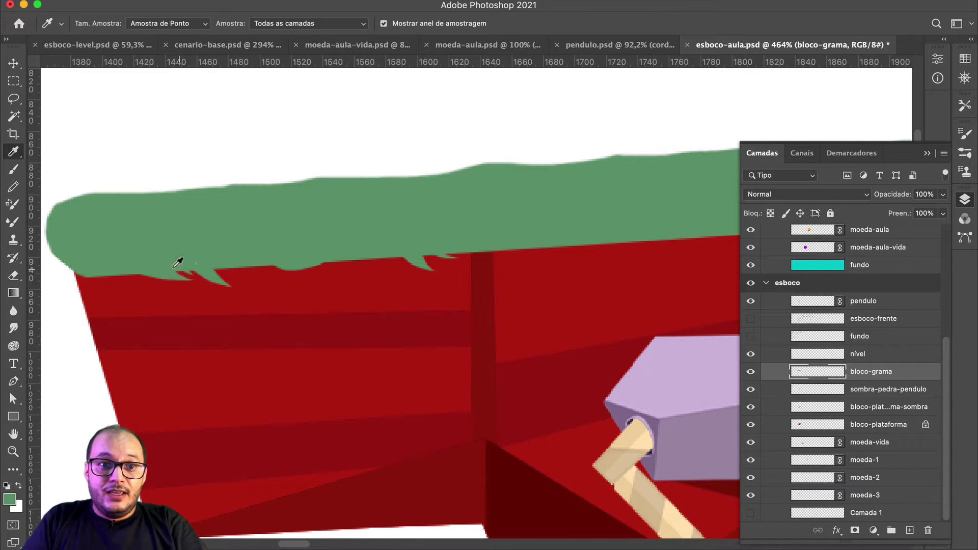
{"action": "scroll", "coordinate": [325, 234], "scroll_direction": "down", "scroll_amount": 1}
{"action": "scroll", "coordinate": [327, 233], "scroll_direction": "down", "scroll_amount": 1}
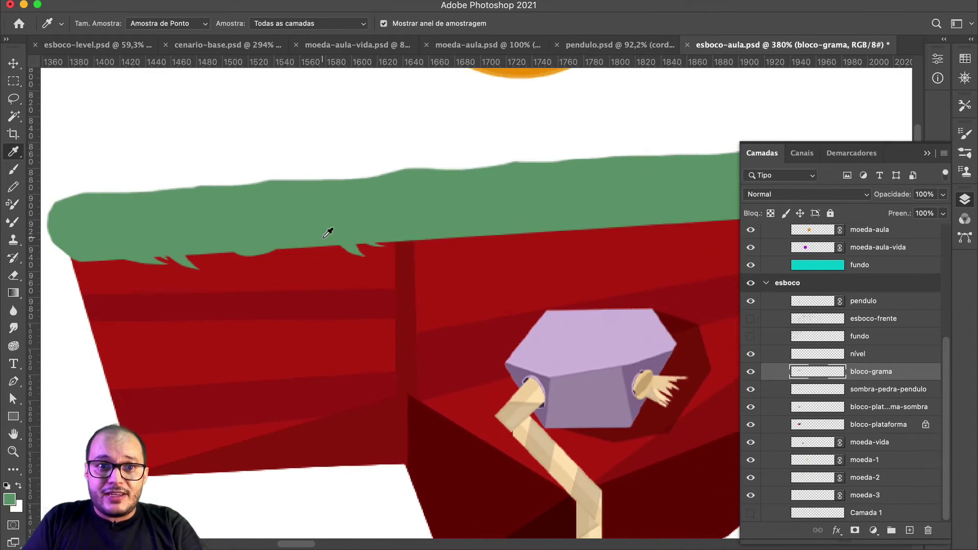
{"action": "left_click_drag", "start_coordinate": [388, 251], "coordinate": [229, 256]}
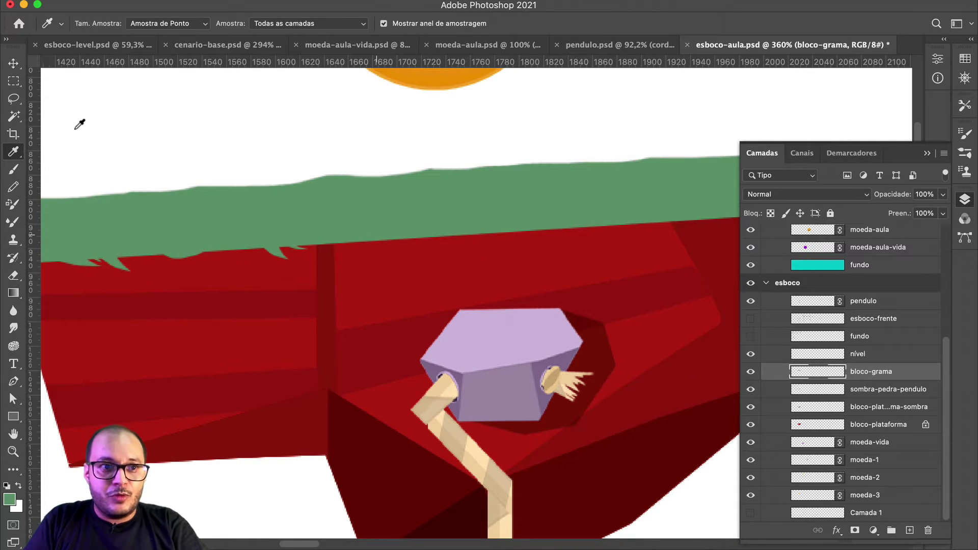
{"action": "key", "text": "l"}
{"action": "scroll", "coordinate": [422, 224], "scroll_direction": "up", "scroll_amount": 3}
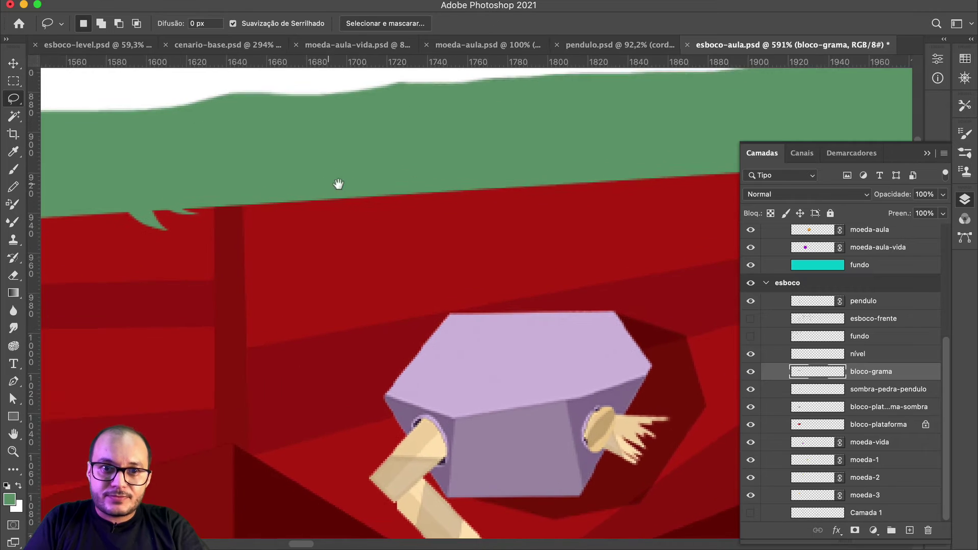
{"action": "mouse_move", "coordinate": [338, 184]}
{"action": "left_mouse_down"}
{"action": "mouse_move", "coordinate": [344, 220]}
{"action": "mouse_move", "coordinate": [425, 226]}
{"action": "mouse_move", "coordinate": [540, 211]}
{"action": "mouse_move", "coordinate": [358, 133]}
{"action": "left_mouse_up"}
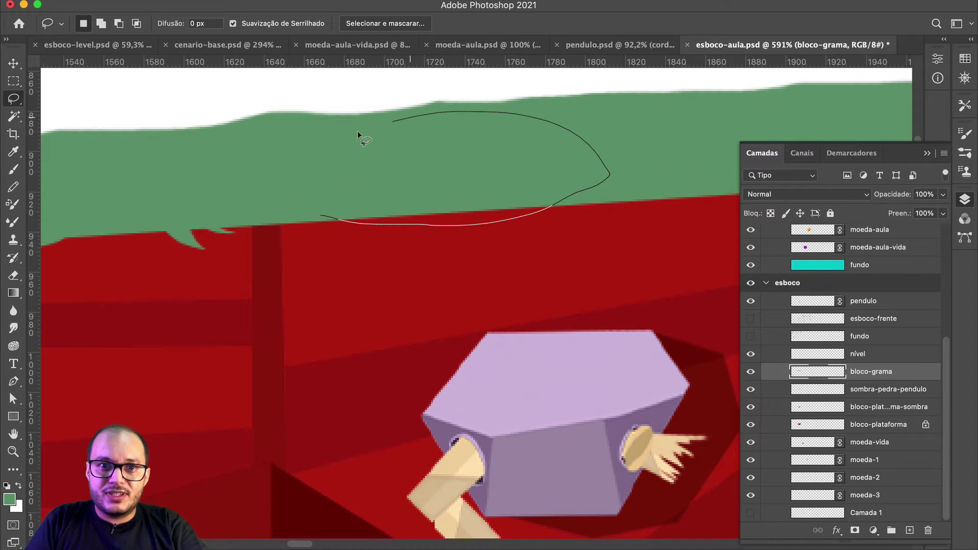
{"action": "left_click_drag", "start_coordinate": [318, 213], "coordinate": [319, 216]}
{"action": "left_click_drag", "start_coordinate": [517, 184], "coordinate": [186, 194]}
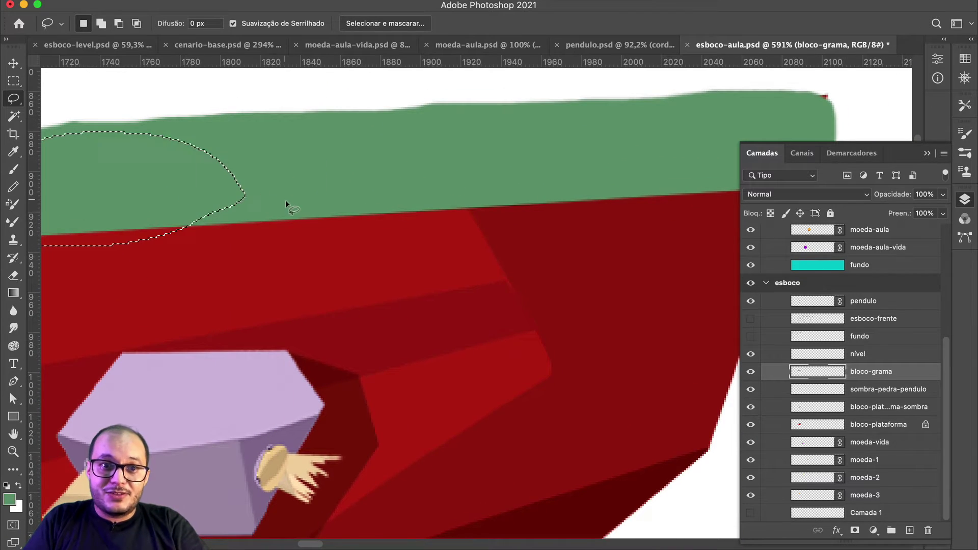
{"action": "mouse_move", "coordinate": [285, 204]}
{"action": "left_mouse_down"}
{"action": "mouse_move", "coordinate": [369, 229]}
{"action": "mouse_move", "coordinate": [442, 225]}
{"action": "mouse_move", "coordinate": [488, 203]}
{"action": "mouse_move", "coordinate": [345, 160]}
{"action": "left_mouse_up"}
{"action": "mouse_move", "coordinate": [592, 153]}
{"action": "left_mouse_down"}
{"action": "mouse_move", "coordinate": [406, 164]}
{"action": "mouse_move", "coordinate": [338, 194]}
{"action": "mouse_move", "coordinate": [502, 222]}
{"action": "mouse_move", "coordinate": [308, 148]}
{"action": "mouse_move", "coordinate": [338, 195]}
{"action": "mouse_move", "coordinate": [322, 208]}
{"action": "mouse_move", "coordinate": [366, 221]}
{"action": "mouse_move", "coordinate": [431, 174]}
{"action": "left_mouse_up"}
Step: Fill the selected wide tufts with the same green on bloco-grama and clear the selection
{"action": "key", "text": "i"}
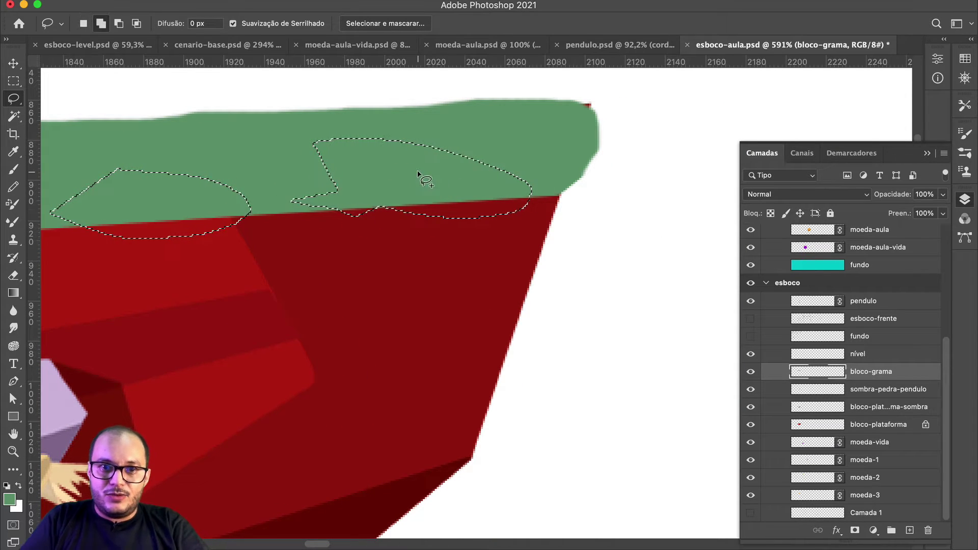
{"action": "key", "text": "shift+BackSpace"}
{"action": "key", "text": "Return"}
{"action": "key", "text": "l"}
{"action": "key", "text": "ctrl+d"}
Step: Select a small rounded tuft with the Lasso on the straight stretch of lower edge above the purple stone and fill it with green
{"action": "scroll", "coordinate": [378, 192], "scroll_direction": "left", "scroll_amount": 10}
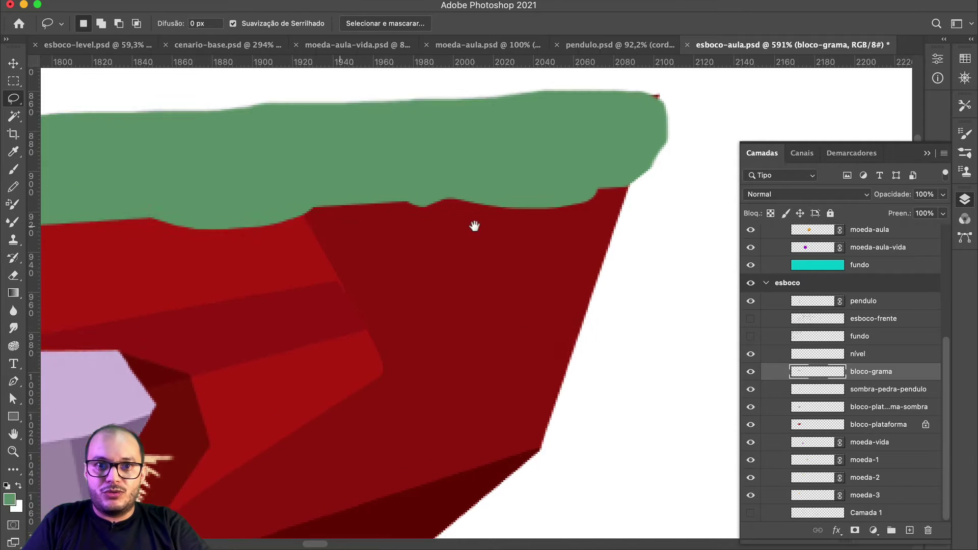
{"action": "scroll", "coordinate": [556, 223], "scroll_direction": "down", "scroll_amount": 5}
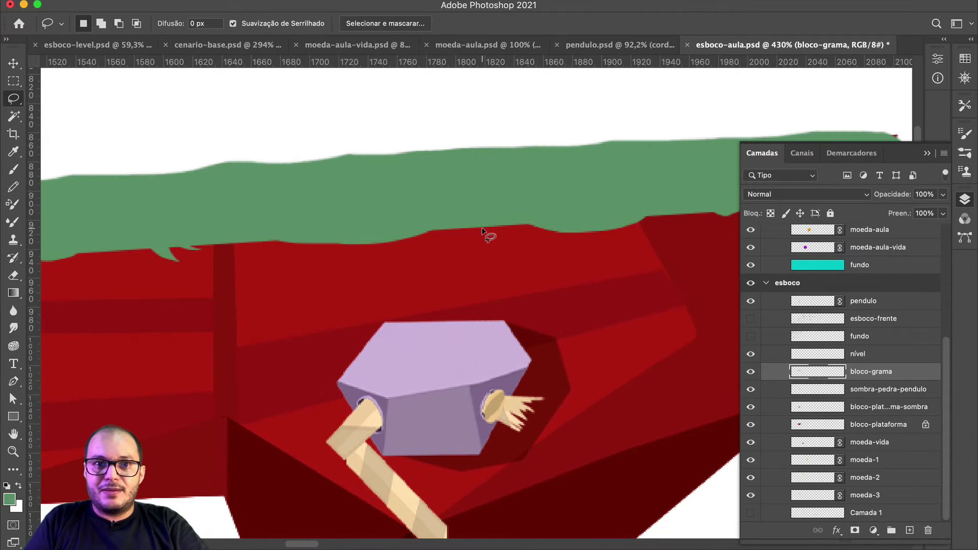
{"action": "scroll", "coordinate": [483, 233], "scroll_direction": "down", "scroll_amount": 2}
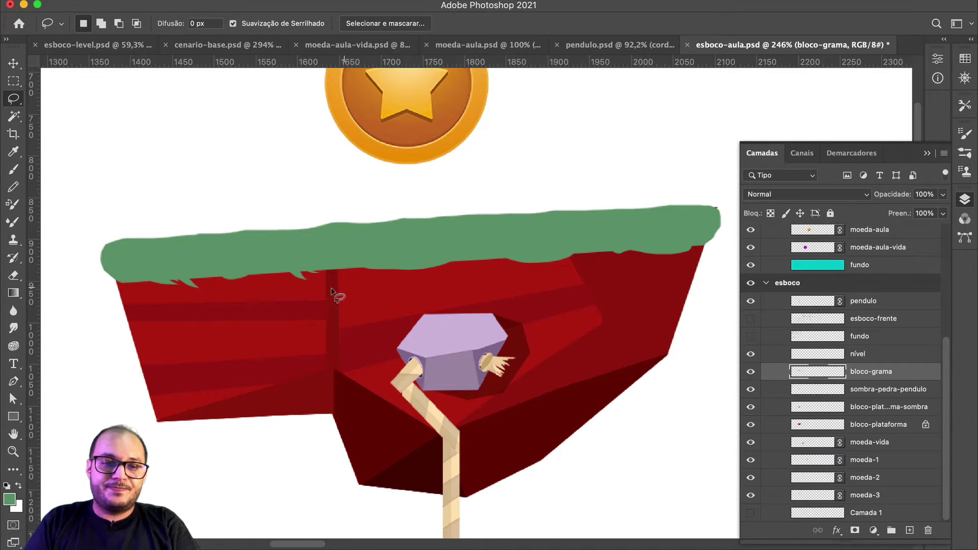
{"action": "left_click_drag", "start_coordinate": [272, 286], "coordinate": [276, 329]}
{"action": "scroll", "coordinate": [301, 264], "scroll_direction": "up", "scroll_amount": 3}
{"action": "scroll", "coordinate": [408, 262], "scroll_direction": "up", "scroll_amount": 4}
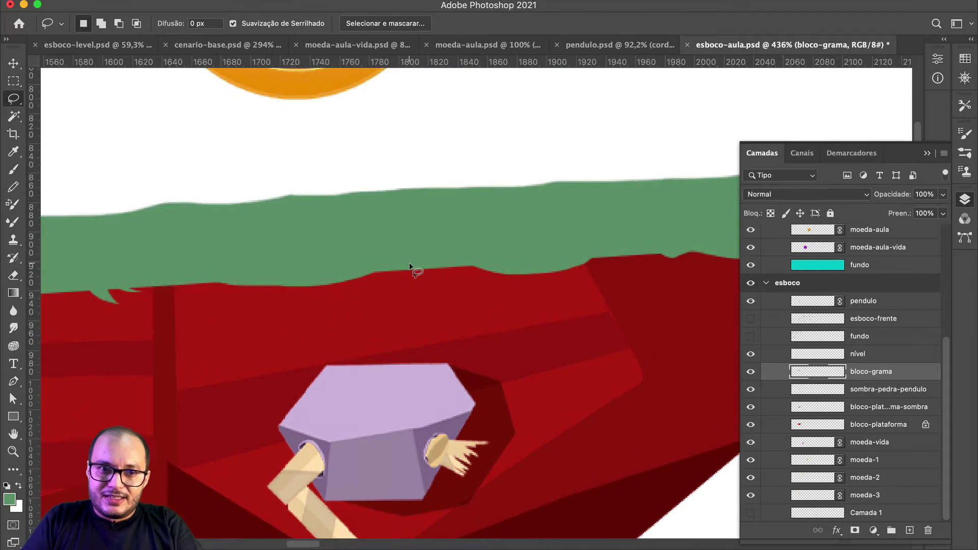
{"action": "scroll", "coordinate": [365, 260], "scroll_direction": "up", "scroll_amount": 1}
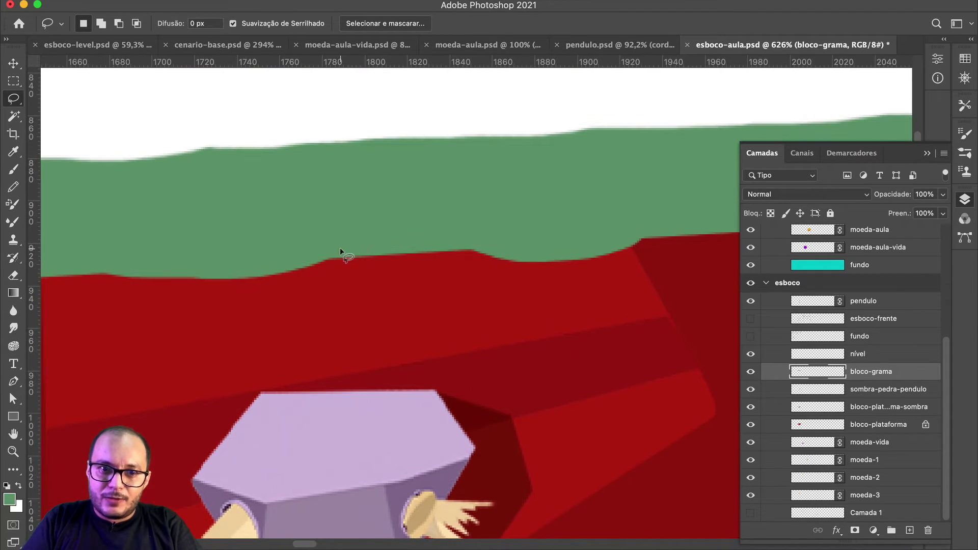
{"action": "mouse_move", "coordinate": [400, 270]}
{"action": "left_mouse_down"}
{"action": "mouse_move", "coordinate": [382, 215]}
{"action": "mouse_move", "coordinate": [336, 218]}
{"action": "left_mouse_up"}
{"action": "key", "text": "i"}
{"action": "key", "text": "shift+BackSpace"}
{"action": "key", "text": "Return"}
{"action": "key", "text": "l"}
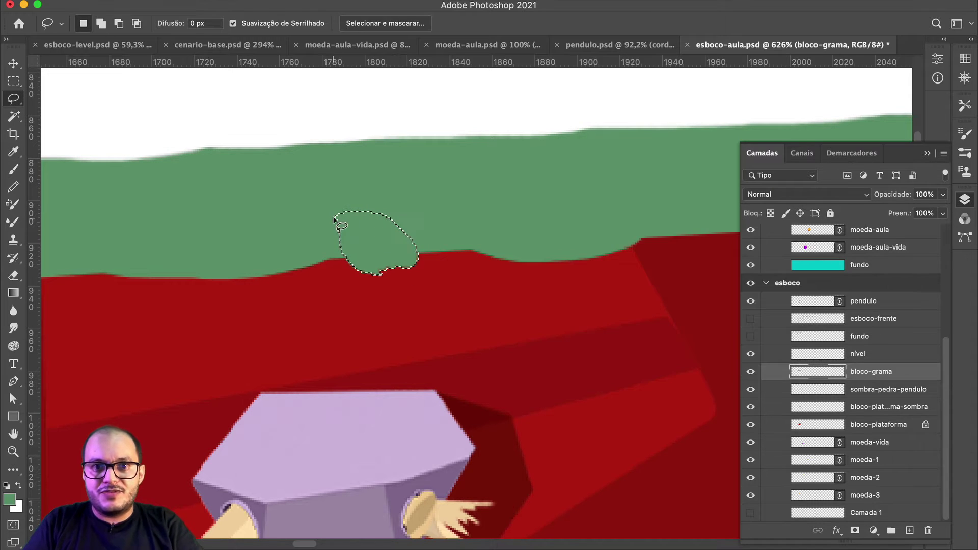
Step: Add two slim pointed blades below the grass where the darker red right face begins, selecting them with the Lasso, filling green and deselecting
{"action": "left_click_drag", "start_coordinate": [528, 232], "coordinate": [280, 238]}
{"action": "mouse_move", "coordinate": [390, 238]}
{"action": "left_mouse_down"}
{"action": "mouse_move", "coordinate": [439, 256]}
{"action": "mouse_move", "coordinate": [416, 230]}
{"action": "mouse_move", "coordinate": [477, 262]}
{"action": "mouse_move", "coordinate": [431, 218]}
{"action": "left_mouse_up"}
{"action": "key", "text": "shift"}
{"action": "key", "text": "shift+BackSpace"}
{"action": "key", "text": "Return"}
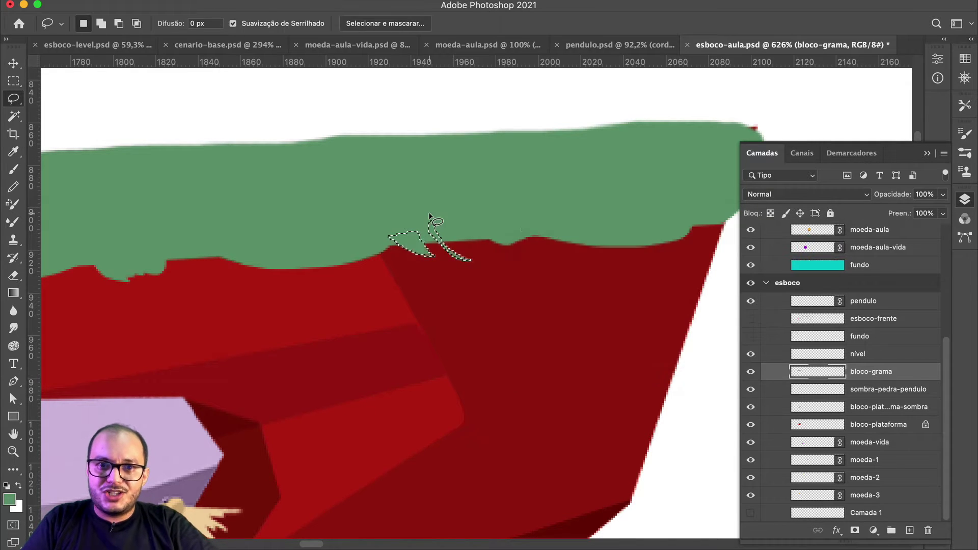
{"action": "key", "text": "ctrl+d"}
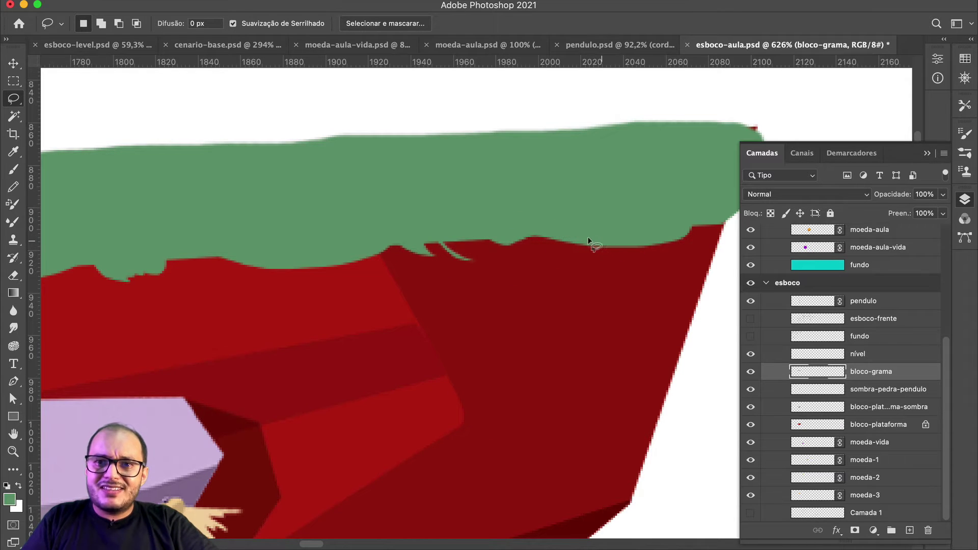
Step: Add a slanted blade with a rounded tip near the strip's right end using a Lasso selection filled with green
{"action": "mouse_move", "coordinate": [584, 235]}
{"action": "left_mouse_down"}
{"action": "mouse_move", "coordinate": [626, 244]}
{"action": "mouse_move", "coordinate": [616, 264]}
{"action": "left_mouse_up"}
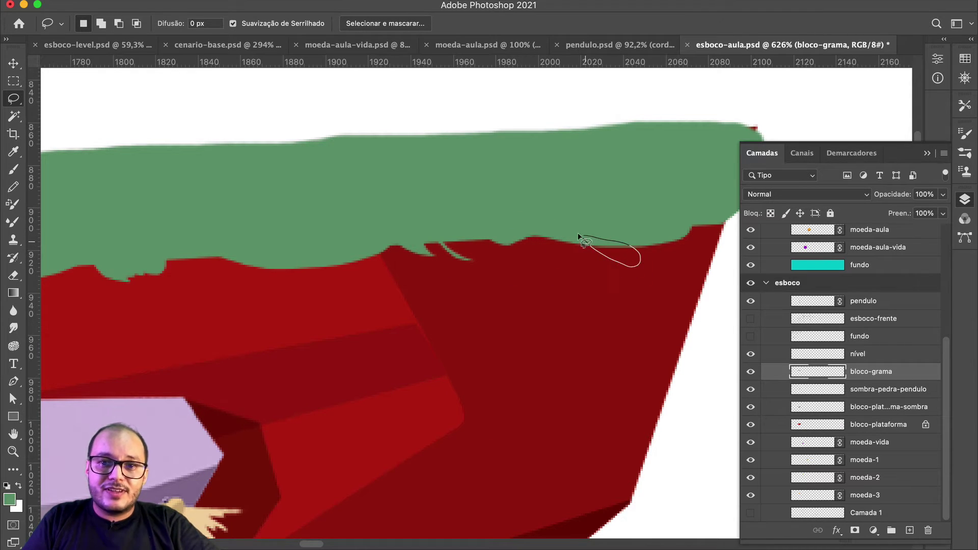
{"action": "left_click_drag", "start_coordinate": [579, 237], "coordinate": [579, 237]}
{"action": "key", "text": "shift+BackSpace"}
{"action": "key", "text": "Return"}
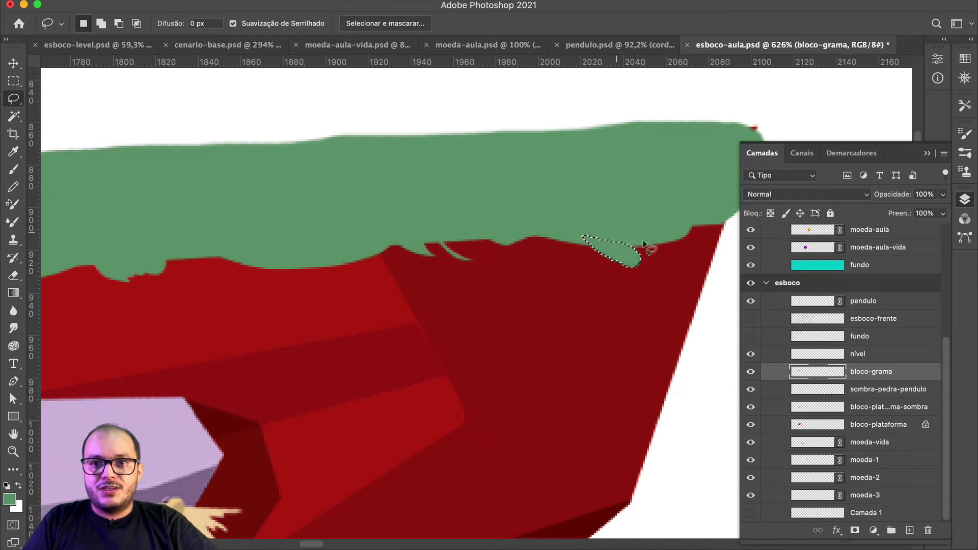
{"action": "key", "text": "ctrl+d"}
Step: Add a small jagged tuft on the lower edge between the vertical dark band and the purple stone, with a foreground-colour Lasso fill
{"action": "scroll", "coordinate": [471, 215], "scroll_direction": "left", "scroll_amount": 5}
{"action": "scroll", "coordinate": [471, 216], "scroll_direction": "down", "scroll_amount": 1}
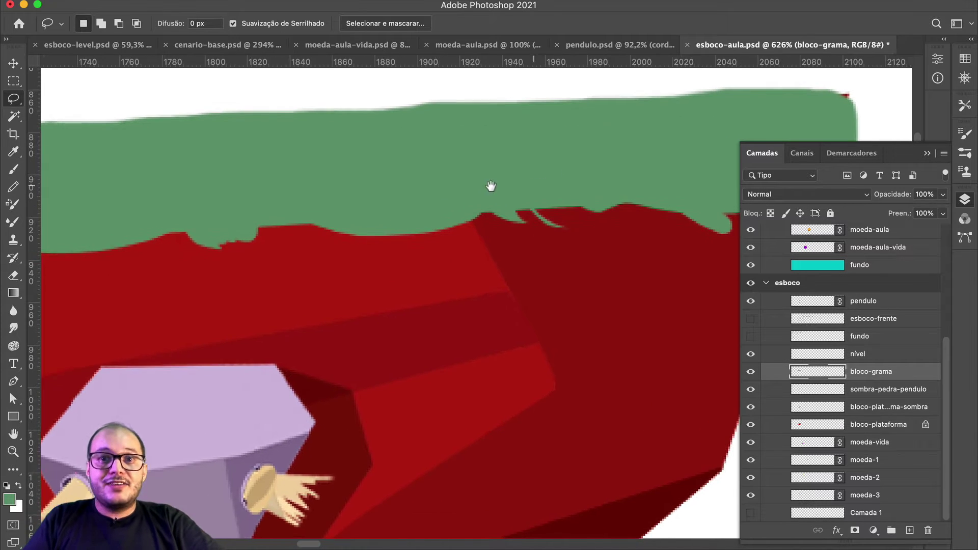
{"action": "scroll", "coordinate": [474, 229], "scroll_direction": "down", "scroll_amount": 1}
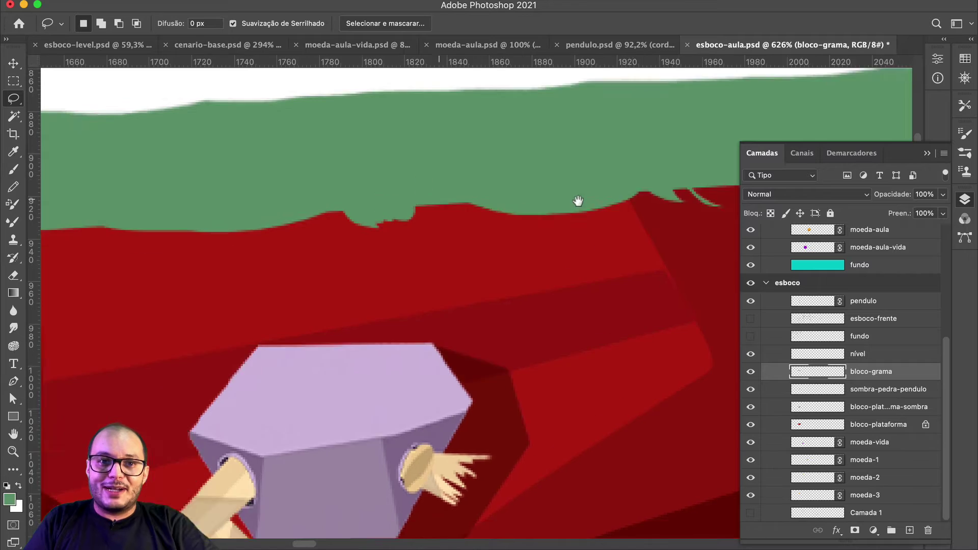
{"action": "scroll", "coordinate": [476, 224], "scroll_direction": "left", "scroll_amount": 8}
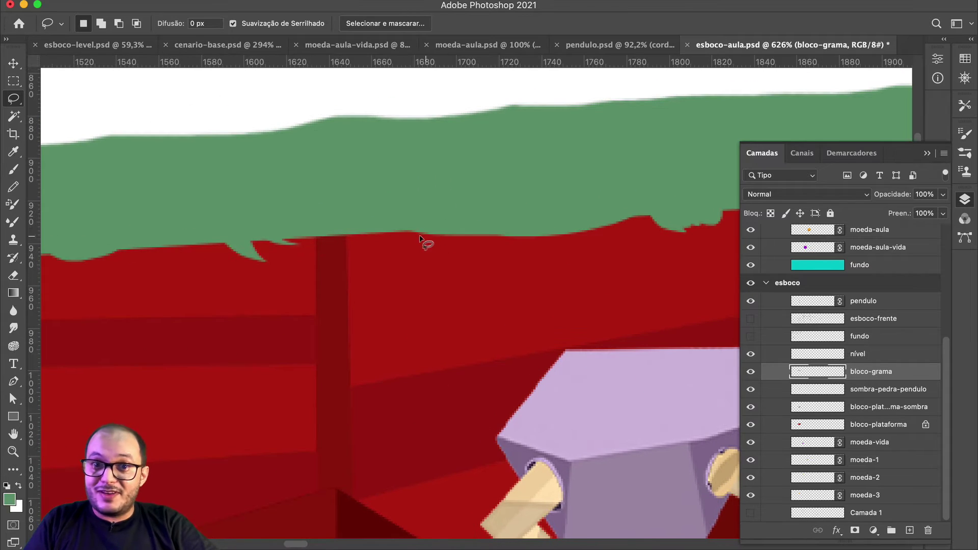
{"action": "left_click_drag", "start_coordinate": [421, 241], "coordinate": [437, 244]}
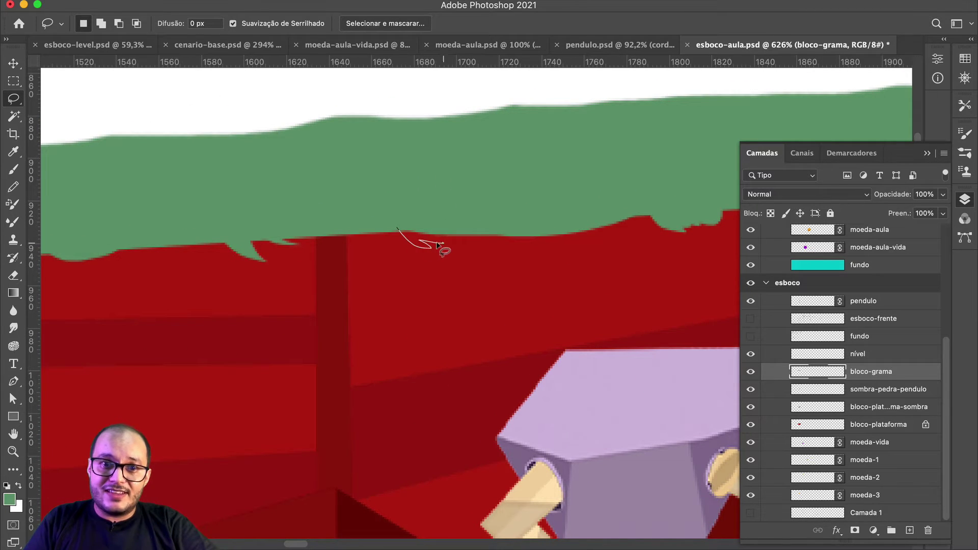
{"action": "left_click_drag", "start_coordinate": [447, 211], "coordinate": [385, 206]}
{"action": "key", "text": "shift+F5"}
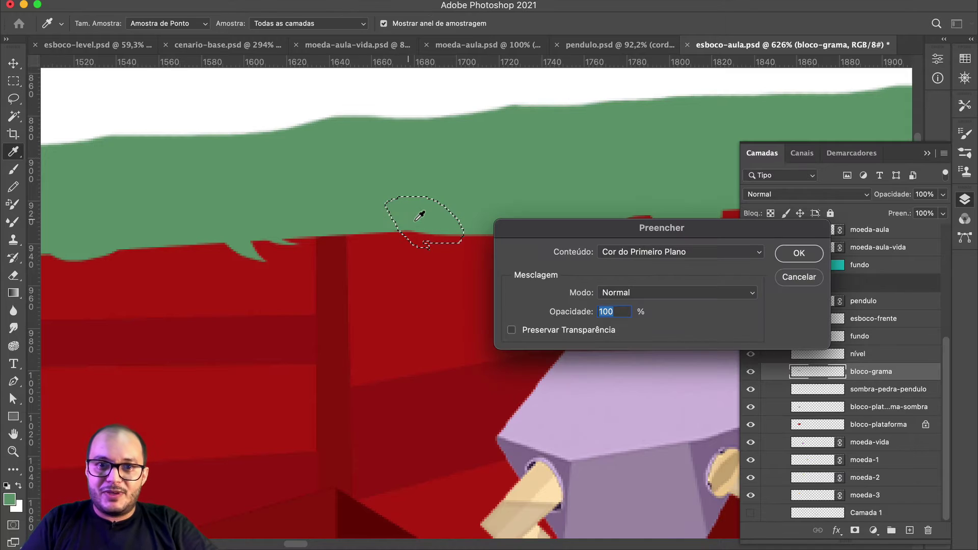
{"action": "key", "text": "Return"}
{"action": "key", "text": "ctrl+d"}
Step: Try a larger rounded tuft filled with green on the lower edge above the purple stone, undo the fill and deselect
{"action": "mouse_move", "coordinate": [541, 226]}
{"action": "left_mouse_down"}
{"action": "mouse_move", "coordinate": [483, 232]}
{"action": "mouse_move", "coordinate": [506, 260]}
{"action": "left_mouse_up"}
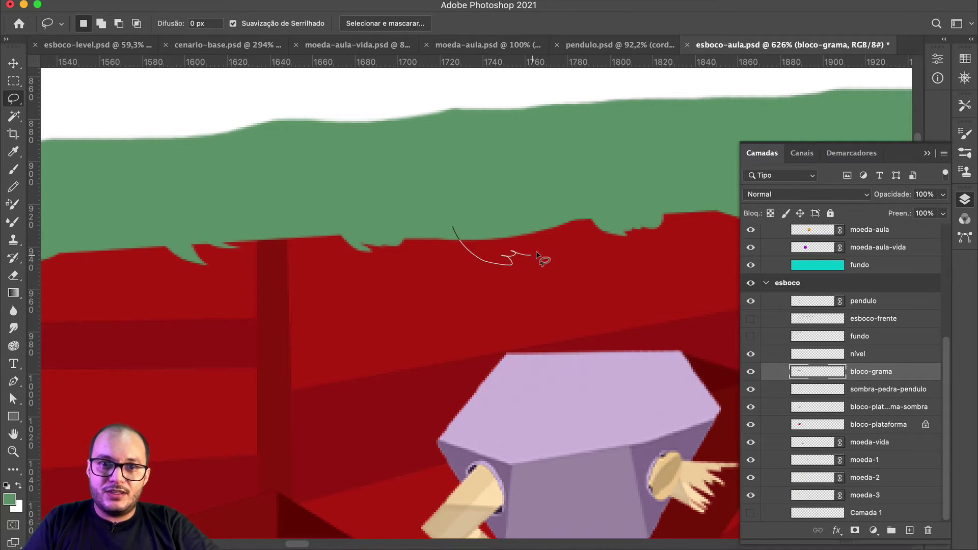
{"action": "key", "text": "shift+F5"}
{"action": "key", "text": "Return"}
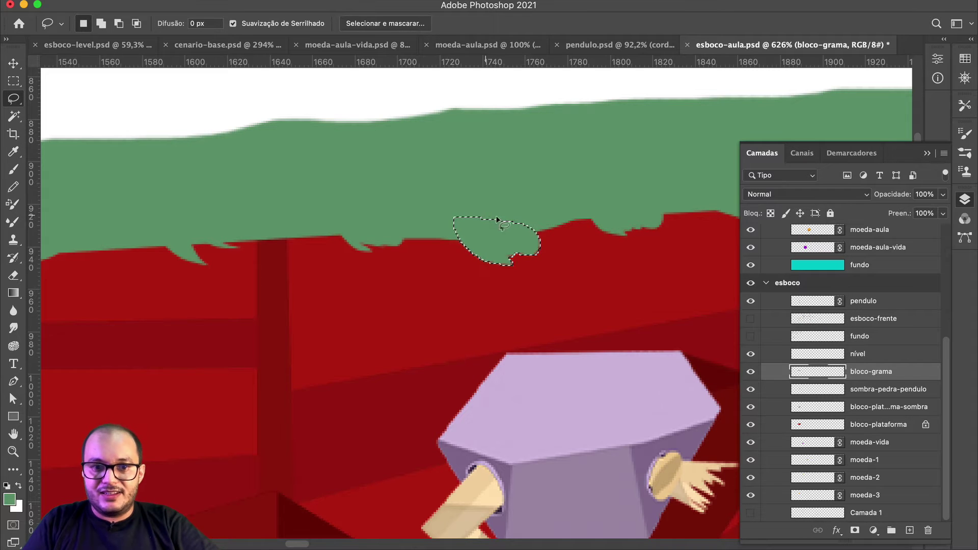
{"action": "key", "text": "ctrl+d"}
{"action": "mouse_move", "coordinate": [396, 205]}
{"action": "left_mouse_down"}
{"action": "mouse_move", "coordinate": [515, 168]}
{"action": "mouse_move", "coordinate": [251, 181]}
{"action": "left_mouse_up"}
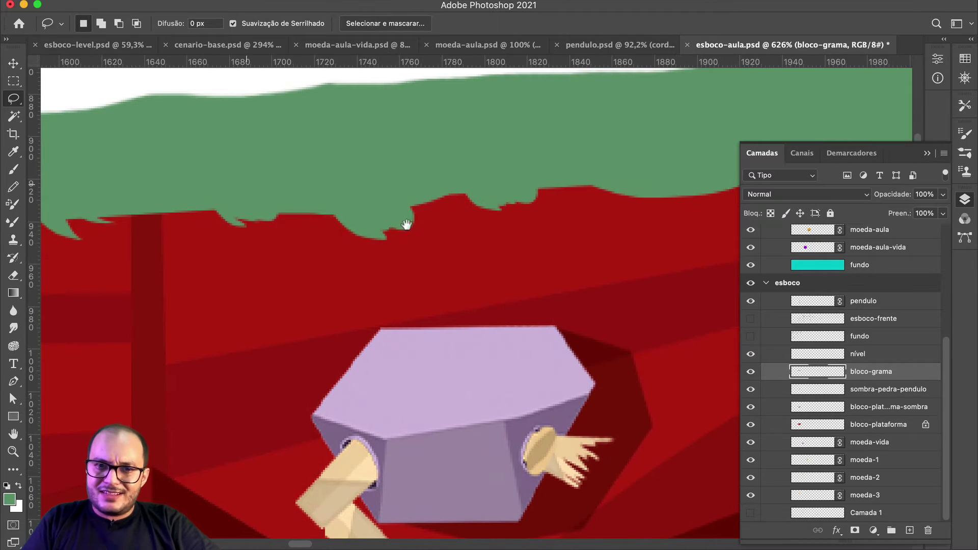
{"action": "left_click_drag", "start_coordinate": [404, 218], "coordinate": [386, 227]}
{"action": "key", "text": "Delete"}
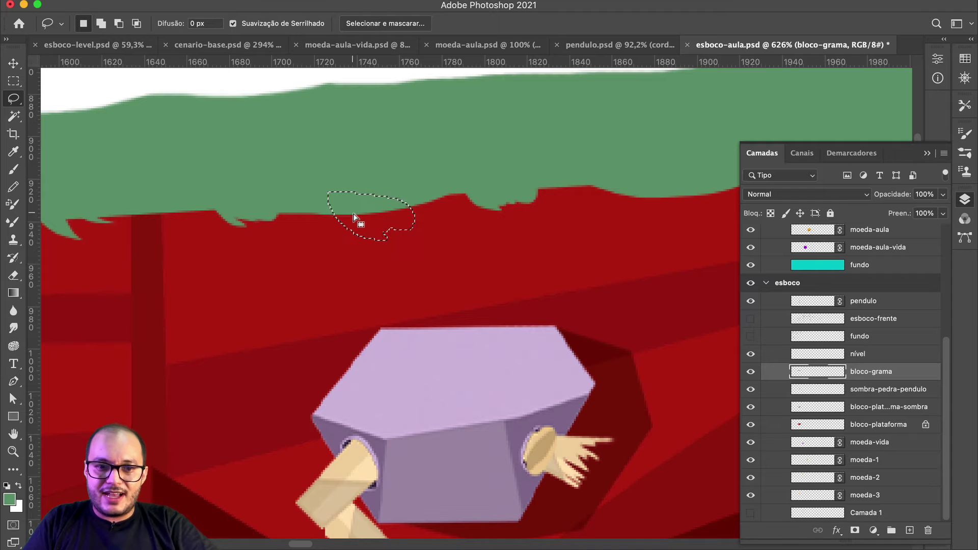
{"action": "key", "text": "ctrl+d"}
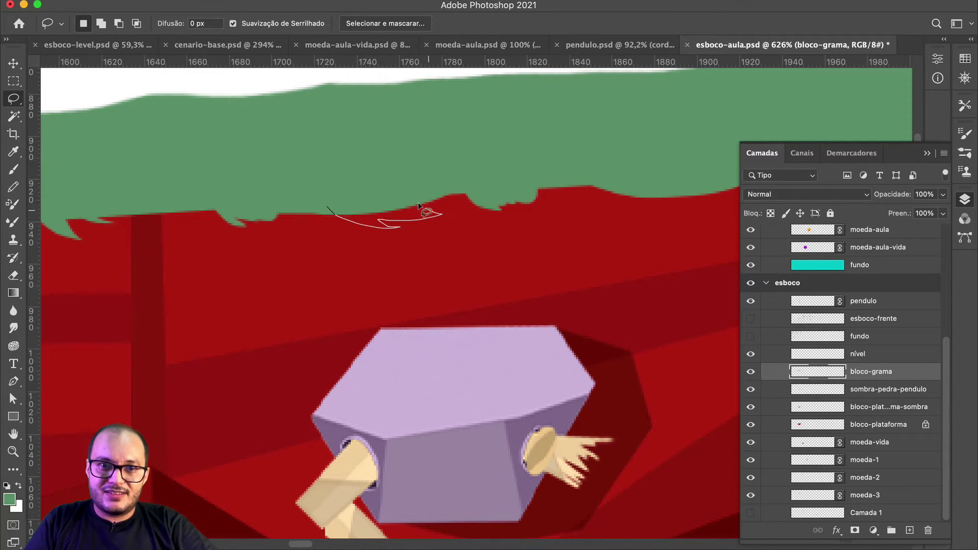
Step: Select a flatter tuft with swept, pointed tips above the purple stone's upper-left corner, fill it with green and deselect
{"action": "left_click_drag", "start_coordinate": [324, 186], "coordinate": [326, 193]}
{"action": "key", "text": "shift+F5"}
{"action": "key", "text": "Return"}
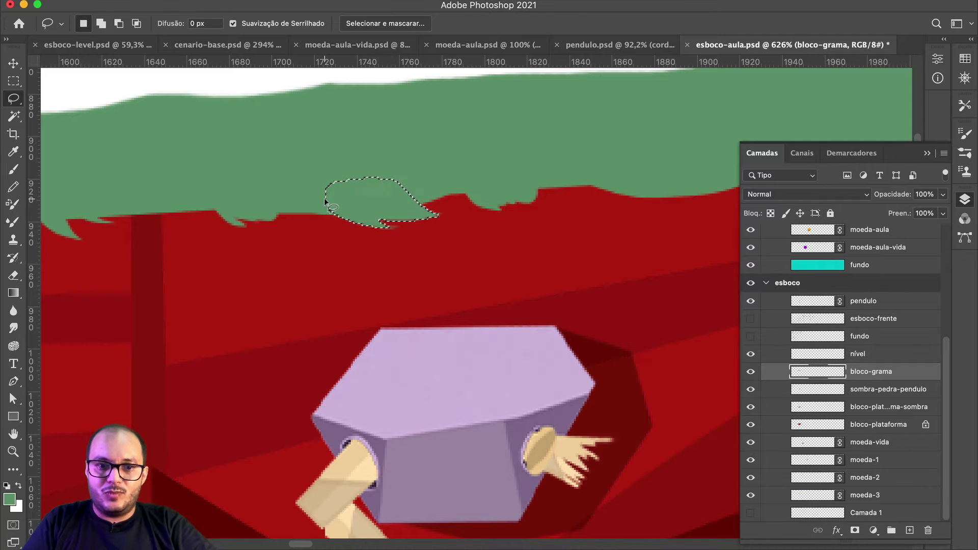
{"action": "key", "text": "ctrl+d"}
Step: Erase the small rounded tuft above the purple stone with the 25 px Eraser, leaving a clean lower grass edge there
{"action": "scroll", "coordinate": [275, 280], "scroll_direction": "down", "scroll_amount": 5}
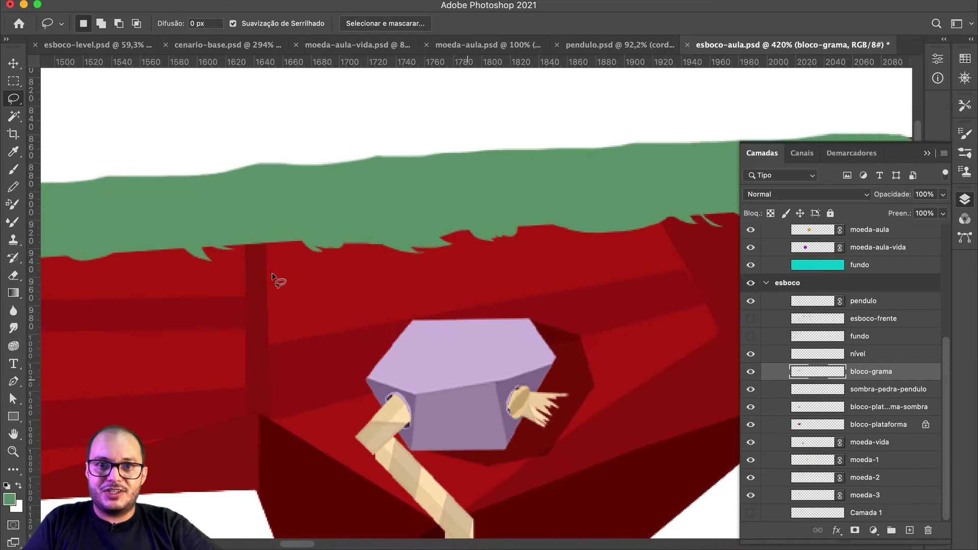
{"action": "left_click_drag", "start_coordinate": [209, 279], "coordinate": [168, 255]}
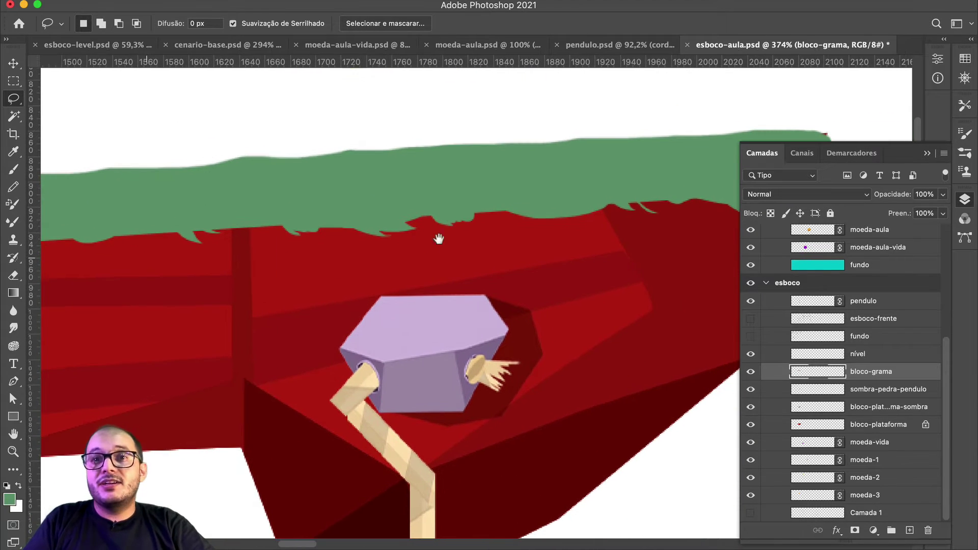
{"action": "scroll", "coordinate": [408, 214], "scroll_direction": "up", "scroll_amount": 3}
{"action": "scroll", "coordinate": [407, 214], "scroll_direction": "up", "scroll_amount": 4}
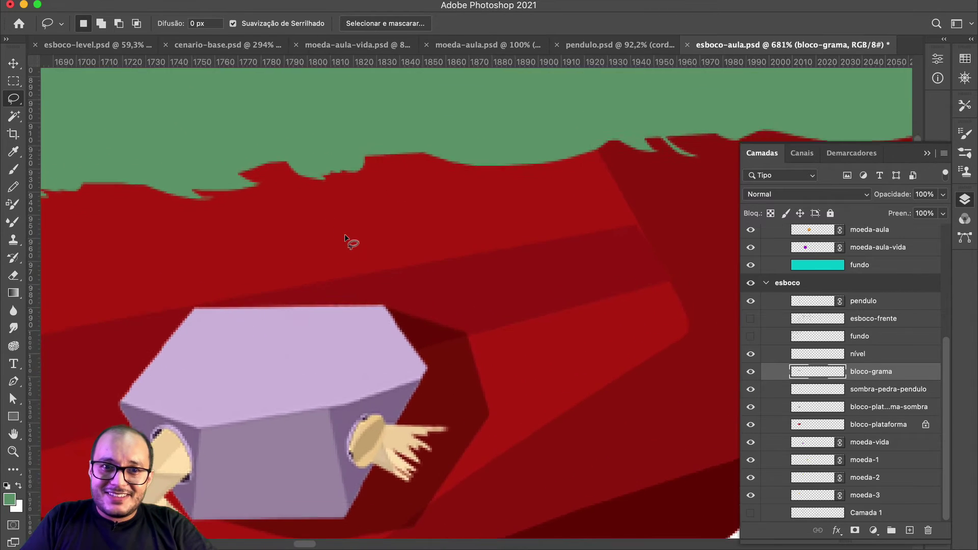
{"action": "key", "text": "e"}
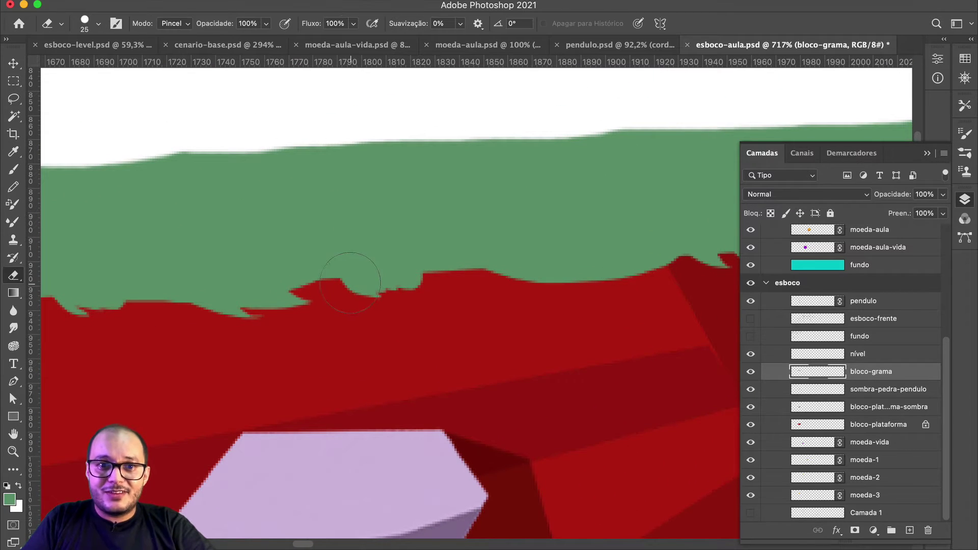
{"action": "mouse_move", "coordinate": [349, 285]}
{"action": "left_mouse_down"}
{"action": "mouse_move", "coordinate": [354, 306]}
{"action": "mouse_move", "coordinate": [404, 305]}
{"action": "left_mouse_up"}
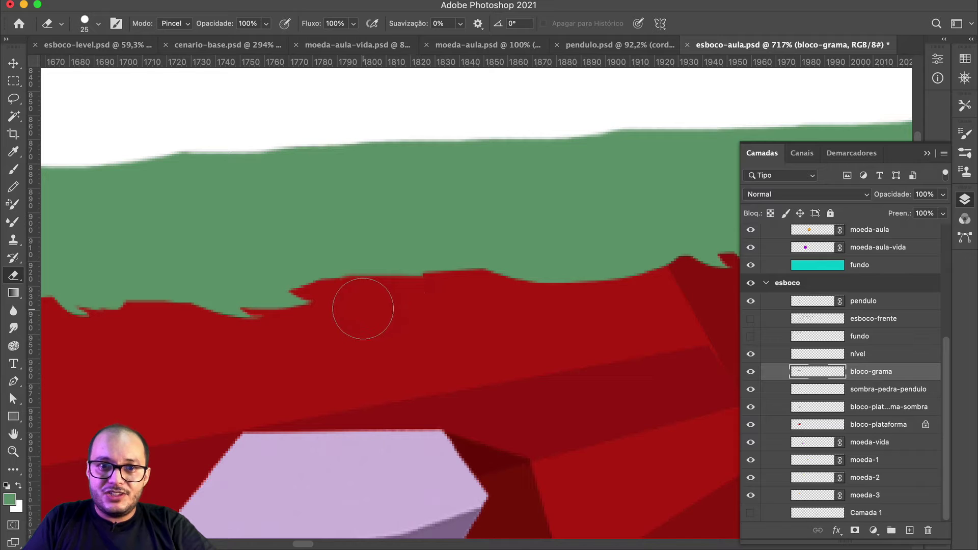
Step: Review the whole platform and compare its grass with the reference in cenario-base.psd, returning to esboco-aula.psd
{"action": "scroll", "coordinate": [446, 336], "scroll_direction": "down", "scroll_amount": 2}
{"action": "scroll", "coordinate": [444, 349], "scroll_direction": "down", "scroll_amount": 5}
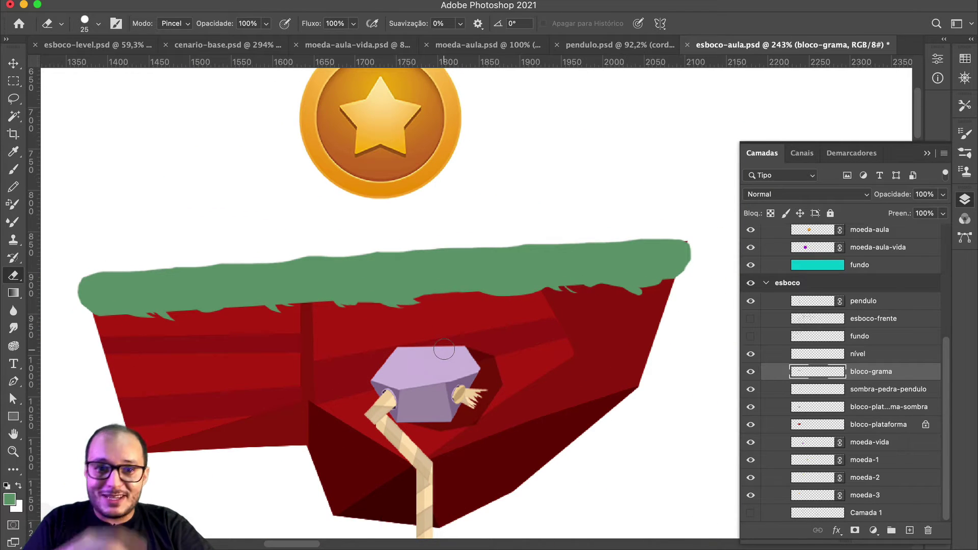
{"action": "left_click", "coordinate": [190, 45]}
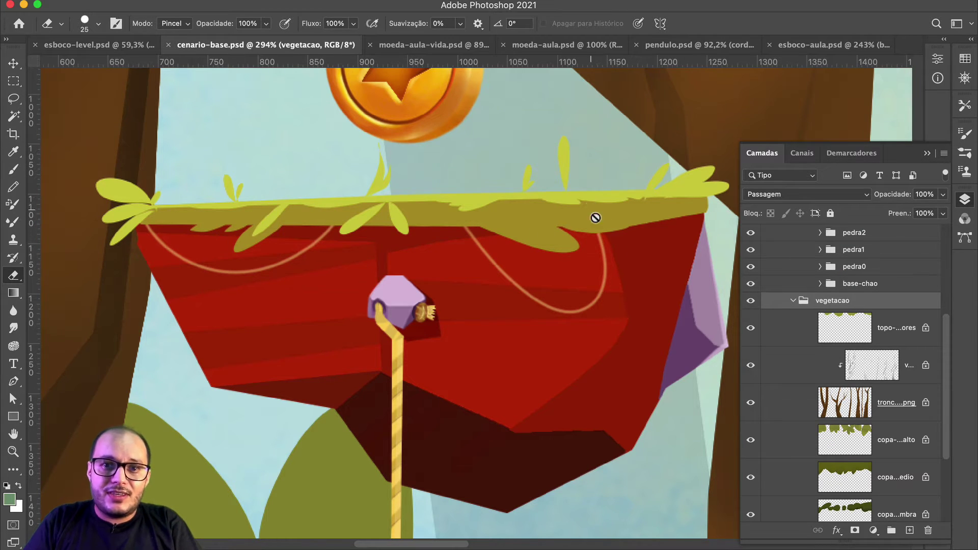
{"action": "left_click", "coordinate": [800, 45]}
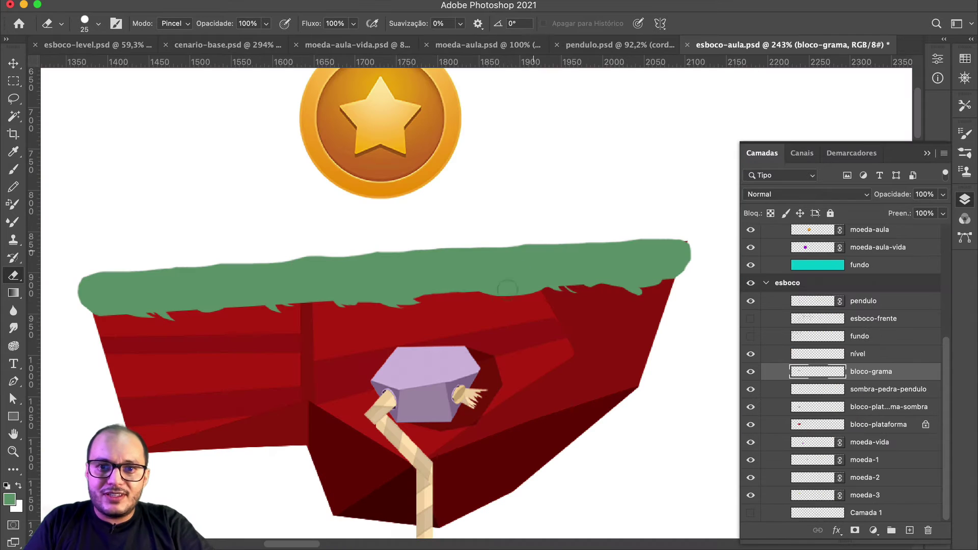
Step: Draw a long leaf-shaped blade slanting down to the left from the rounded bulge right of the stone with the Lasso and fill it green
{"action": "scroll", "coordinate": [376, 284], "scroll_direction": "up", "scroll_amount": 6}
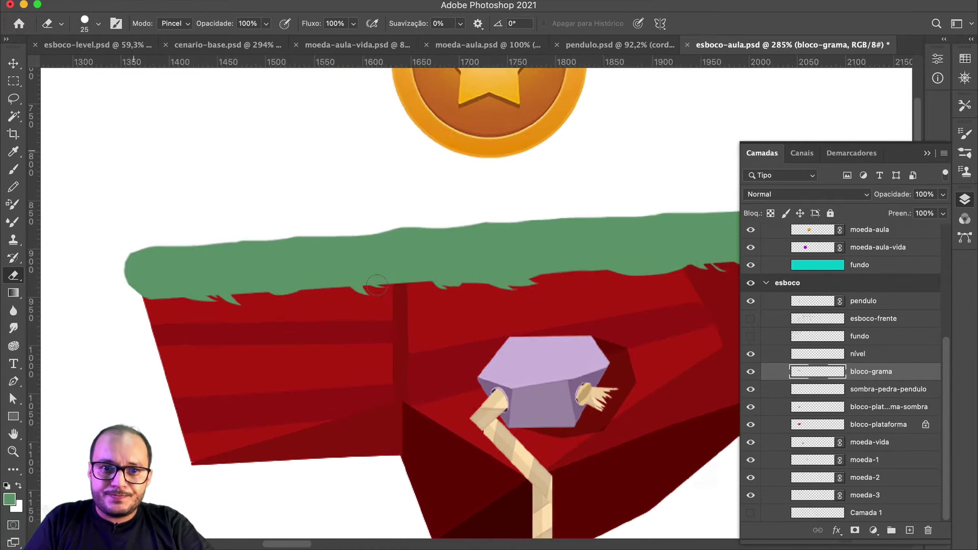
{"action": "scroll", "coordinate": [355, 278], "scroll_direction": "up", "scroll_amount": 5}
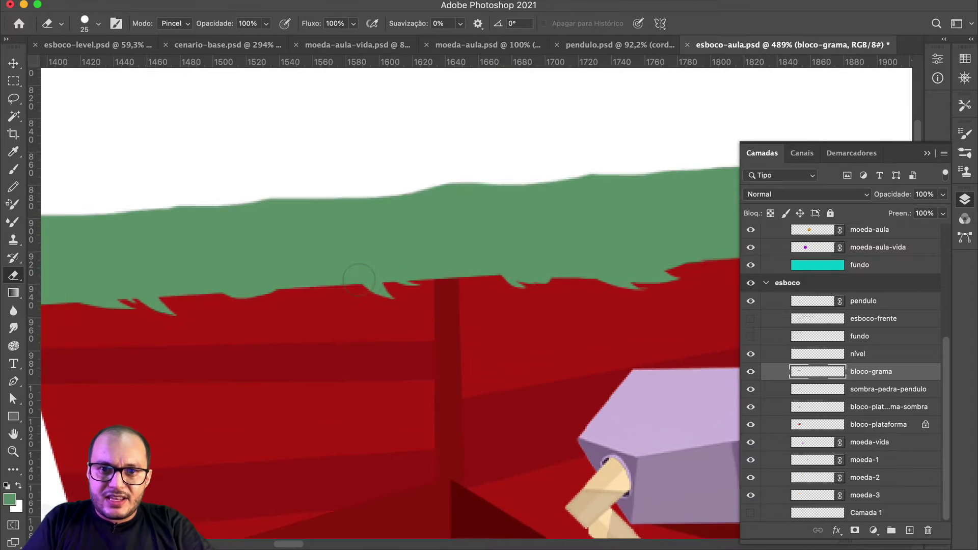
{"action": "scroll", "coordinate": [340, 319], "scroll_direction": "right", "scroll_amount": 10}
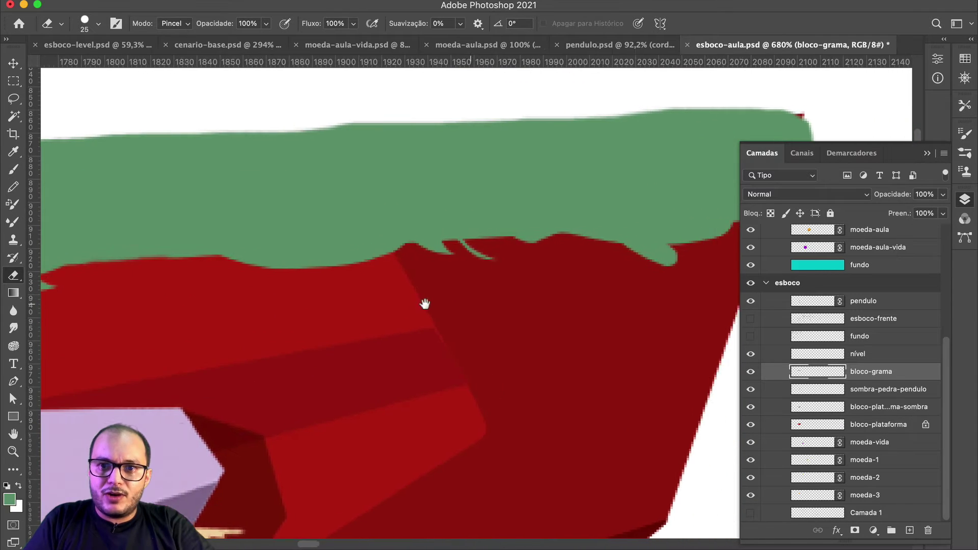
{"action": "left_click_drag", "start_coordinate": [415, 284], "coordinate": [506, 253]}
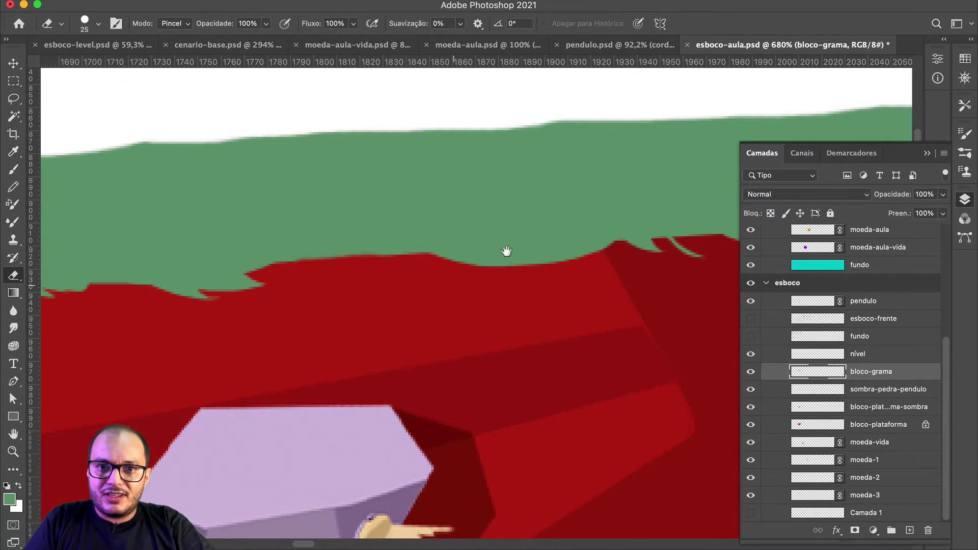
{"action": "key", "text": "l"}
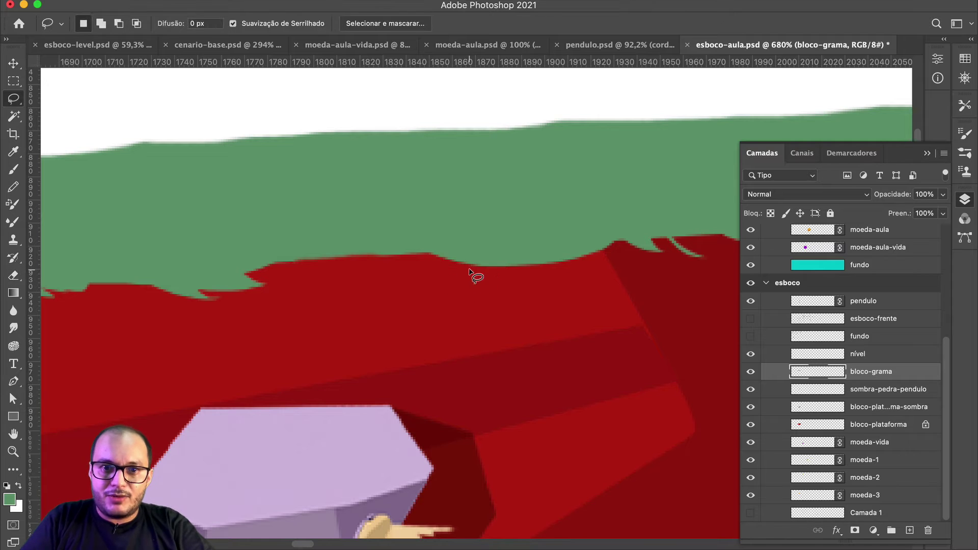
{"action": "left_click_drag", "start_coordinate": [530, 263], "coordinate": [509, 277]}
{"action": "left_click", "coordinate": [524, 244]}
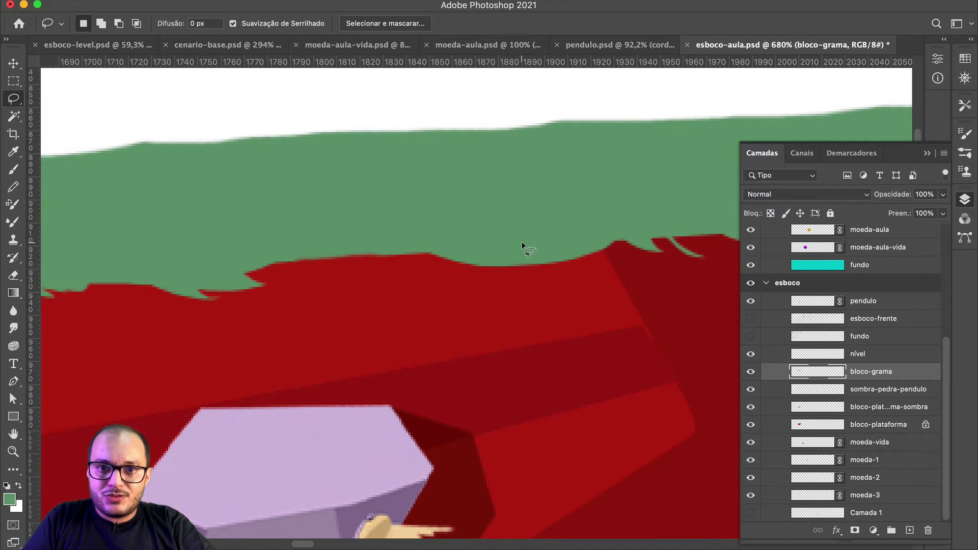
{"action": "left_click_drag", "start_coordinate": [555, 182], "coordinate": [561, 179]}
{"action": "key", "text": "shift"}
{"action": "key", "text": "shift+BackSpace"}
{"action": "key", "text": "Return"}
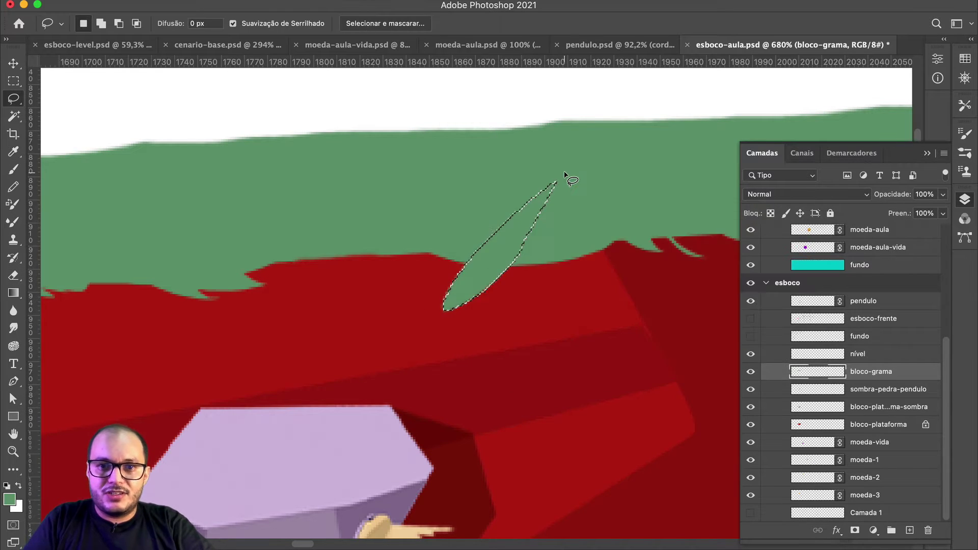
Step: Add two shorter blades immediately left of the long leaf-shaped blade, filling each Lasso selection with green
{"action": "mouse_move", "coordinate": [465, 236]}
{"action": "left_mouse_down"}
{"action": "mouse_move", "coordinate": [469, 203]}
{"action": "mouse_move", "coordinate": [512, 243]}
{"action": "mouse_move", "coordinate": [509, 272]}
{"action": "mouse_move", "coordinate": [565, 235]}
{"action": "mouse_move", "coordinate": [557, 258]}
{"action": "left_mouse_up"}
{"action": "key", "text": "shift+BackSpace"}
{"action": "key", "text": "Return"}
{"action": "key", "text": "shift+BackSpace"}
{"action": "key", "text": "Return"}
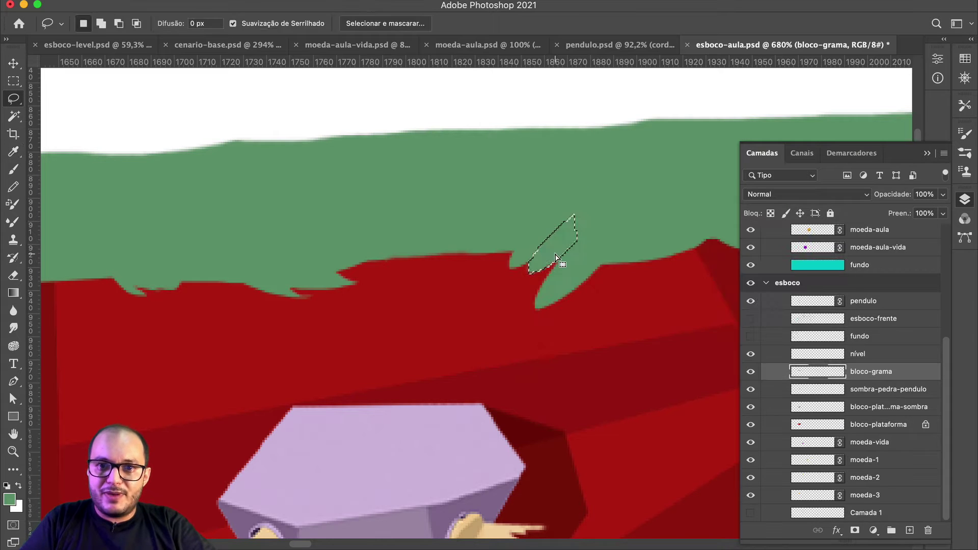
Step: Select a curved pointed blade over the swept tuft above the stone's upper-left corner and fill it with green
{"action": "left_click_drag", "start_coordinate": [445, 290], "coordinate": [563, 252]}
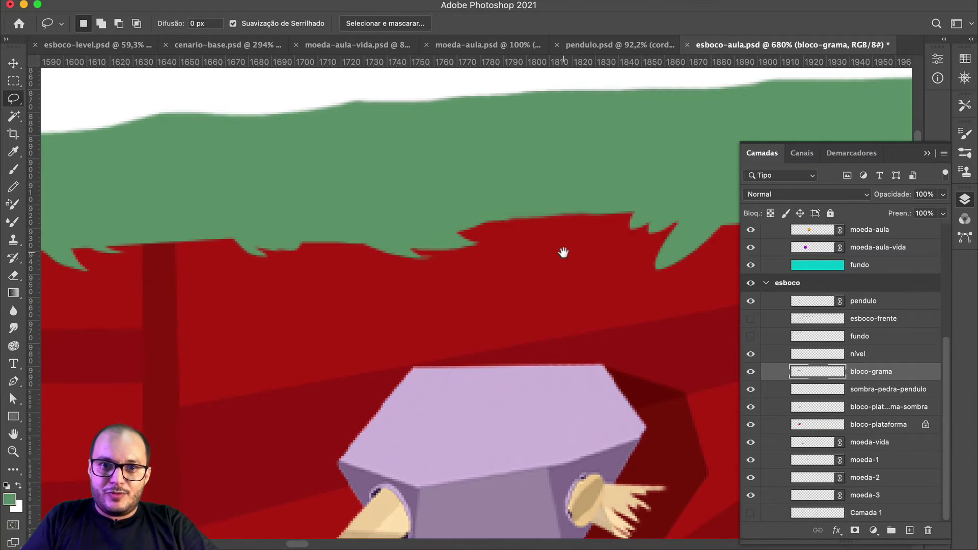
{"action": "mouse_move", "coordinate": [362, 248]}
{"action": "left_mouse_down"}
{"action": "mouse_move", "coordinate": [438, 262]}
{"action": "mouse_move", "coordinate": [369, 212]}
{"action": "mouse_move", "coordinate": [439, 210]}
{"action": "left_mouse_up"}
{"action": "key", "text": "shift+BackSpace"}
{"action": "key", "text": "Return"}
{"action": "key", "text": "l"}
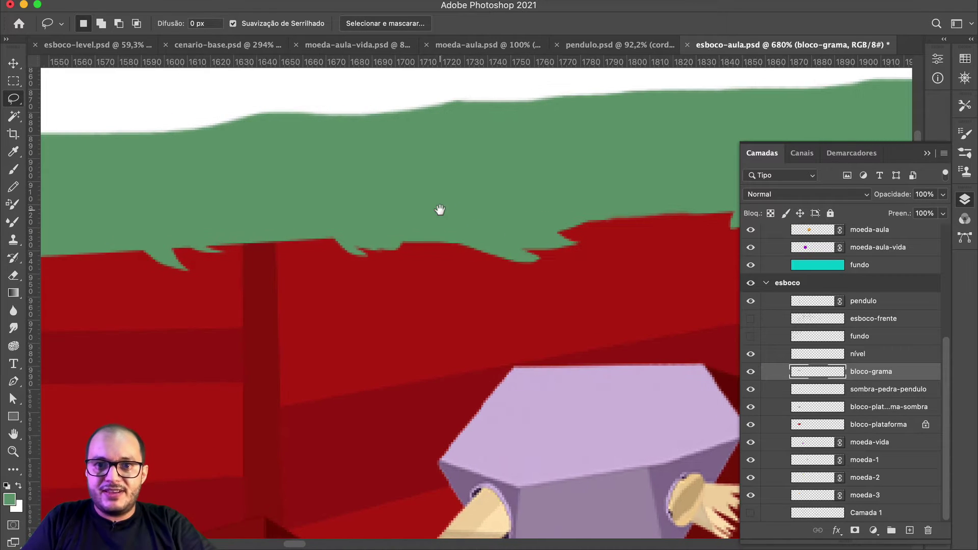
Step: Add a curved pointed blade just right of the rounded bump on the platform's left half, fill it with green and deselect
{"action": "left_click_drag", "start_coordinate": [352, 215], "coordinate": [454, 217]}
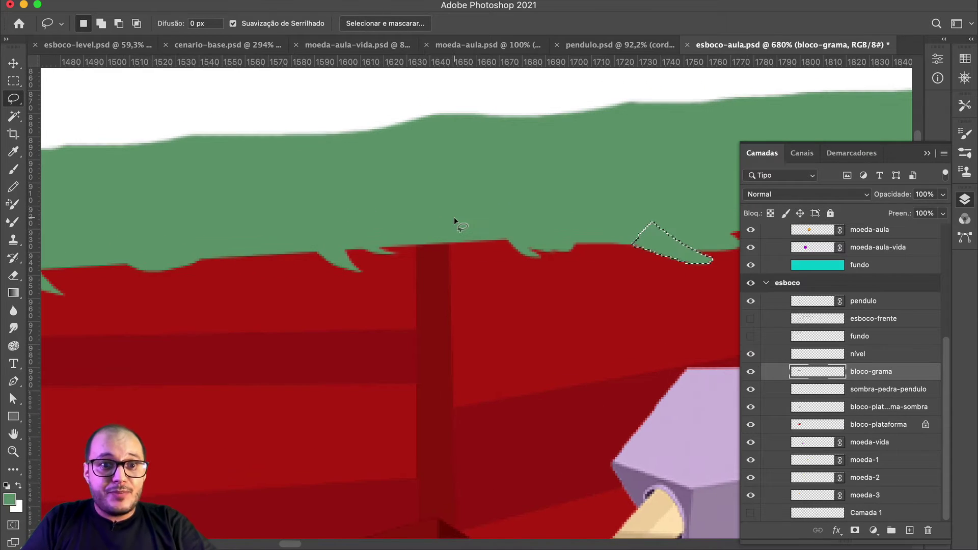
{"action": "left_click_drag", "start_coordinate": [358, 231], "coordinate": [404, 231]}
{"action": "mouse_move", "coordinate": [221, 263]}
{"action": "left_mouse_down"}
{"action": "mouse_move", "coordinate": [394, 257]}
{"action": "mouse_move", "coordinate": [461, 272]}
{"action": "mouse_move", "coordinate": [448, 229]}
{"action": "mouse_move", "coordinate": [446, 250]}
{"action": "mouse_move", "coordinate": [426, 246]}
{"action": "mouse_move", "coordinate": [450, 204]}
{"action": "left_mouse_up"}
{"action": "key", "text": "shift+BackSpace"}
{"action": "key", "text": "Return"}
{"action": "key", "text": "super+d"}
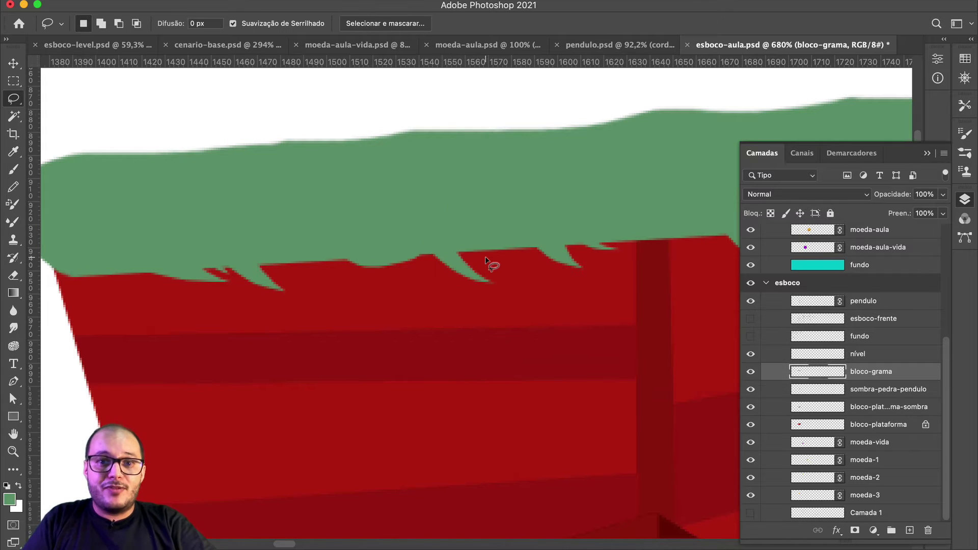
Step: Redraw the blade right of the rounded bump as a curved point slanting down to the left, fill it with green and deselect
{"action": "mouse_move", "coordinate": [458, 212]}
{"action": "left_mouse_down"}
{"action": "mouse_move", "coordinate": [482, 246]}
{"action": "mouse_move", "coordinate": [408, 287]}
{"action": "mouse_move", "coordinate": [452, 209]}
{"action": "left_mouse_up"}
{"action": "key", "text": "shift+BackSpace"}
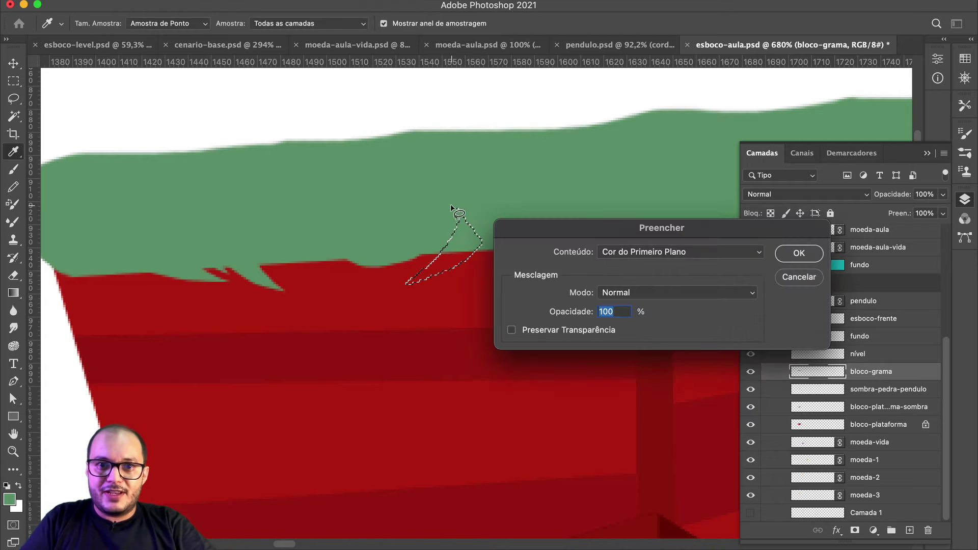
{"action": "key", "text": "Return"}
{"action": "key", "text": "super+d"}
{"action": "scroll", "coordinate": [450, 207], "scroll_direction": "down", "scroll_amount": 5}
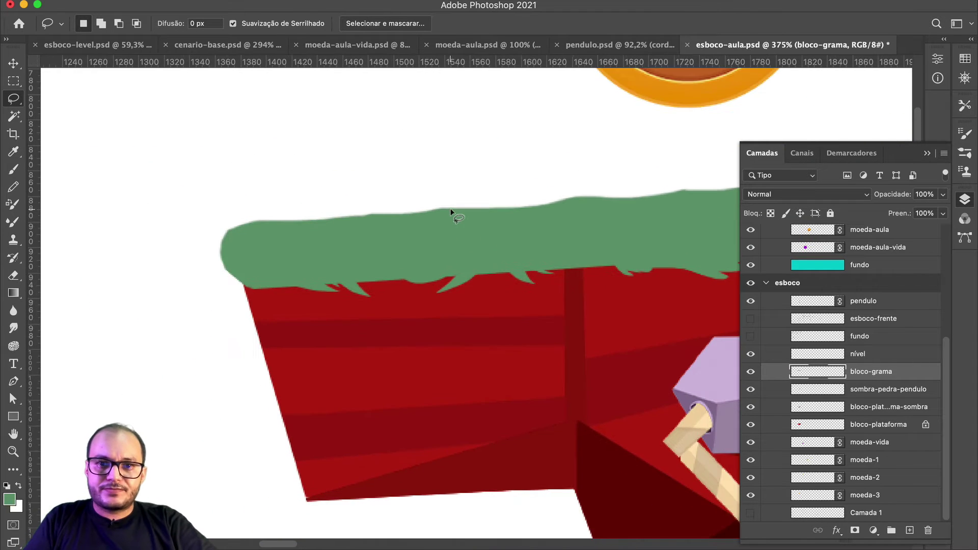
Step: Review the whole grass strip, compare it with the platform vegetation in cenario-base.psd and return to esboco-aula.psd
{"action": "left_click_drag", "start_coordinate": [417, 275], "coordinate": [360, 268]}
{"action": "scroll", "coordinate": [360, 268], "scroll_direction": "down", "scroll_amount": 4}
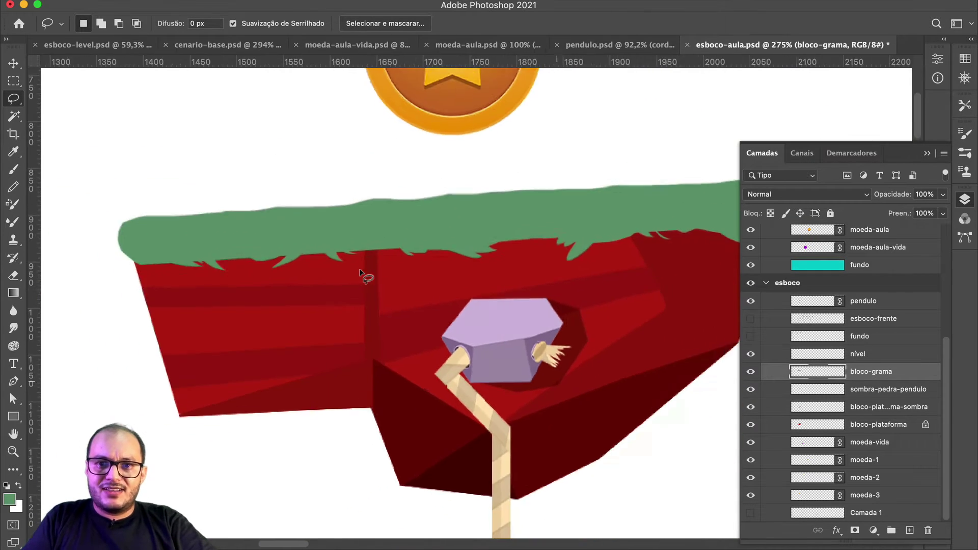
{"action": "left_click_drag", "start_coordinate": [436, 272], "coordinate": [377, 273]}
{"action": "scroll", "coordinate": [376, 273], "scroll_direction": "down", "scroll_amount": 6}
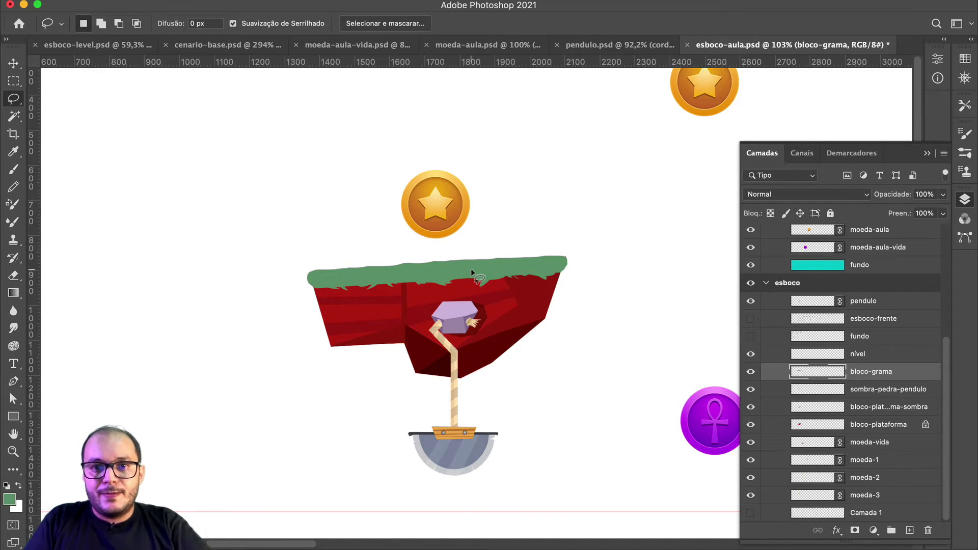
{"action": "scroll", "coordinate": [470, 270], "scroll_direction": "up", "scroll_amount": 6}
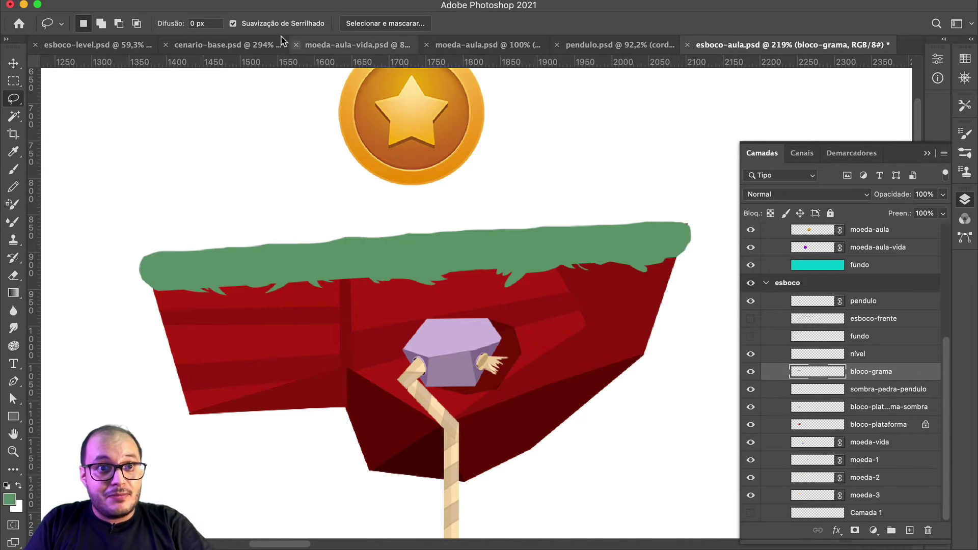
{"action": "left_click", "coordinate": [224, 45]}
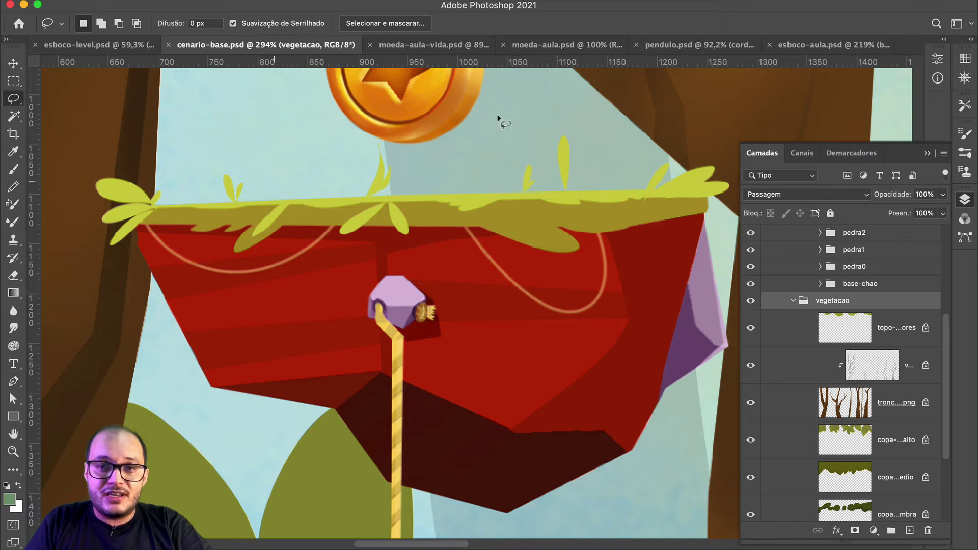
{"action": "left_click", "coordinate": [815, 45]}
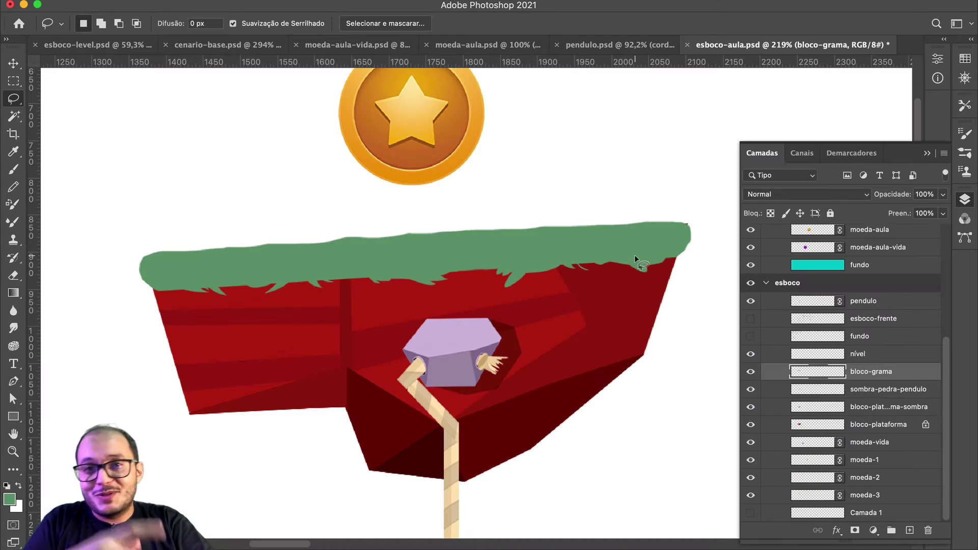
Step: Erase the rounded left end of the grass so it ends in a straight edge near the platform's side
{"action": "mouse_move", "coordinate": [158, 264]}
{"action": "left_mouse_down"}
{"action": "mouse_move", "coordinate": [297, 269]}
{"action": "mouse_move", "coordinate": [277, 369]}
{"action": "left_mouse_up"}
{"action": "key", "text": "e"}
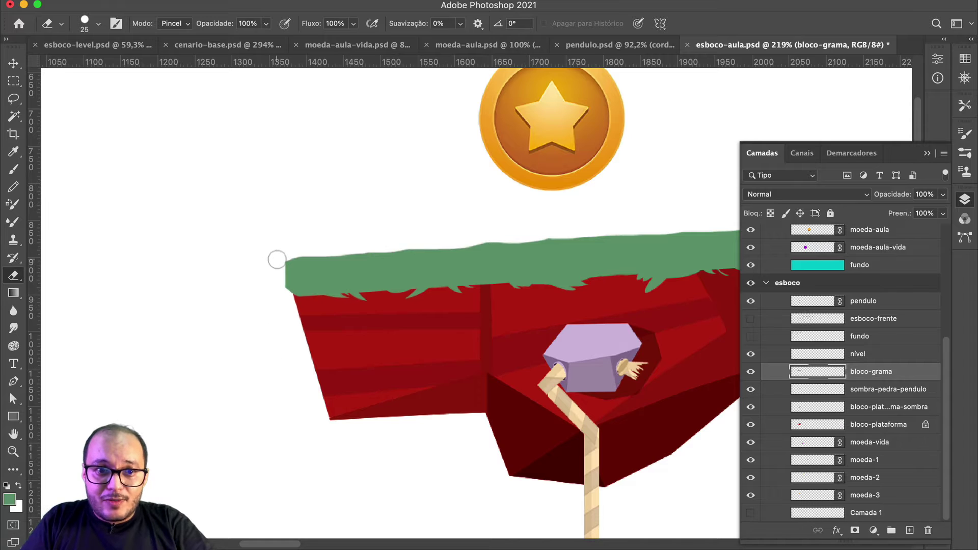
{"action": "mouse_move", "coordinate": [277, 259]}
{"action": "left_mouse_down"}
{"action": "mouse_move", "coordinate": [288, 344]}
{"action": "mouse_move", "coordinate": [280, 257]}
{"action": "mouse_move", "coordinate": [290, 328]}
{"action": "mouse_move", "coordinate": [286, 289]}
{"action": "left_mouse_up"}
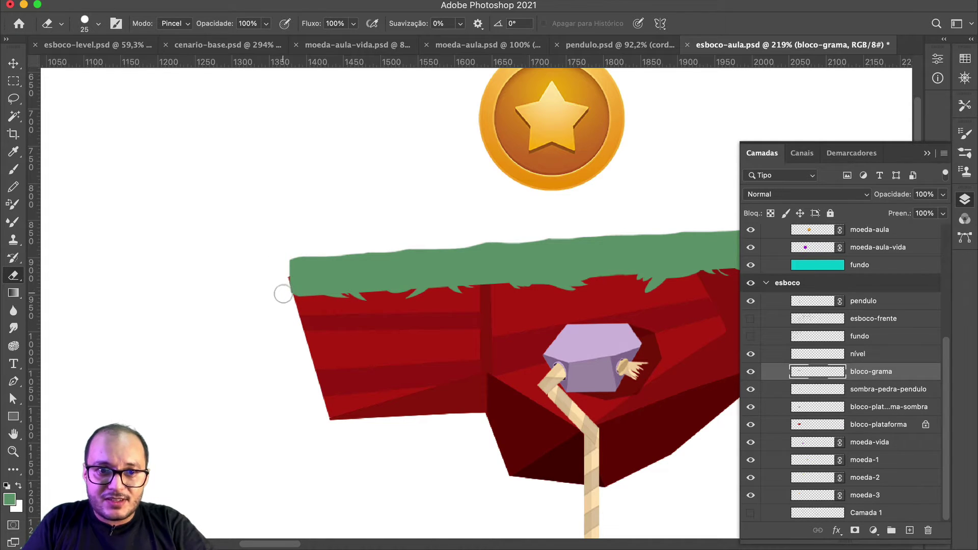
Step: Erase the rounded right end of the grass so its edge follows the platform's slanted right side
{"action": "left_click_drag", "start_coordinate": [283, 294], "coordinate": [163, 312]}
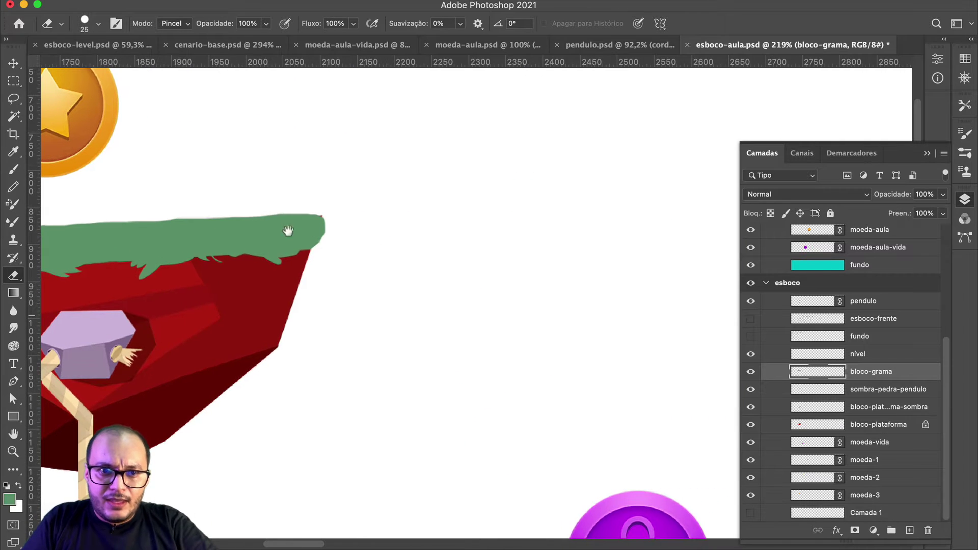
{"action": "left_click_drag", "start_coordinate": [285, 229], "coordinate": [339, 233]}
{"action": "scroll", "coordinate": [372, 255], "scroll_direction": "up", "scroll_amount": 5}
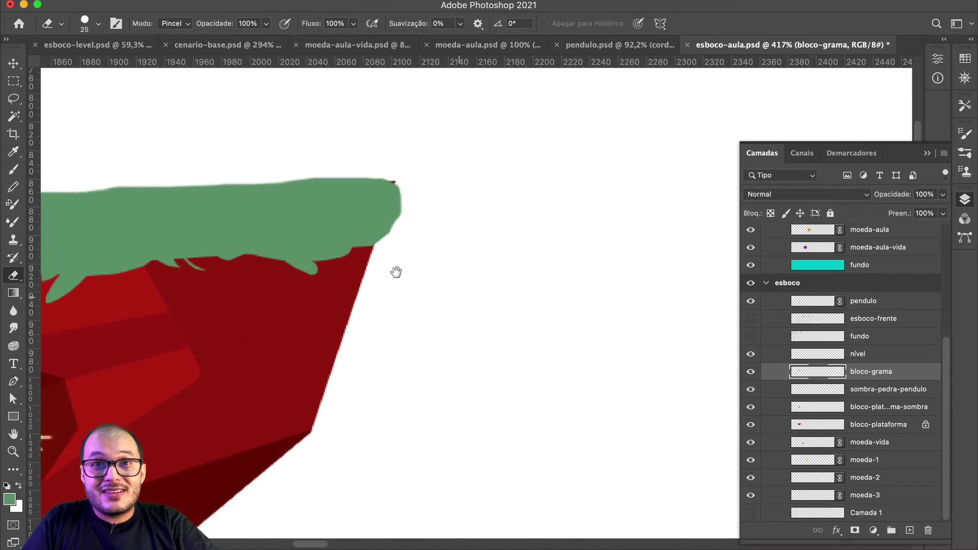
{"action": "mouse_move", "coordinate": [408, 218]}
{"action": "left_mouse_down"}
{"action": "mouse_move", "coordinate": [430, 172]}
{"action": "mouse_move", "coordinate": [412, 190]}
{"action": "mouse_move", "coordinate": [397, 259]}
{"action": "mouse_move", "coordinate": [411, 206]}
{"action": "mouse_move", "coordinate": [372, 249]}
{"action": "mouse_move", "coordinate": [496, 238]}
{"action": "left_mouse_up"}
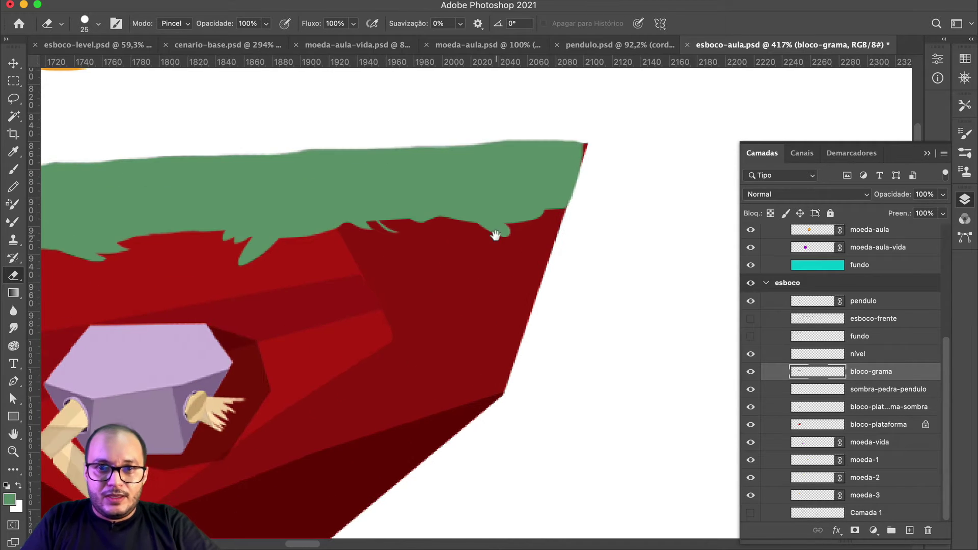
{"action": "left_click_drag", "start_coordinate": [596, 211], "coordinate": [591, 210]}
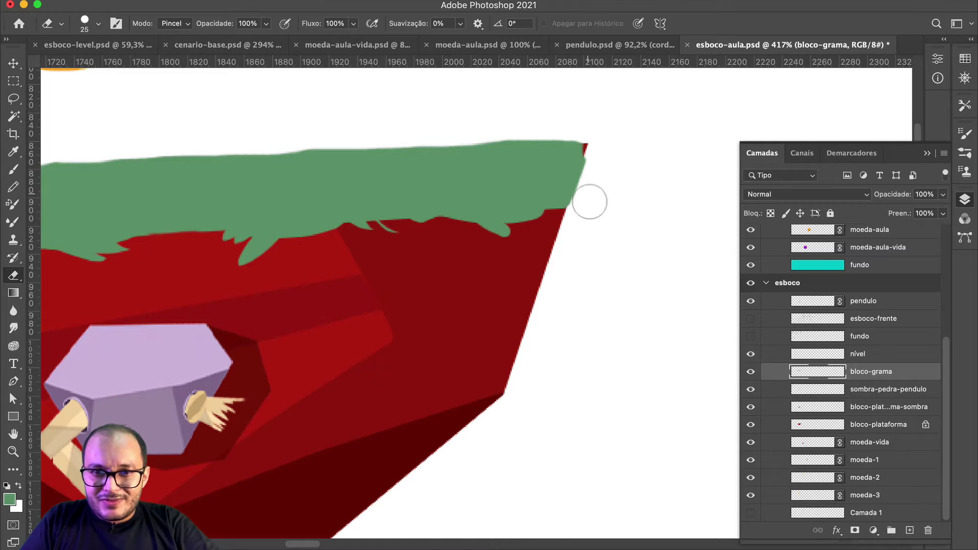
Step: Select a small tuft sticking out from the lower-left end of the grass, fill it with green and deselect
{"action": "scroll", "coordinate": [590, 236], "scroll_direction": "down", "scroll_amount": 4}
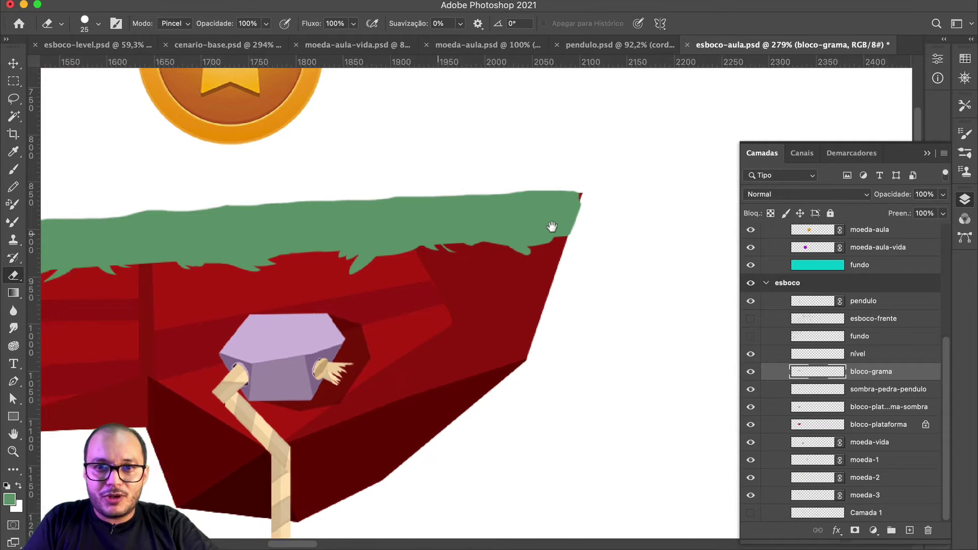
{"action": "left_click_drag", "start_coordinate": [555, 236], "coordinate": [651, 212]}
{"action": "scroll", "coordinate": [240, 256], "scroll_direction": "left", "scroll_amount": 3}
{"action": "scroll", "coordinate": [245, 244], "scroll_direction": "up", "scroll_amount": 3}
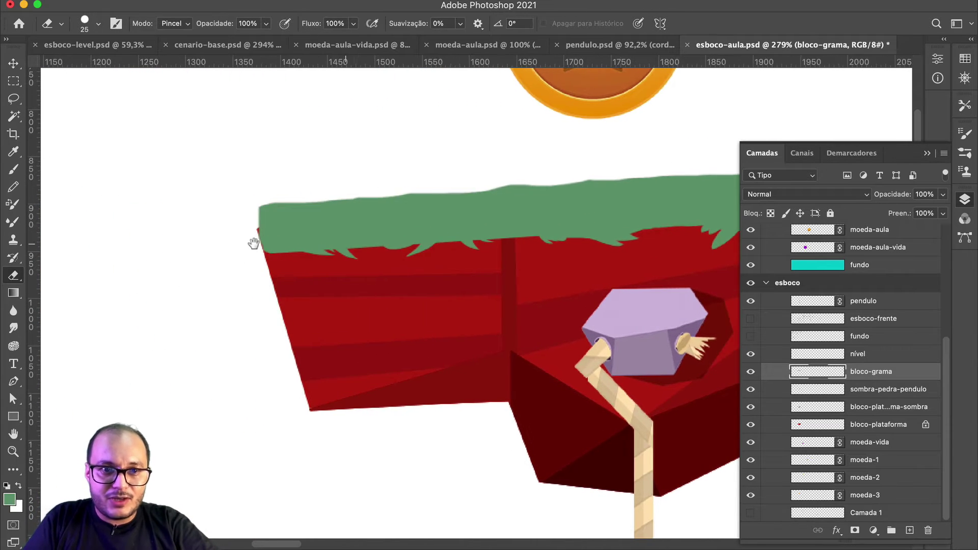
{"action": "scroll", "coordinate": [245, 246], "scroll_direction": "up", "scroll_amount": 3}
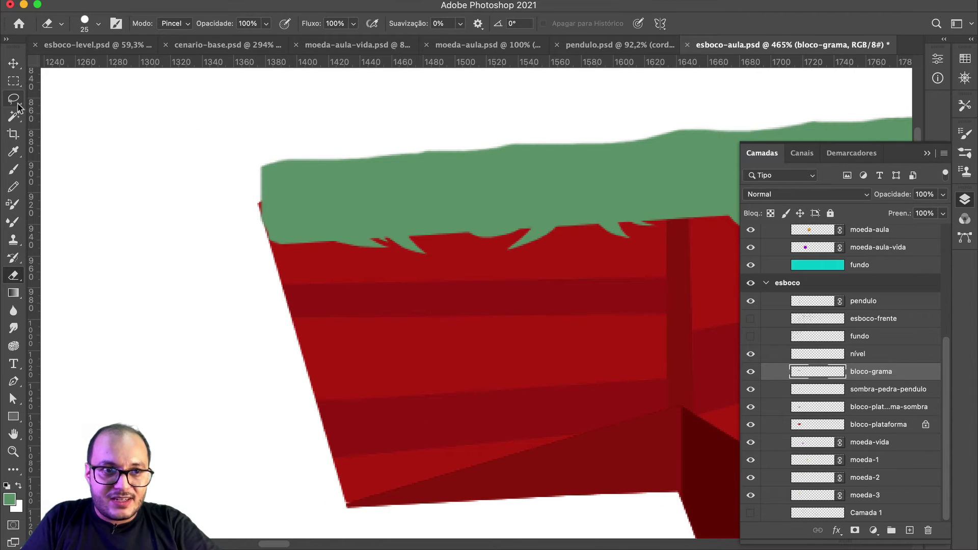
{"action": "key", "text": "l"}
{"action": "mouse_move", "coordinate": [272, 229]}
{"action": "left_mouse_down"}
{"action": "mouse_move", "coordinate": [255, 247]}
{"action": "mouse_move", "coordinate": [257, 237]}
{"action": "mouse_move", "coordinate": [242, 242]}
{"action": "mouse_move", "coordinate": [247, 227]}
{"action": "mouse_move", "coordinate": [273, 218]}
{"action": "left_mouse_up"}
{"action": "key", "text": "shift+BackSpace"}
{"action": "key", "text": "Return"}
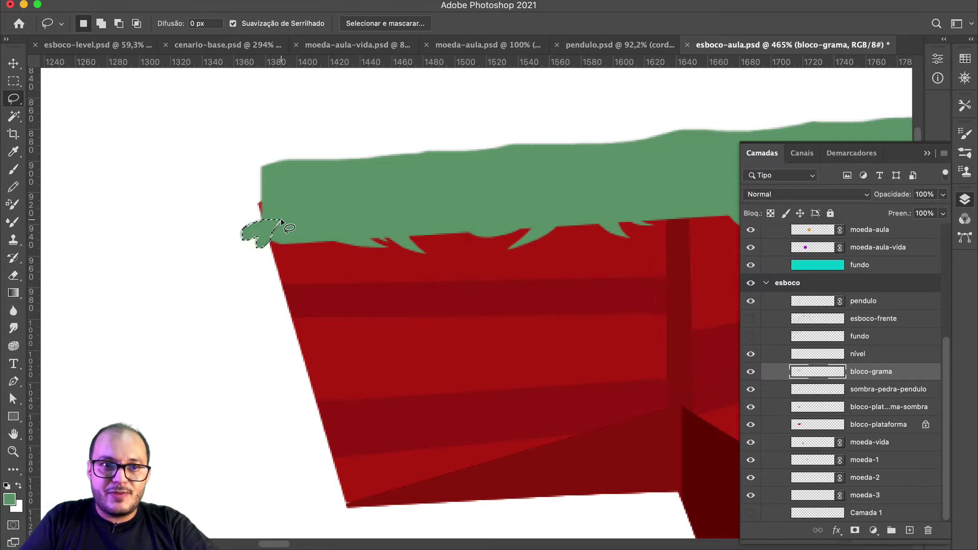
{"action": "key", "text": "super+d"}
{"action": "left_click_drag", "start_coordinate": [373, 258], "coordinate": [100, 290]}
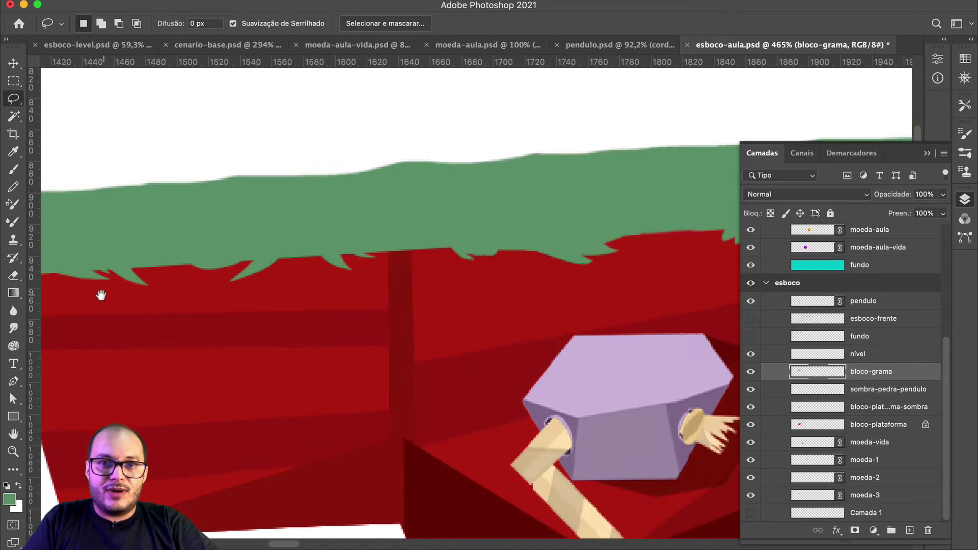
{"action": "left_click_drag", "start_coordinate": [886, 239], "coordinate": [561, 242]}
{"action": "left_click_drag", "start_coordinate": [331, 275], "coordinate": [230, 282]}
{"action": "mouse_move", "coordinate": [678, 245]}
{"action": "left_mouse_down"}
{"action": "mouse_move", "coordinate": [466, 268]}
{"action": "mouse_move", "coordinate": [474, 321]}
{"action": "mouse_move", "coordinate": [445, 321]}
{"action": "mouse_move", "coordinate": [445, 283]}
{"action": "left_mouse_up"}
{"action": "key", "text": "shift+BackSpace"}
{"action": "key", "text": "Return"}
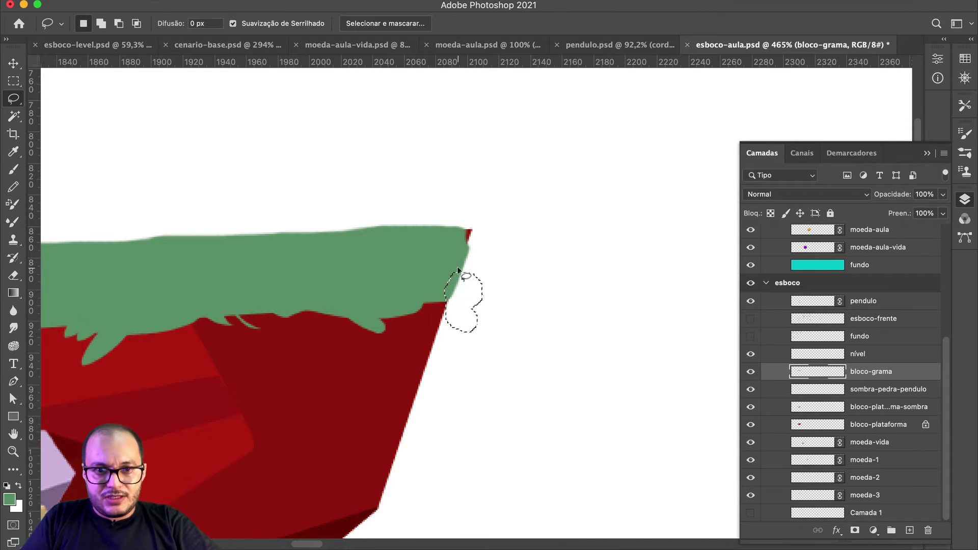
{"action": "left_click", "coordinate": [458, 269]}
Step: Select a hanging tuft with pointed tips over the grass's lower-right end, fill it with green and deselect
{"action": "mouse_move", "coordinate": [458, 271]}
{"action": "left_mouse_down"}
{"action": "mouse_move", "coordinate": [453, 316]}
{"action": "mouse_move", "coordinate": [437, 326]}
{"action": "mouse_move", "coordinate": [428, 278]}
{"action": "mouse_move", "coordinate": [444, 266]}
{"action": "left_mouse_up"}
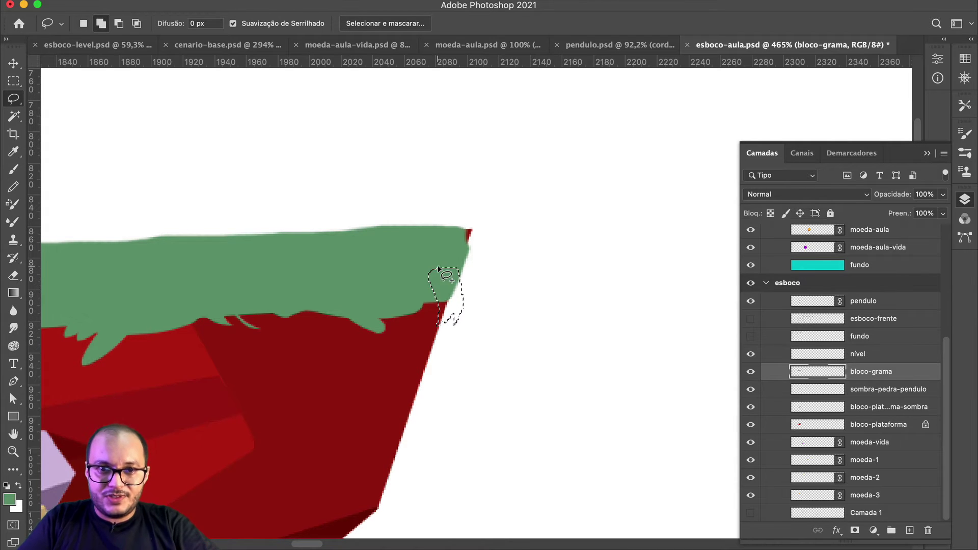
{"action": "key", "text": "shift+BackSpace"}
{"action": "key", "text": "Return"}
{"action": "key", "text": "l"}
{"action": "key", "text": "ctrl+d"}
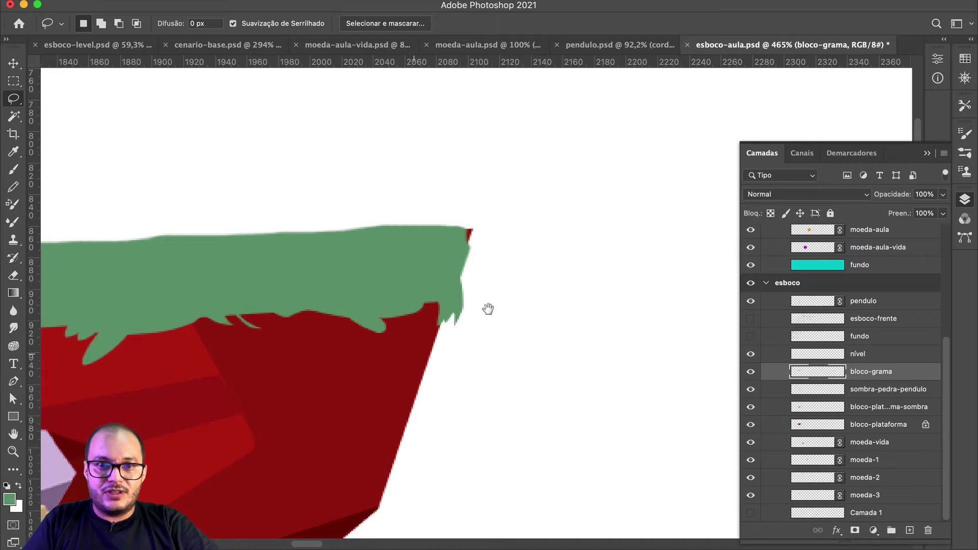
Step: Fill the notch on the grass's right edge above the hanging tuft with green through a Lasso selection
{"action": "scroll", "coordinate": [487, 308], "scroll_direction": "down", "scroll_amount": 3}
{"action": "scroll", "coordinate": [487, 308], "scroll_direction": "left", "scroll_amount": 5}
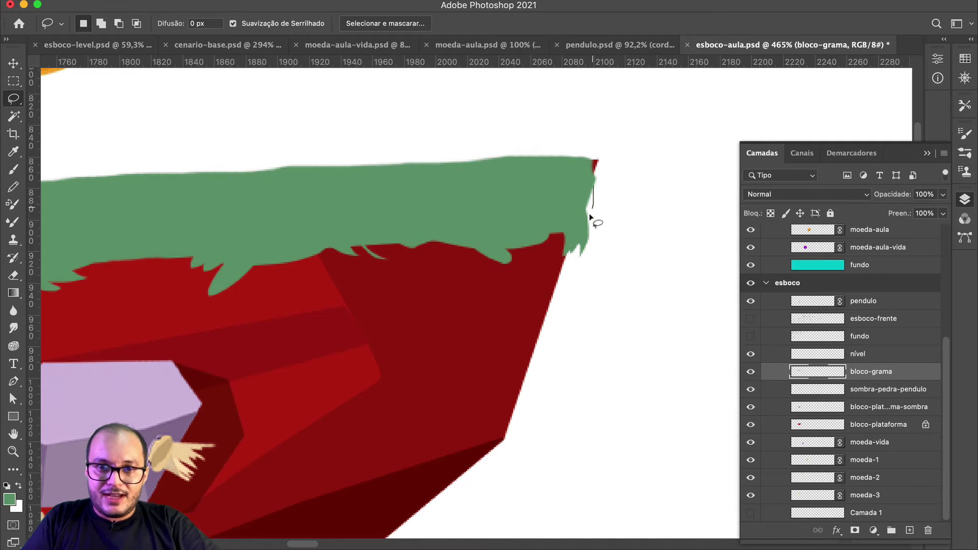
{"action": "left_click_drag", "start_coordinate": [590, 218], "coordinate": [586, 187]}
{"action": "key", "text": "i"}
{"action": "key", "text": "shift+BackSpace"}
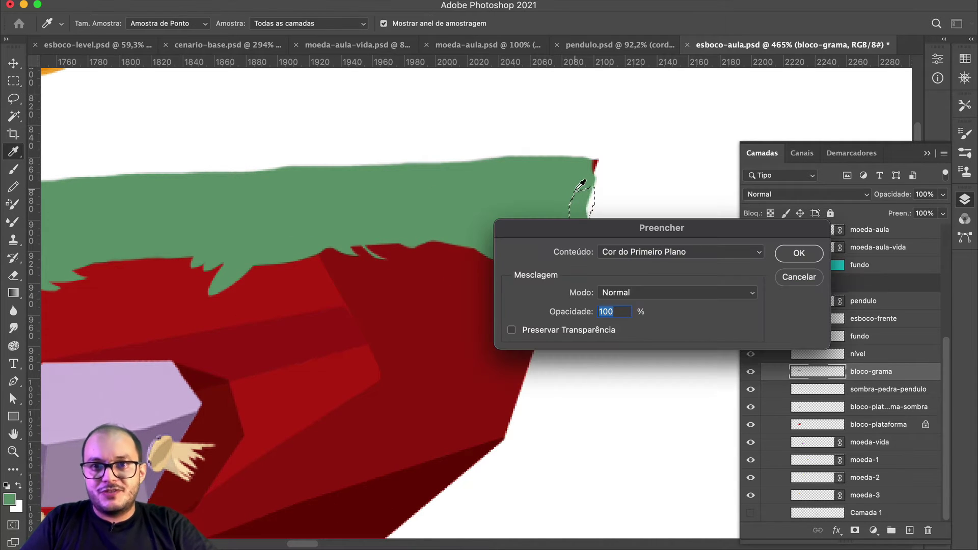
{"action": "key", "text": "Return"}
{"action": "key", "text": "l"}
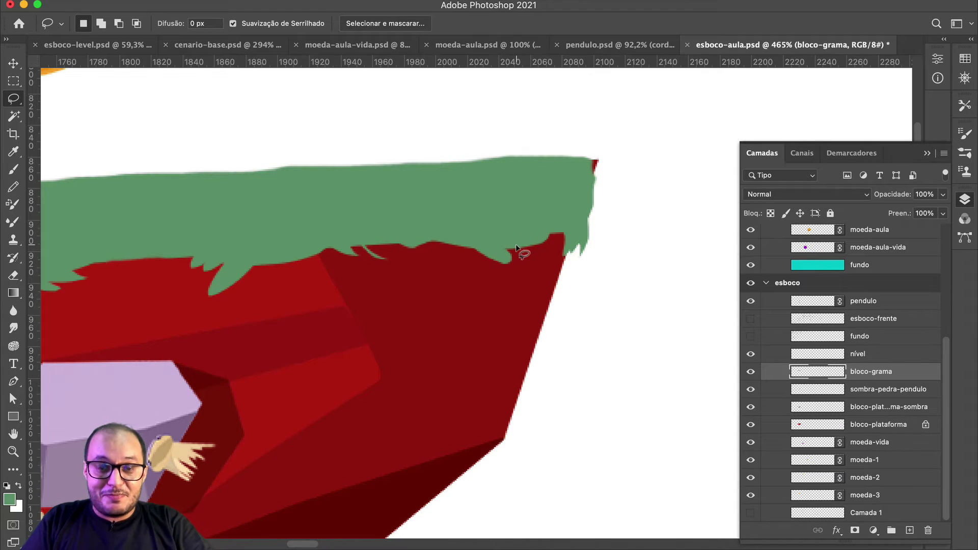
Step: Add a rounded leaf pointing outward above the tuft at the grass's left end, fill it with green and deselect
{"action": "scroll", "coordinate": [539, 207], "scroll_direction": "left", "scroll_amount": 3}
{"action": "scroll", "coordinate": [538, 203], "scroll_direction": "down", "scroll_amount": 3}
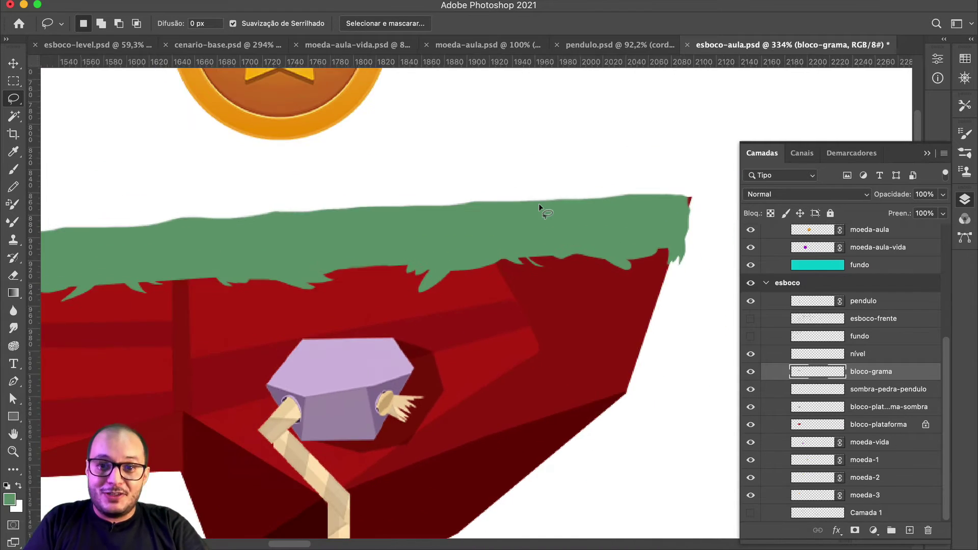
{"action": "scroll", "coordinate": [455, 245], "scroll_direction": "down", "scroll_amount": 3}
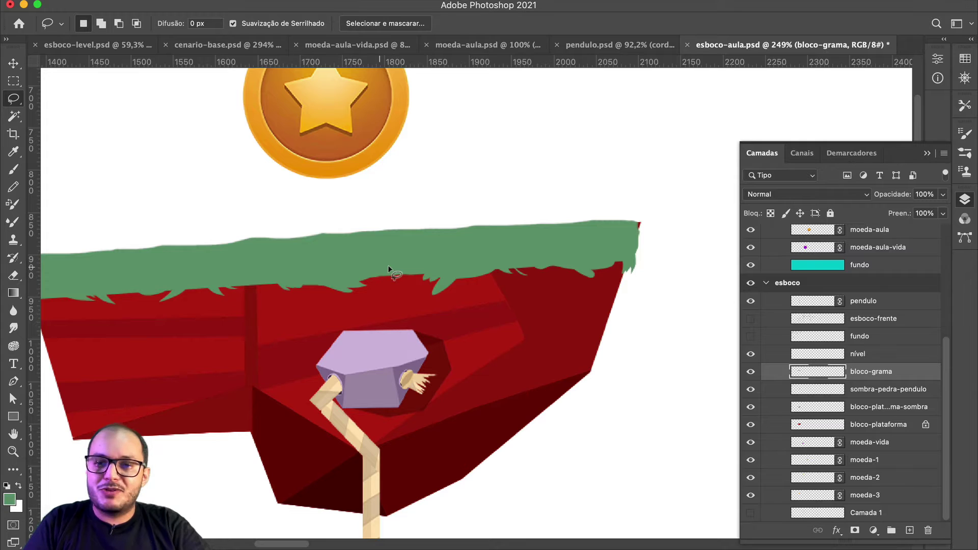
{"action": "scroll", "coordinate": [622, 231], "scroll_direction": "left", "scroll_amount": 3}
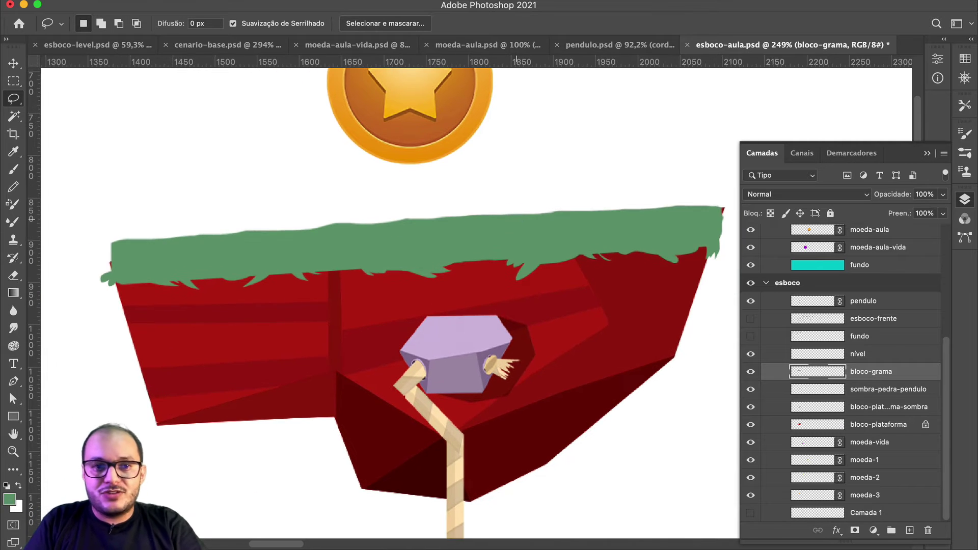
{"action": "left_click_drag", "start_coordinate": [153, 250], "coordinate": [306, 247]}
{"action": "scroll", "coordinate": [306, 247], "scroll_direction": "up", "scroll_amount": 5}
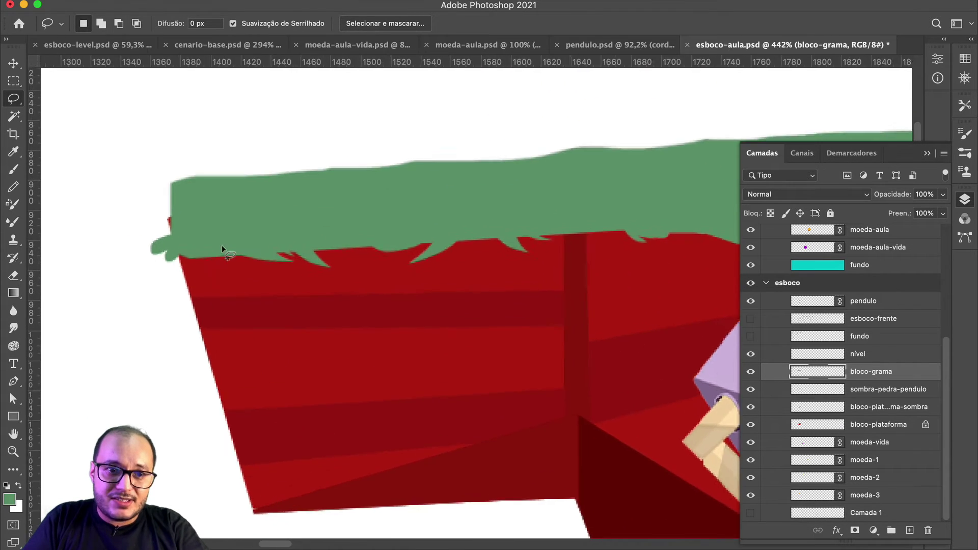
{"action": "scroll", "coordinate": [423, 273], "scroll_direction": "left", "scroll_amount": 1}
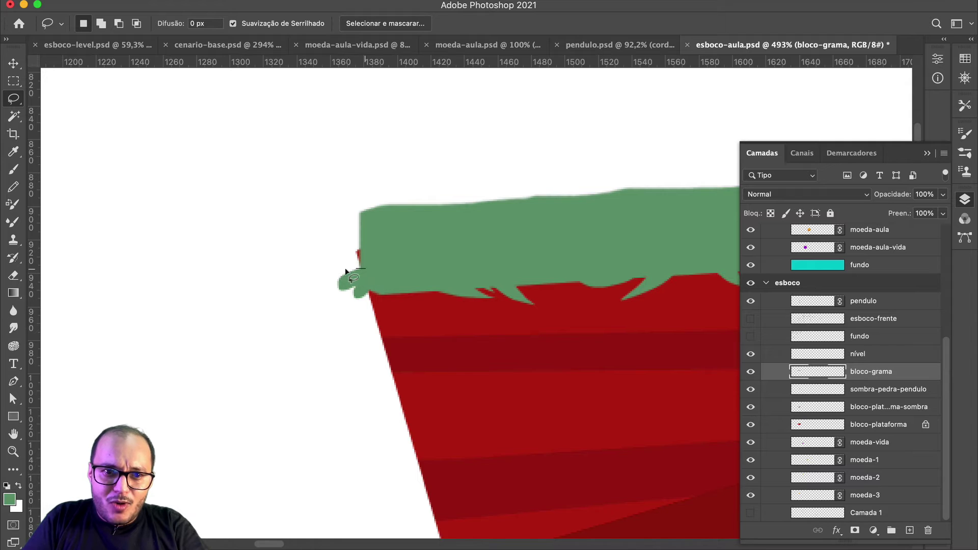
{"action": "left_click_drag", "start_coordinate": [354, 247], "coordinate": [359, 253]}
{"action": "key", "text": "shift+BackSpace"}
{"action": "key", "text": "Return"}
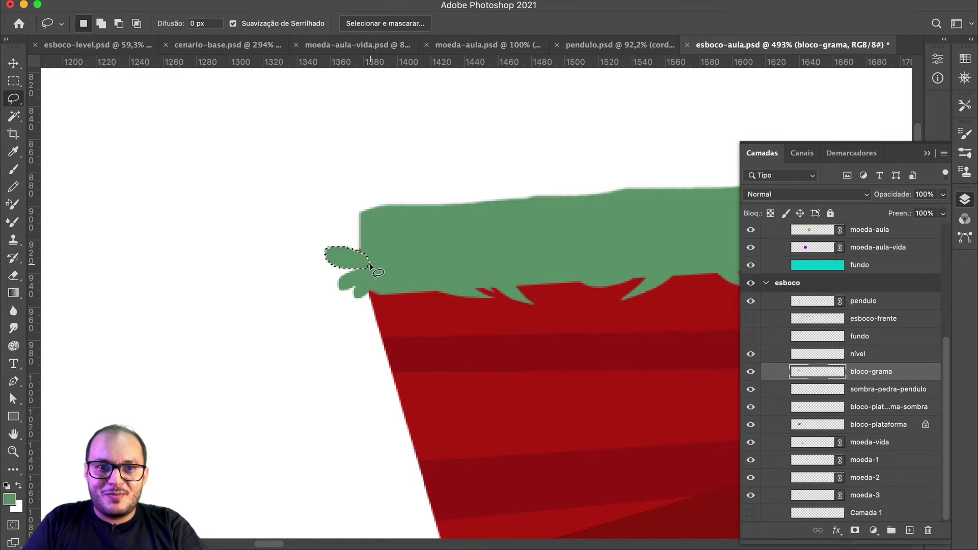
{"action": "key", "text": "super+d"}
Step: Compare the finished grass strip with the leafy platform in cenario-base.psd and go back to esboco-aula.psd
{"action": "scroll", "coordinate": [477, 250], "scroll_direction": "down", "scroll_amount": 6}
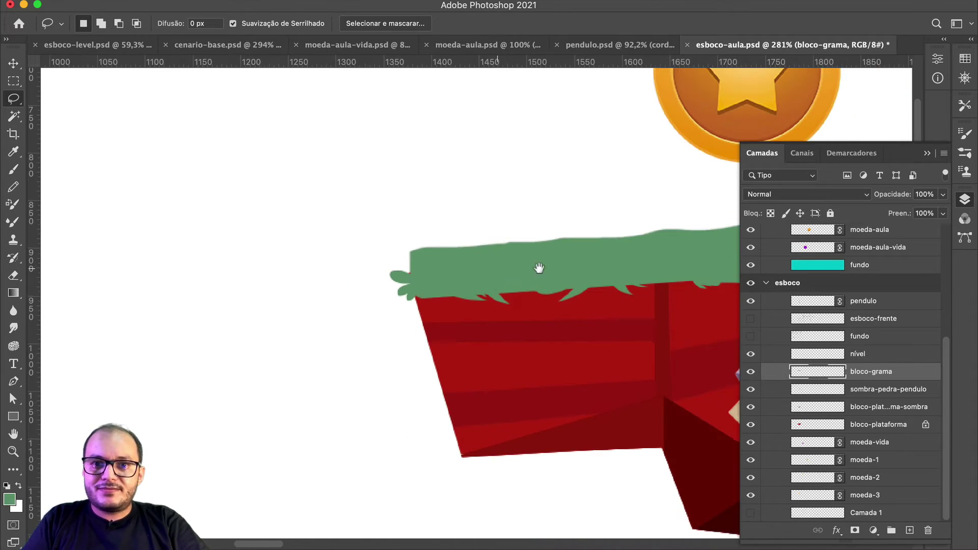
{"action": "scroll", "coordinate": [289, 273], "scroll_direction": "down", "scroll_amount": 2}
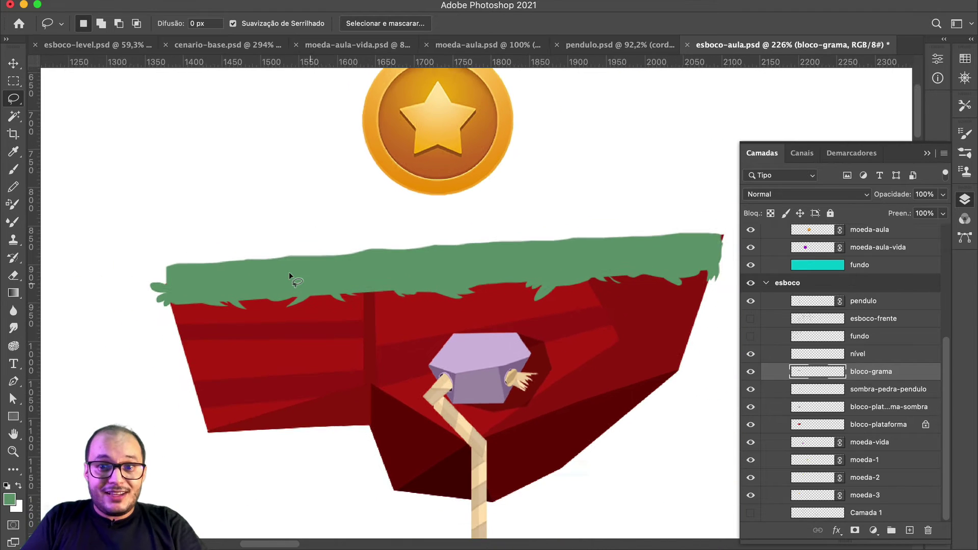
{"action": "left_click_drag", "start_coordinate": [304, 275], "coordinate": [279, 278]}
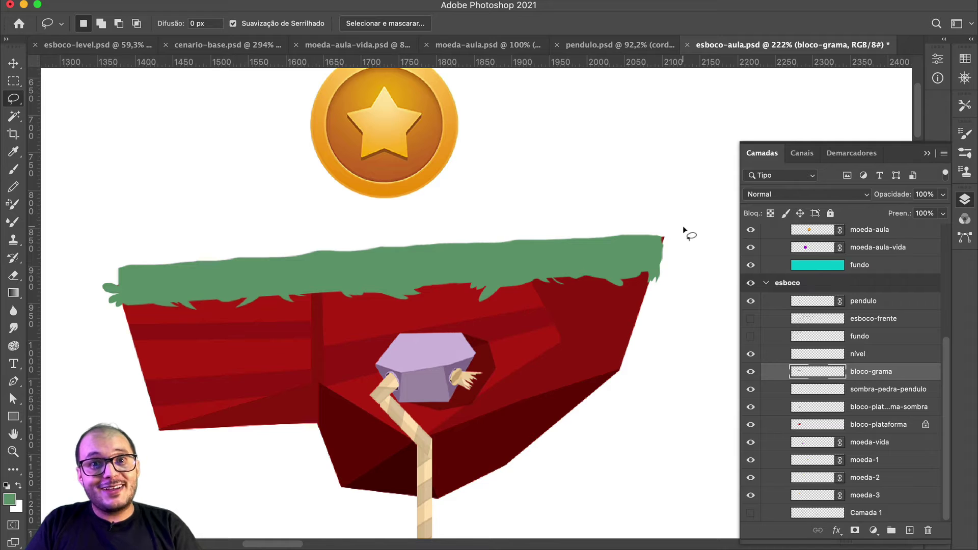
{"action": "left_click", "coordinate": [245, 50]}
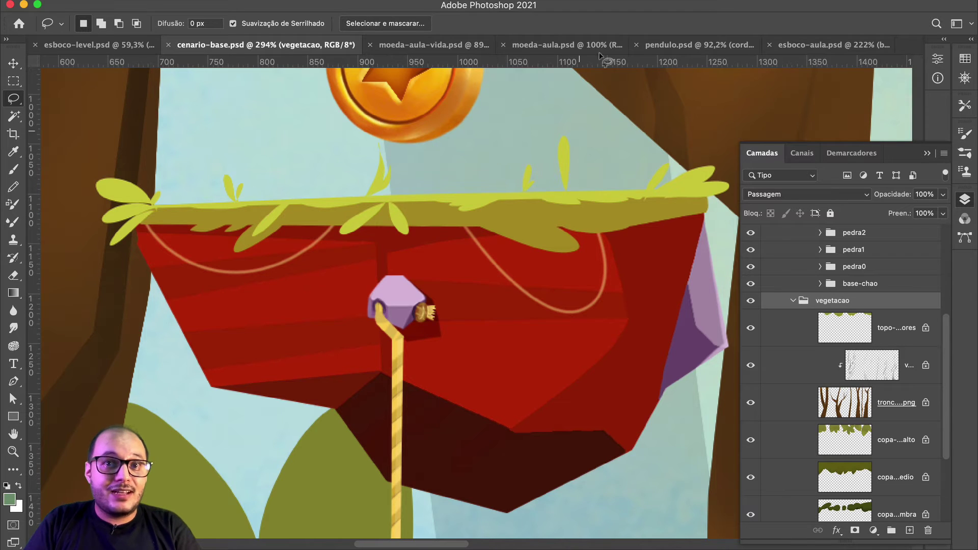
{"action": "left_click", "coordinate": [803, 46]}
{"action": "key", "text": "i"}
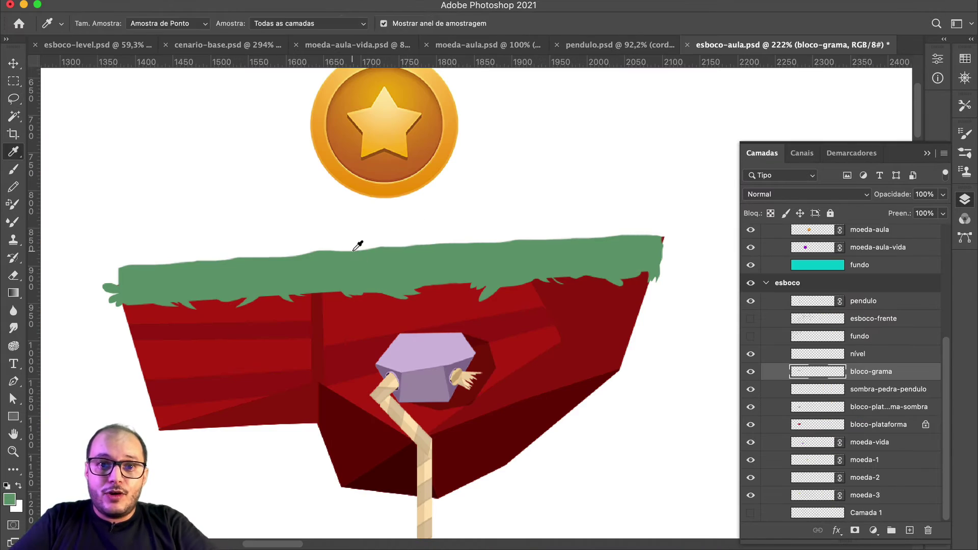
Step: Set the foreground colour to the light green #8ee789
{"action": "left_click", "coordinate": [10, 499]}
{"action": "left_click", "coordinate": [689, 217]}
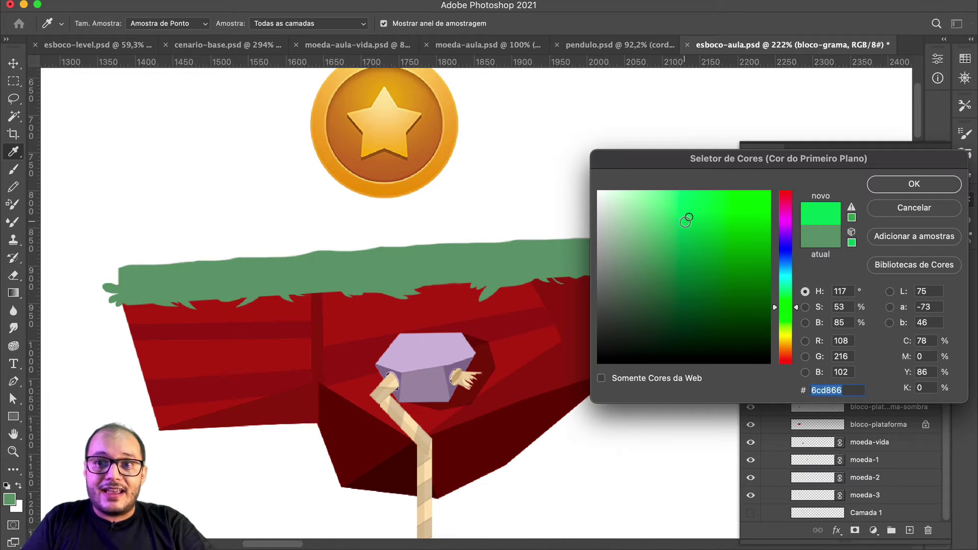
{"action": "mouse_move", "coordinate": [686, 219]}
{"action": "left_mouse_down"}
{"action": "mouse_move", "coordinate": [670, 236]}
{"action": "mouse_move", "coordinate": [674, 223]}
{"action": "left_mouse_up"}
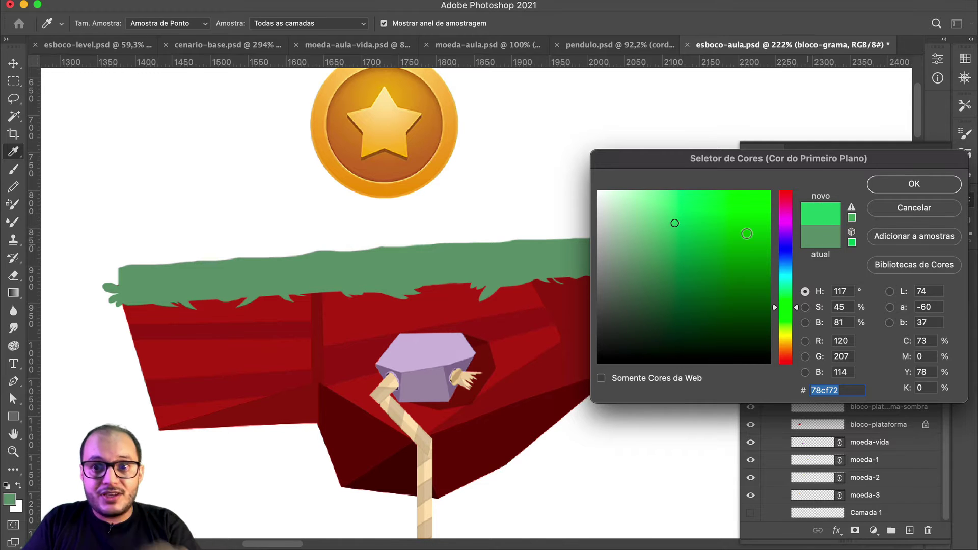
{"action": "mouse_move", "coordinate": [657, 220]}
{"action": "left_mouse_down"}
{"action": "mouse_move", "coordinate": [656, 229]}
{"action": "mouse_move", "coordinate": [675, 201]}
{"action": "mouse_move", "coordinate": [649, 201]}
{"action": "mouse_move", "coordinate": [703, 210]}
{"action": "mouse_move", "coordinate": [687, 220]}
{"action": "mouse_move", "coordinate": [668, 206]}
{"action": "left_mouse_up"}
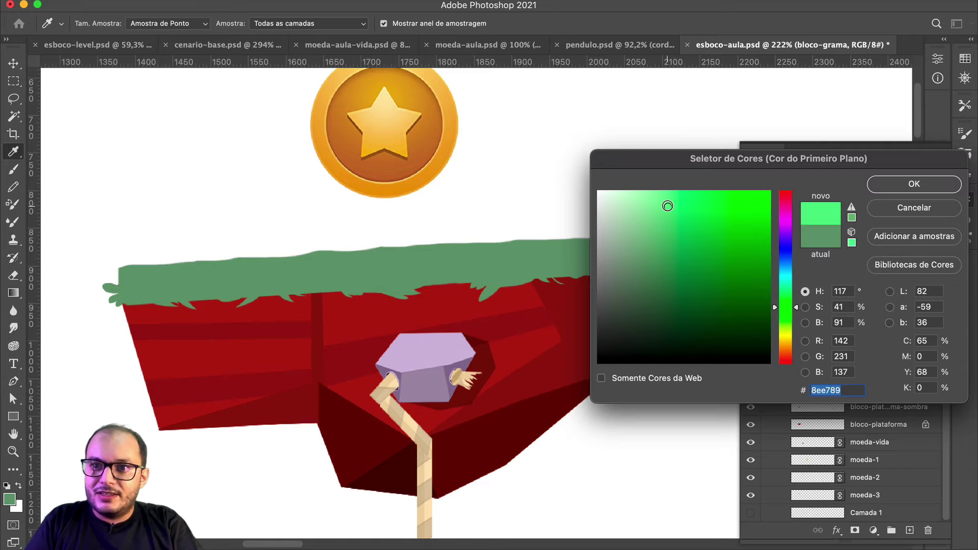
{"action": "left_click", "coordinate": [914, 185]}
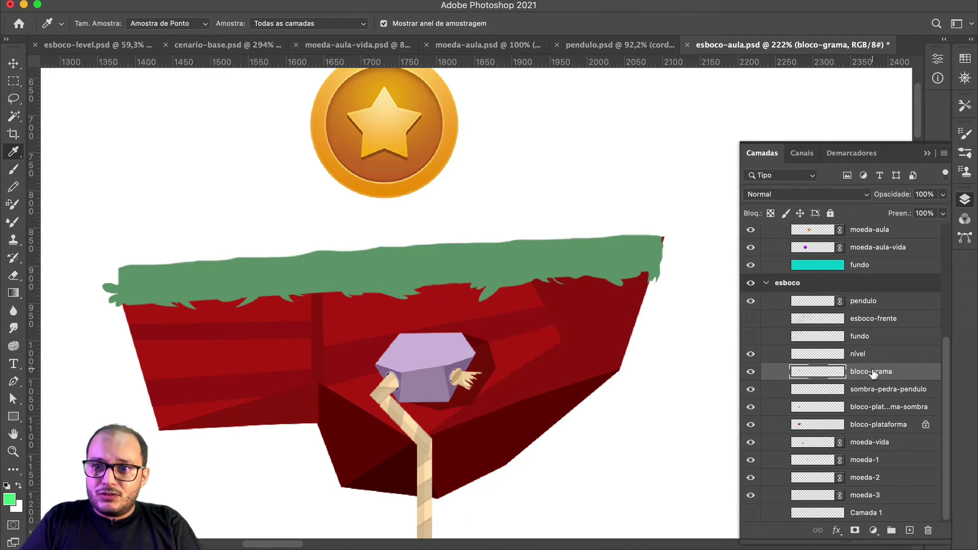
Step: Rename the bloco-grama layer as bloco-grama-base
{"action": "left_click", "coordinate": [892, 372]}
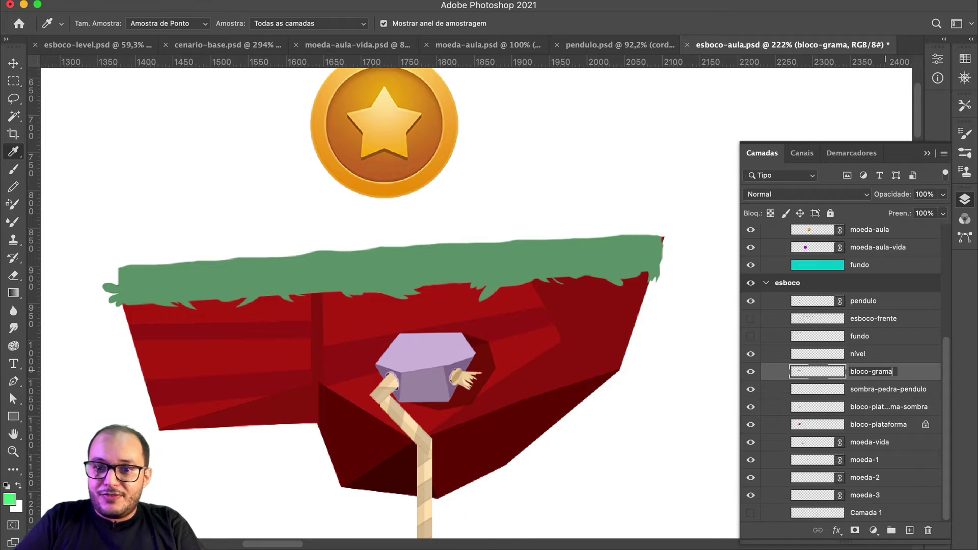
{"action": "type", "text": "-base"}
{"action": "key", "text": "Return"}
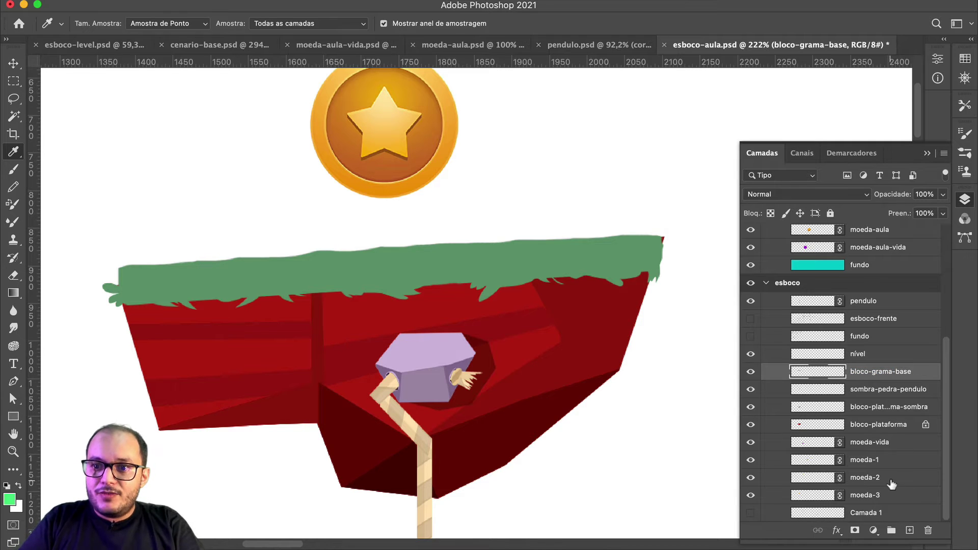
Step: Create a new layer above bloco-grama-base and name it bloco-grama-superior
{"action": "left_click", "coordinate": [909, 530]}
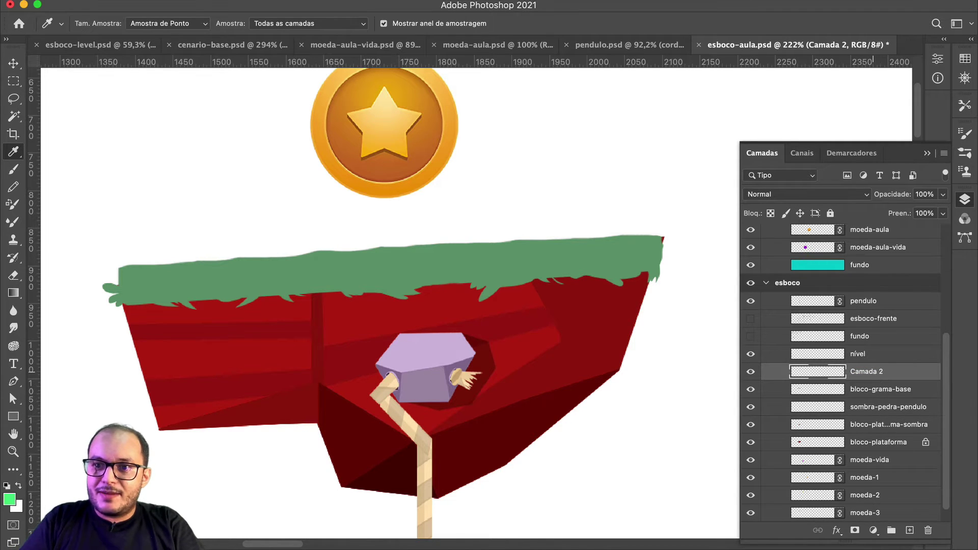
{"action": "type", "text": "bloco-gr"}
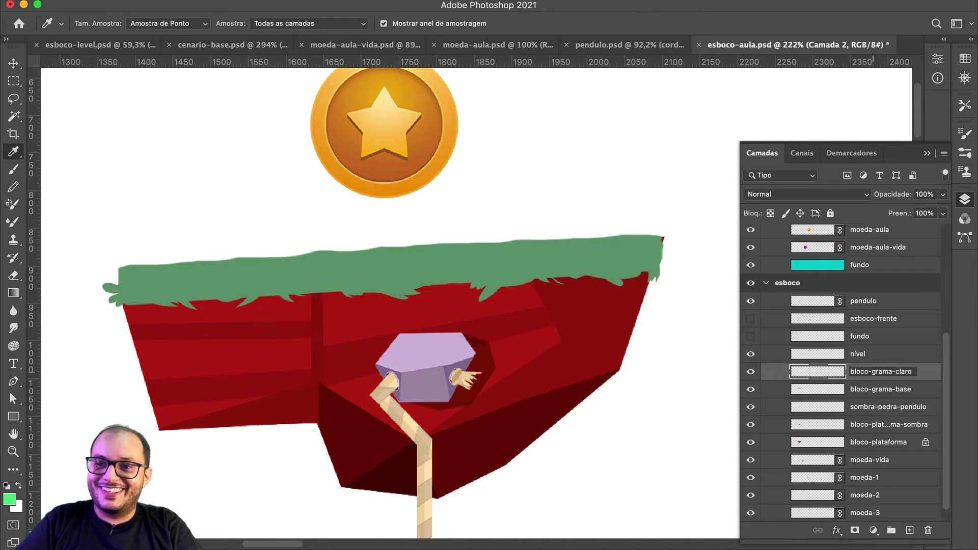
{"action": "key", "text": "Return"}
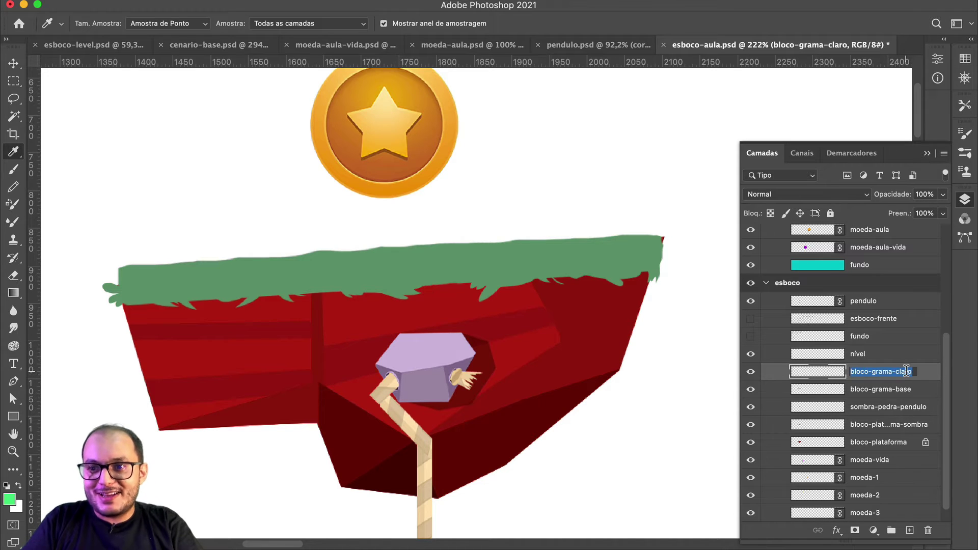
{"action": "key", "text": "Right"}
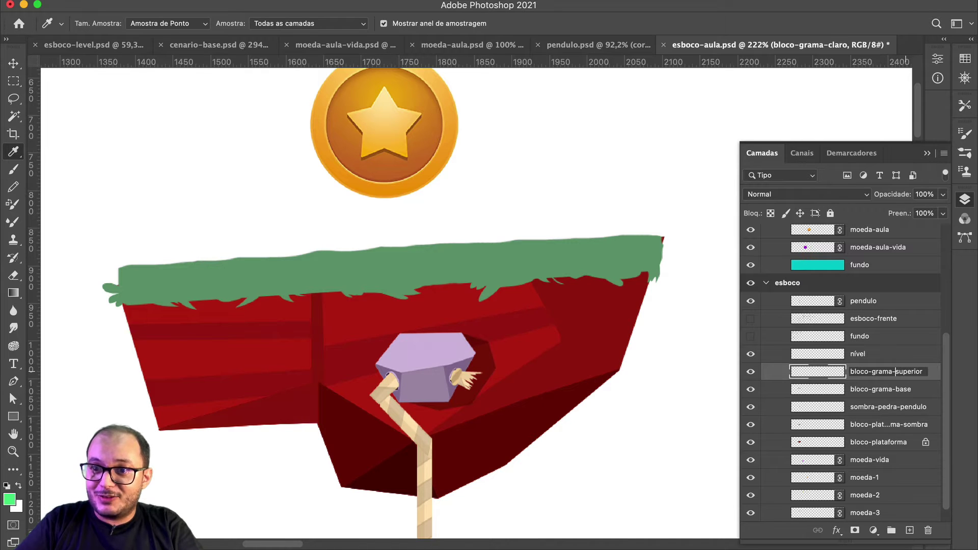
{"action": "key", "text": "Return"}
Step: Outline a thin band along the grass's full top edge with the Polygonal Lasso, fill it with light green and deselect
{"action": "left_click_drag", "start_coordinate": [208, 295], "coordinate": [255, 285]}
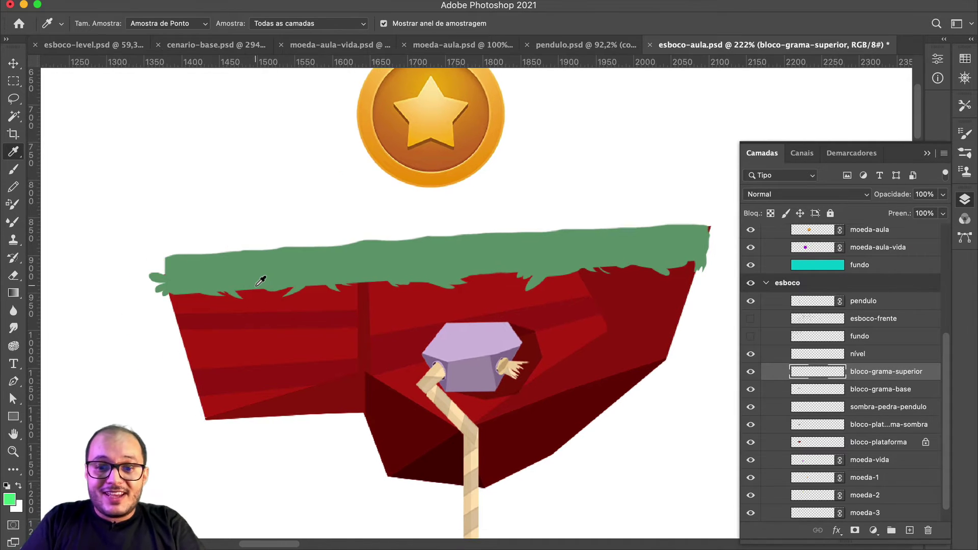
{"action": "key", "text": "l"}
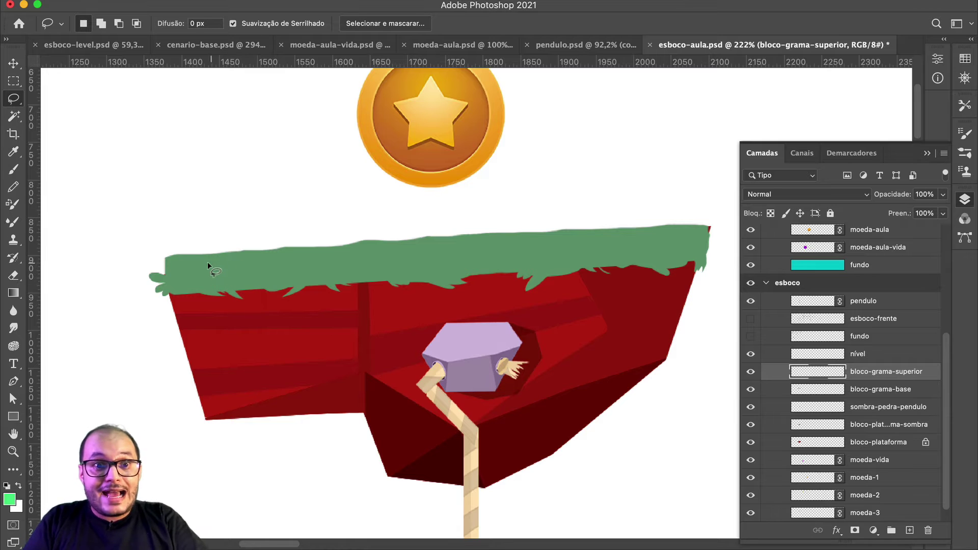
{"action": "scroll", "coordinate": [207, 262], "scroll_direction": "up", "scroll_amount": 3}
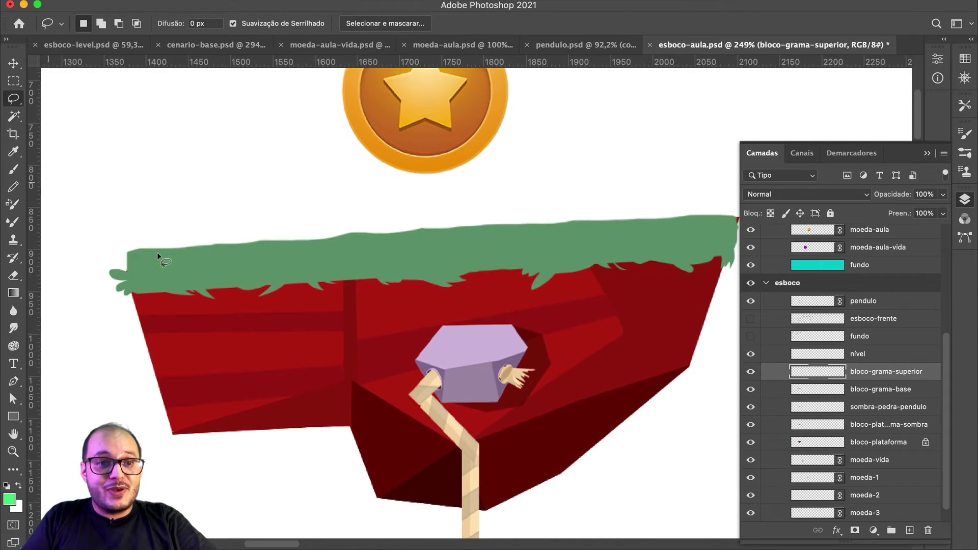
{"action": "scroll", "coordinate": [157, 252], "scroll_direction": "up", "scroll_amount": 1}
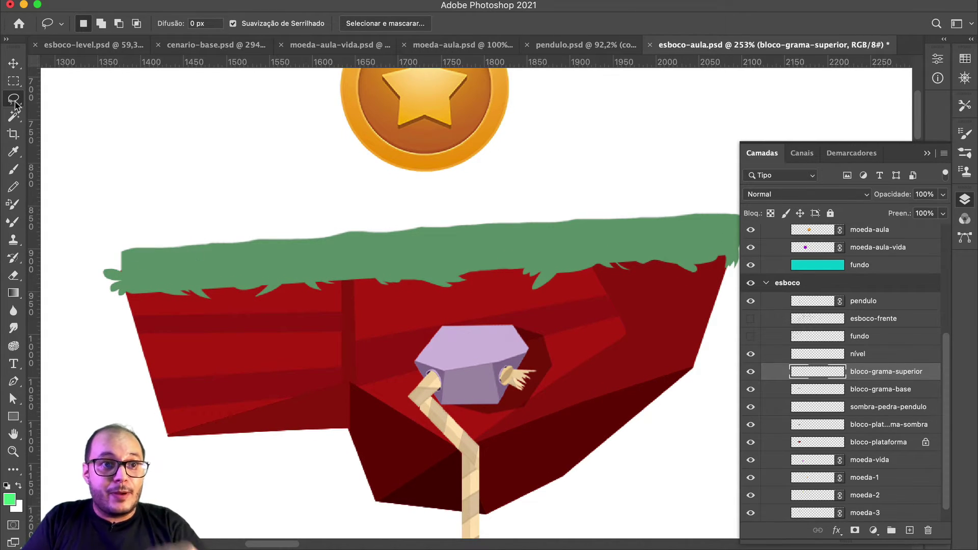
{"action": "left_click_drag", "start_coordinate": [16, 105], "coordinate": [62, 111]}
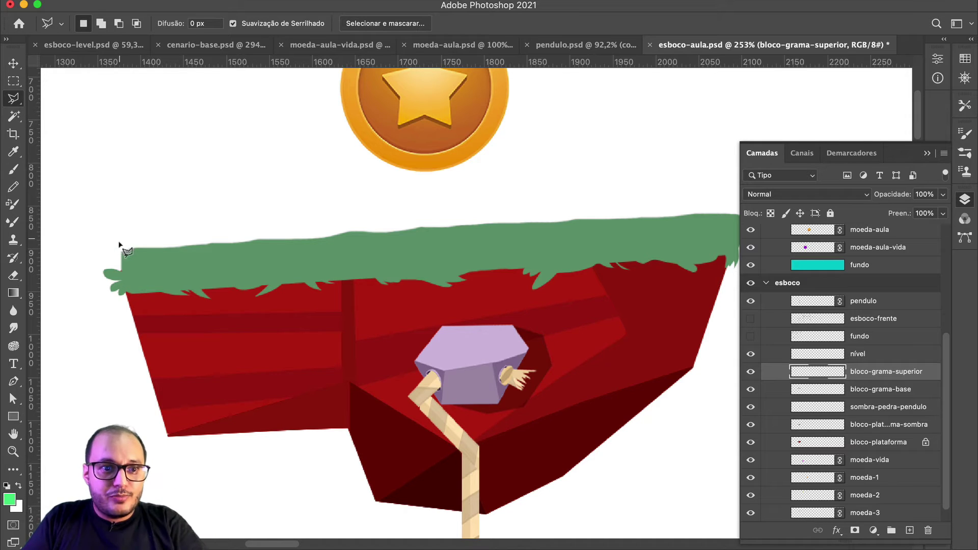
{"action": "left_click", "coordinate": [114, 260]}
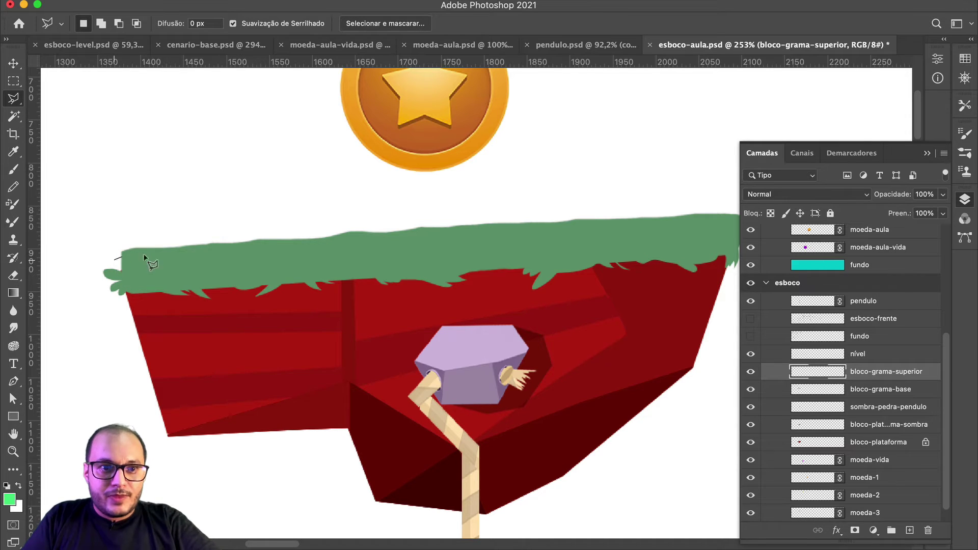
{"action": "left_click", "coordinate": [231, 261]}
{"action": "left_click", "coordinate": [519, 235]}
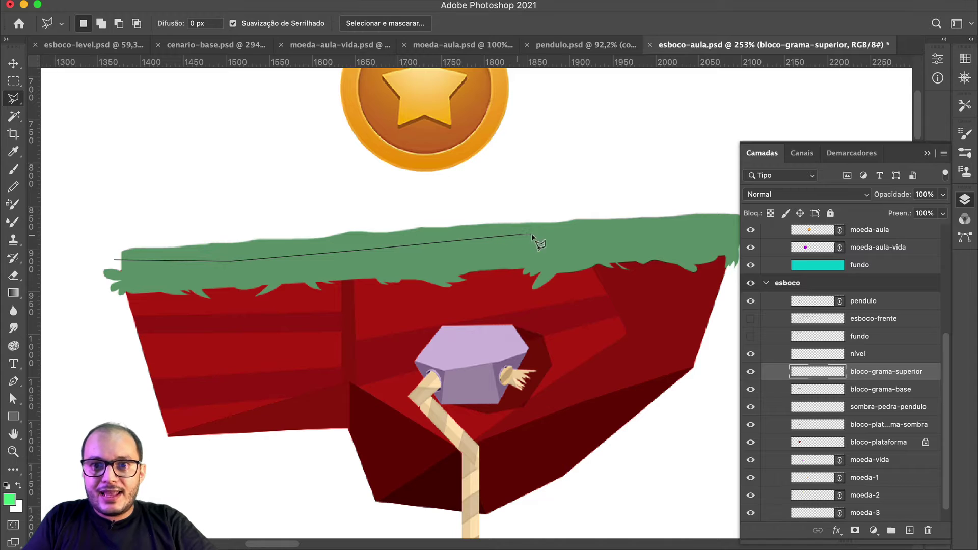
{"action": "left_click_drag", "start_coordinate": [650, 232], "coordinate": [436, 246]}
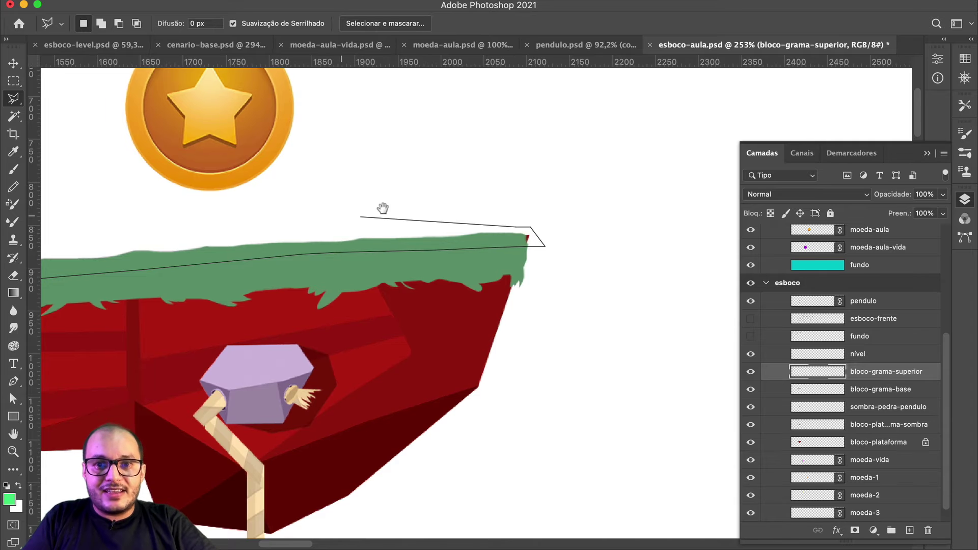
{"action": "left_click_drag", "start_coordinate": [383, 210], "coordinate": [564, 227]}
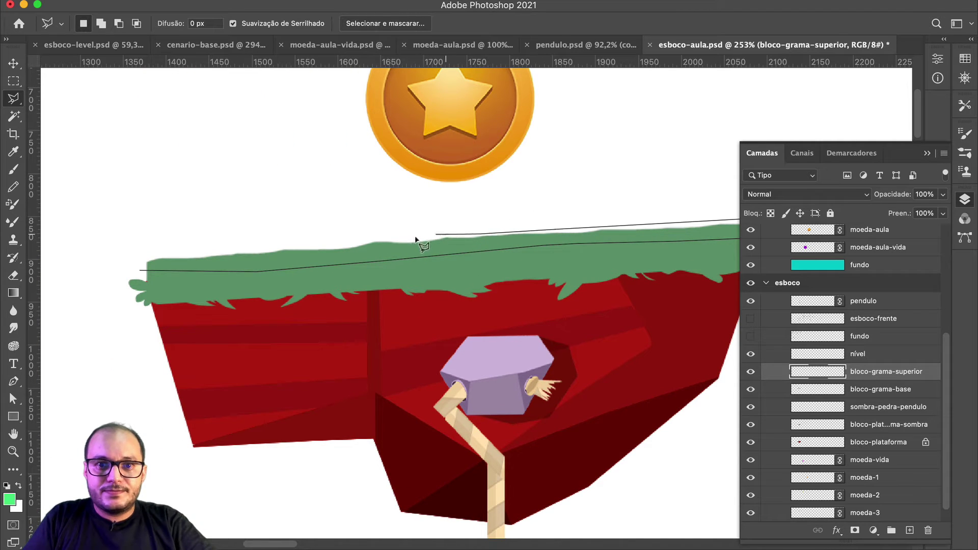
{"action": "left_click", "coordinate": [371, 239]}
{"action": "left_click", "coordinate": [336, 241]}
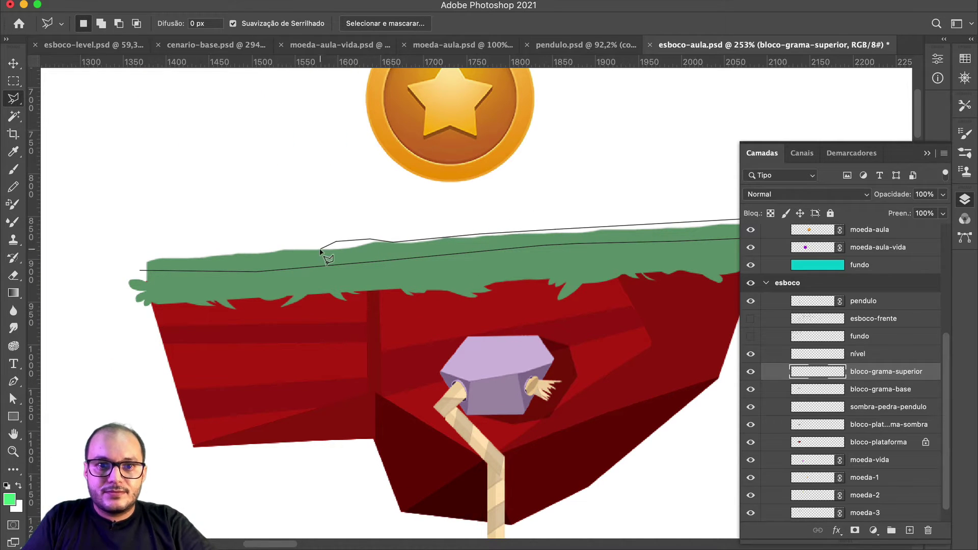
{"action": "left_click", "coordinate": [319, 249]}
{"action": "left_click", "coordinate": [271, 249]}
{"action": "left_click", "coordinate": [234, 253]}
{"action": "left_click", "coordinate": [208, 254]}
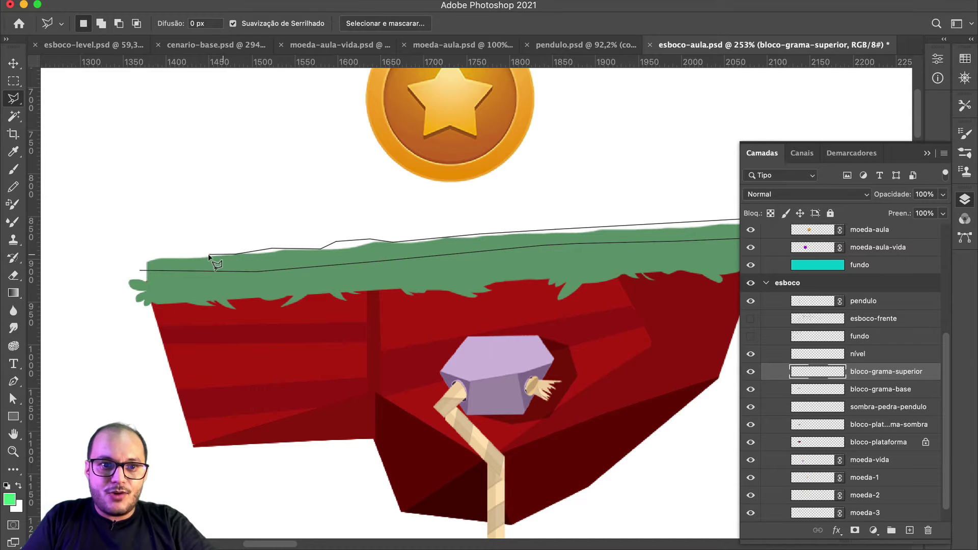
{"action": "left_click", "coordinate": [165, 257]}
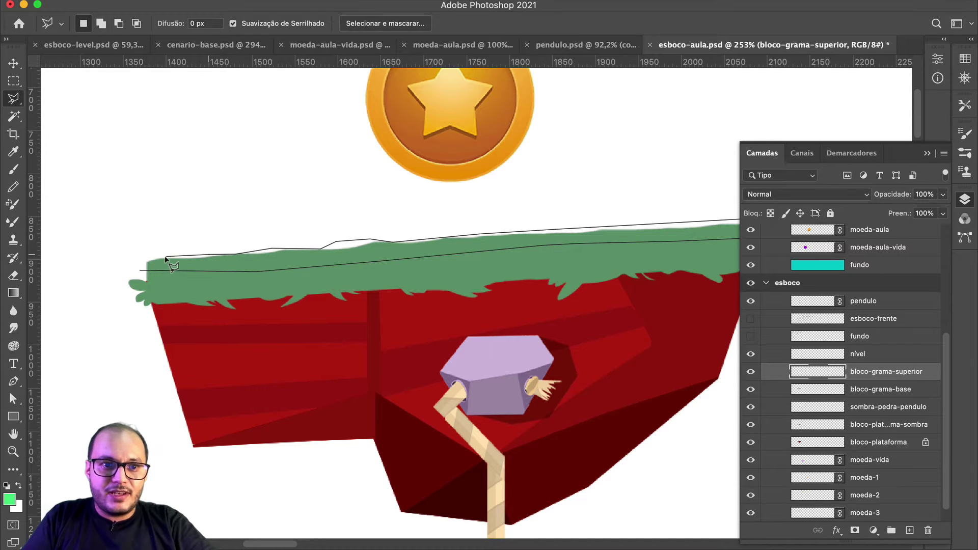
{"action": "left_click", "coordinate": [141, 266]}
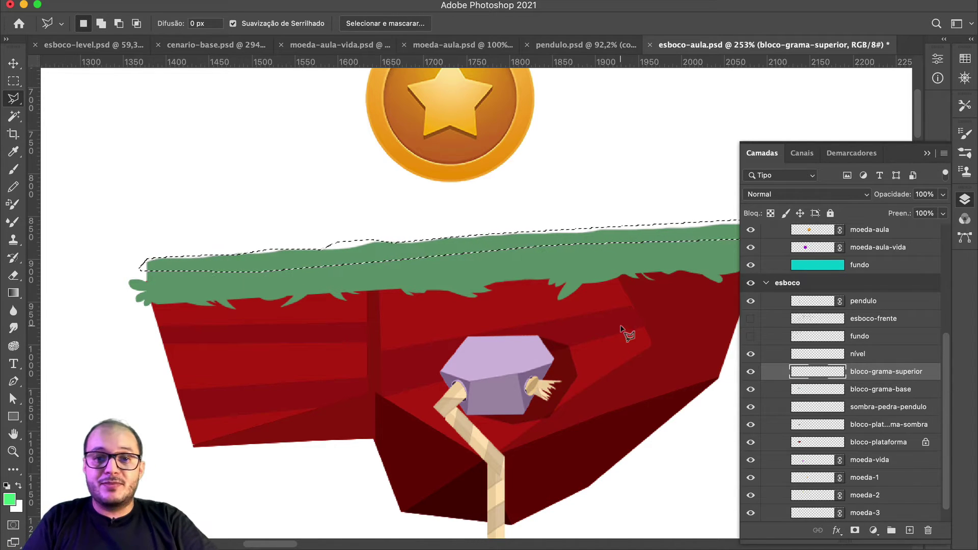
{"action": "key", "text": "shift+BackSpace"}
{"action": "key", "text": "Return"}
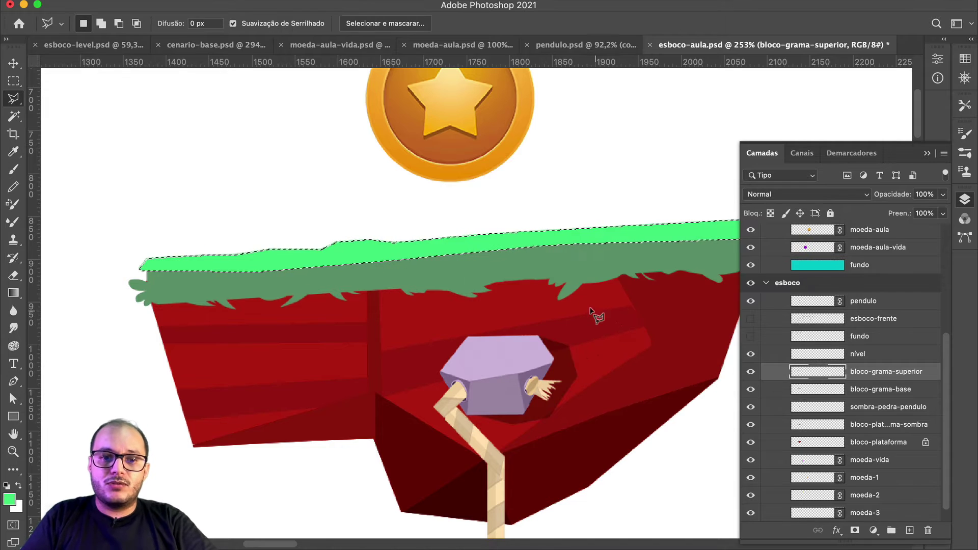
{"action": "key", "text": "ctrl+d"}
Step: Flatten the light green strip with Free Transform and align it with the grass's top edge
{"action": "scroll", "coordinate": [517, 275], "scroll_direction": "down", "scroll_amount": 5}
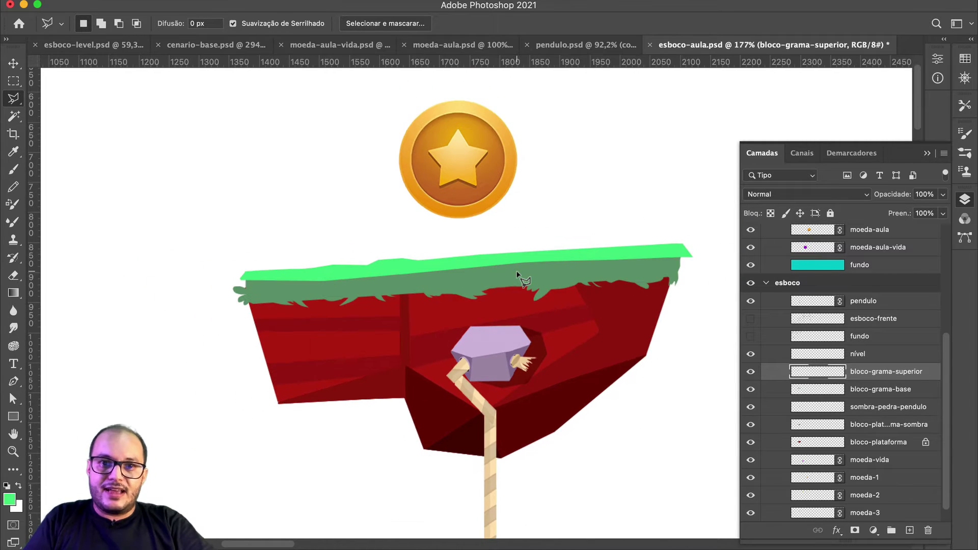
{"action": "scroll", "coordinate": [516, 275], "scroll_direction": "up", "scroll_amount": 3}
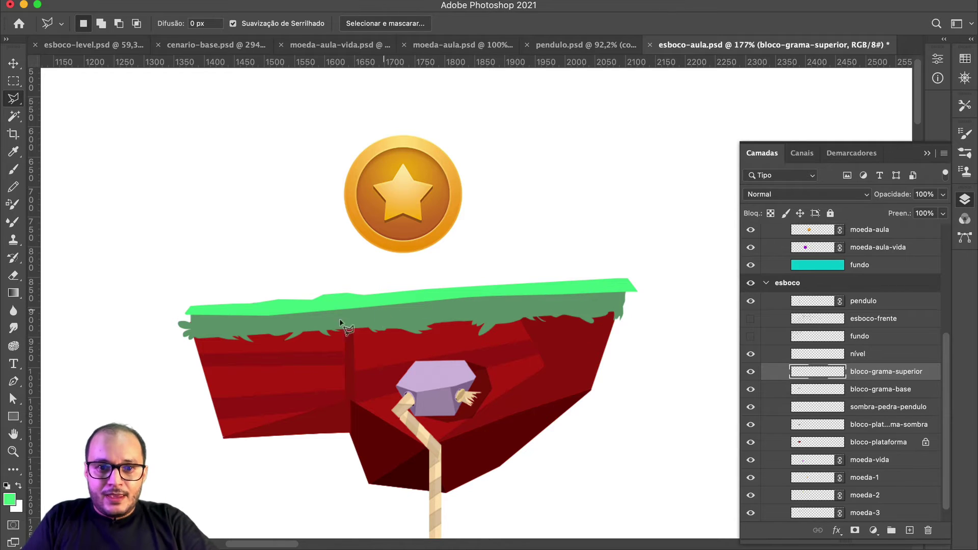
{"action": "key", "text": "super+t"}
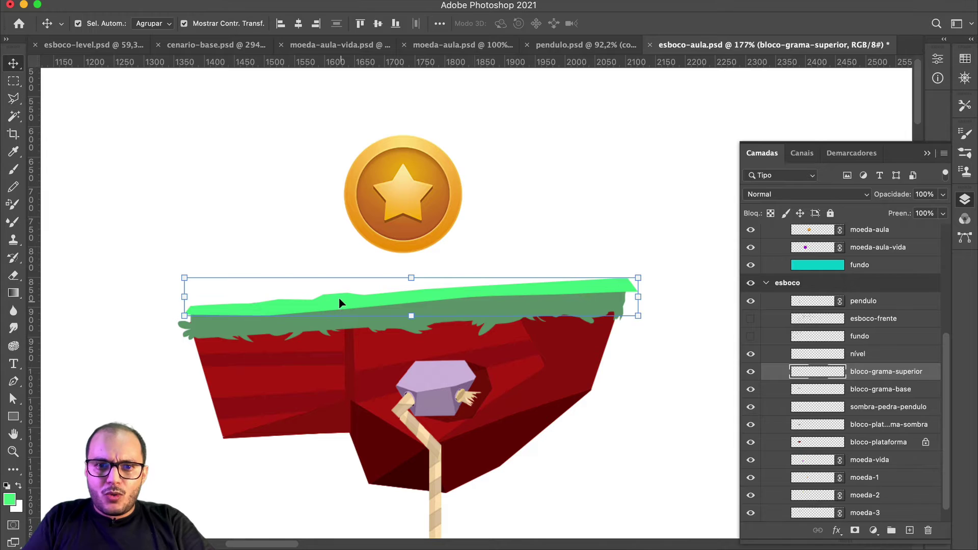
{"action": "mouse_move", "coordinate": [411, 279]}
{"action": "left_mouse_down"}
{"action": "mouse_move", "coordinate": [410, 292]}
{"action": "mouse_move", "coordinate": [425, 292]}
{"action": "left_mouse_up"}
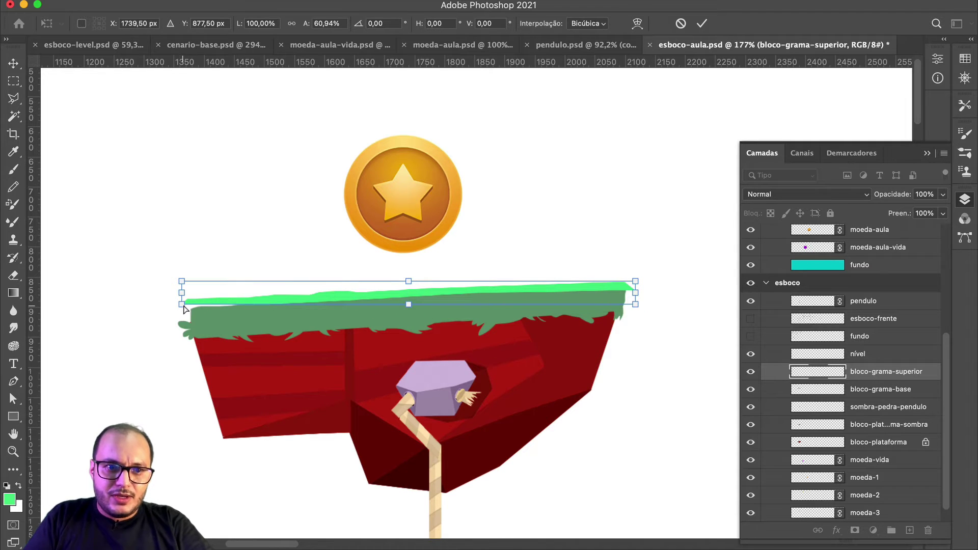
{"action": "left_click_drag", "start_coordinate": [184, 308], "coordinate": [184, 311]}
{"action": "key", "text": "Return"}
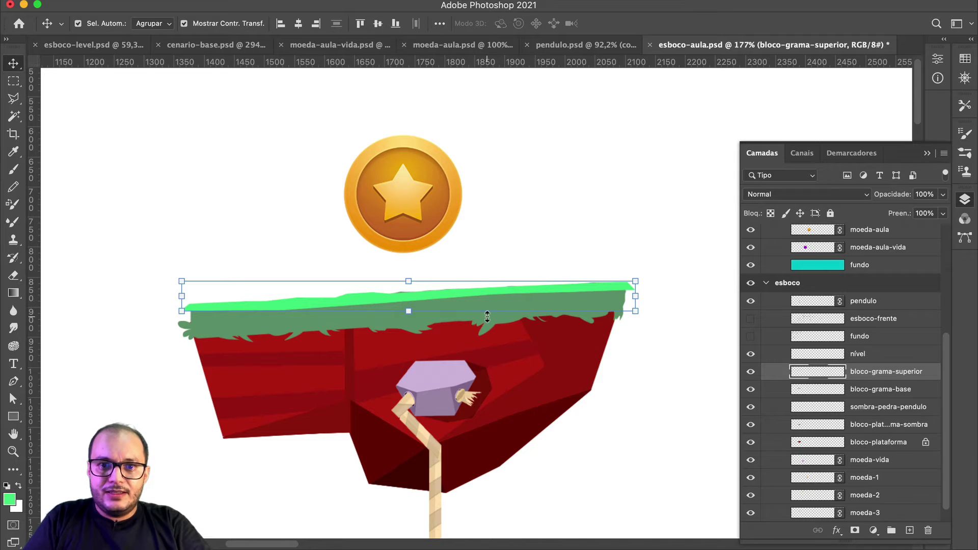
{"action": "left_click", "coordinate": [404, 328]}
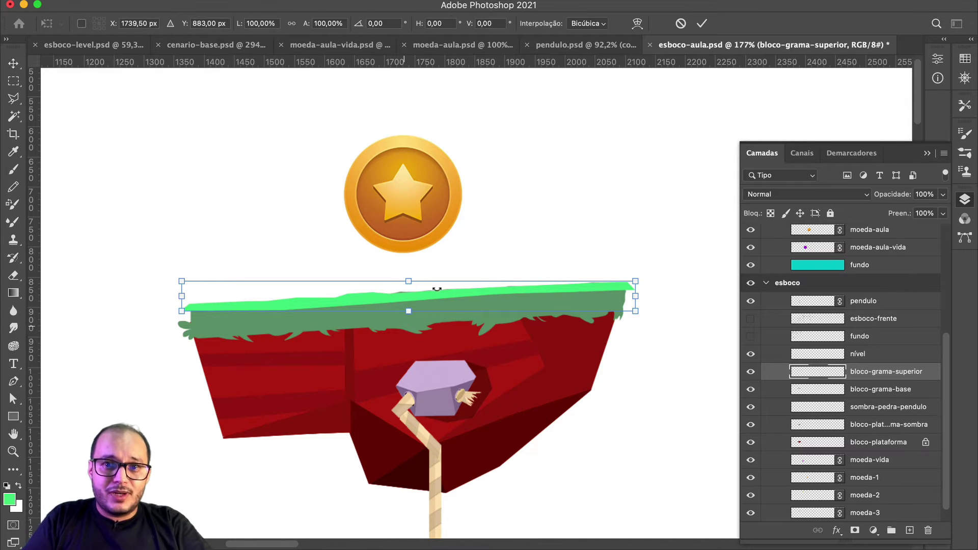
{"action": "key", "text": "Escape"}
{"action": "left_click", "coordinate": [328, 257]}
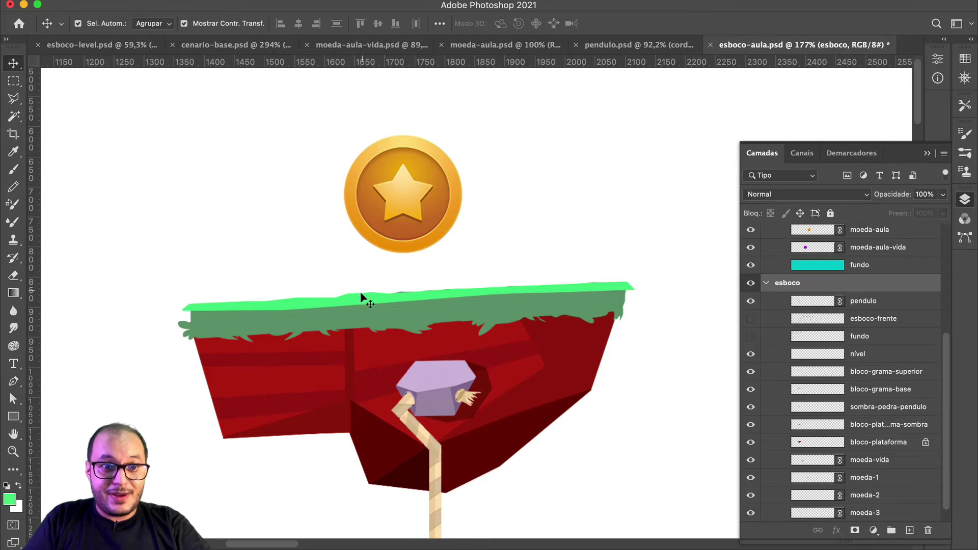
{"action": "left_click", "coordinate": [357, 305]}
Step: Erase the pointed tips at both ends of the light green strip on bloco-grama-superior with the Eraser
{"action": "scroll", "coordinate": [367, 300], "scroll_direction": "up", "scroll_amount": 5}
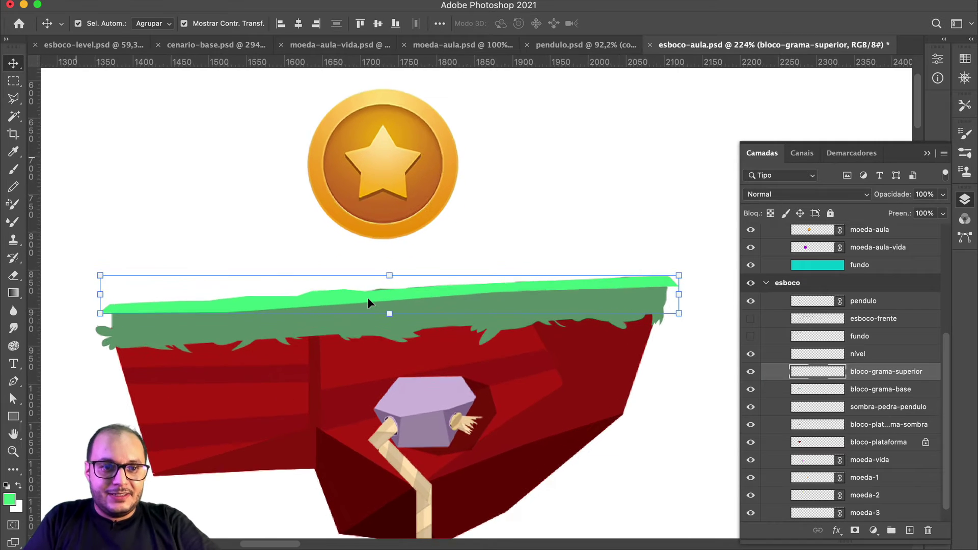
{"action": "scroll", "coordinate": [361, 292], "scroll_direction": "up", "scroll_amount": 3}
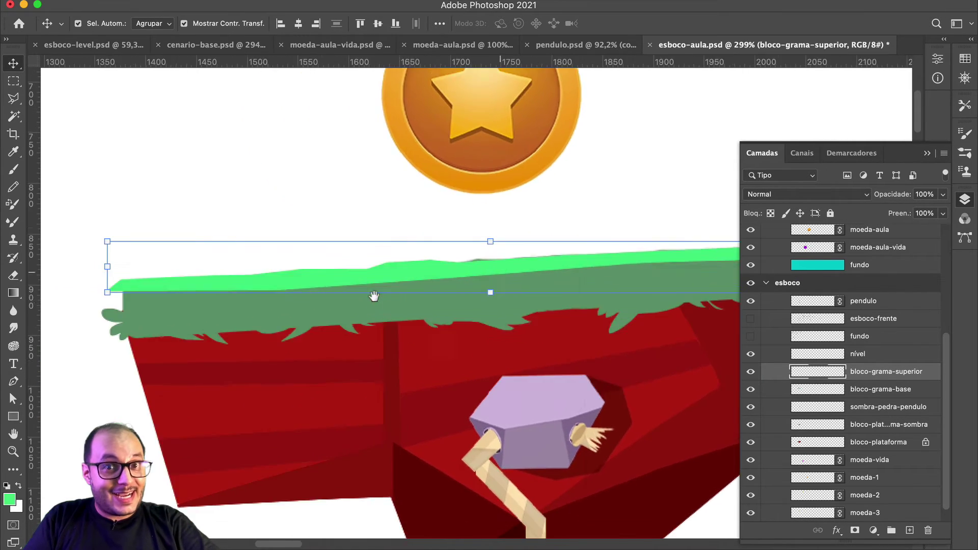
{"action": "scroll", "coordinate": [433, 270], "scroll_direction": "right", "scroll_amount": 4}
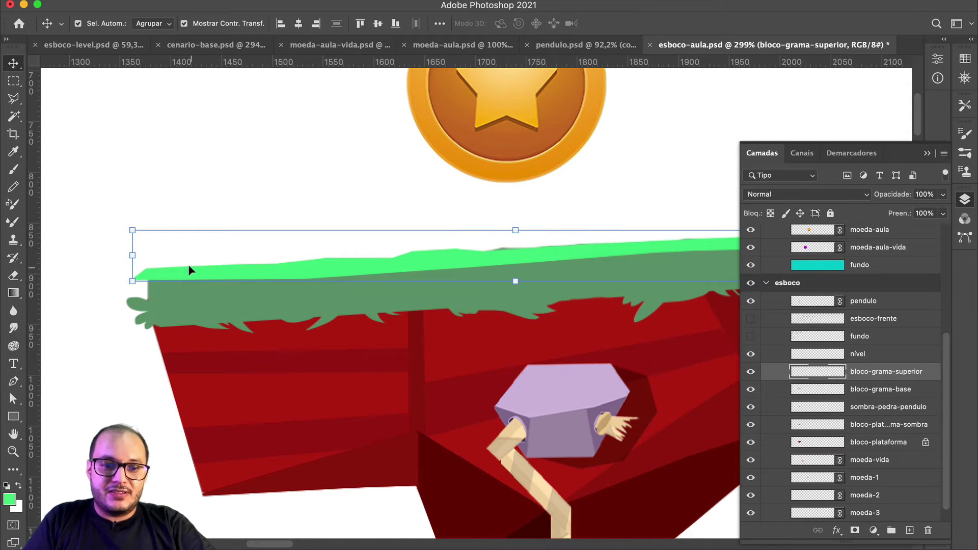
{"action": "key", "text": "e"}
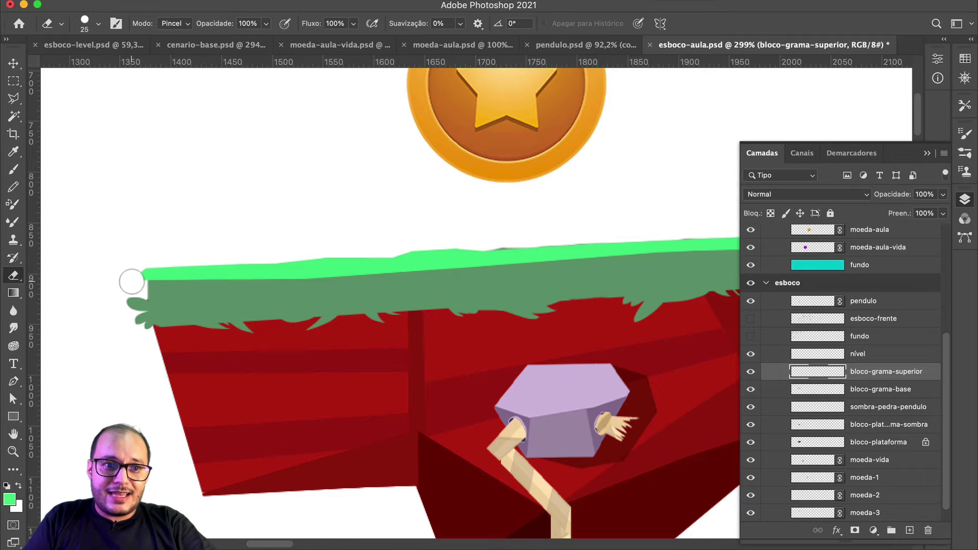
{"action": "scroll", "coordinate": [225, 264], "scroll_direction": "right", "scroll_amount": 5}
{"action": "scroll", "coordinate": [225, 264], "scroll_direction": "right", "scroll_amount": 8}
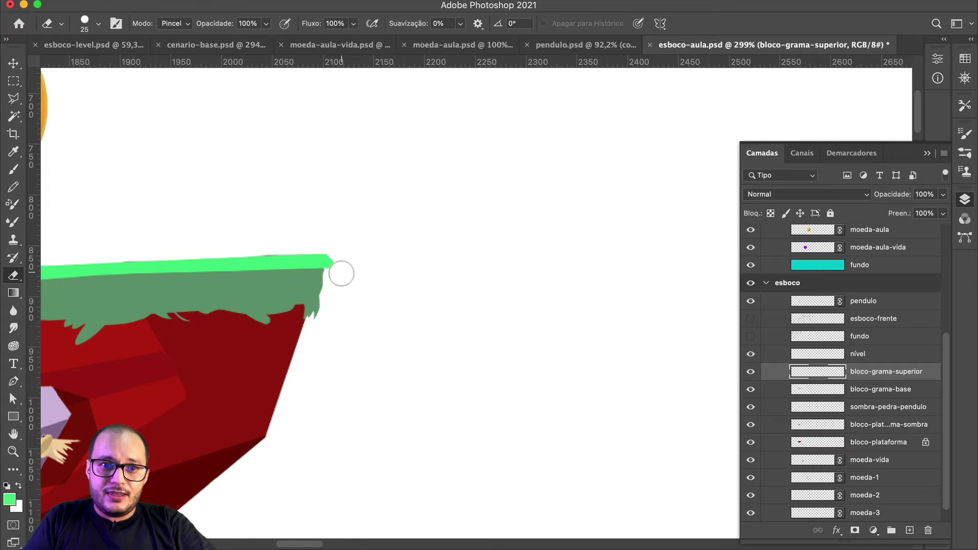
{"action": "left_click_drag", "start_coordinate": [355, 265], "coordinate": [458, 263]}
{"action": "scroll", "coordinate": [458, 262], "scroll_direction": "left", "scroll_amount": 11}
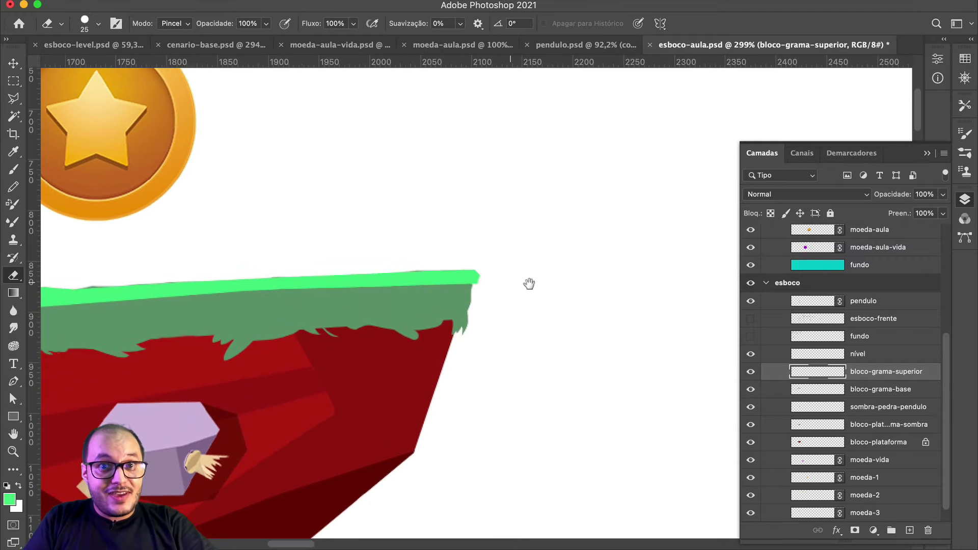
{"action": "scroll", "coordinate": [297, 282], "scroll_direction": "left", "scroll_amount": 3}
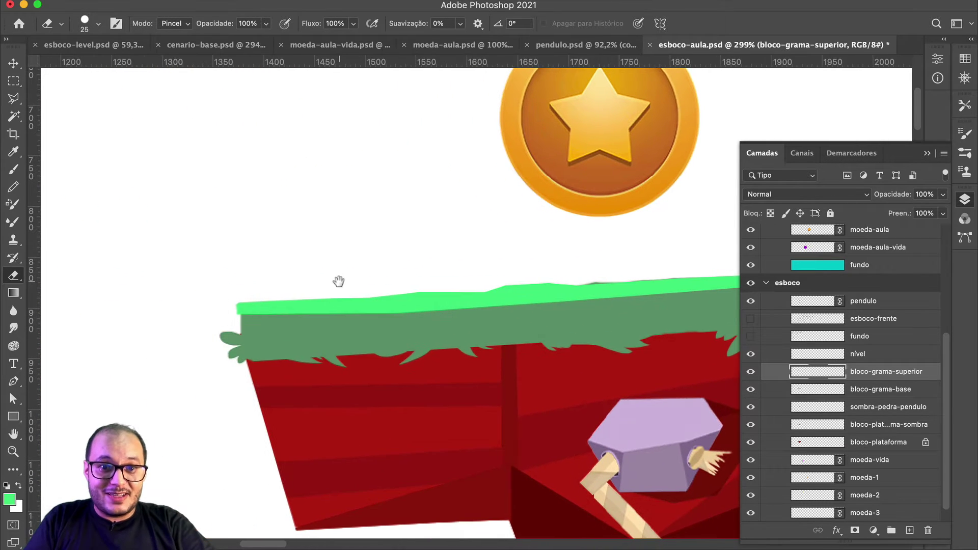
Step: Using the grass in cenario-base.psd as reference, outline a two-leaf sprout on the strip with the freehand Lasso, fill it with light green and deselect
{"action": "left_click", "coordinate": [209, 45]}
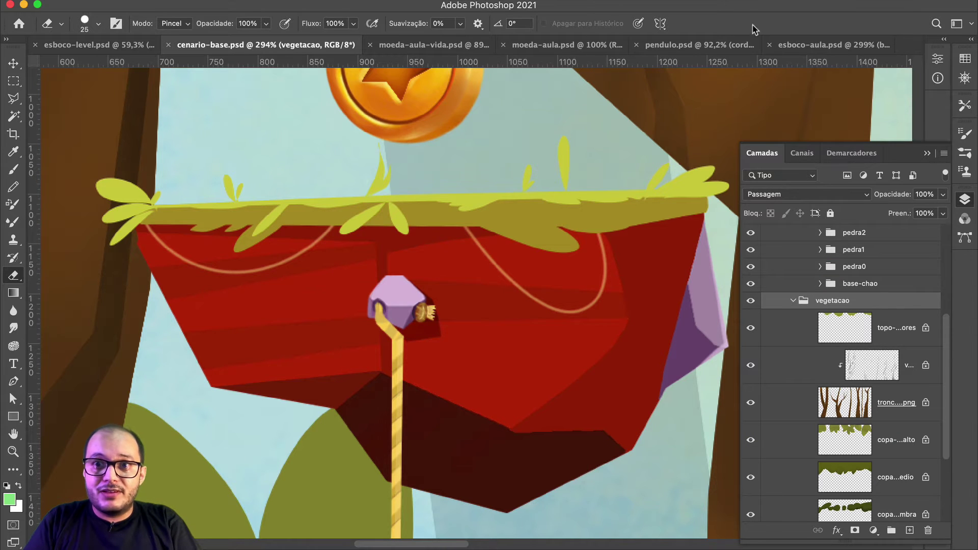
{"action": "left_click", "coordinate": [825, 45]}
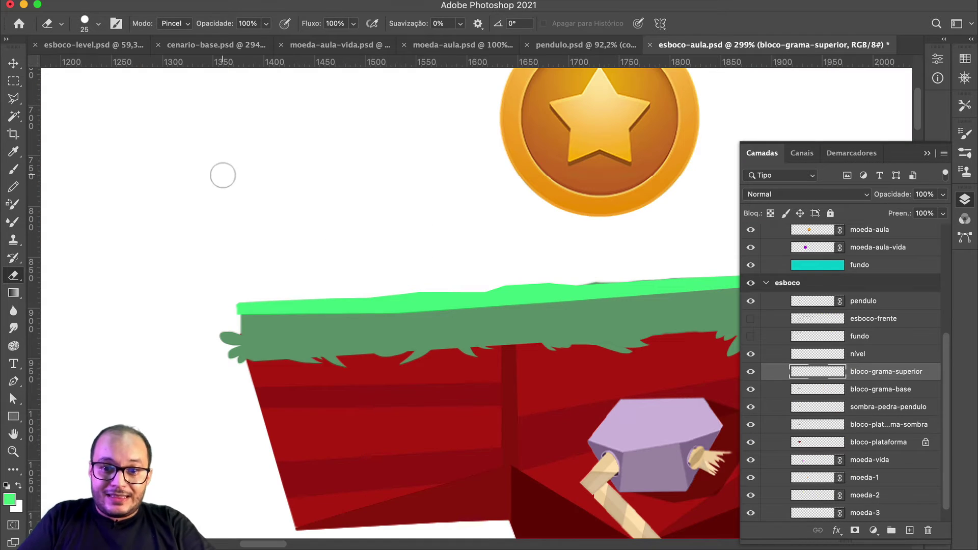
{"action": "key", "text": "l"}
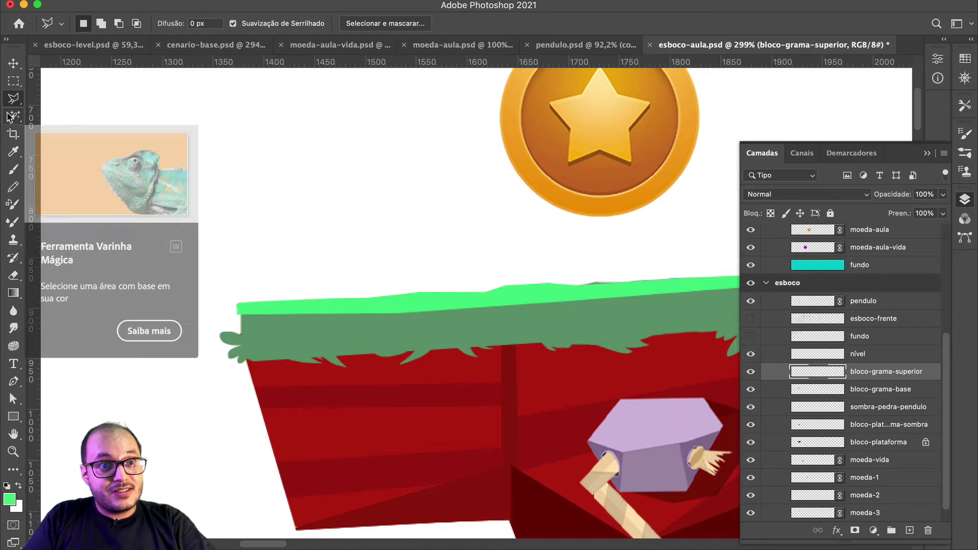
{"action": "left_click_drag", "start_coordinate": [13, 98], "coordinate": [57, 101]}
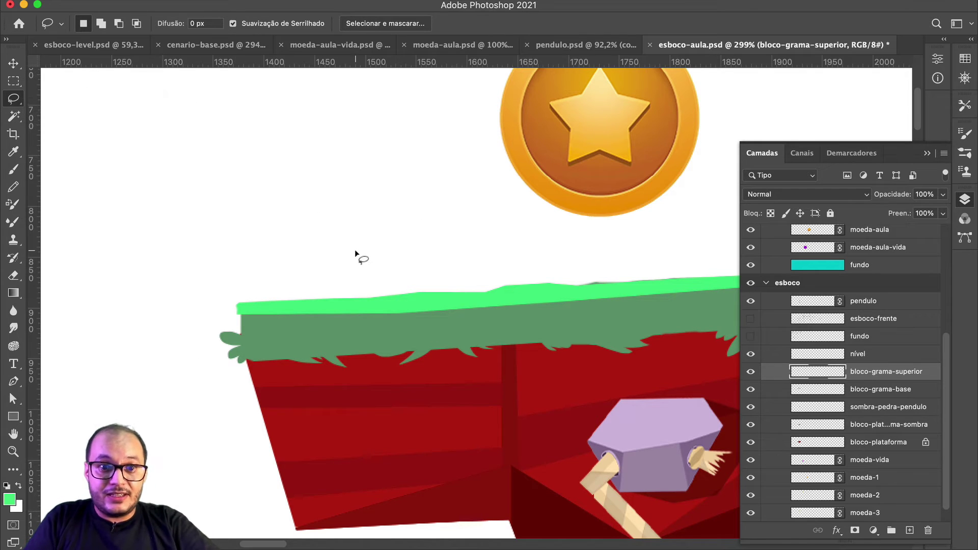
{"action": "scroll", "coordinate": [356, 255], "scroll_direction": "up", "scroll_amount": 3}
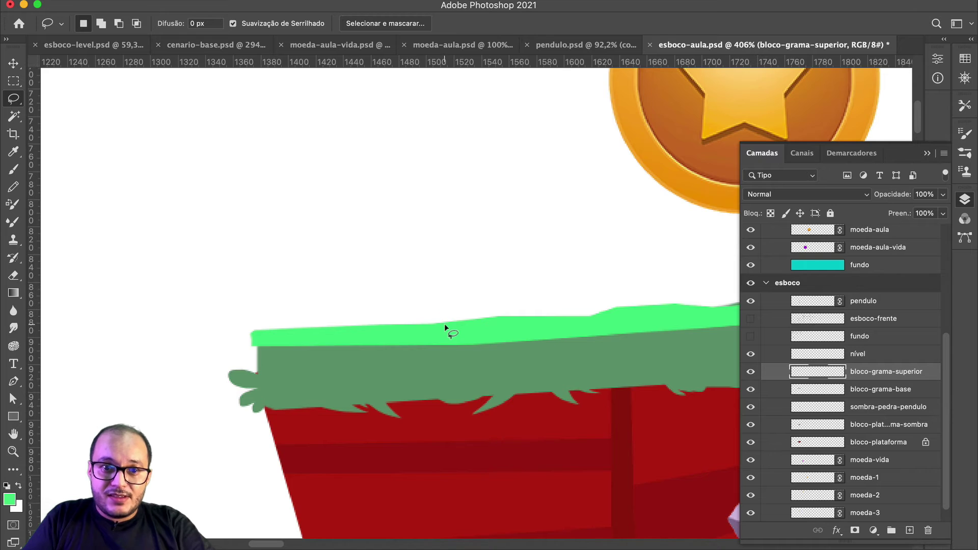
{"action": "mouse_move", "coordinate": [448, 311]}
{"action": "left_mouse_down"}
{"action": "mouse_move", "coordinate": [421, 306]}
{"action": "mouse_move", "coordinate": [449, 324]}
{"action": "mouse_move", "coordinate": [444, 334]}
{"action": "mouse_move", "coordinate": [461, 292]}
{"action": "mouse_move", "coordinate": [447, 326]}
{"action": "left_mouse_up"}
{"action": "key", "text": "super+z"}
{"action": "key", "text": "shift+BackSpace"}
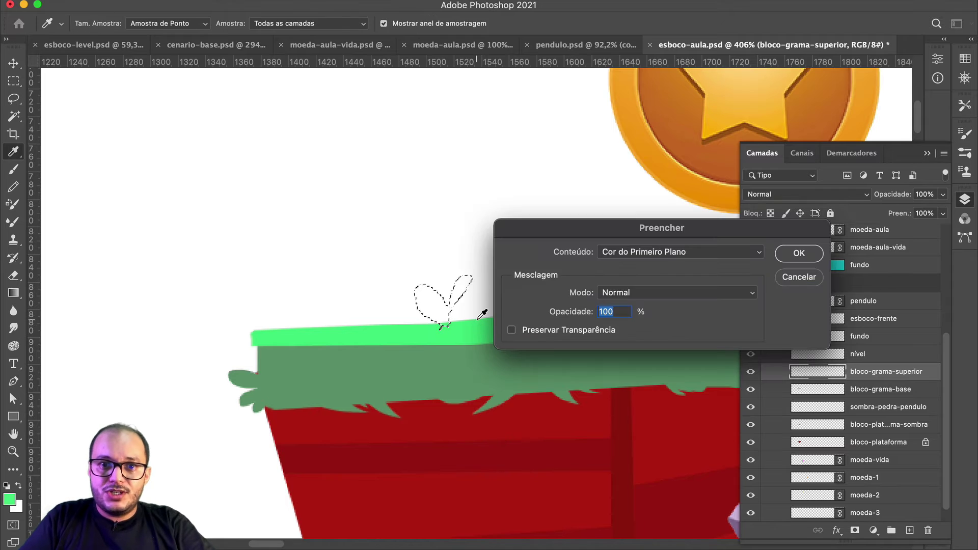
{"action": "key", "text": "Return"}
{"action": "key", "text": "super+d"}
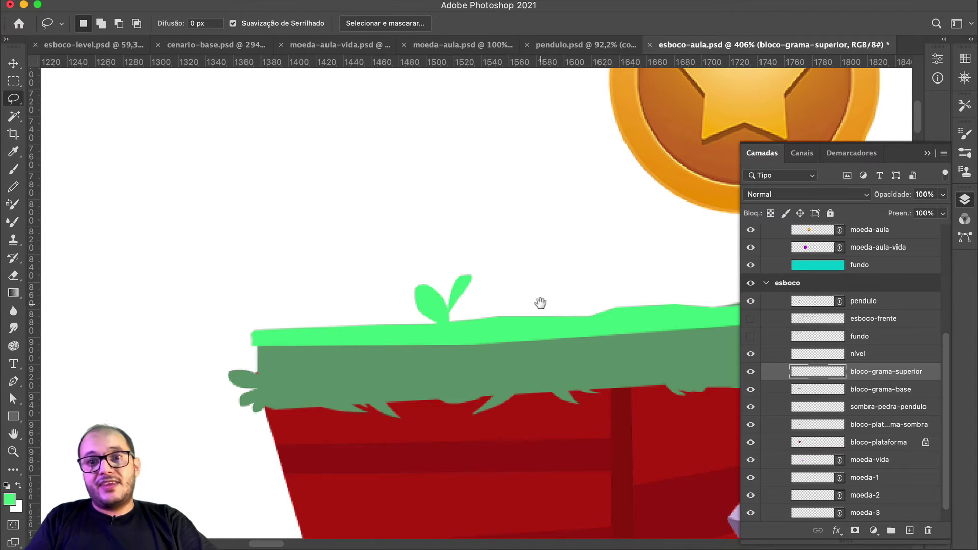
Step: Outline a tuft of leaves over the strip's left end with the freehand Lasso and fill it with light green
{"action": "left_click_drag", "start_coordinate": [540, 303], "coordinate": [705, 315]}
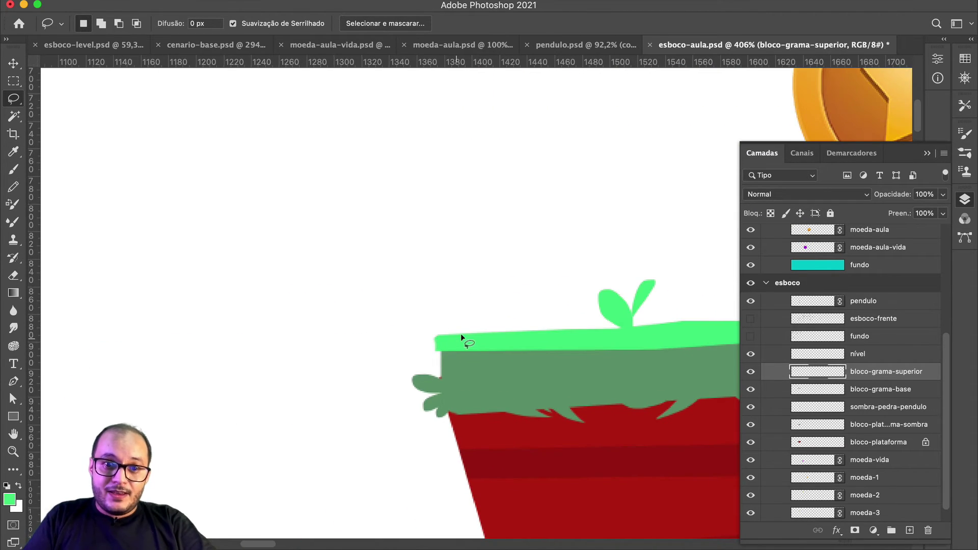
{"action": "mouse_move", "coordinate": [461, 336]}
{"action": "left_mouse_down"}
{"action": "mouse_move", "coordinate": [421, 322]}
{"action": "mouse_move", "coordinate": [434, 332]}
{"action": "mouse_move", "coordinate": [411, 355]}
{"action": "mouse_move", "coordinate": [460, 339]}
{"action": "left_mouse_up"}
{"action": "key", "text": "shift+BackSpace"}
{"action": "key", "text": "Return"}
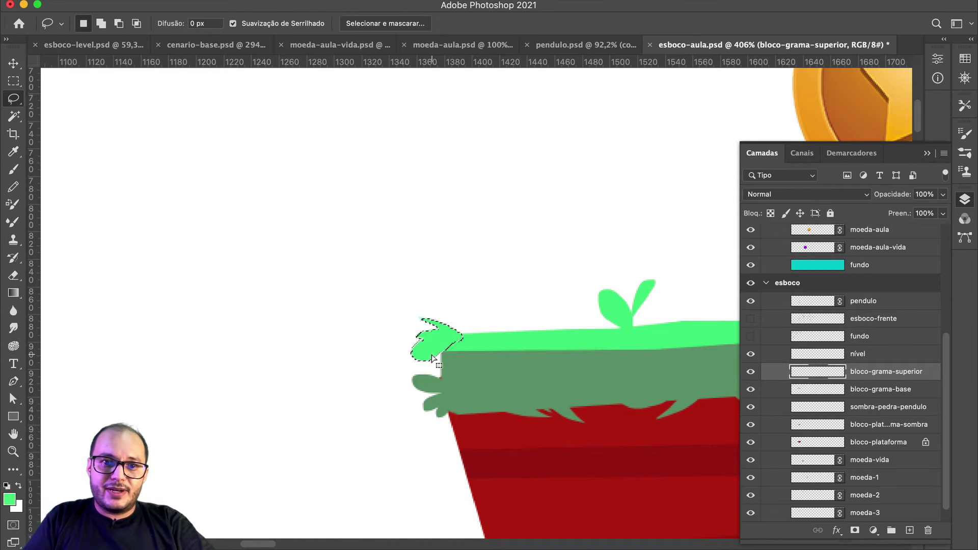
{"action": "key", "text": "super+z"}
{"action": "key", "text": "super+shift+z"}
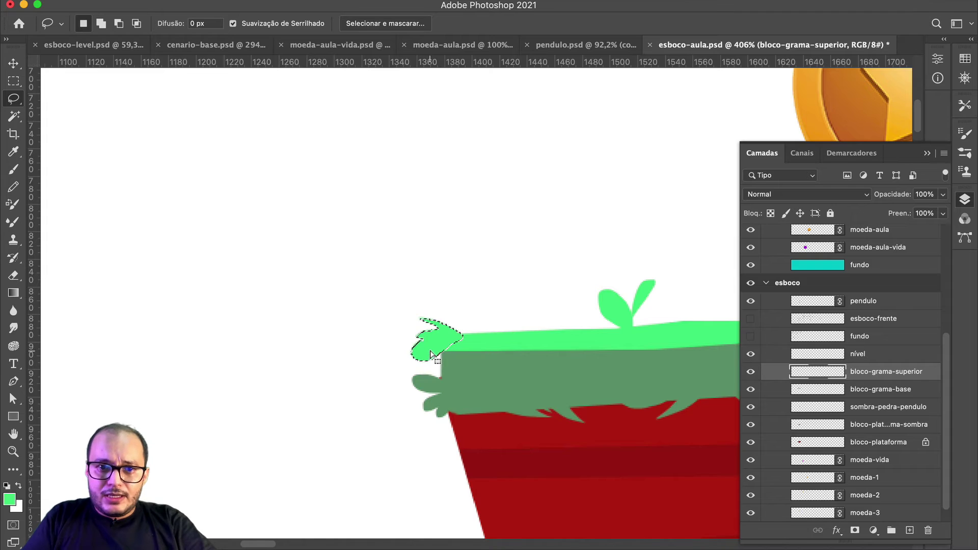
Step: Add downward-hanging leaves to the tuft selection, fill them with light green and deselect
{"action": "mouse_move", "coordinate": [429, 350]}
{"action": "left_mouse_down"}
{"action": "mouse_move", "coordinate": [399, 388]}
{"action": "mouse_move", "coordinate": [435, 366]}
{"action": "mouse_move", "coordinate": [419, 384]}
{"action": "mouse_move", "coordinate": [430, 389]}
{"action": "mouse_move", "coordinate": [453, 341]}
{"action": "left_mouse_up"}
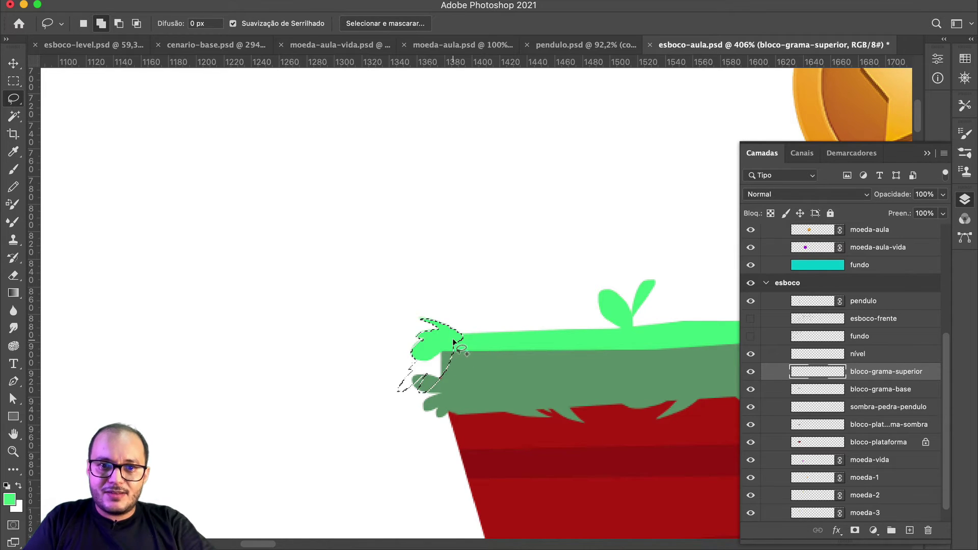
{"action": "key", "text": "shift+BackSpace"}
{"action": "key", "text": "Return"}
{"action": "key", "text": "super+d"}
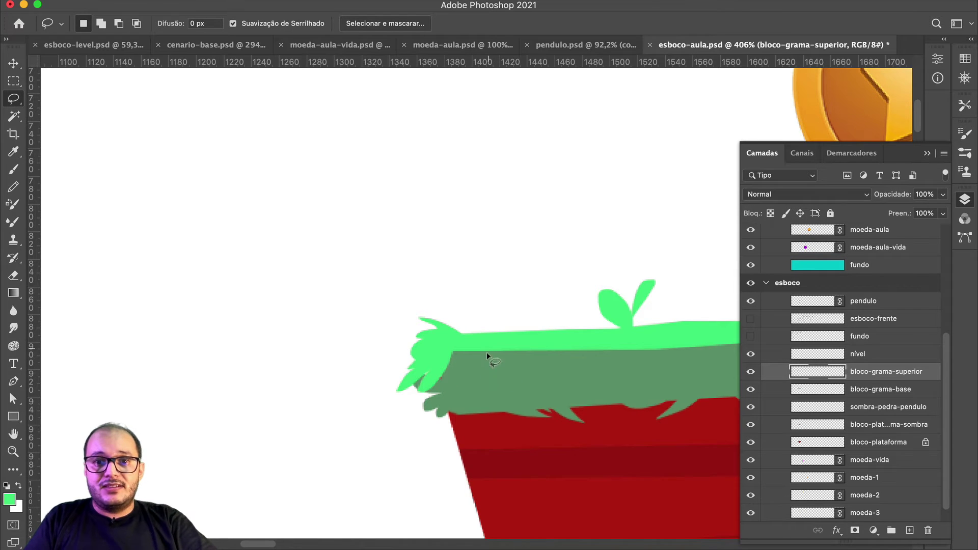
Step: Select the bloco-grama-base layer, sample its dark green as the foreground colour and switch to the Brush tool
{"action": "scroll", "coordinate": [487, 352], "scroll_direction": "up", "scroll_amount": 5}
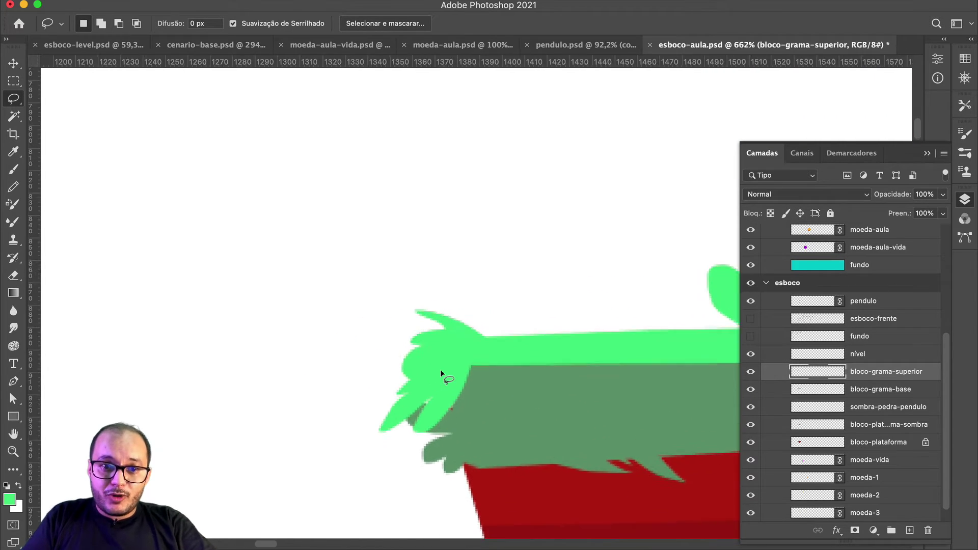
{"action": "scroll", "coordinate": [440, 369], "scroll_direction": "up", "scroll_amount": 3}
{"action": "key", "text": "v"}
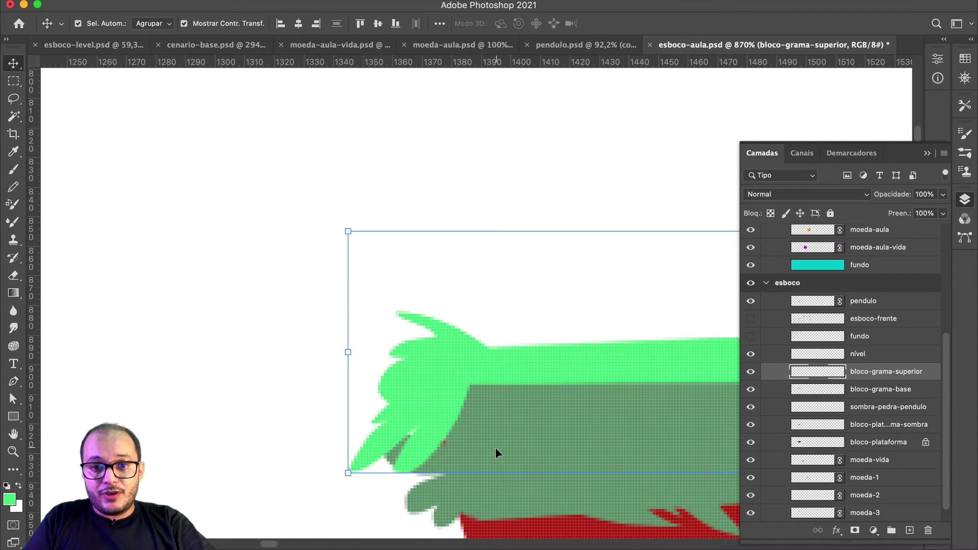
{"action": "left_click", "coordinate": [493, 499]}
{"action": "key", "text": "i"}
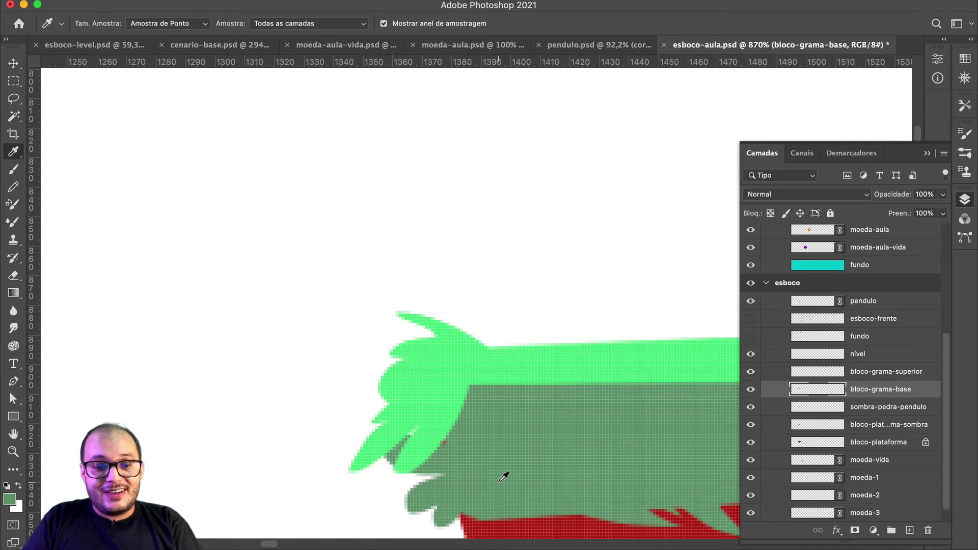
{"action": "key", "text": "b"}
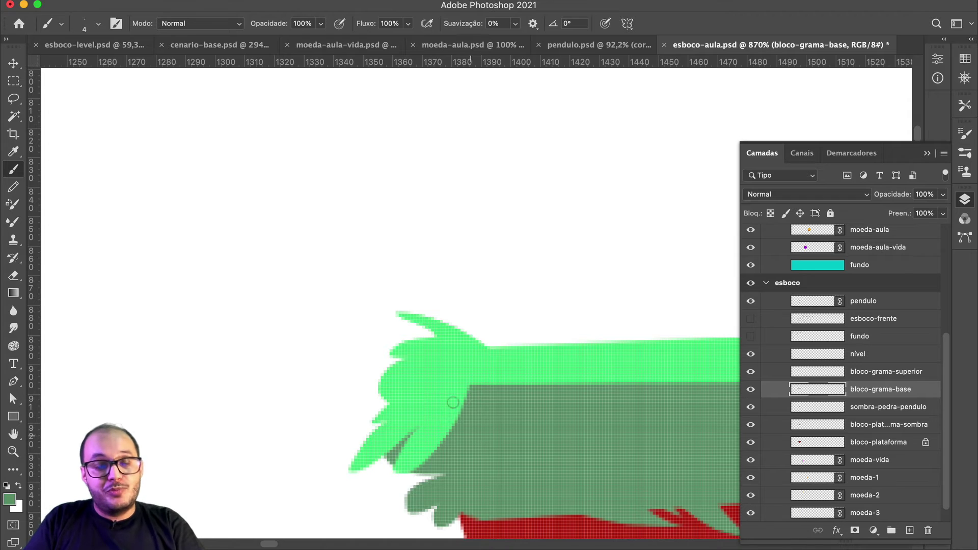
Step: Select the bloco-grama-superior layer and sample its light green as the foreground colour
{"action": "key", "text": "v"}
{"action": "left_click", "coordinate": [415, 372]}
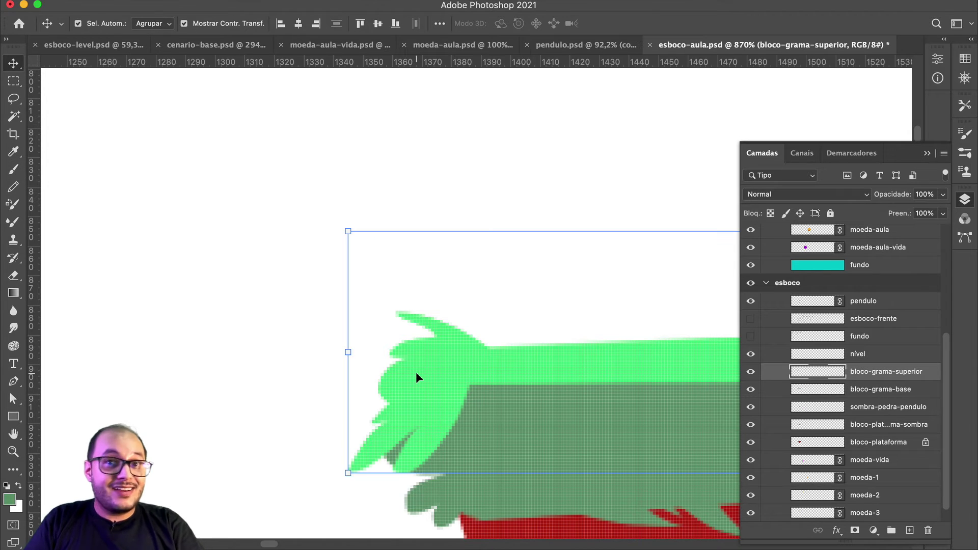
{"action": "key", "text": "i"}
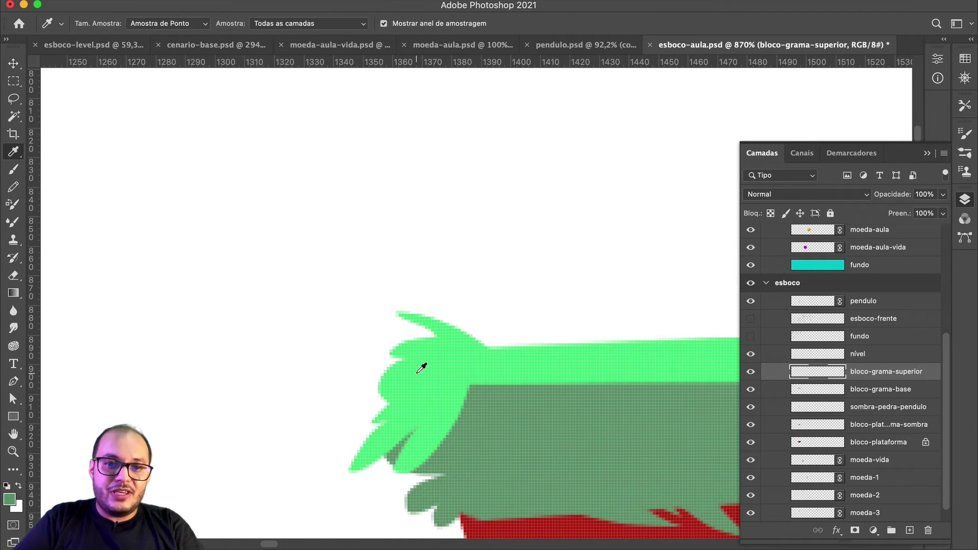
{"action": "scroll", "coordinate": [421, 367], "scroll_direction": "down", "scroll_amount": 5}
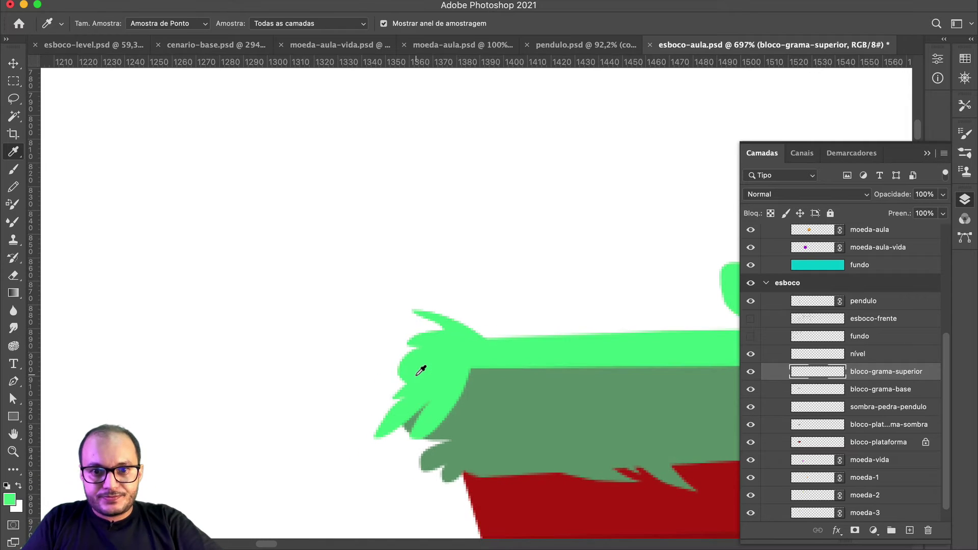
{"action": "left_click_drag", "start_coordinate": [465, 367], "coordinate": [294, 339]}
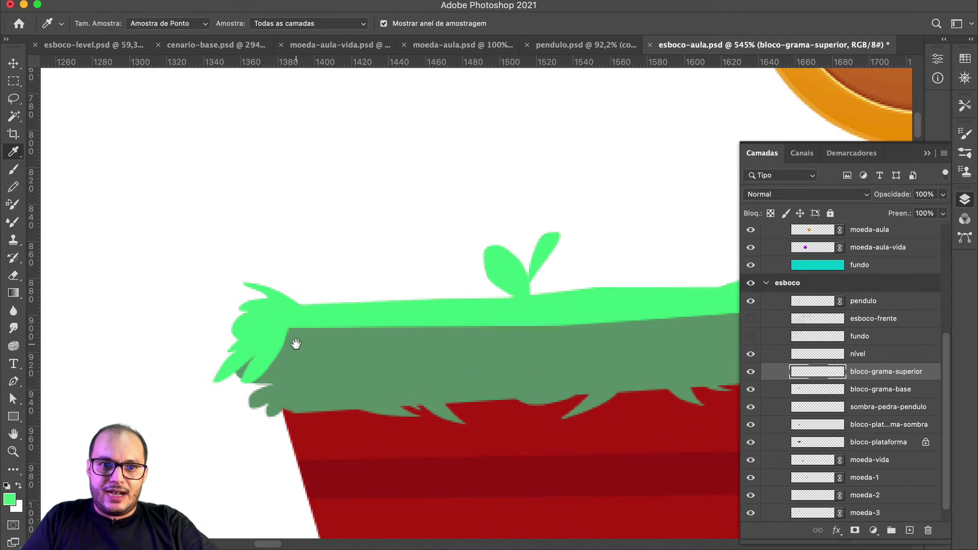
{"action": "left_click_drag", "start_coordinate": [364, 375], "coordinate": [287, 381]}
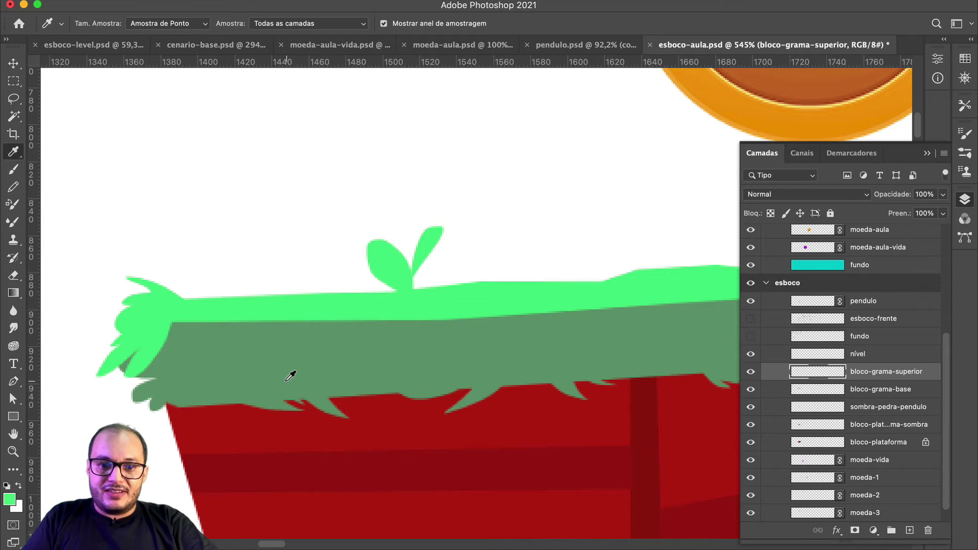
Step: Distort the bloco-grama-superior layer by pulling its lower-left corner down and outward, and apply the transform
{"action": "key", "text": "v"}
{"action": "left_click", "coordinate": [200, 353]}
{"action": "left_click", "coordinate": [203, 310]}
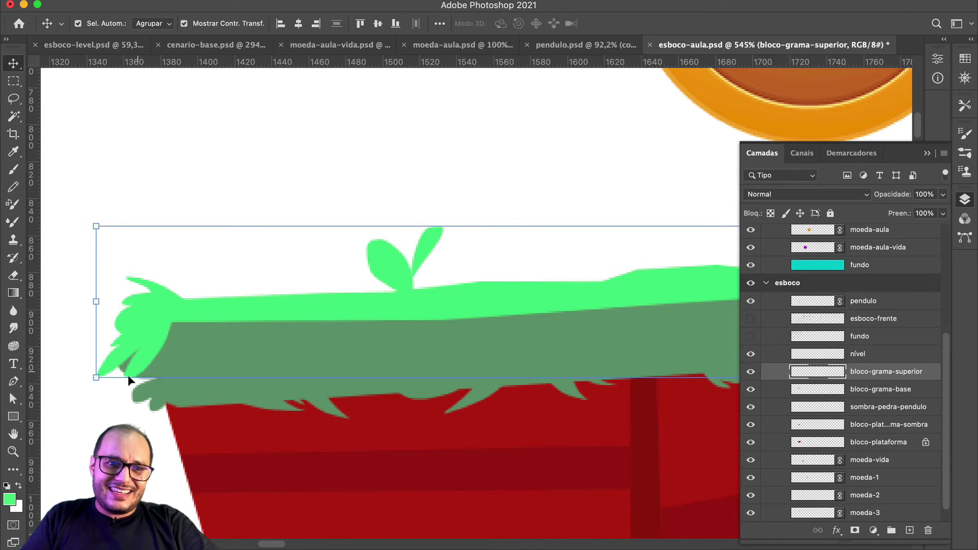
{"action": "left_click_drag", "start_coordinate": [97, 380], "coordinate": [86, 402]}
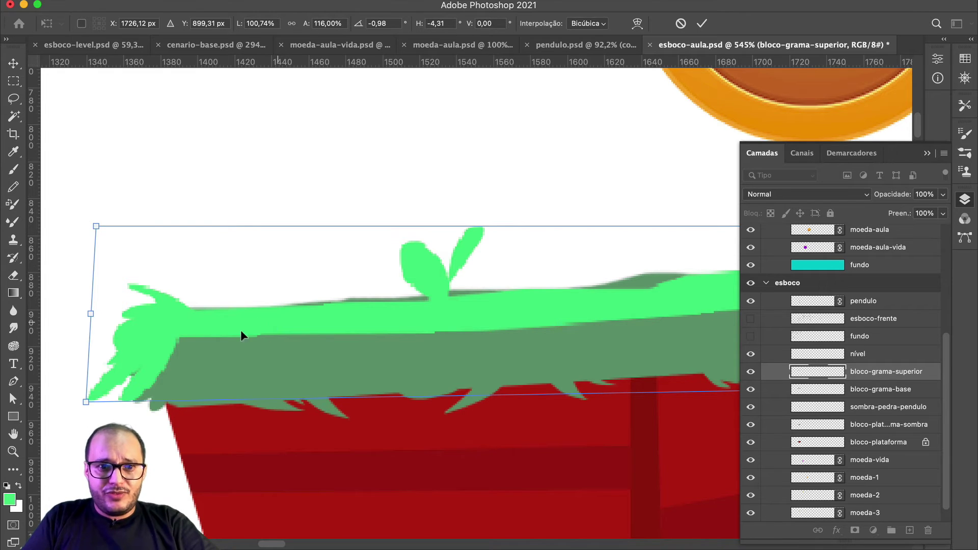
{"action": "left_click", "coordinate": [702, 24]}
Step: On bloco-grama-base, erase the dark green showing above the light strip along the platform's whole upper edge
{"action": "scroll", "coordinate": [574, 196], "scroll_direction": "down", "scroll_amount": 5}
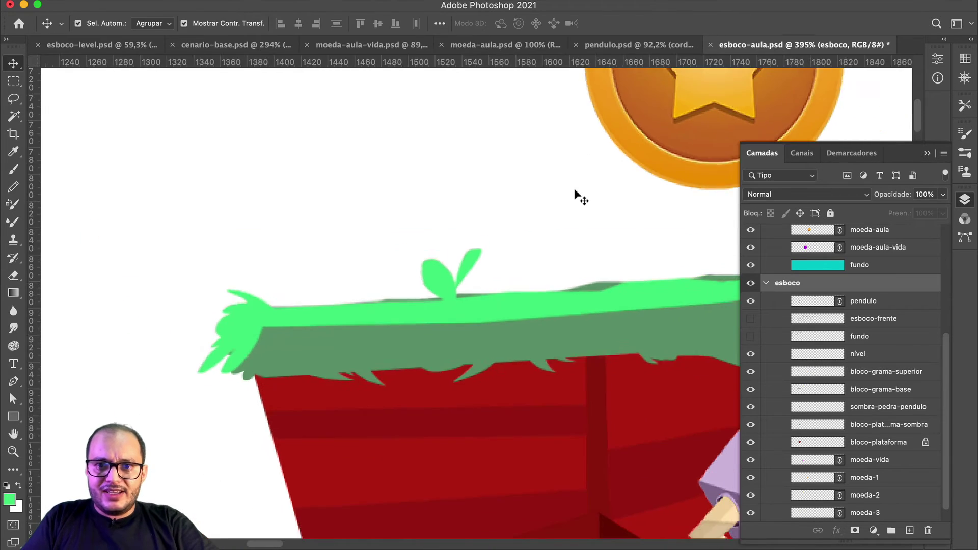
{"action": "mouse_move", "coordinate": [589, 204]}
{"action": "left_mouse_down"}
{"action": "mouse_move", "coordinate": [271, 181]}
{"action": "mouse_move", "coordinate": [386, 187]}
{"action": "left_mouse_up"}
{"action": "left_click", "coordinate": [402, 301]}
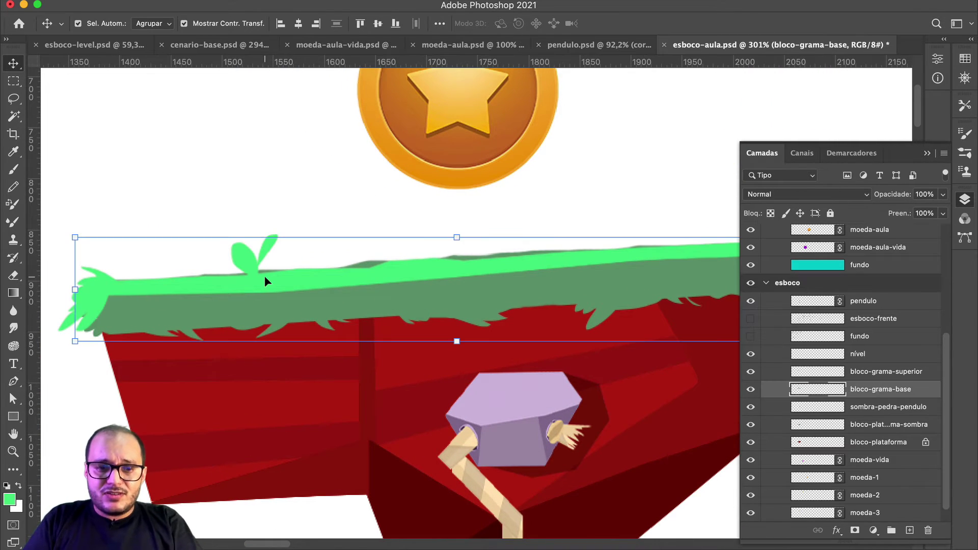
{"action": "key", "text": "e"}
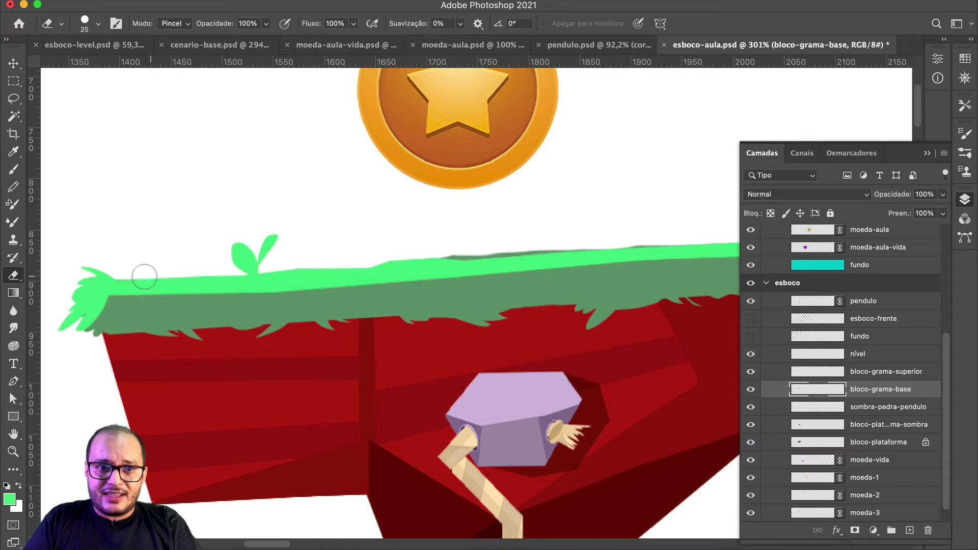
{"action": "left_click_drag", "start_coordinate": [471, 223], "coordinate": [253, 246]}
{"action": "mouse_move", "coordinate": [197, 273]}
{"action": "left_mouse_down"}
{"action": "mouse_move", "coordinate": [364, 274]}
{"action": "mouse_move", "coordinate": [558, 258]}
{"action": "left_mouse_up"}
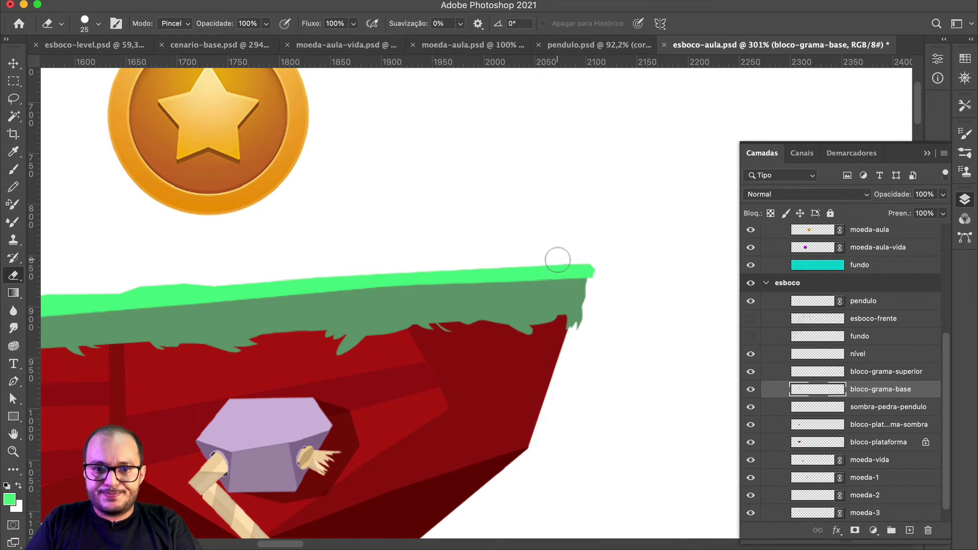
{"action": "key", "text": "b"}
{"action": "mouse_move", "coordinate": [260, 264]}
{"action": "left_mouse_down"}
{"action": "mouse_move", "coordinate": [489, 242]}
{"action": "mouse_move", "coordinate": [479, 246]}
{"action": "left_mouse_up"}
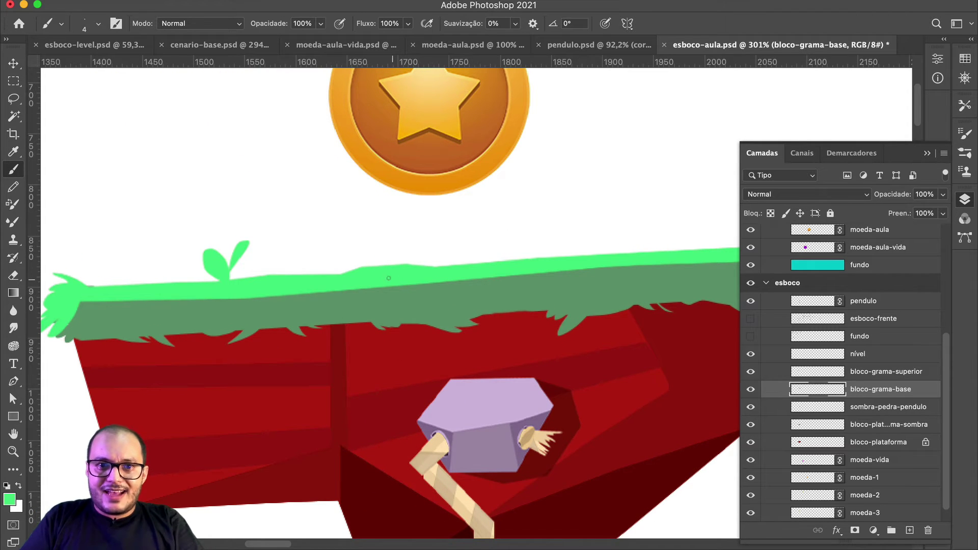
Step: Erase the bump midway along the platform's upper edge on both bloco-grama-superior and bloco-grama-base
{"action": "left_click", "coordinate": [393, 286], "text": "super"}
{"action": "key", "text": "e"}
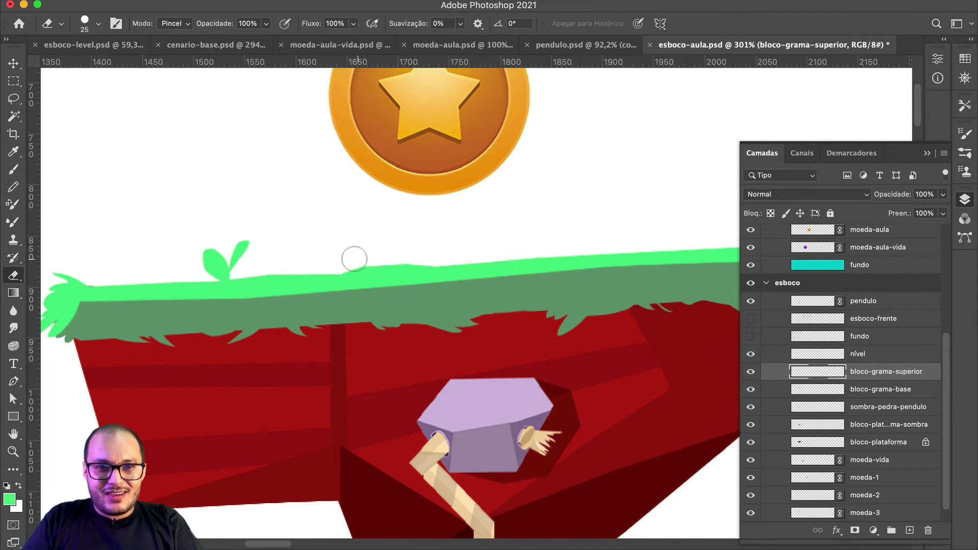
{"action": "left_click", "coordinate": [399, 260]}
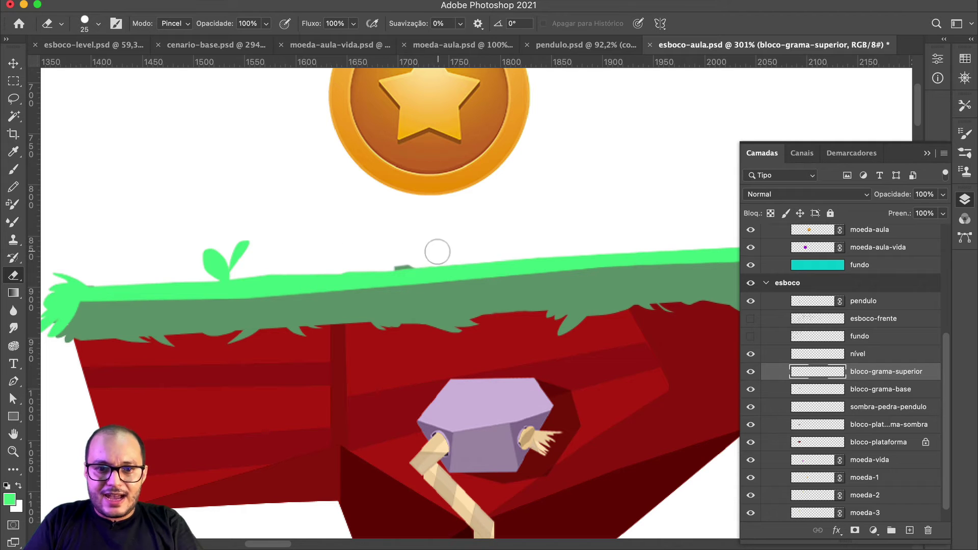
{"action": "key", "text": "v"}
{"action": "left_click", "coordinate": [448, 307]}
{"action": "key", "text": "e"}
{"action": "left_click_drag", "start_coordinate": [392, 269], "coordinate": [430, 268]}
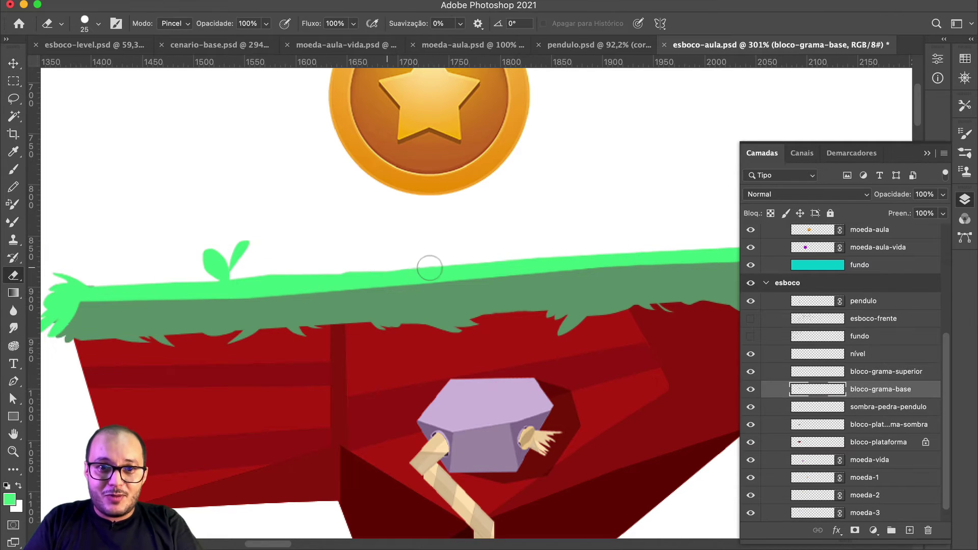
Step: Lasso a small two-pointed tuft beside the grass at the platform's left end and fill it with the light green foreground colour
{"action": "scroll", "coordinate": [480, 258], "scroll_direction": "down", "scroll_amount": 5}
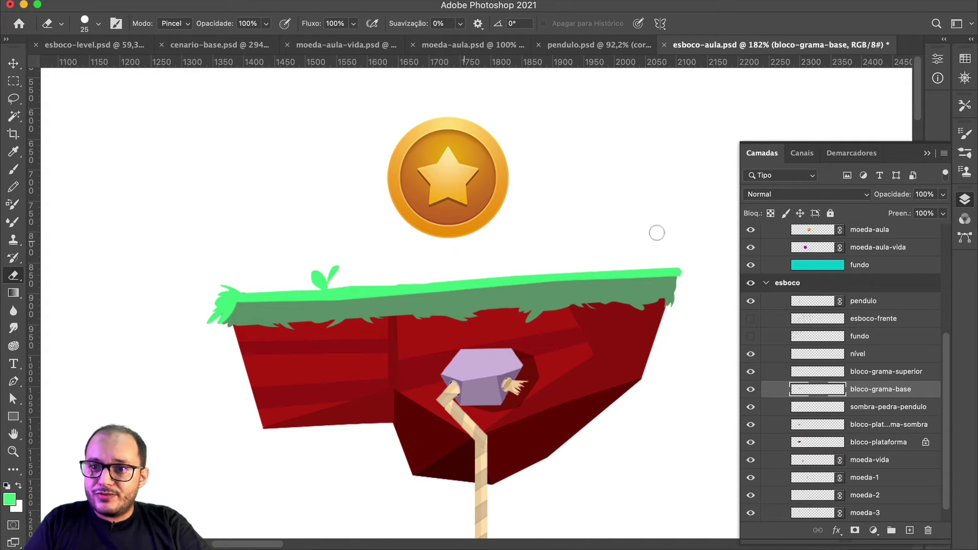
{"action": "key", "text": "l"}
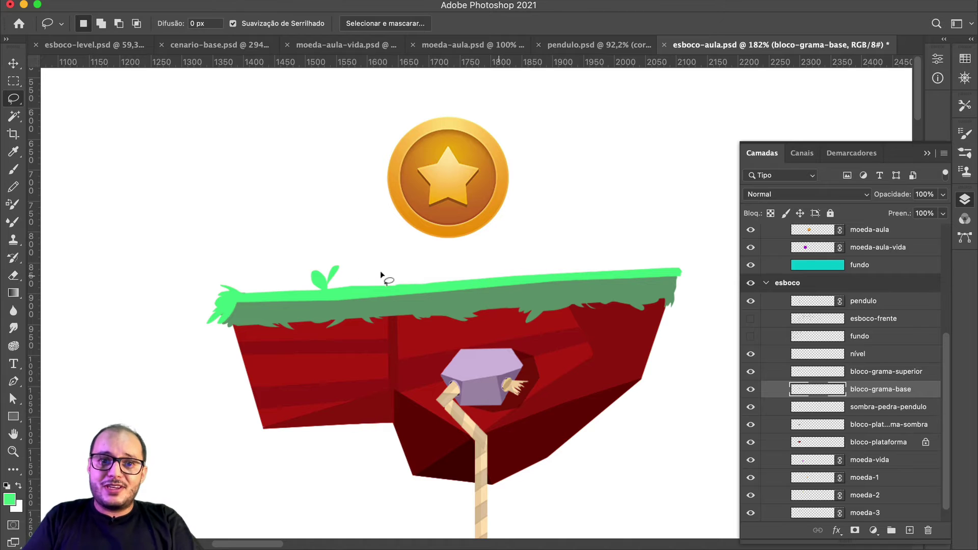
{"action": "scroll", "coordinate": [218, 284], "scroll_direction": "up", "scroll_amount": 5}
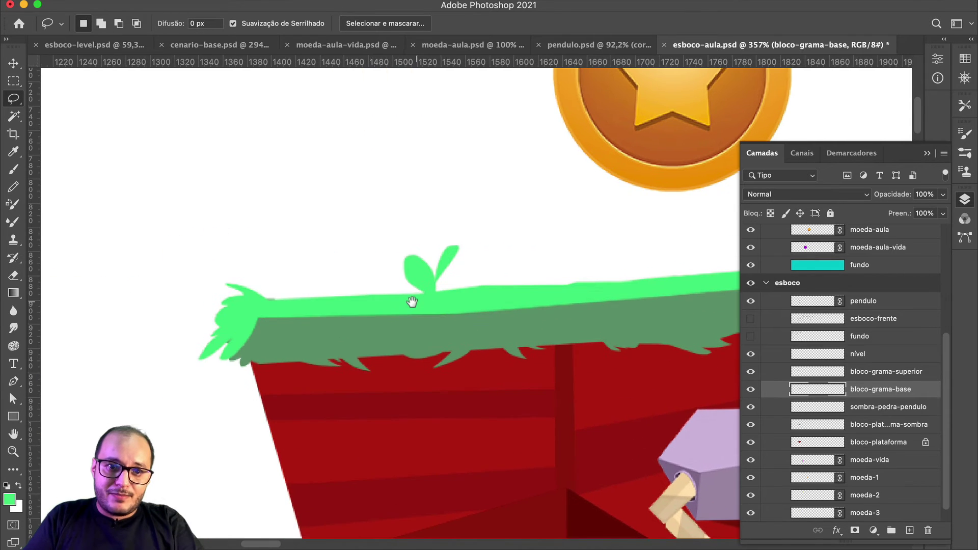
{"action": "left_click_drag", "start_coordinate": [263, 304], "coordinate": [289, 300]}
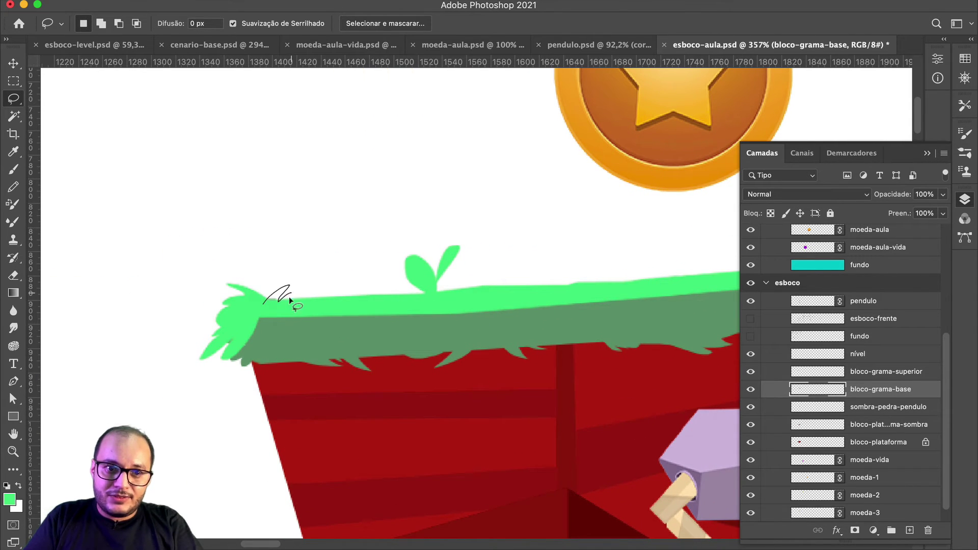
{"action": "key", "text": "shift+BackSpace"}
{"action": "key", "text": "Return"}
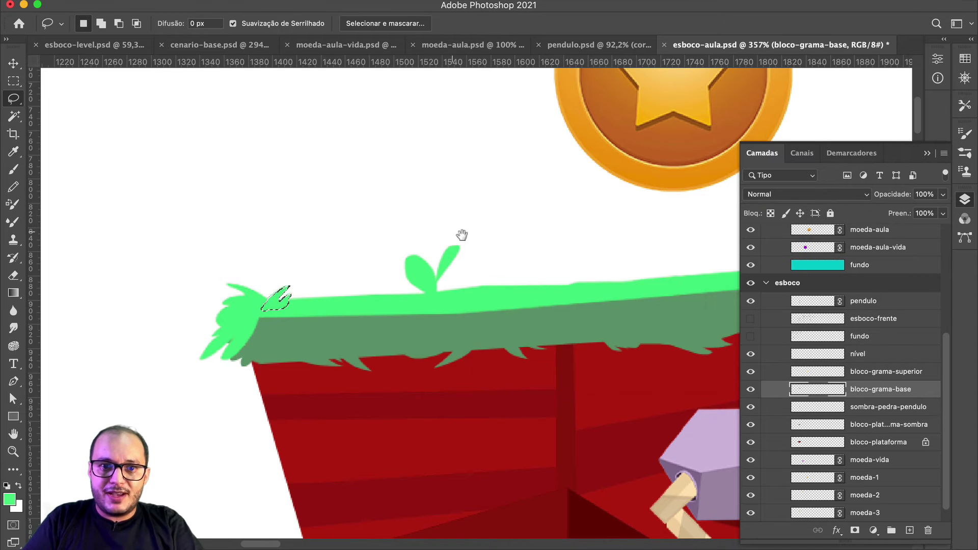
Step: Lasso a tall slanted leaf on the upper grass near the platform's right end and fill it with light green
{"action": "left_click_drag", "start_coordinate": [462, 233], "coordinate": [256, 247]}
{"action": "scroll", "coordinate": [256, 246], "scroll_direction": "right", "scroll_amount": 15}
{"action": "scroll", "coordinate": [425, 284], "scroll_direction": "up", "scroll_amount": 3}
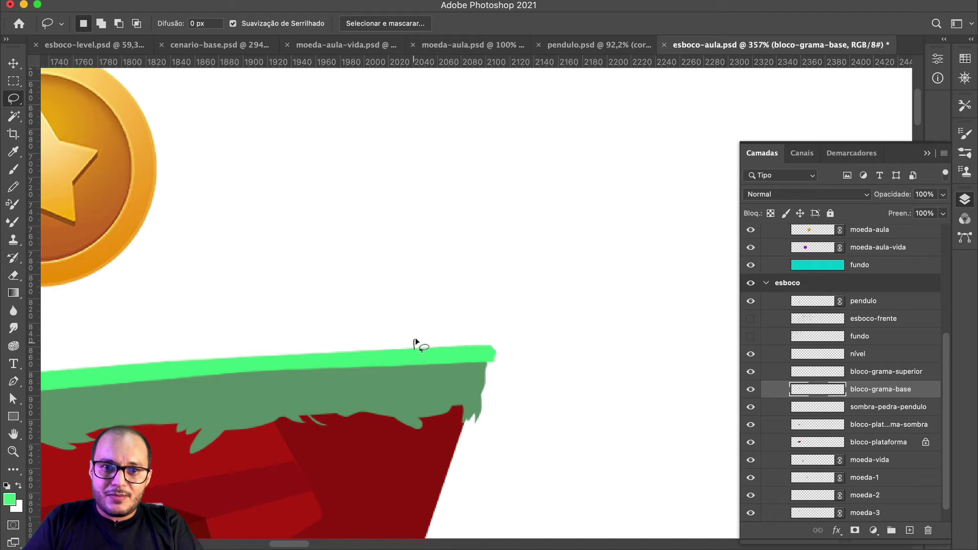
{"action": "mouse_move", "coordinate": [414, 344]}
{"action": "left_mouse_down"}
{"action": "mouse_move", "coordinate": [433, 316]}
{"action": "mouse_move", "coordinate": [447, 336]}
{"action": "mouse_move", "coordinate": [430, 354]}
{"action": "left_mouse_up"}
{"action": "key", "text": "i"}
{"action": "key", "text": "shift+F5"}
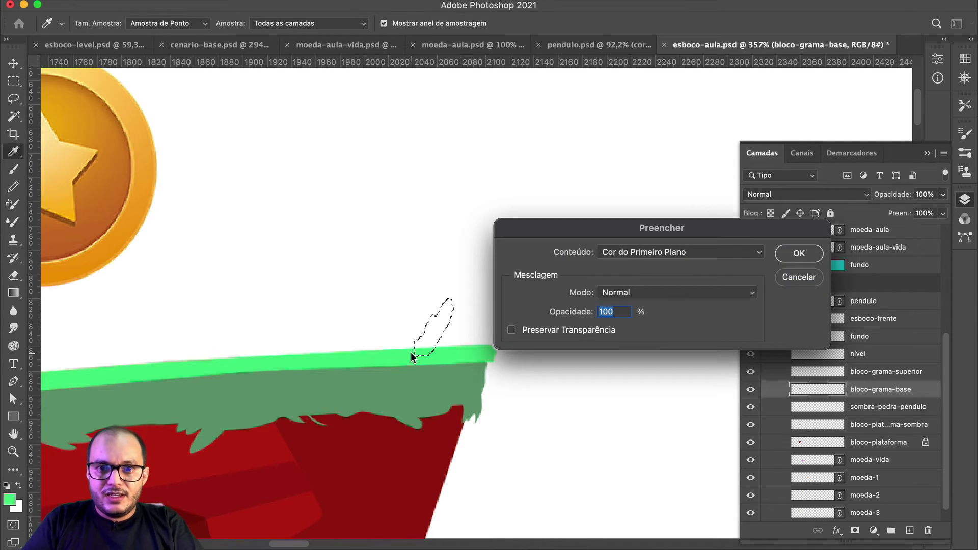
{"action": "key", "text": "Return"}
{"action": "key", "text": "ctrl+d"}
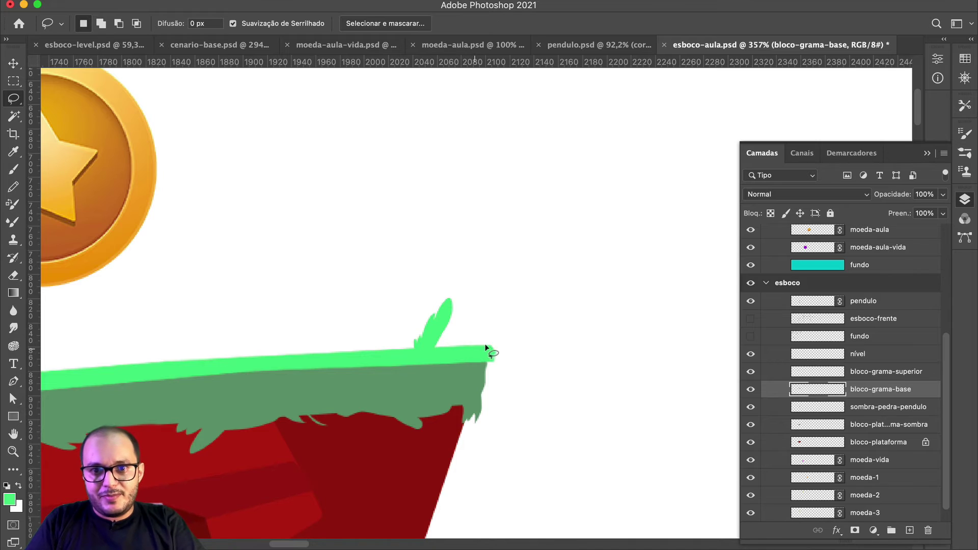
Step: Lasso a spiky tuft rising from the platform's upper right corner, fill it with light green and deselect
{"action": "mouse_move", "coordinate": [472, 344]}
{"action": "left_mouse_down"}
{"action": "mouse_move", "coordinate": [512, 308]}
{"action": "mouse_move", "coordinate": [507, 351]}
{"action": "mouse_move", "coordinate": [472, 358]}
{"action": "left_mouse_up"}
{"action": "key", "text": "shift+BackSpace"}
{"action": "key", "text": "Return"}
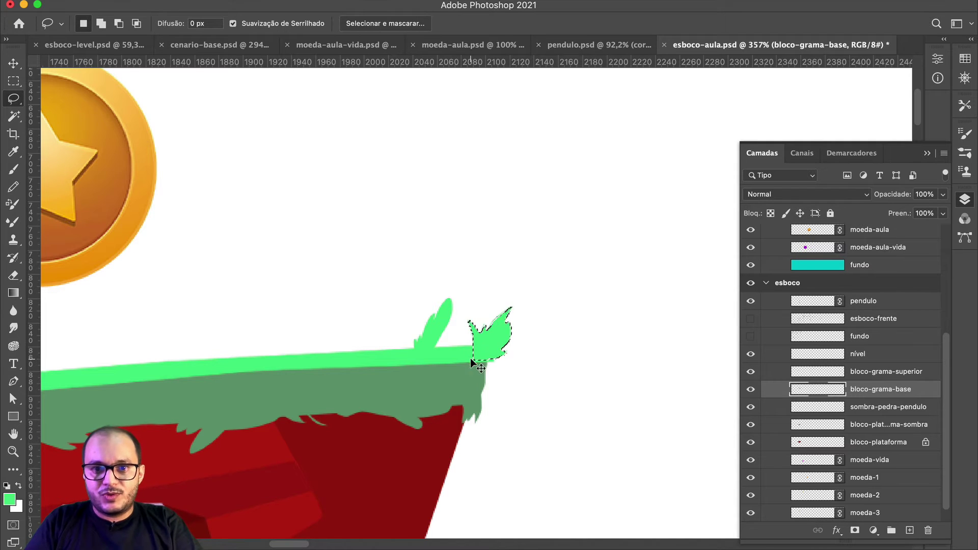
{"action": "key", "text": "super+d"}
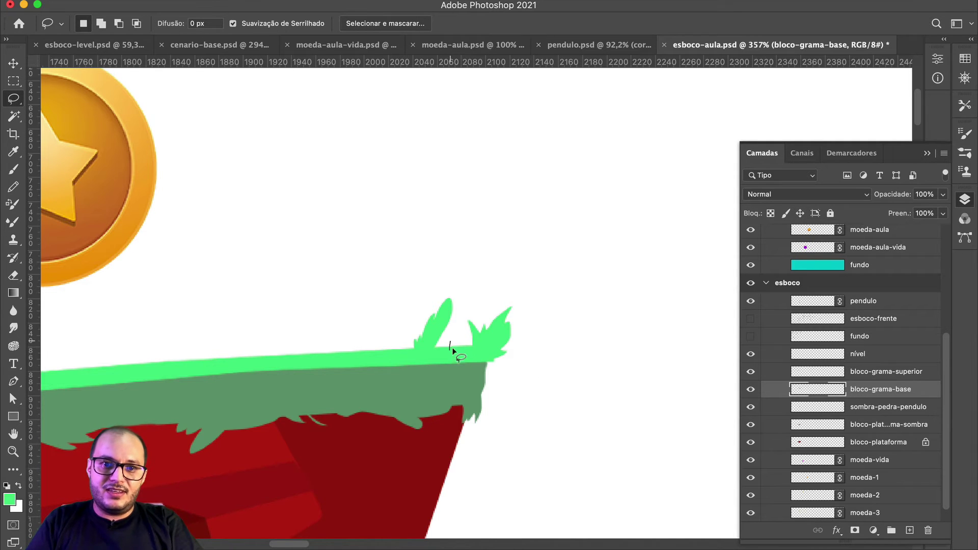
Step: Fill lassoed short jagged grass blades with light green between the tall leaf and the corner tuft, and deselect
{"action": "left_click_drag", "start_coordinate": [472, 344], "coordinate": [436, 346]}
{"action": "key", "text": "shift+BackSpace"}
{"action": "key", "text": "Return"}
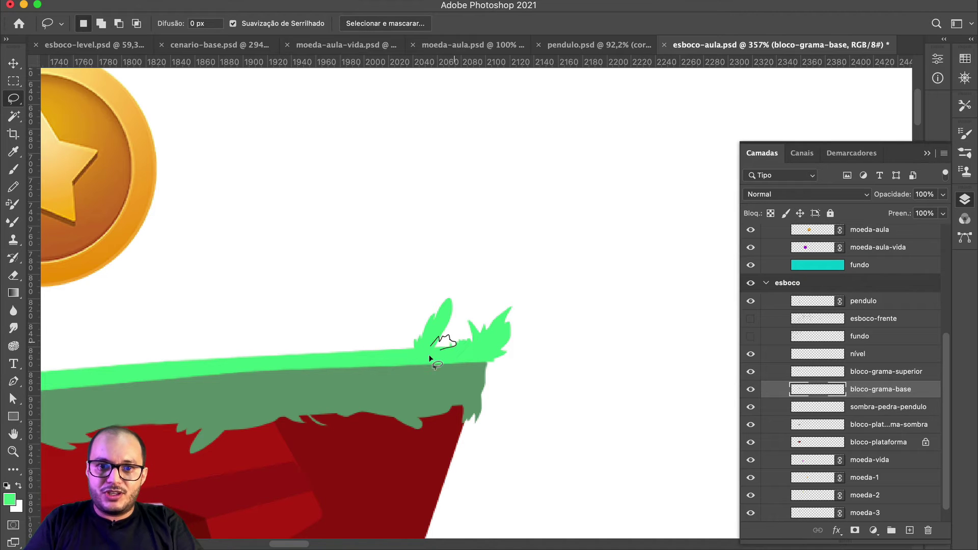
{"action": "key", "text": "shift+BackSpace"}
{"action": "key", "text": "Return"}
{"action": "key", "text": "super+d"}
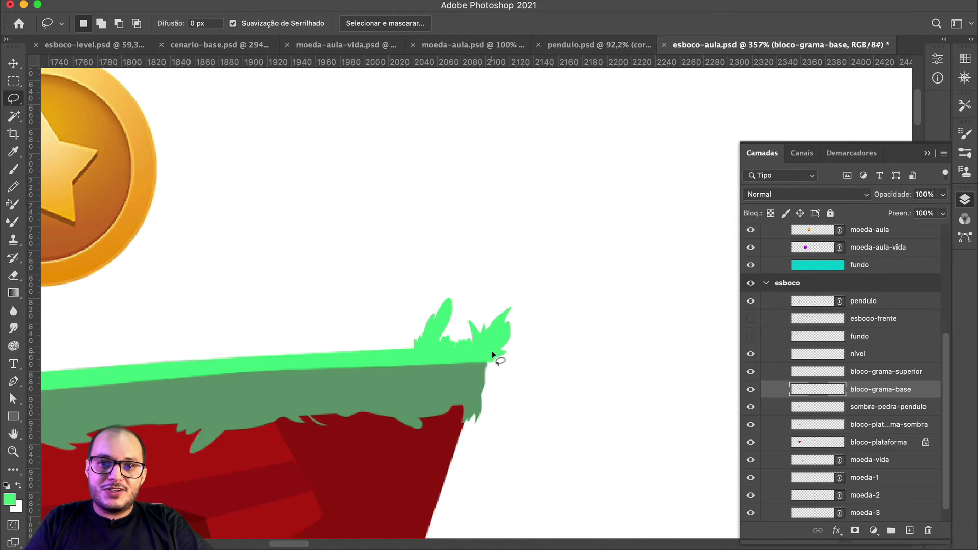
Step: Lasso jagged grass hanging over the platform's right corner, fill it with light green and deselect
{"action": "mouse_move", "coordinate": [492, 351]}
{"action": "left_mouse_down"}
{"action": "mouse_move", "coordinate": [506, 374]}
{"action": "mouse_move", "coordinate": [499, 381]}
{"action": "mouse_move", "coordinate": [495, 367]}
{"action": "mouse_move", "coordinate": [483, 394]}
{"action": "left_mouse_up"}
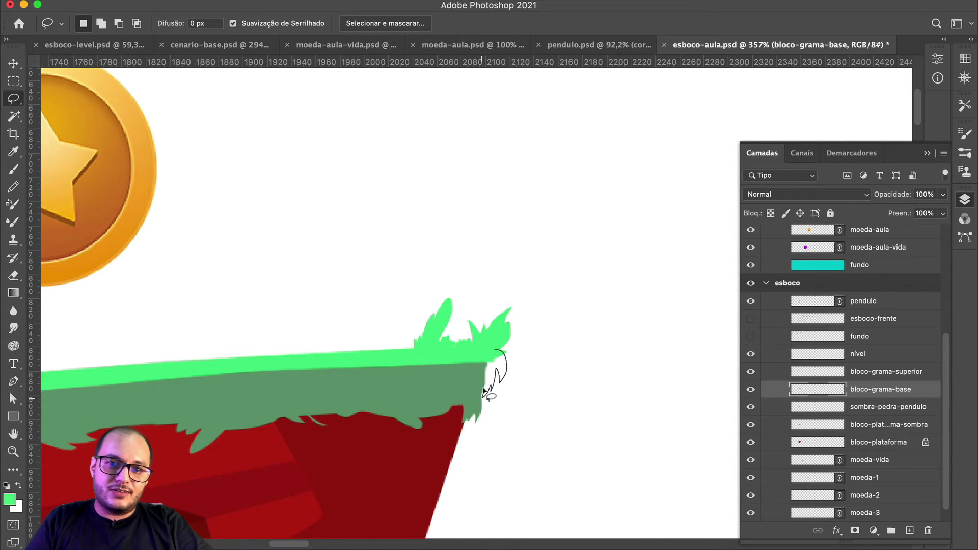
{"action": "left_click_drag", "start_coordinate": [443, 361], "coordinate": [438, 356]}
{"action": "key", "text": "shift+BackSpace"}
{"action": "key", "text": "Return"}
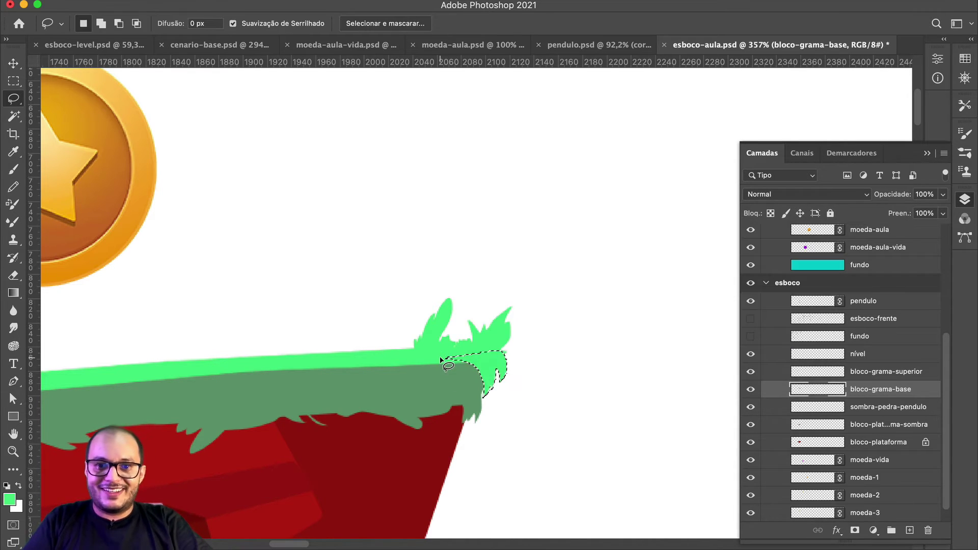
{"action": "key", "text": "super+d"}
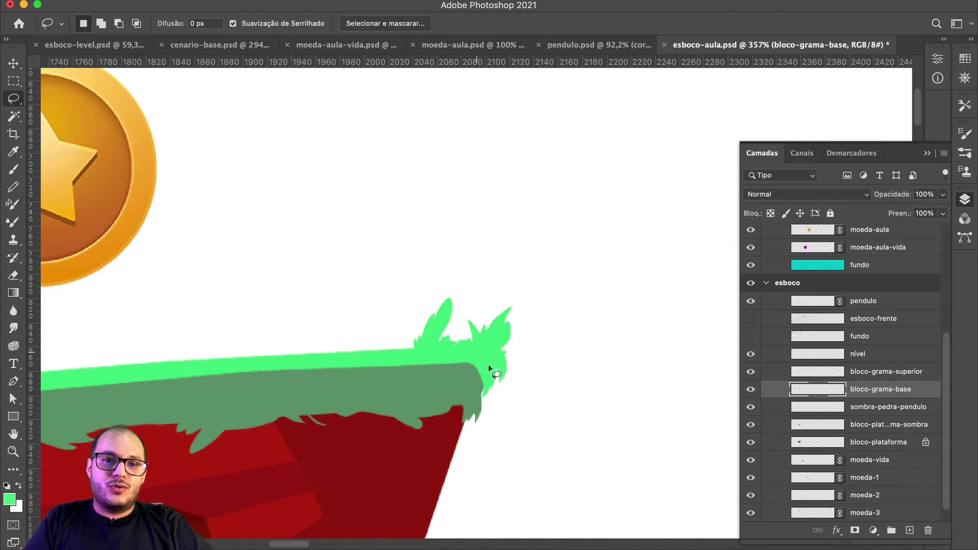
Step: Lasso the upper part of the tall leaf near the right end with a jagged lower edge and delete it
{"action": "left_click_drag", "start_coordinate": [349, 327], "coordinate": [431, 320]}
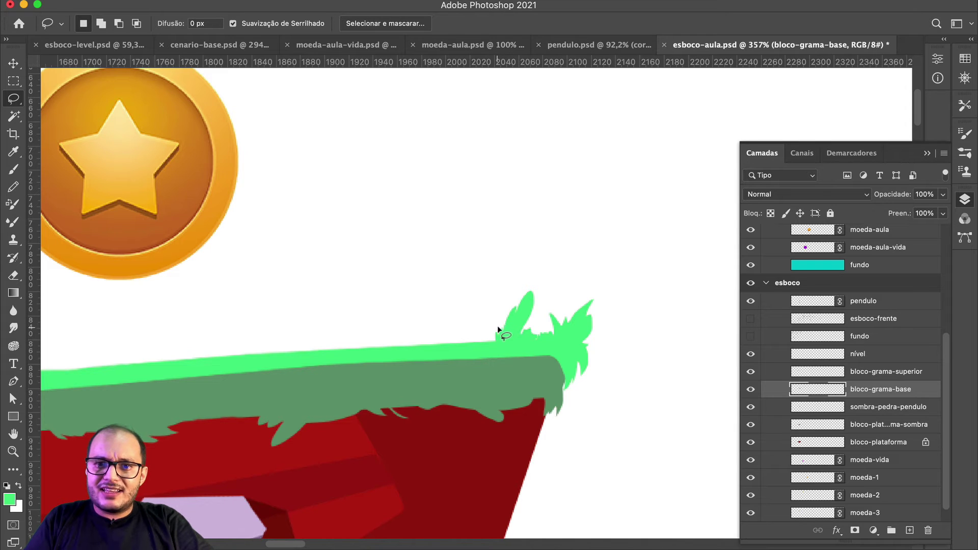
{"action": "mouse_move", "coordinate": [498, 327]}
{"action": "left_mouse_down"}
{"action": "mouse_move", "coordinate": [539, 296]}
{"action": "mouse_move", "coordinate": [510, 267]}
{"action": "mouse_move", "coordinate": [466, 326]}
{"action": "left_mouse_up"}
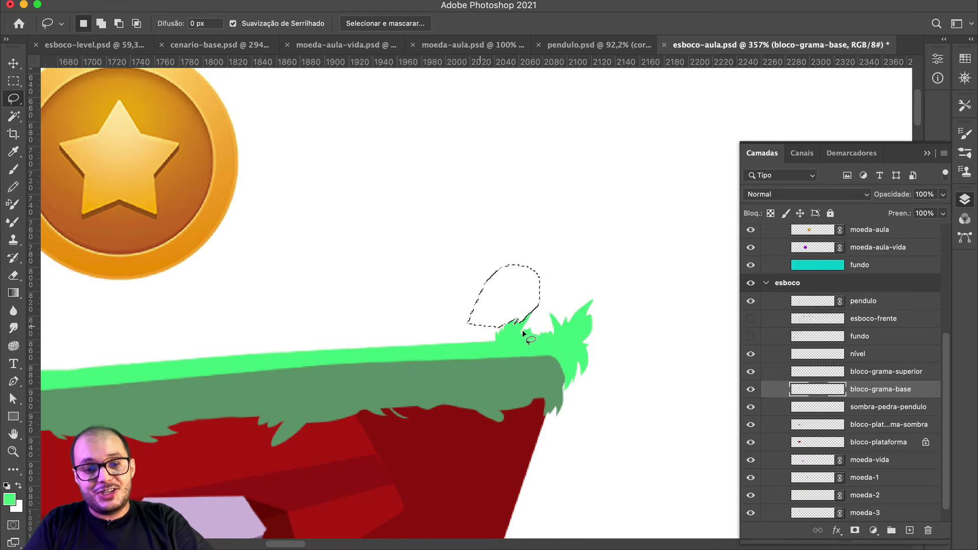
{"action": "left_click", "coordinate": [555, 339]}
{"action": "mouse_move", "coordinate": [522, 324]}
{"action": "left_mouse_down"}
{"action": "mouse_move", "coordinate": [544, 303]}
{"action": "mouse_move", "coordinate": [487, 319]}
{"action": "mouse_move", "coordinate": [535, 265]}
{"action": "left_mouse_up"}
{"action": "left_click", "coordinate": [543, 271]}
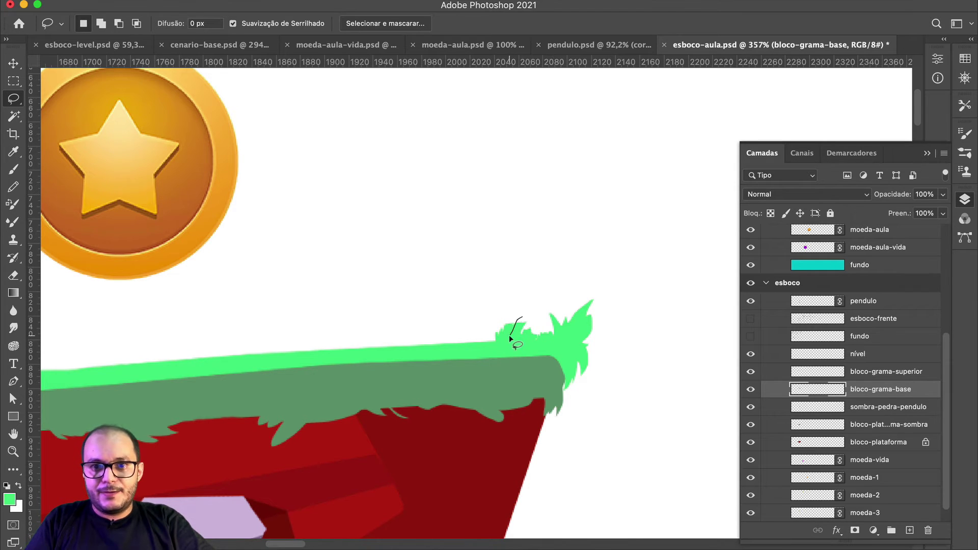
Step: Cut notches into the shortened leaf with lasso selections to turn it into separate small grass blades
{"action": "mouse_move", "coordinate": [508, 335]}
{"action": "left_mouse_down"}
{"action": "mouse_move", "coordinate": [524, 304]}
{"action": "mouse_move", "coordinate": [519, 332]}
{"action": "mouse_move", "coordinate": [494, 312]}
{"action": "left_mouse_up"}
{"action": "left_click", "coordinate": [538, 271]}
{"action": "scroll", "coordinate": [530, 321], "scroll_direction": "up", "scroll_amount": 5}
{"action": "scroll", "coordinate": [593, 326], "scroll_direction": "up", "scroll_amount": 1}
{"action": "left_click", "coordinate": [471, 321]}
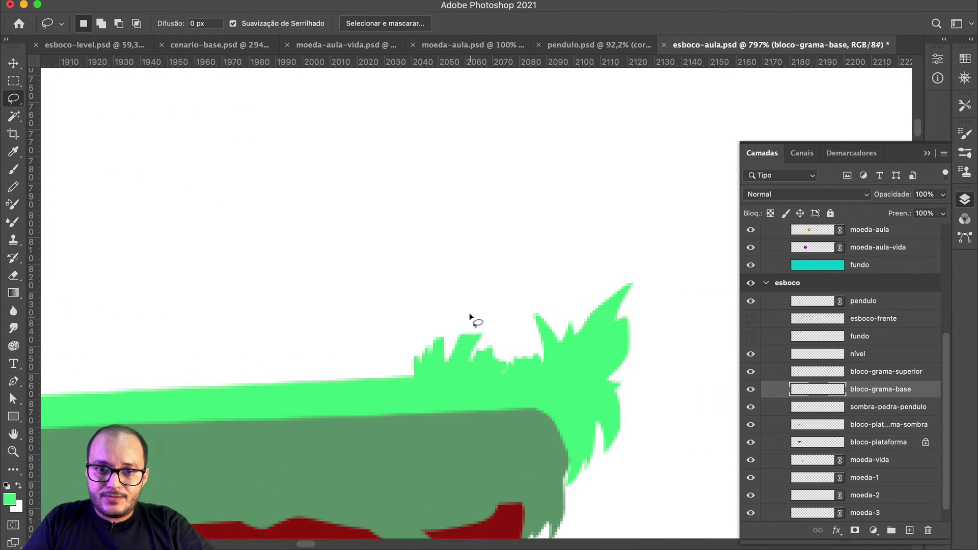
{"action": "mouse_move", "coordinate": [468, 363]}
{"action": "left_mouse_down"}
{"action": "mouse_move", "coordinate": [494, 328]}
{"action": "mouse_move", "coordinate": [471, 298]}
{"action": "left_mouse_up"}
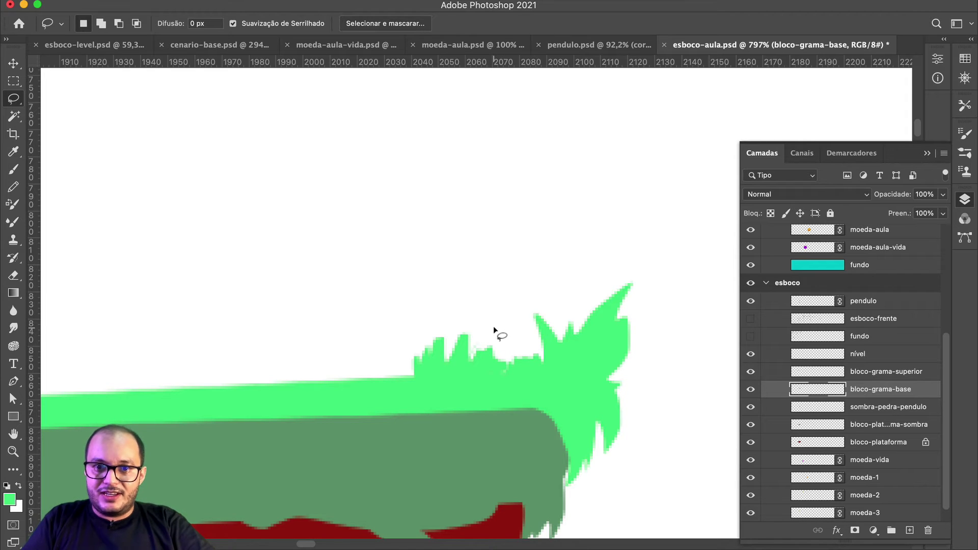
Step: Lasso additional curved blades in the gap before the corner tuft, fill them with light green and deselect
{"action": "mouse_move", "coordinate": [527, 331]}
{"action": "left_mouse_down"}
{"action": "mouse_move", "coordinate": [501, 338]}
{"action": "mouse_move", "coordinate": [504, 377]}
{"action": "left_mouse_up"}
{"action": "key", "text": "shift+BackSpace"}
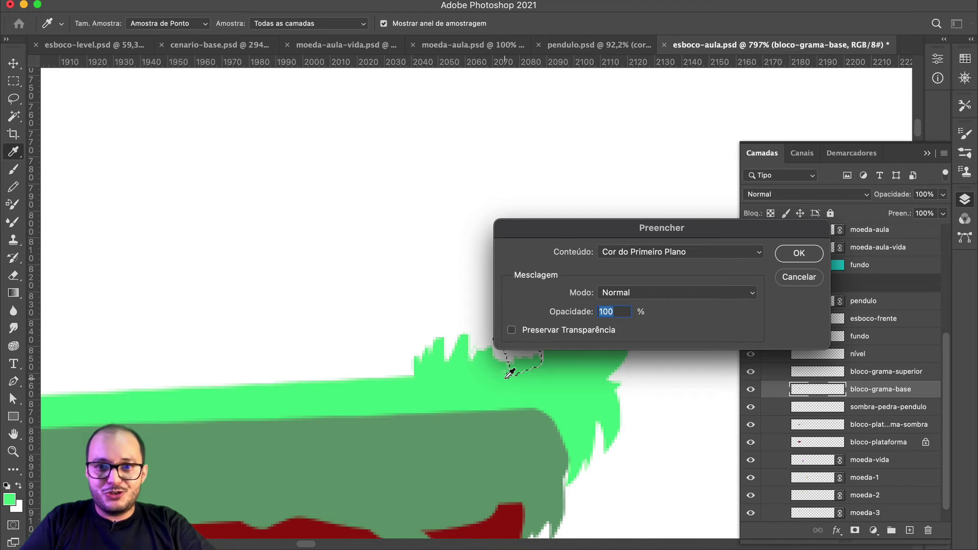
{"action": "key", "text": "Return"}
{"action": "key", "text": "ctrl+d"}
Step: Trim the outermost pointed blade of the right corner tuft by deleting lassoed areas around its tip, and deselect
{"action": "scroll", "coordinate": [479, 287], "scroll_direction": "down", "scroll_amount": 3}
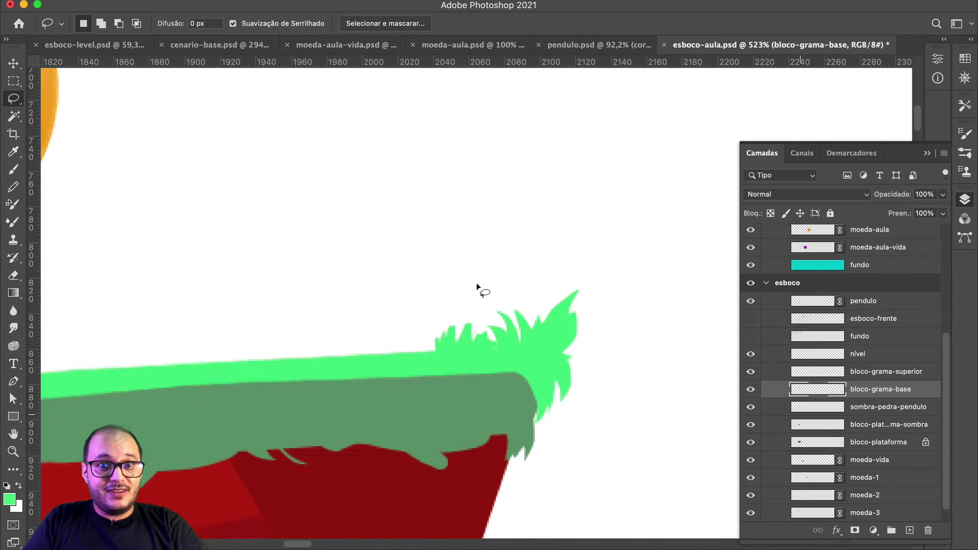
{"action": "scroll", "coordinate": [478, 287], "scroll_direction": "down", "scroll_amount": 5}
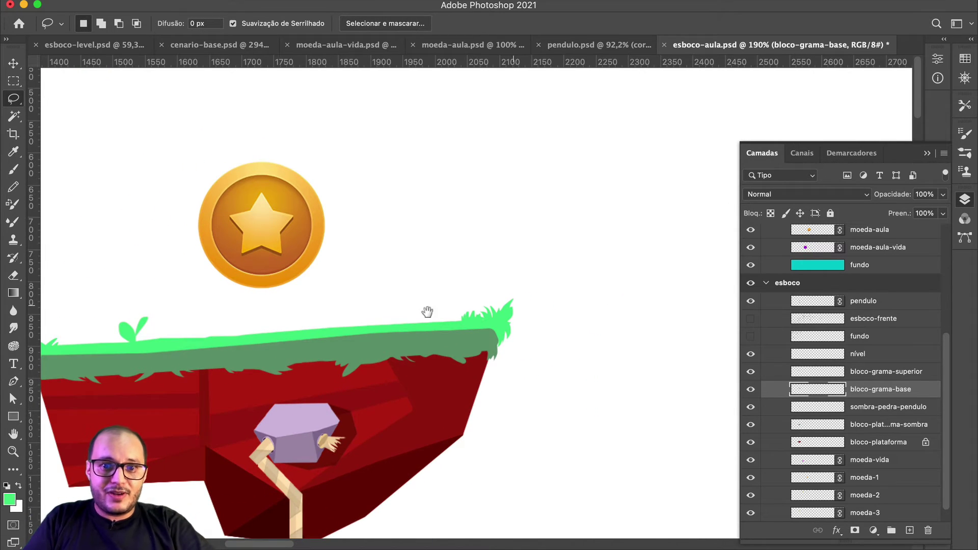
{"action": "scroll", "coordinate": [427, 312], "scroll_direction": "left", "scroll_amount": 5}
{"action": "scroll", "coordinate": [480, 284], "scroll_direction": "right", "scroll_amount": 4}
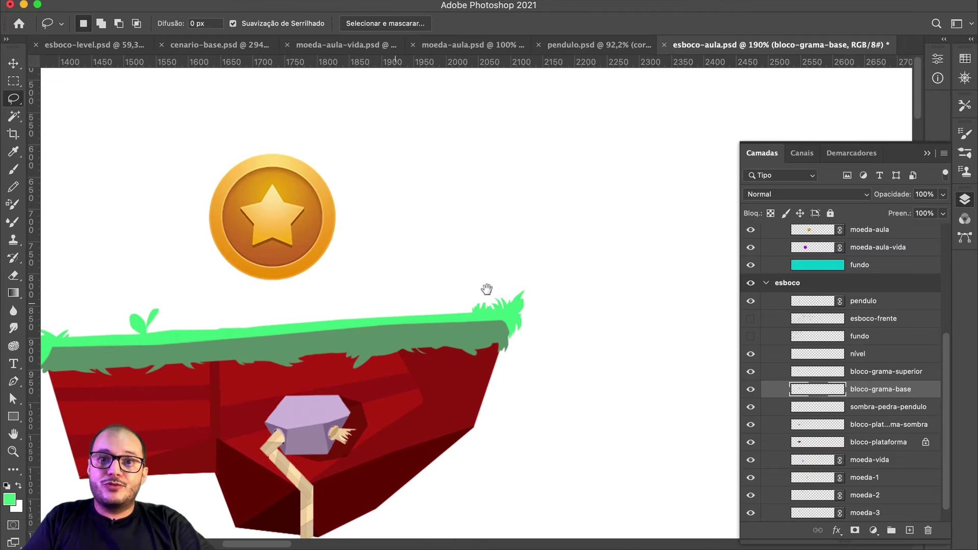
{"action": "scroll", "coordinate": [537, 297], "scroll_direction": "up", "scroll_amount": 3}
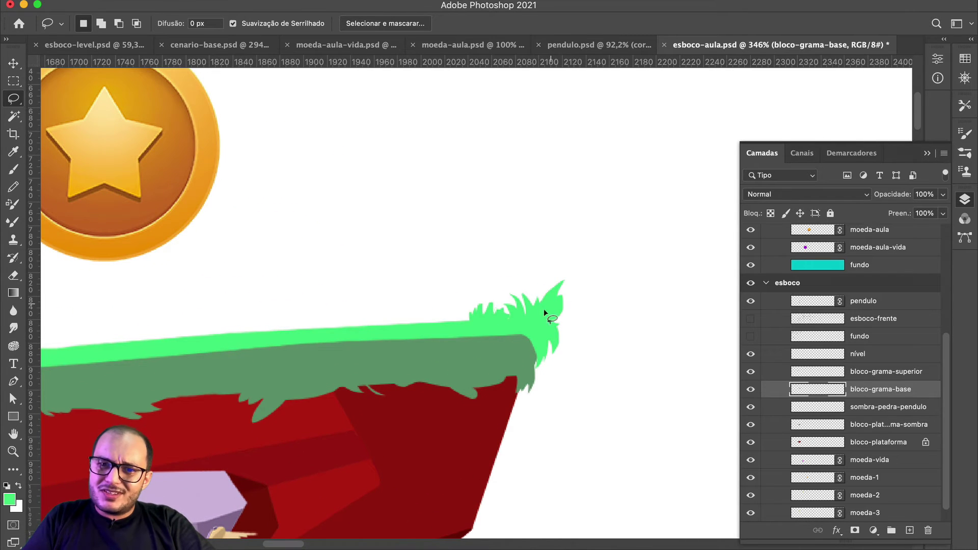
{"action": "scroll", "coordinate": [545, 306], "scroll_direction": "up", "scroll_amount": 3}
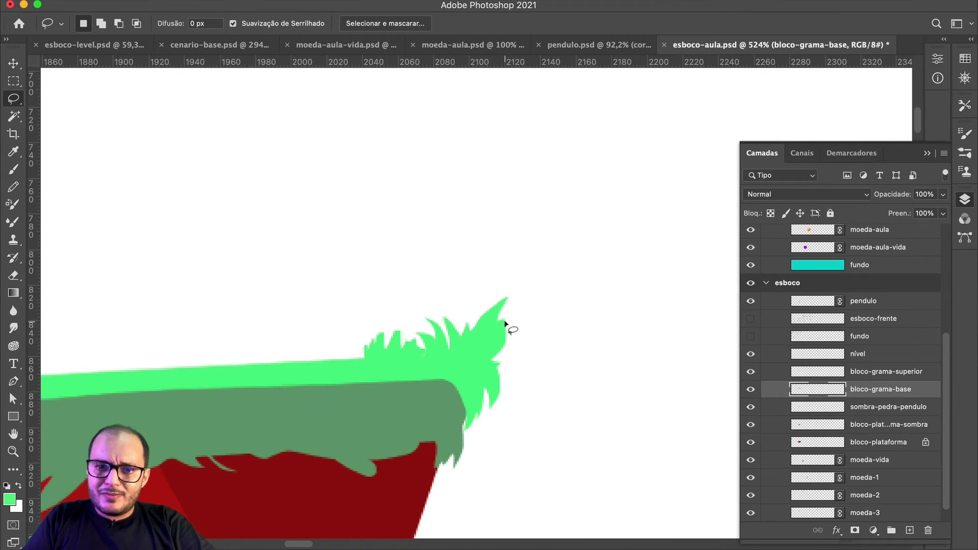
{"action": "mouse_move", "coordinate": [470, 329]}
{"action": "left_mouse_down"}
{"action": "mouse_move", "coordinate": [521, 308]}
{"action": "mouse_move", "coordinate": [492, 361]}
{"action": "mouse_move", "coordinate": [544, 302]}
{"action": "mouse_move", "coordinate": [489, 268]}
{"action": "mouse_move", "coordinate": [466, 310]}
{"action": "left_mouse_up"}
{"action": "key", "text": "BackSpace"}
{"action": "key", "text": "super+d"}
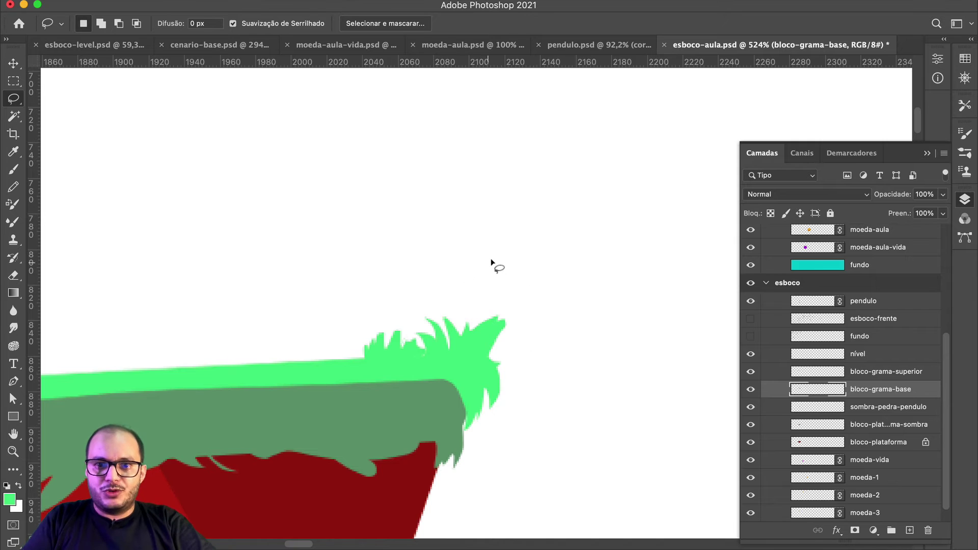
Step: Lasso curved patches over the dark green edge beneath the right corner tuft, fill them with light green and deselect
{"action": "scroll", "coordinate": [469, 330], "scroll_direction": "down", "scroll_amount": 5}
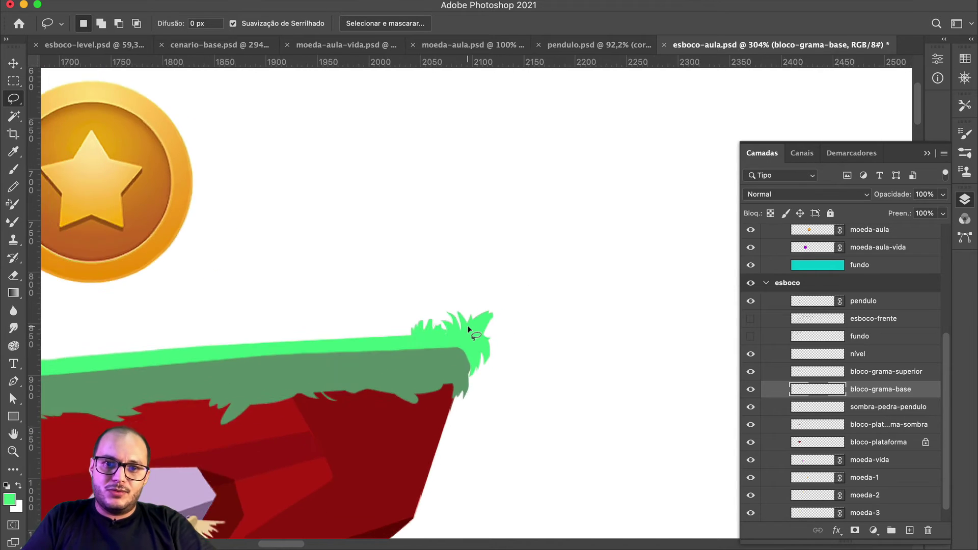
{"action": "left_click_drag", "start_coordinate": [325, 333], "coordinate": [397, 301]}
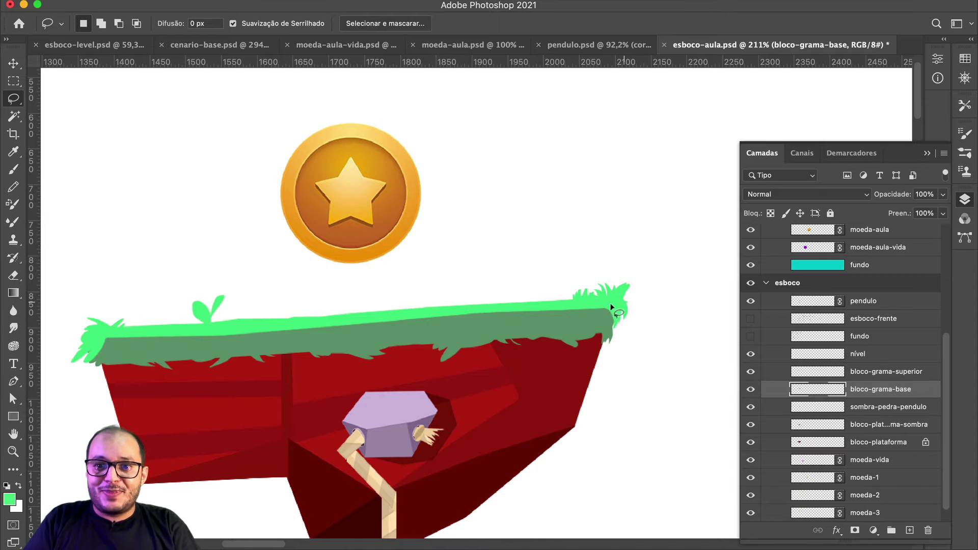
{"action": "scroll", "coordinate": [621, 307], "scroll_direction": "up", "scroll_amount": 3}
{"action": "left_click_drag", "start_coordinate": [626, 312], "coordinate": [429, 333]}
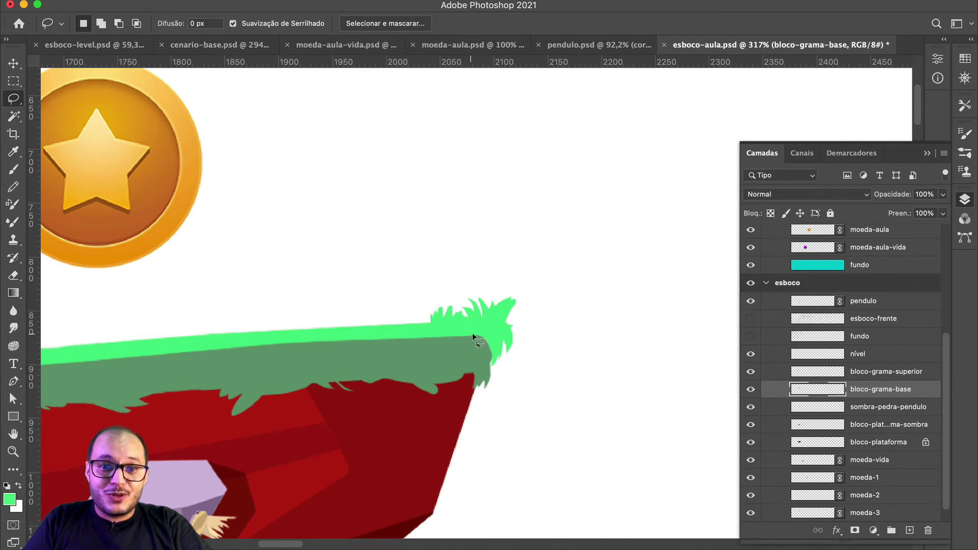
{"action": "left_click_drag", "start_coordinate": [487, 379], "coordinate": [498, 355]}
{"action": "left_click_drag", "start_coordinate": [465, 327], "coordinate": [464, 326]}
{"action": "key", "text": "shift+BackSpace"}
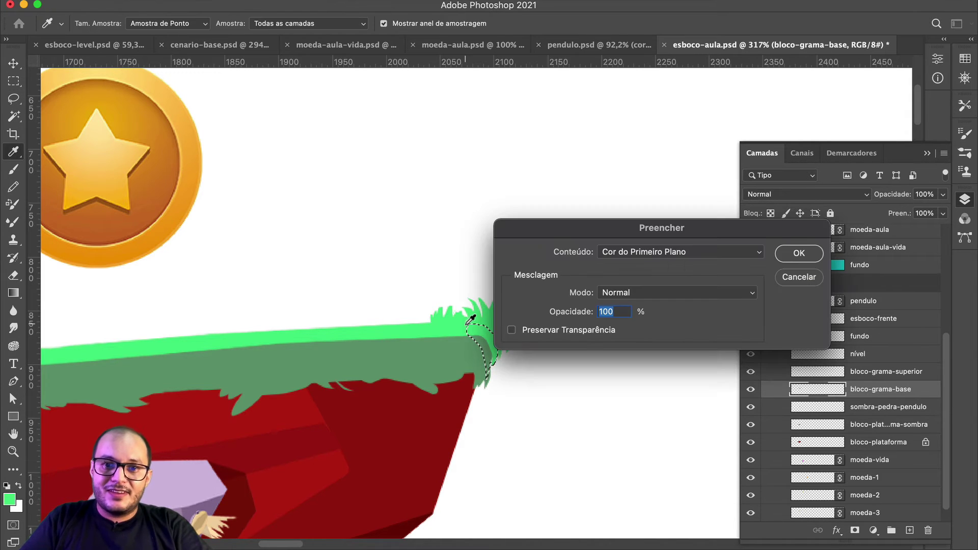
{"action": "key", "text": "Return"}
{"action": "key", "text": "l"}
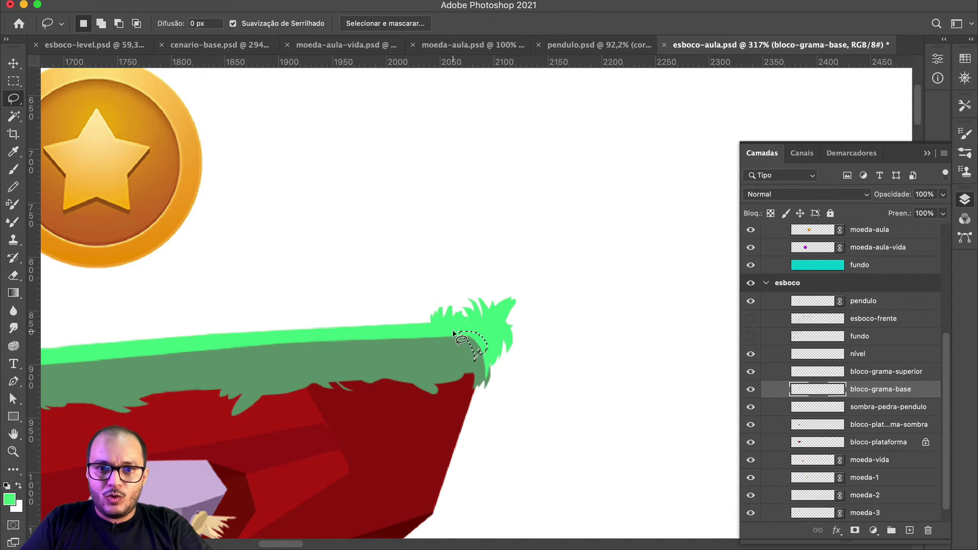
{"action": "key", "text": "shift+BackSpace"}
{"action": "key", "text": "Return"}
{"action": "key", "text": "ctrl+d"}
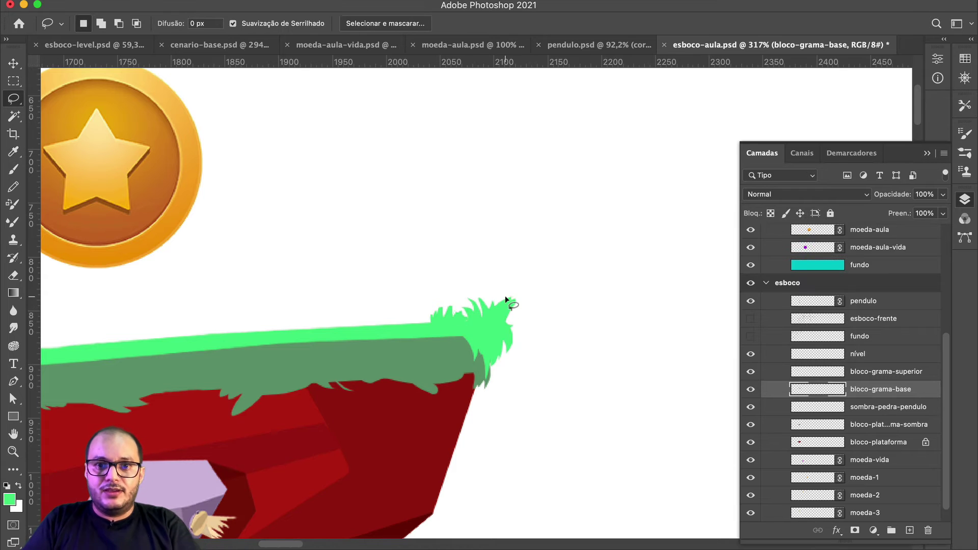
Step: Lasso a long pointed blade under the light green strip just right of the leafy sprout, fill it with light green and deselect
{"action": "scroll", "coordinate": [380, 275], "scroll_direction": "down", "scroll_amount": 3}
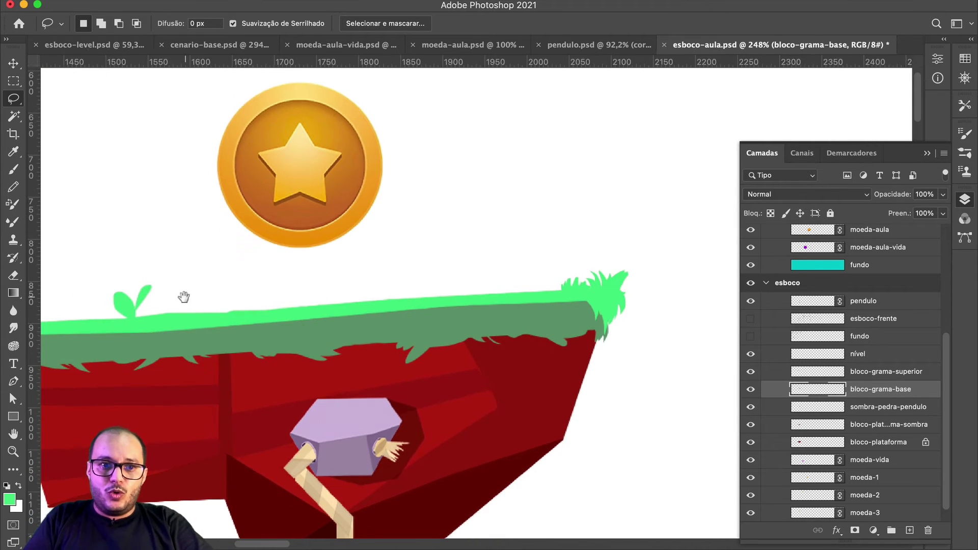
{"action": "left_click_drag", "start_coordinate": [185, 297], "coordinate": [407, 286]}
{"action": "scroll", "coordinate": [332, 324], "scroll_direction": "up", "scroll_amount": 3}
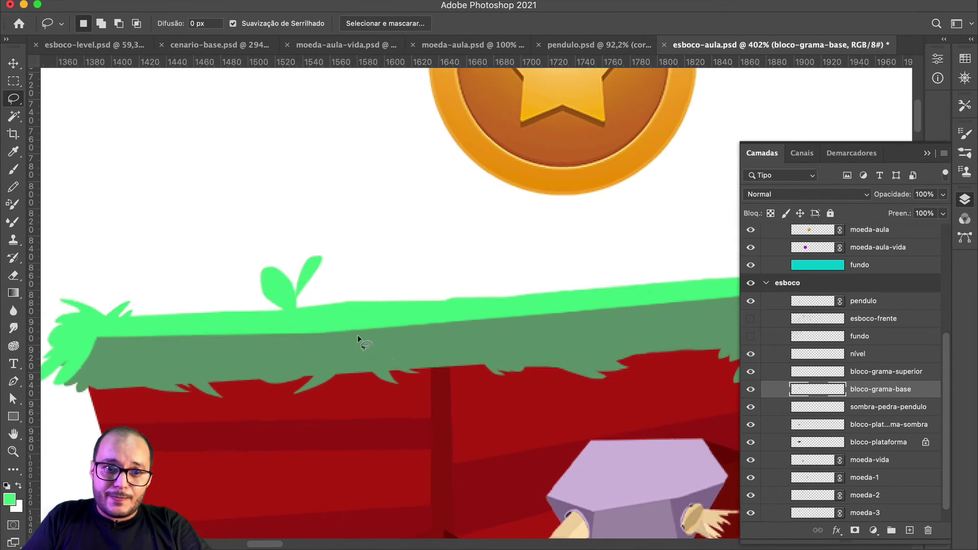
{"action": "left_click_drag", "start_coordinate": [433, 336], "coordinate": [445, 333]}
{"action": "key", "text": "shift+BackSpace"}
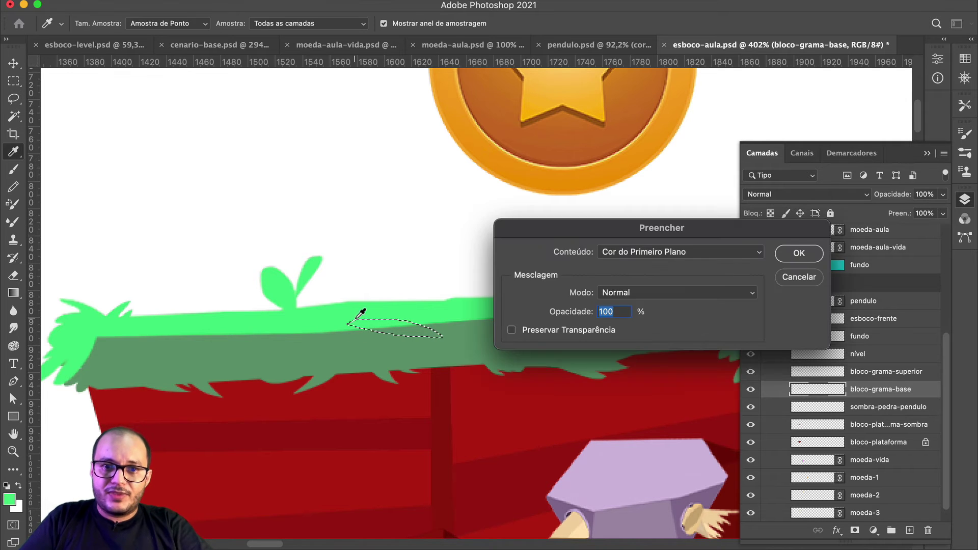
{"action": "key", "text": "Return"}
{"action": "key", "text": "ctrl+d"}
Step: Lasso jagged blades hanging over the dark green between the middle and right part of the platform and fill them with light green
{"action": "left_click_drag", "start_coordinate": [515, 308], "coordinate": [357, 309]}
{"action": "left_click_drag", "start_coordinate": [468, 311], "coordinate": [448, 330]}
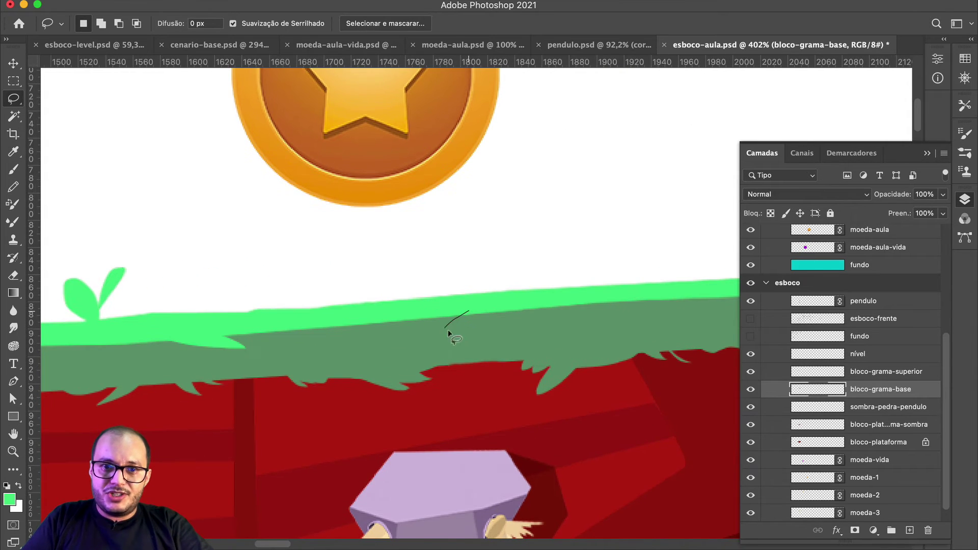
{"action": "mouse_move", "coordinate": [536, 303]}
{"action": "left_mouse_down"}
{"action": "mouse_move", "coordinate": [544, 306]}
{"action": "mouse_move", "coordinate": [421, 315]}
{"action": "mouse_move", "coordinate": [477, 330]}
{"action": "mouse_move", "coordinate": [407, 309]}
{"action": "left_mouse_up"}
{"action": "key", "text": "shift+BackSpace"}
{"action": "key", "text": "Return"}
{"action": "key", "text": "ctrl+d"}
{"action": "key", "text": "shift+BackSpace"}
{"action": "key", "text": "Return"}
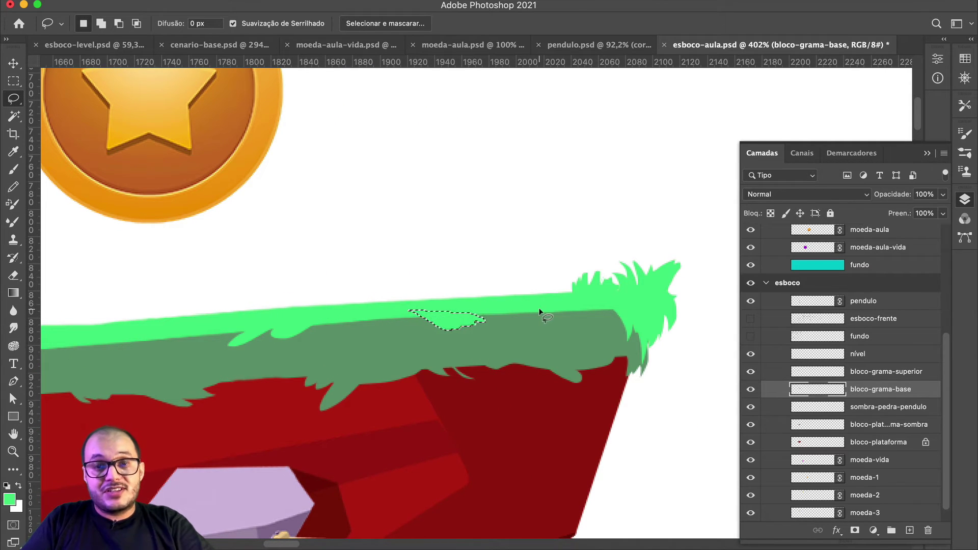
Step: Lasso small hanging blades along the light green strip's lower edge near the right tuft and fill them with light green
{"action": "left_click_drag", "start_coordinate": [540, 311], "coordinate": [529, 315]}
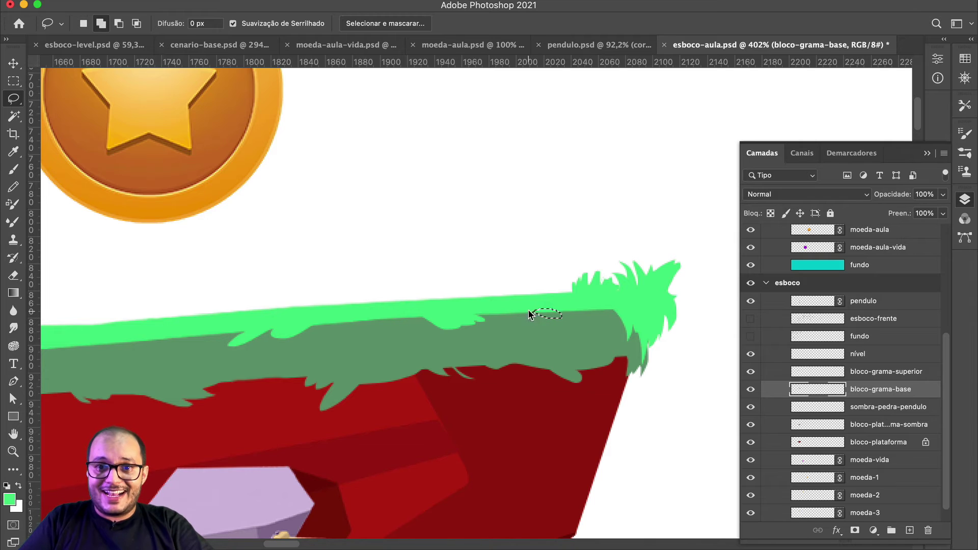
{"action": "key", "text": "shift+BackSpace"}
{"action": "key", "text": "Return"}
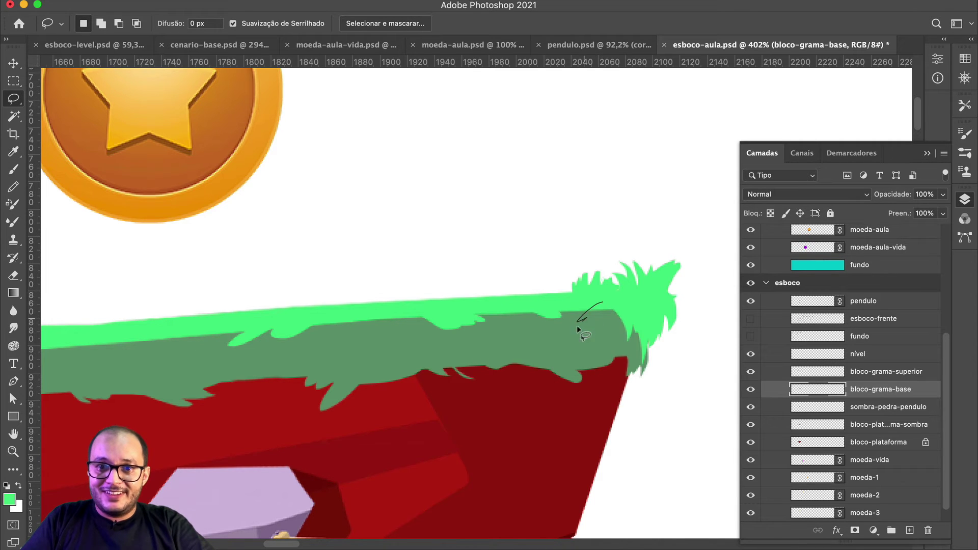
{"action": "key", "text": "shift+BackSpace"}
{"action": "key", "text": "Return"}
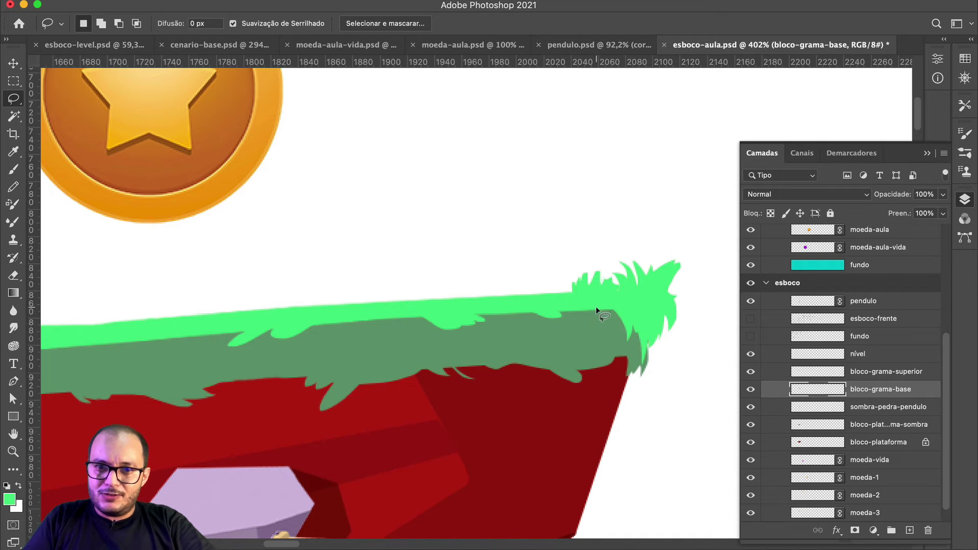
{"action": "mouse_move", "coordinate": [584, 304]}
{"action": "left_mouse_down"}
{"action": "mouse_move", "coordinate": [594, 312]}
{"action": "mouse_move", "coordinate": [586, 320]}
{"action": "left_mouse_up"}
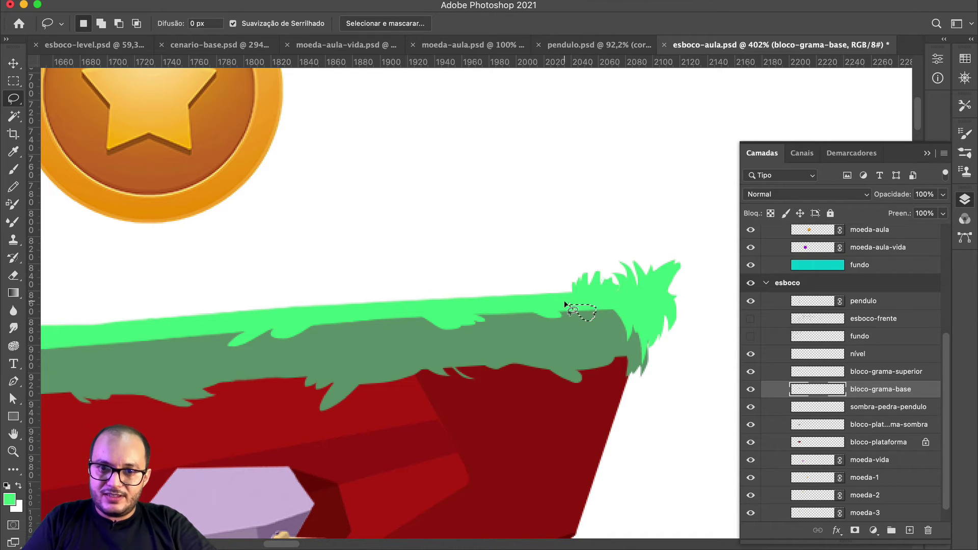
{"action": "key", "text": "shift+BackSpace"}
{"action": "key", "text": "Return"}
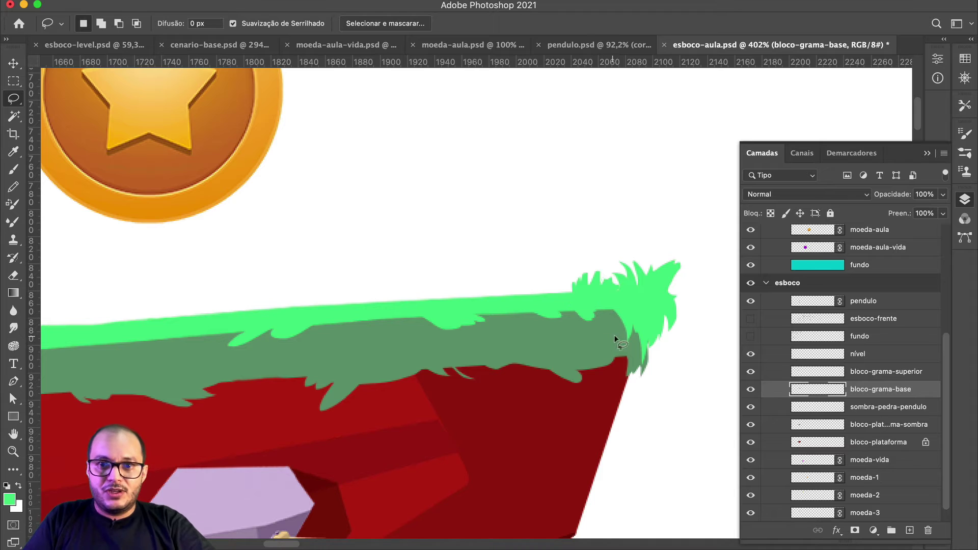
Step: Lasso a thin jagged blade shape under the light green strip near the platform's left end and try to fill it
{"action": "scroll", "coordinate": [370, 330], "scroll_direction": "left", "scroll_amount": 2}
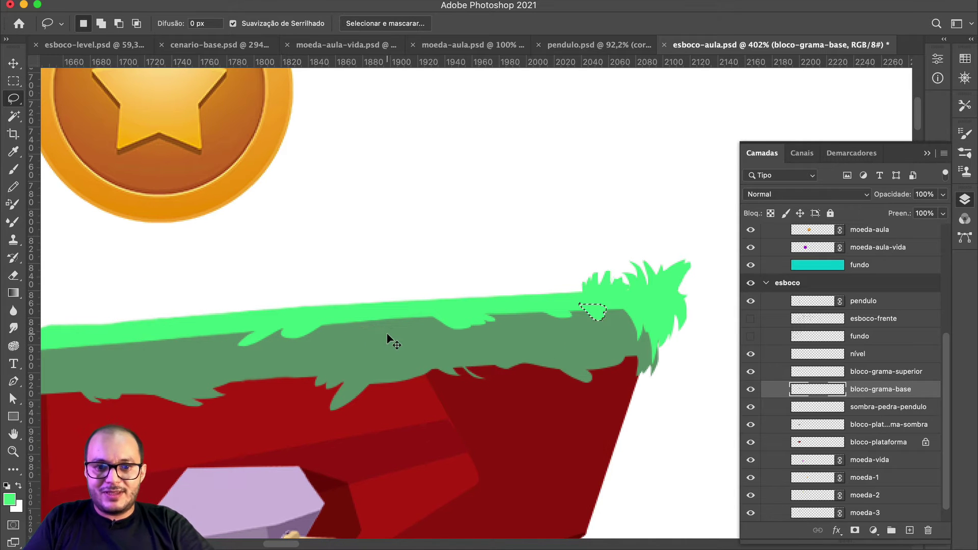
{"action": "left_click_drag", "start_coordinate": [326, 319], "coordinate": [530, 275]}
{"action": "left_click", "coordinate": [356, 283], "text": "super"}
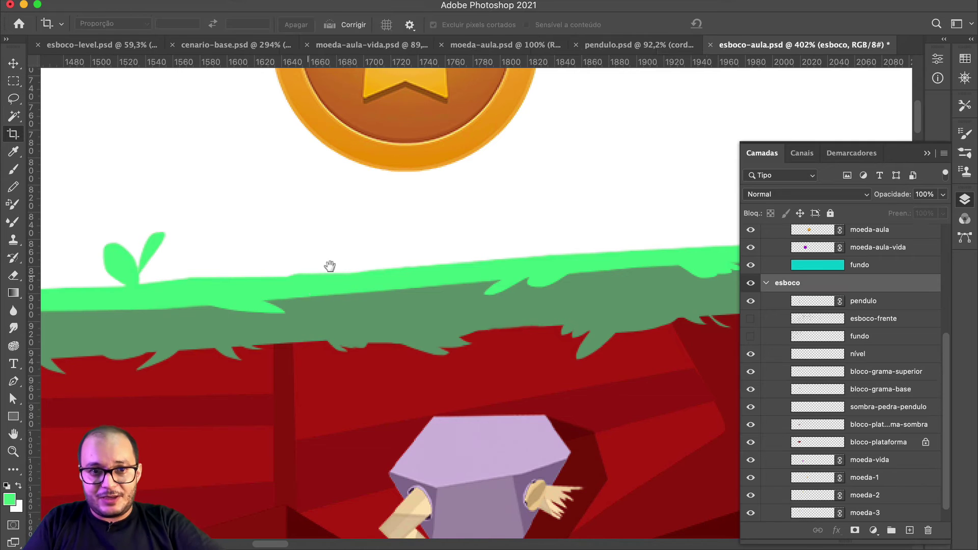
{"action": "key", "text": "c"}
{"action": "scroll", "coordinate": [347, 255], "scroll_direction": "left", "scroll_amount": 10}
{"action": "scroll", "coordinate": [359, 245], "scroll_direction": "left", "scroll_amount": 4}
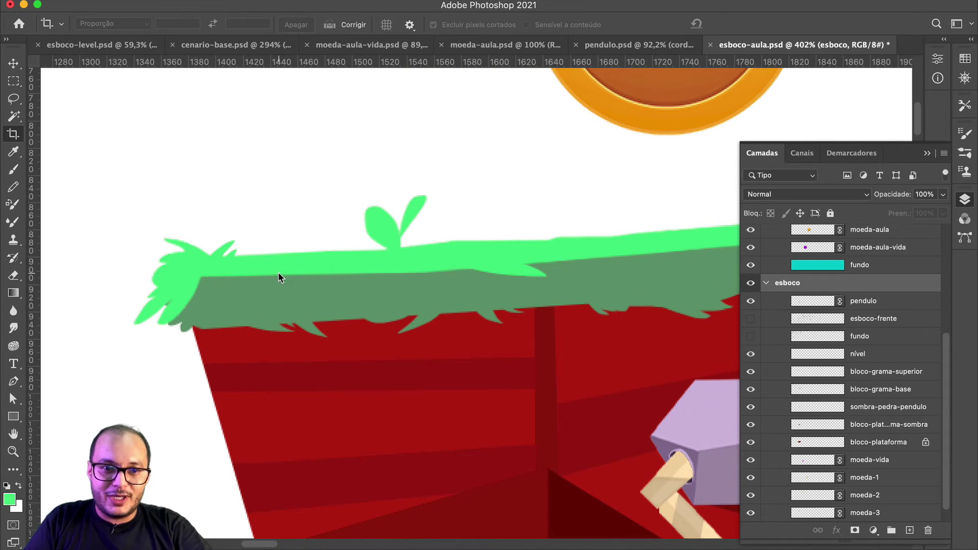
{"action": "key", "text": "l"}
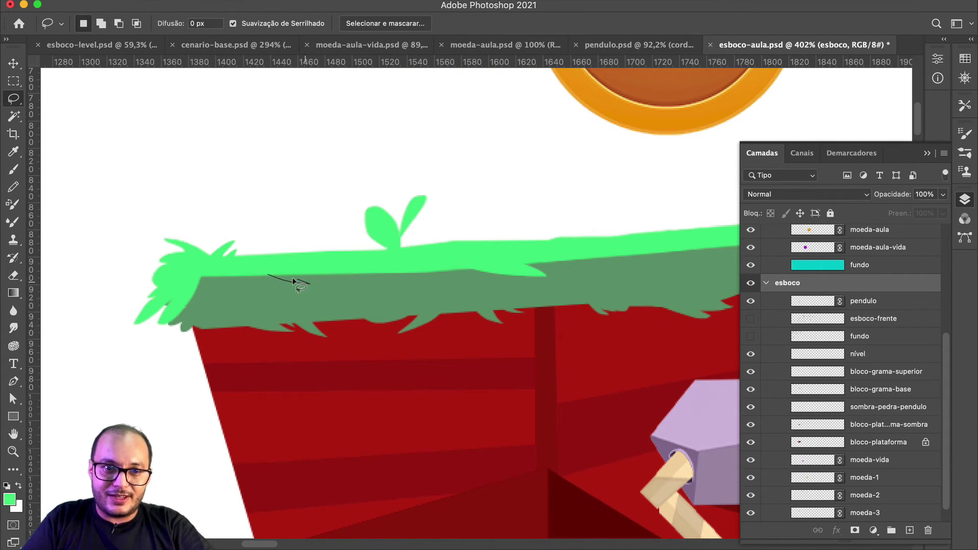
{"action": "left_click_drag", "start_coordinate": [294, 280], "coordinate": [314, 282]}
{"action": "key", "text": "shift+BackSpace"}
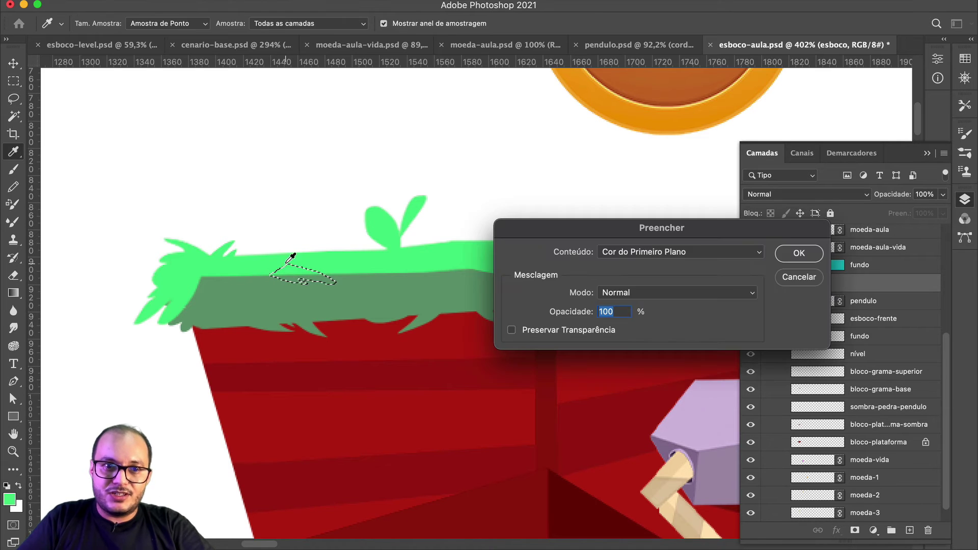
{"action": "key", "text": "Return"}
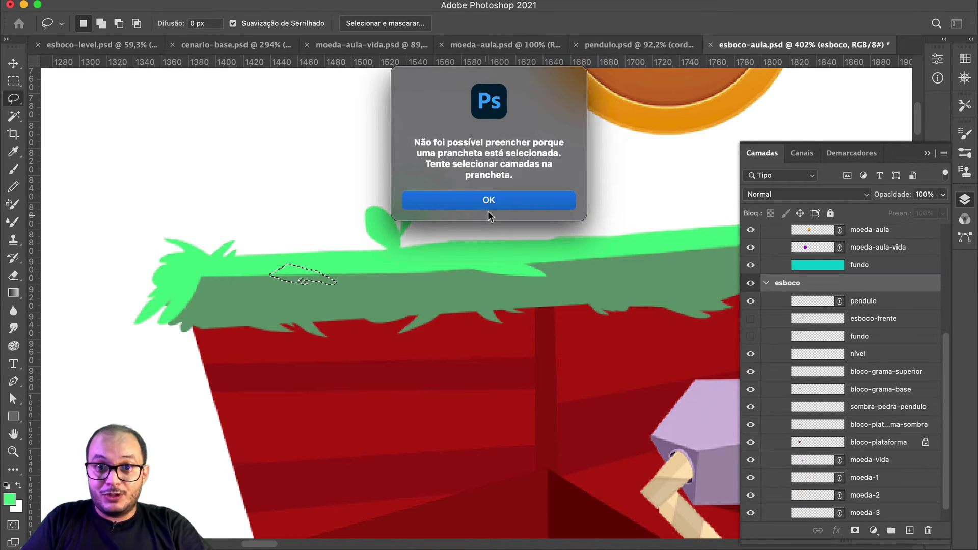
{"action": "left_click", "coordinate": [488, 208]}
Step: Select the bloco-grama-superior layer, fill the lassoed blade shape with light green and deselect
{"action": "scroll", "coordinate": [862, 428], "scroll_direction": "down", "scroll_amount": 1}
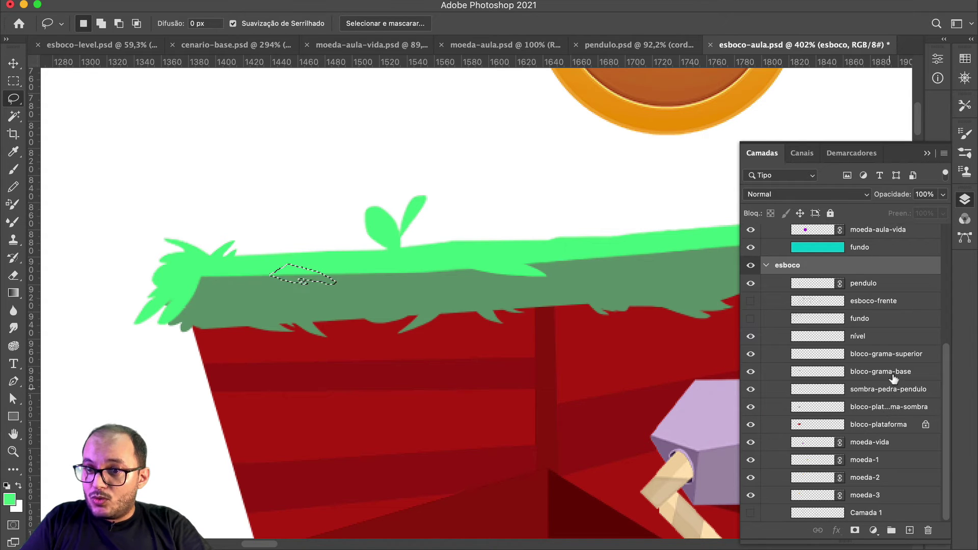
{"action": "left_click", "coordinate": [894, 357]}
{"action": "key", "text": "i"}
{"action": "key", "text": "shift+BackSpace"}
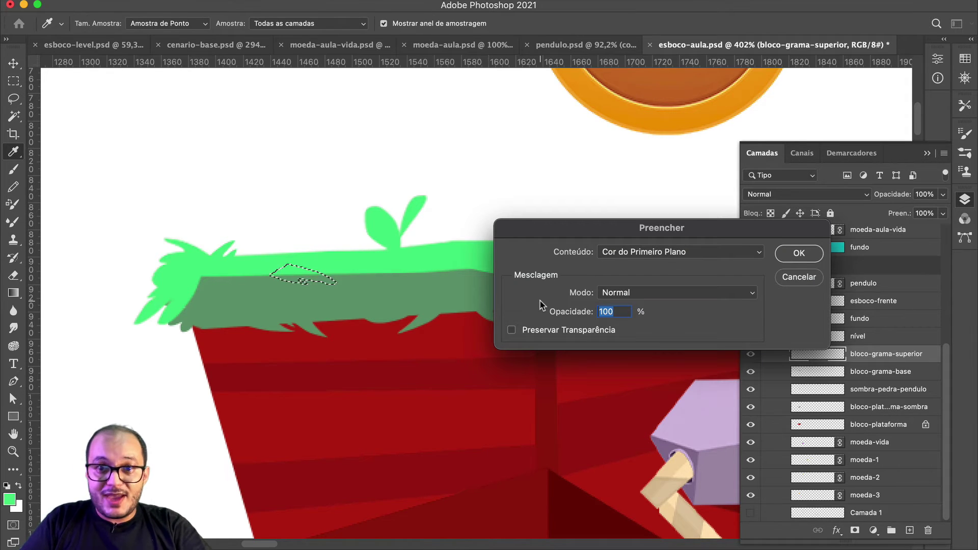
{"action": "key", "text": "Return"}
{"action": "key", "text": "l"}
{"action": "key", "text": "ctrl+d"}
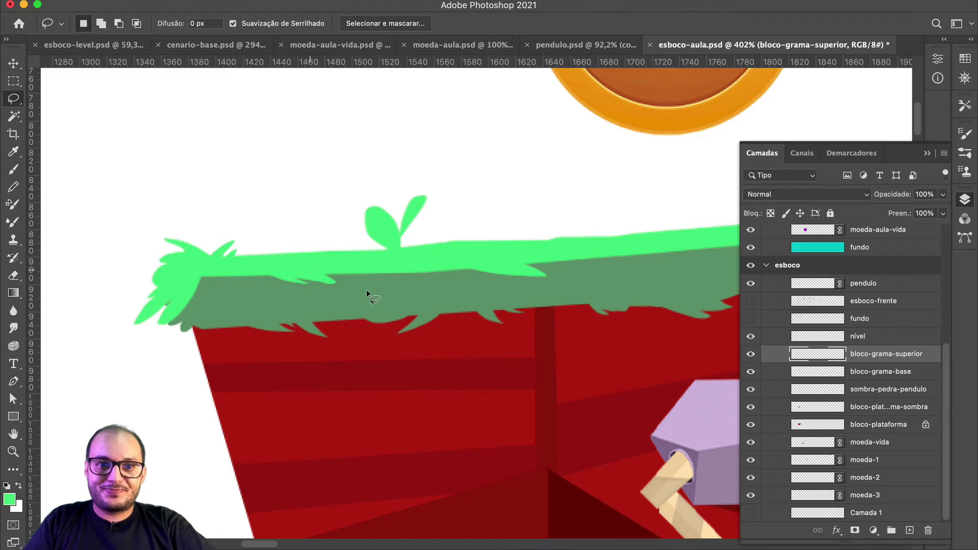
Step: Lasso a small leafy bush on the grass's upper edge between the coin and the right tuft and fill it with light green
{"action": "scroll", "coordinate": [367, 293], "scroll_direction": "down", "scroll_amount": 5}
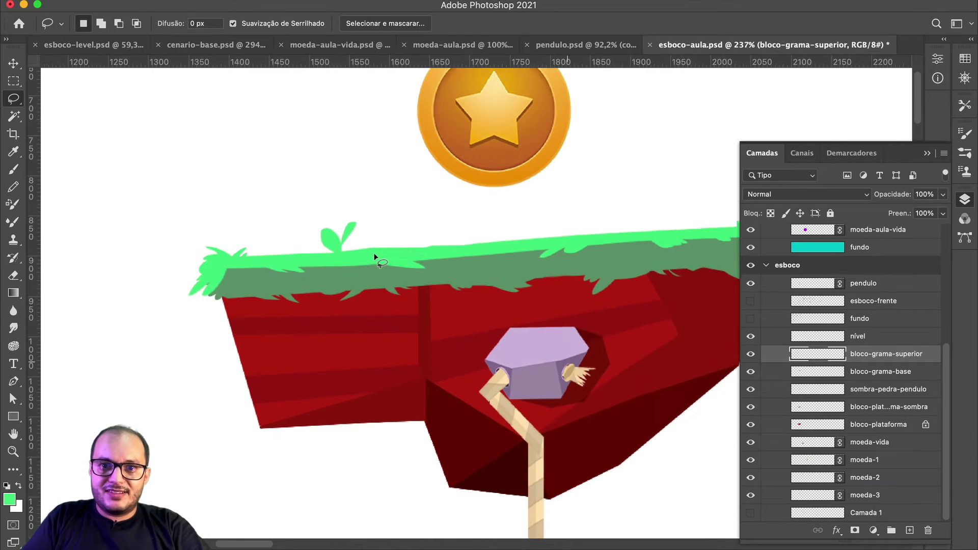
{"action": "left_click_drag", "start_coordinate": [375, 257], "coordinate": [383, 294]}
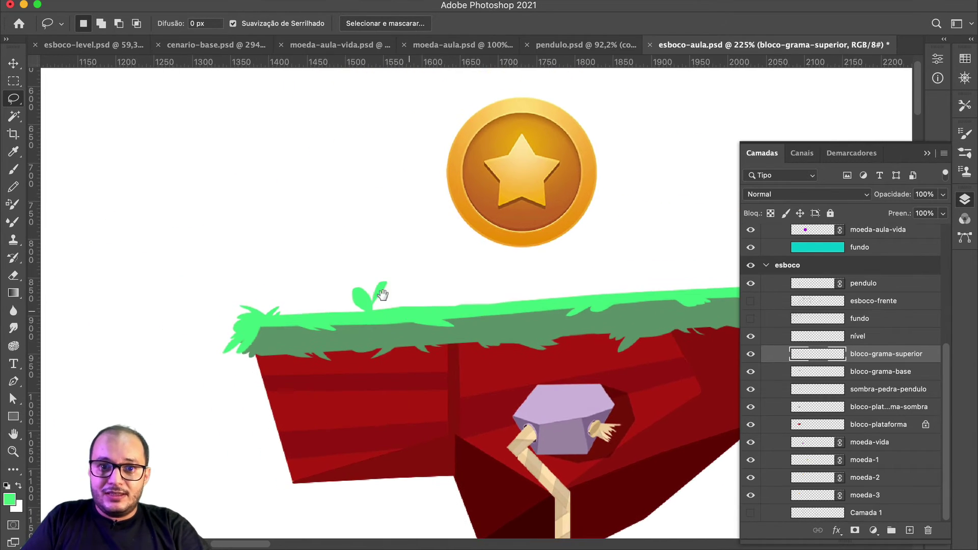
{"action": "left_click_drag", "start_coordinate": [442, 304], "coordinate": [384, 324]}
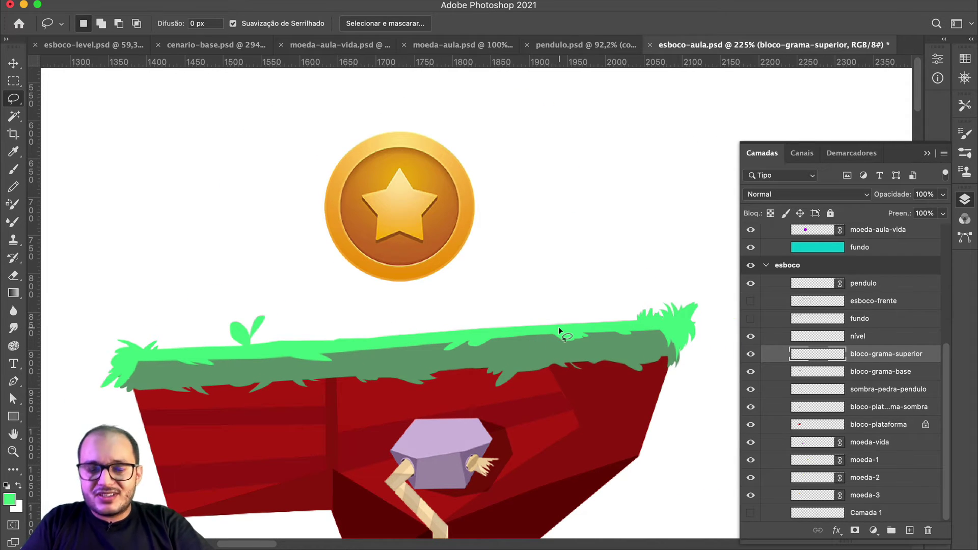
{"action": "scroll", "coordinate": [570, 326], "scroll_direction": "up", "scroll_amount": 5}
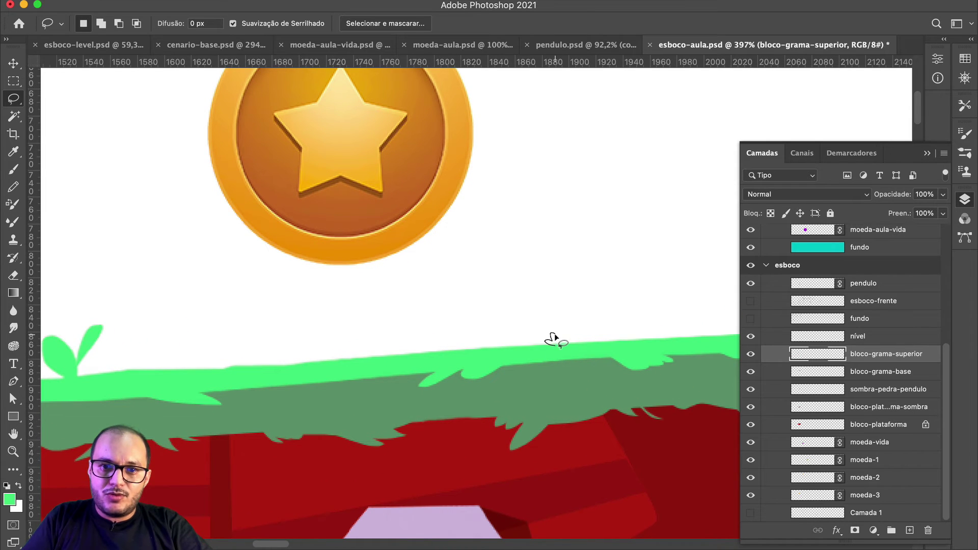
{"action": "mouse_move", "coordinate": [571, 330]}
{"action": "left_mouse_down"}
{"action": "mouse_move", "coordinate": [577, 344]}
{"action": "mouse_move", "coordinate": [547, 343]}
{"action": "left_mouse_up"}
{"action": "key", "text": "shift+BackSpace"}
{"action": "key", "text": "Return"}
Step: Lasso a tall pointed blade with a shorter one beside it on the grass below the coin, fill with light green and deselect
{"action": "scroll", "coordinate": [461, 334], "scroll_direction": "left", "scroll_amount": 4}
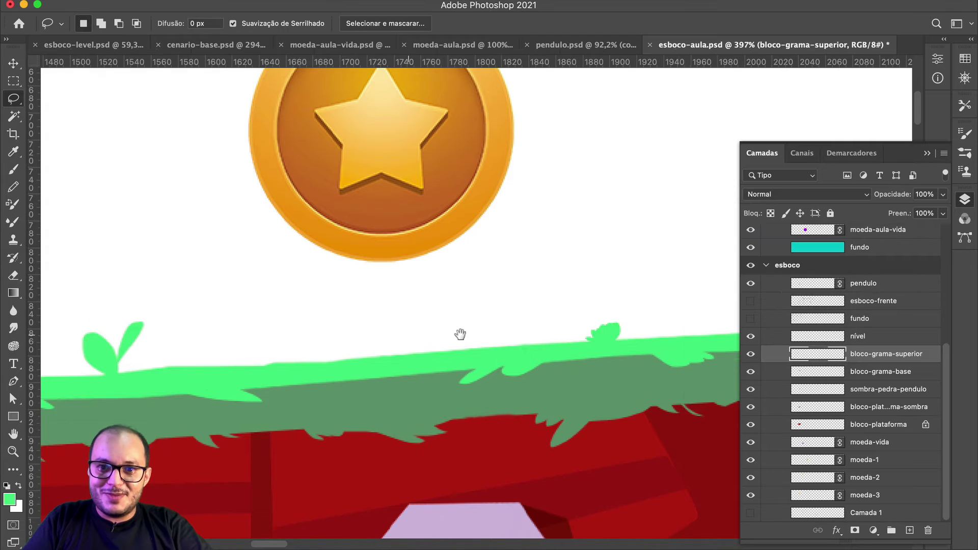
{"action": "mouse_move", "coordinate": [480, 356]}
{"action": "left_mouse_down"}
{"action": "mouse_move", "coordinate": [496, 269]}
{"action": "mouse_move", "coordinate": [490, 331]}
{"action": "mouse_move", "coordinate": [470, 357]}
{"action": "mouse_move", "coordinate": [490, 271]}
{"action": "mouse_move", "coordinate": [484, 360]}
{"action": "mouse_move", "coordinate": [462, 318]}
{"action": "mouse_move", "coordinate": [495, 379]}
{"action": "mouse_move", "coordinate": [499, 350]}
{"action": "left_mouse_up"}
{"action": "mouse_move", "coordinate": [486, 309]}
{"action": "left_mouse_down"}
{"action": "mouse_move", "coordinate": [484, 356]}
{"action": "mouse_move", "coordinate": [487, 310]}
{"action": "left_mouse_up"}
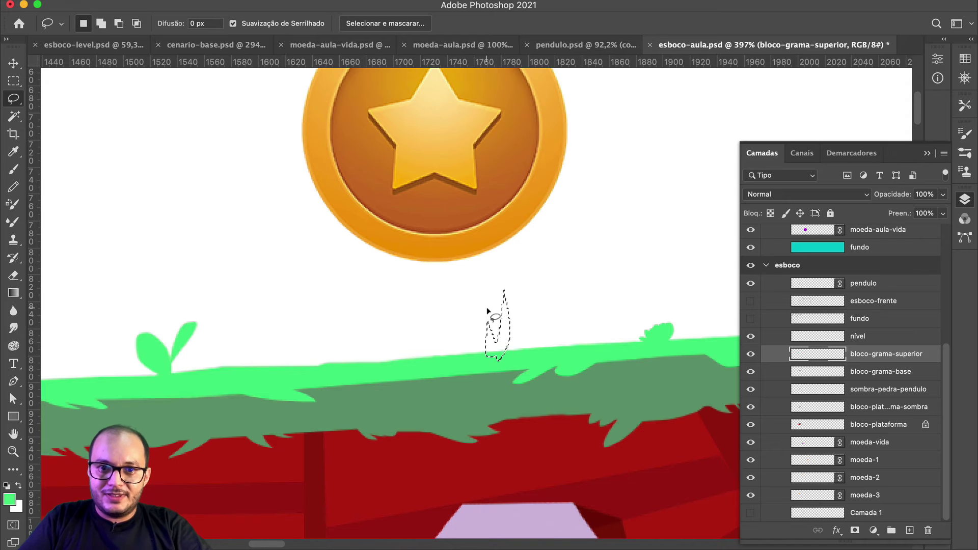
{"action": "key", "text": "shift+F5"}
{"action": "key", "text": "Return"}
{"action": "key", "text": "super+d"}
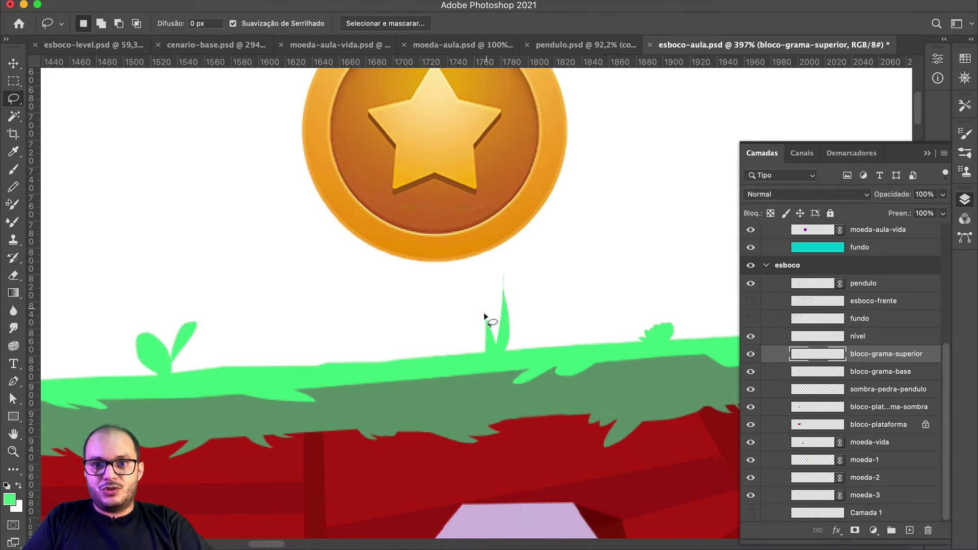
{"action": "scroll", "coordinate": [489, 326], "scroll_direction": "down", "scroll_amount": 5}
{"action": "scroll", "coordinate": [557, 320], "scroll_direction": "right", "scroll_amount": 5}
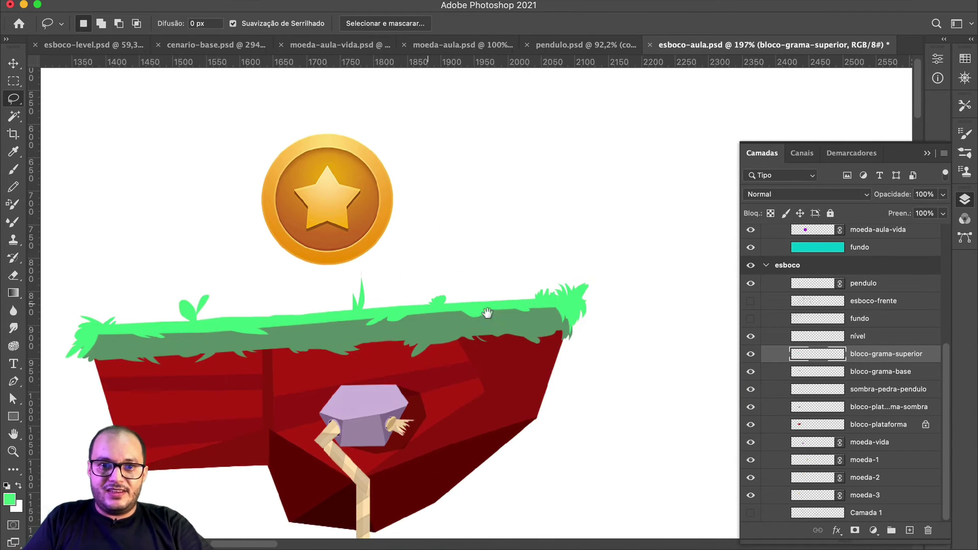
{"action": "scroll", "coordinate": [305, 321], "scroll_direction": "left", "scroll_amount": 5}
{"action": "scroll", "coordinate": [563, 341], "scroll_direction": "right", "scroll_amount": 5}
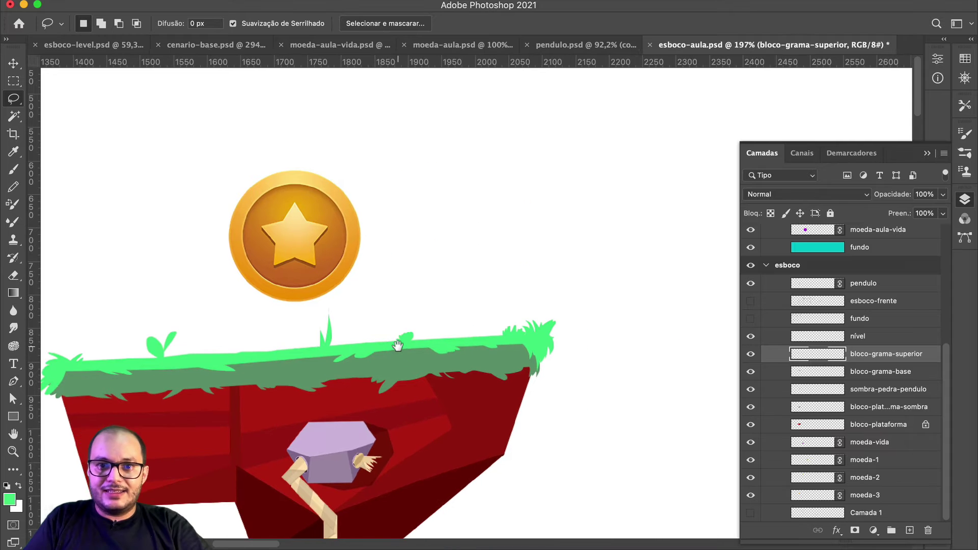
{"action": "scroll", "coordinate": [463, 331], "scroll_direction": "left", "scroll_amount": 5}
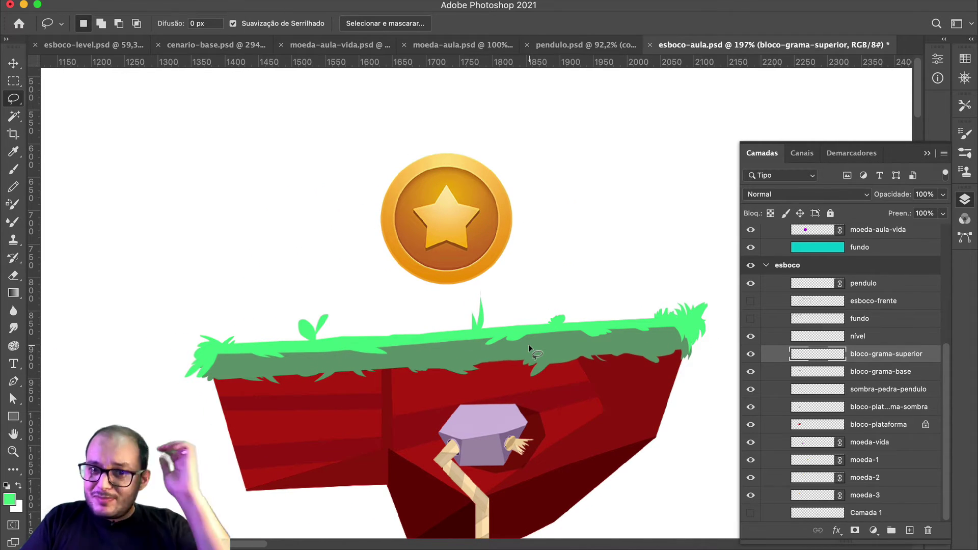
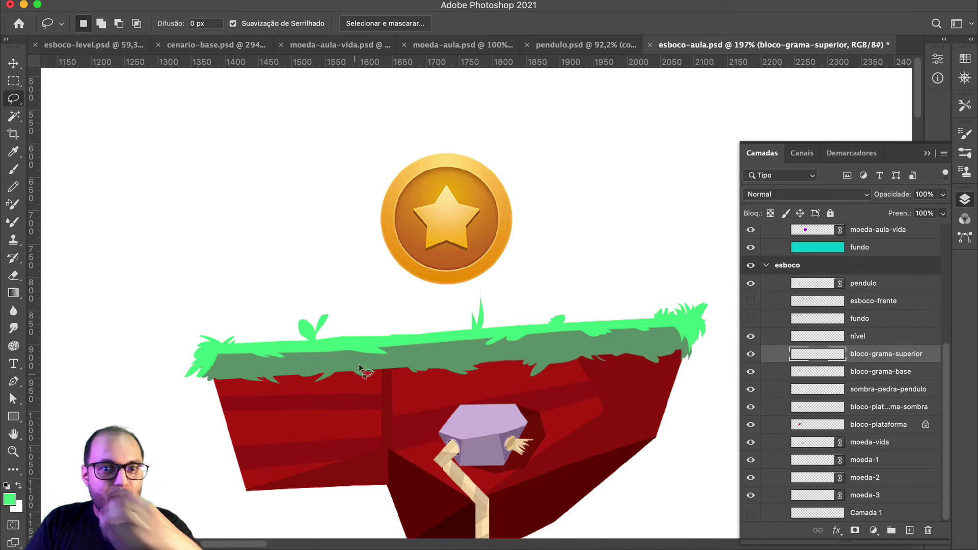
Step: Try to erase the uneven upper edge of the light green grass between the leafy sprout and the tall blade with the Eraser
{"action": "scroll", "coordinate": [352, 331], "scroll_direction": "up", "scroll_amount": 2}
{"action": "scroll", "coordinate": [361, 326], "scroll_direction": "left", "scroll_amount": 3}
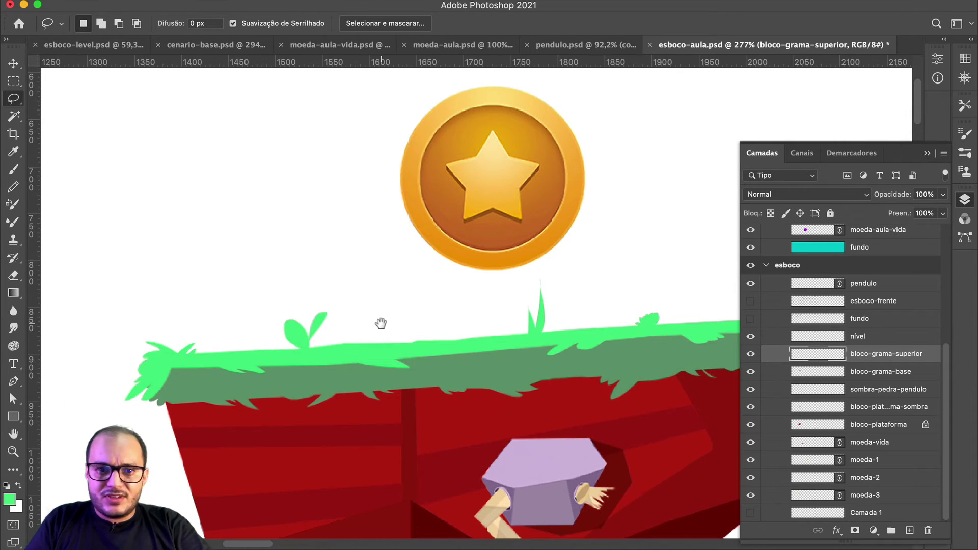
{"action": "key", "text": "e"}
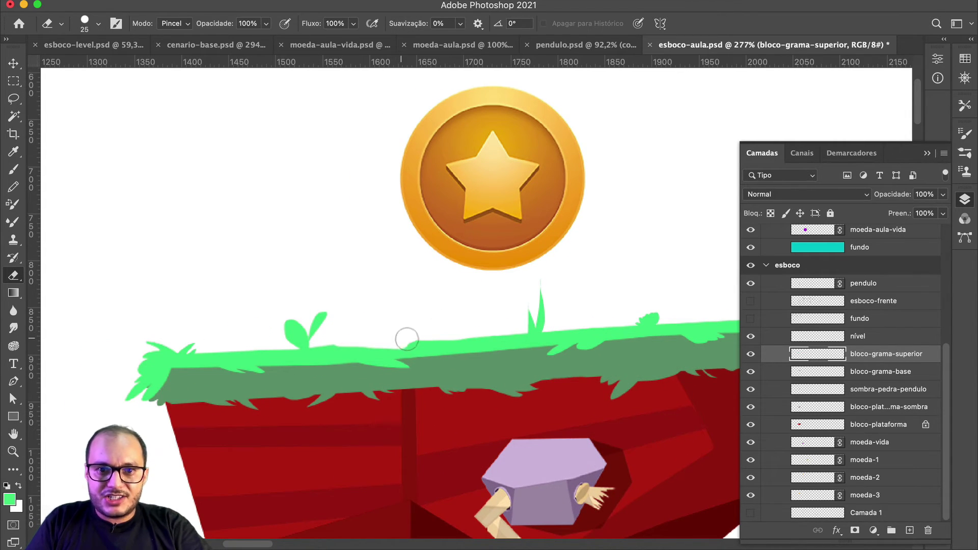
{"action": "left_click_drag", "start_coordinate": [357, 335], "coordinate": [474, 321]}
{"action": "key", "text": "super+z"}
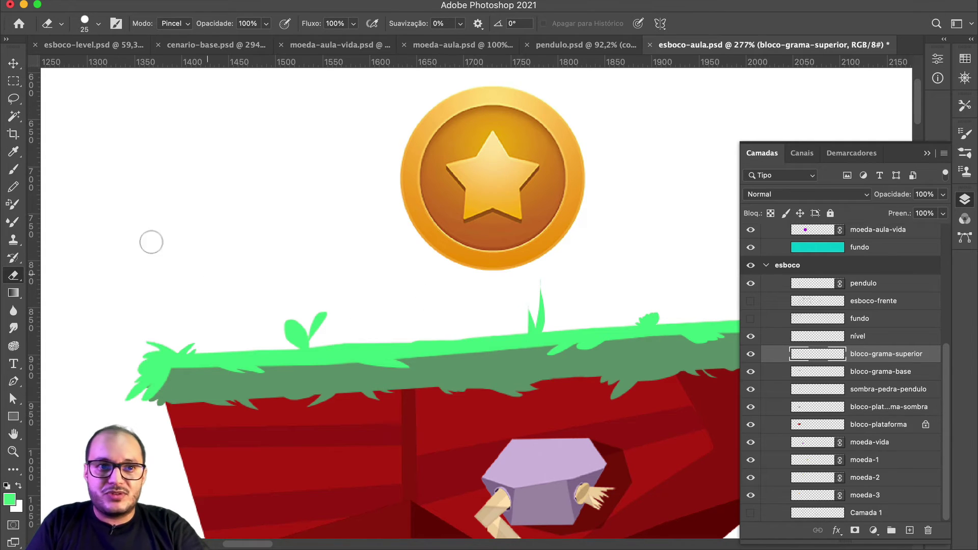
Step: Outline the uneven strip along the grass's upper edge between the leafy sprout and the tall blade with the Polygonal Lasso, delete it and deselect
{"action": "left_click", "coordinate": [13, 98]}
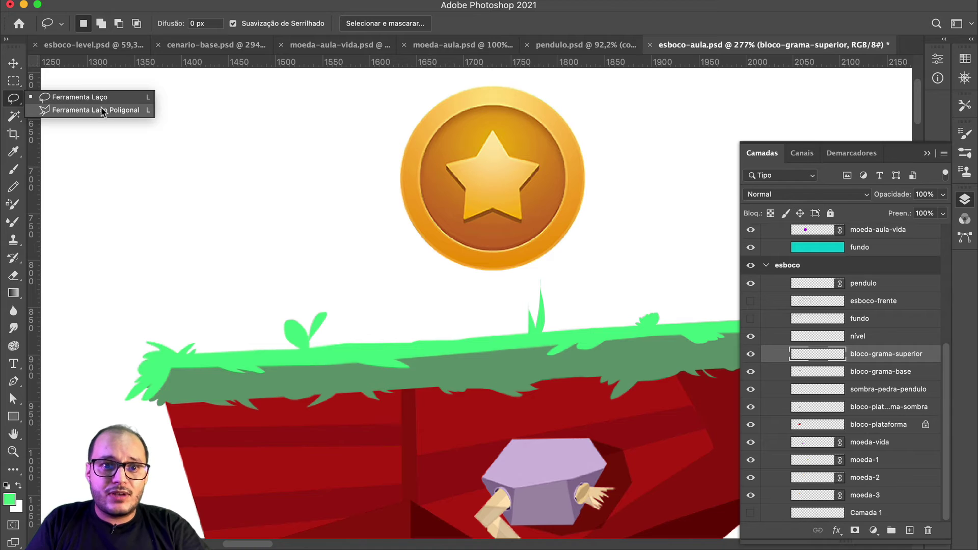
{"action": "left_click", "coordinate": [102, 110]}
{"action": "left_click", "coordinate": [311, 348]}
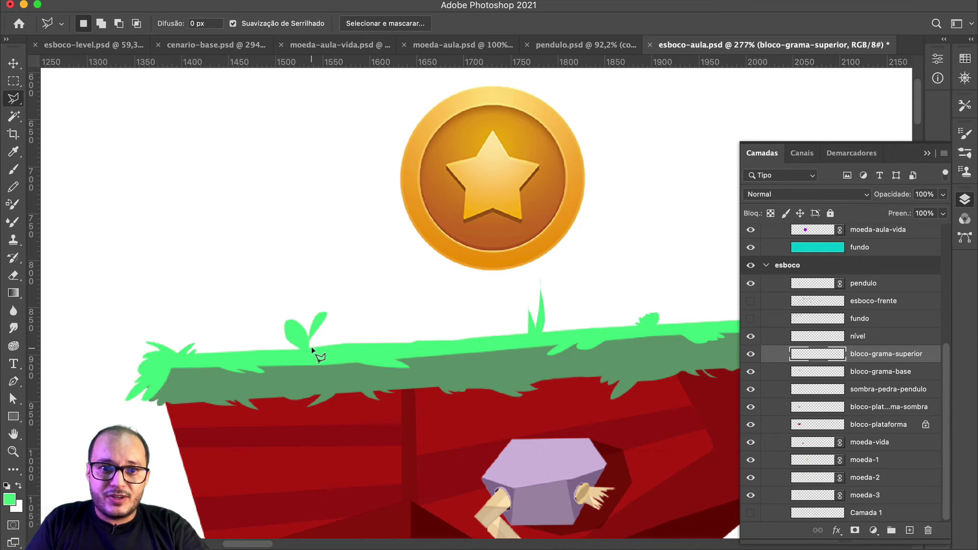
{"action": "left_click", "coordinate": [443, 343]}
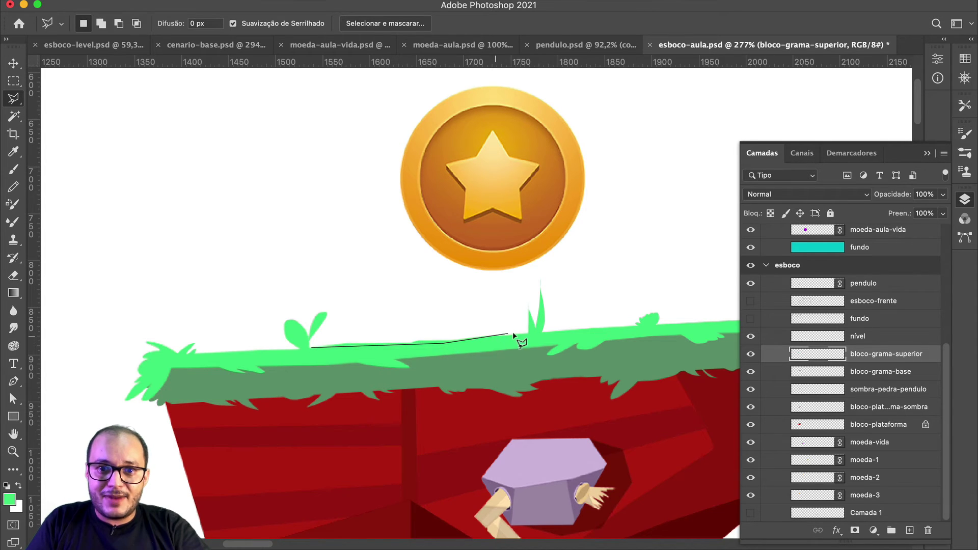
{"action": "left_click", "coordinate": [526, 331]}
{"action": "left_click", "coordinate": [393, 309]}
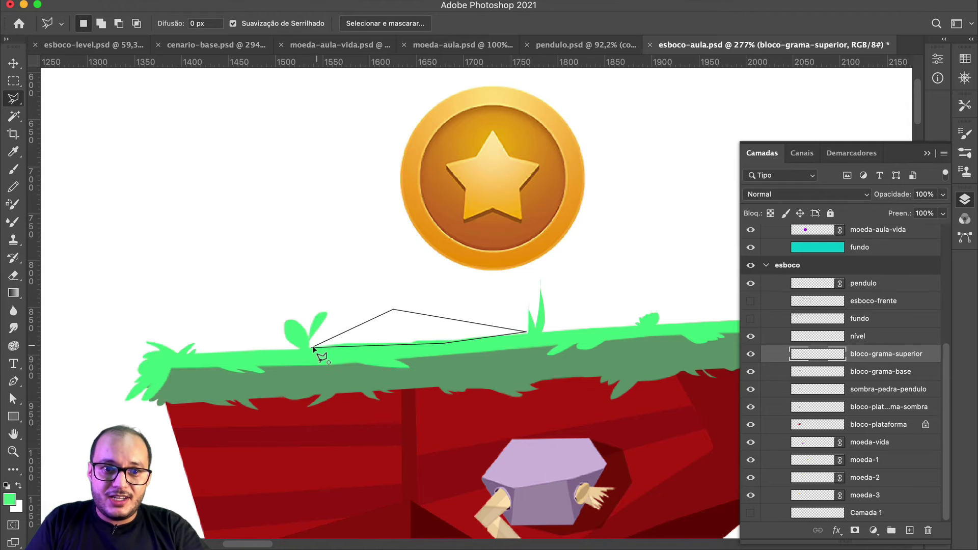
{"action": "left_click", "coordinate": [313, 347]}
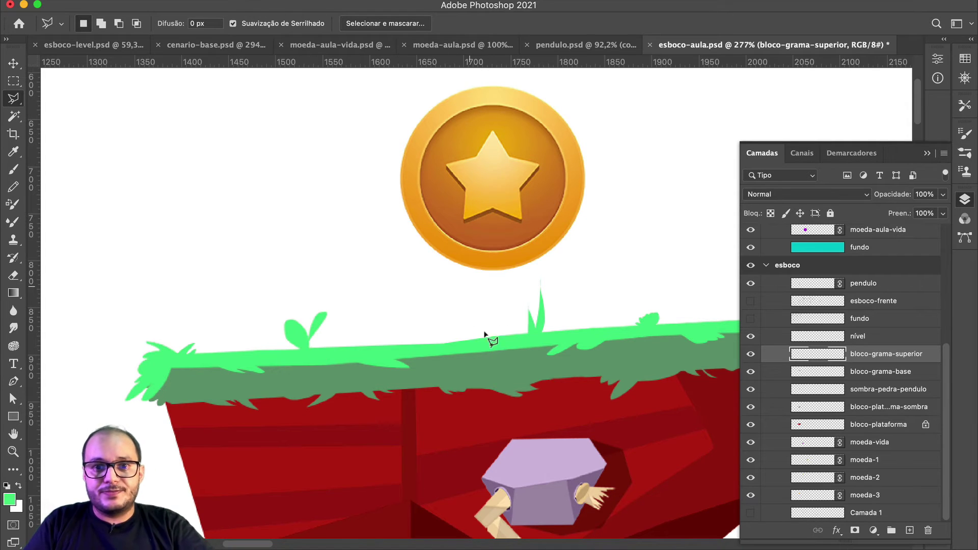
{"action": "scroll", "coordinate": [510, 347], "scroll_direction": "down", "scroll_amount": 5}
{"action": "scroll", "coordinate": [509, 346], "scroll_direction": "right", "scroll_amount": 5}
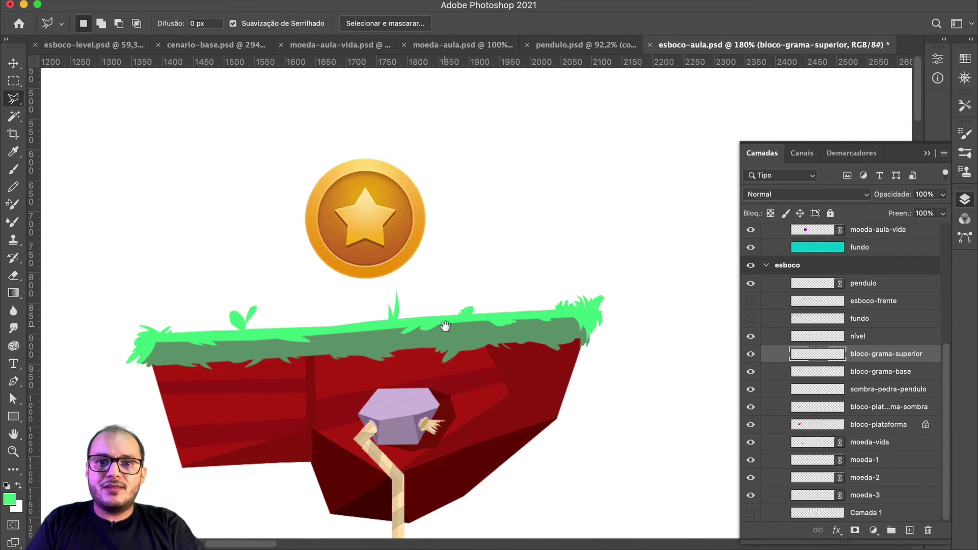
Step: Change back to the freehand Lasso and look at the platform in cenario-base.psd as reference before returning to esboco-aula.psd
{"action": "left_click", "coordinate": [13, 101]}
{"action": "left_click", "coordinate": [79, 97]}
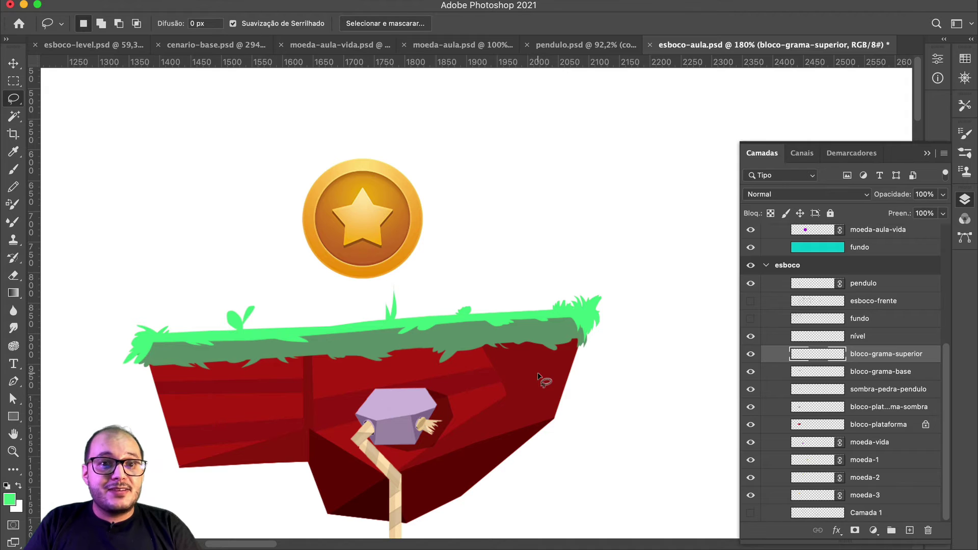
{"action": "left_click", "coordinate": [203, 45]}
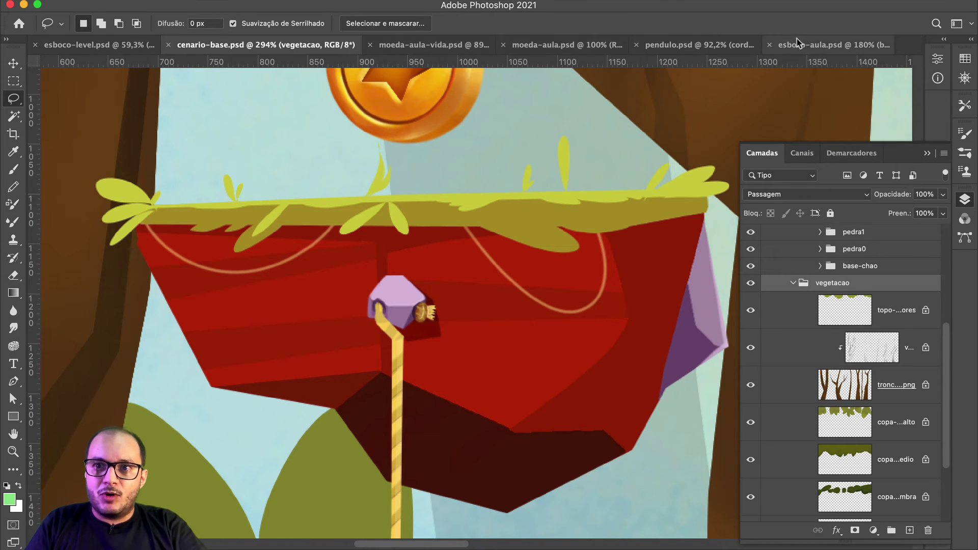
{"action": "left_click", "coordinate": [811, 46]}
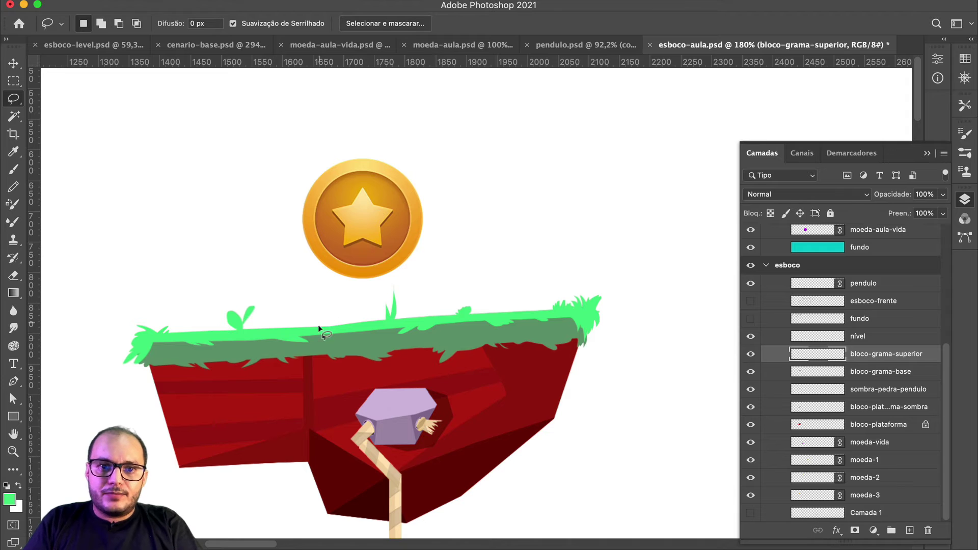
Step: Lasso a small spiky tuft on the grass's upper edge midway between the leafy sprout and the tall blade, fill it with light green and deselect
{"action": "scroll", "coordinate": [313, 330], "scroll_direction": "up", "scroll_amount": 5}
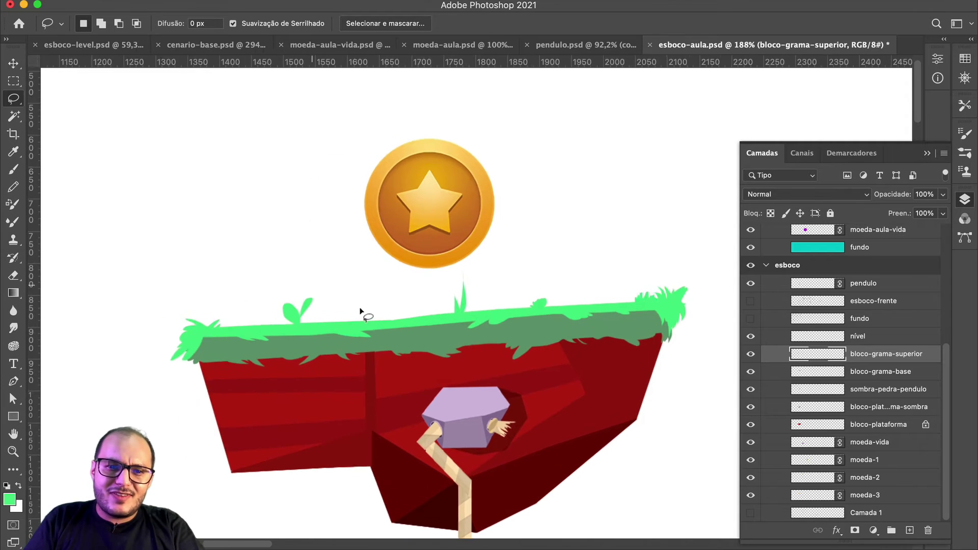
{"action": "scroll", "coordinate": [316, 328], "scroll_direction": "up", "scroll_amount": 1}
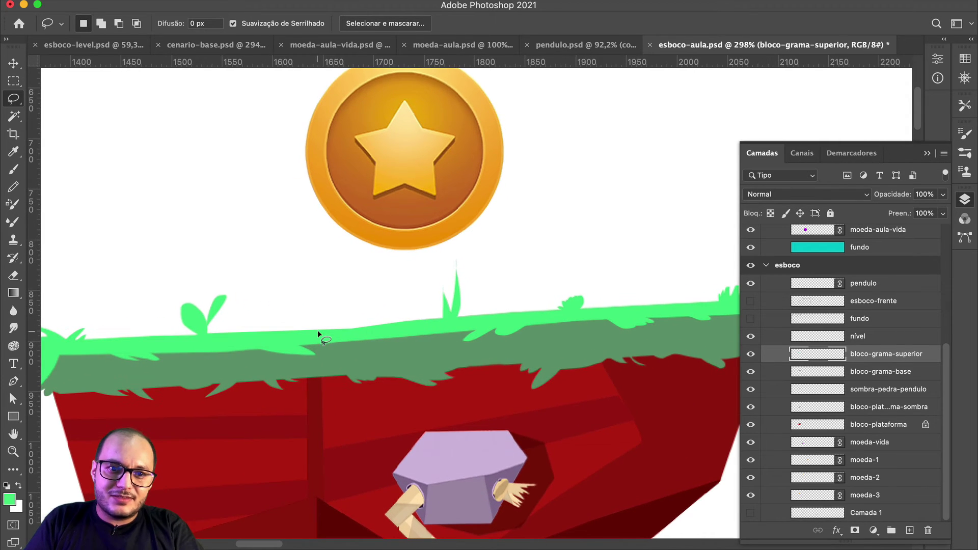
{"action": "mouse_move", "coordinate": [304, 323]}
{"action": "left_mouse_down"}
{"action": "mouse_move", "coordinate": [317, 329]}
{"action": "mouse_move", "coordinate": [319, 312]}
{"action": "mouse_move", "coordinate": [320, 323]}
{"action": "mouse_move", "coordinate": [342, 312]}
{"action": "mouse_move", "coordinate": [325, 332]}
{"action": "left_mouse_up"}
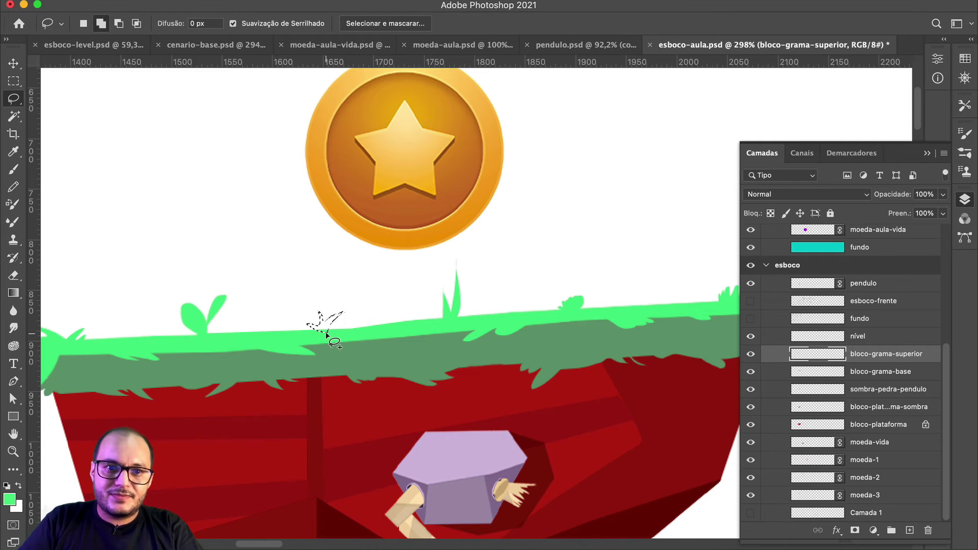
{"action": "key", "text": "shift+BackSpace"}
{"action": "key", "text": "Return"}
{"action": "key", "text": "ctrl+d"}
{"action": "scroll", "coordinate": [402, 320], "scroll_direction": "down", "scroll_amount": 4}
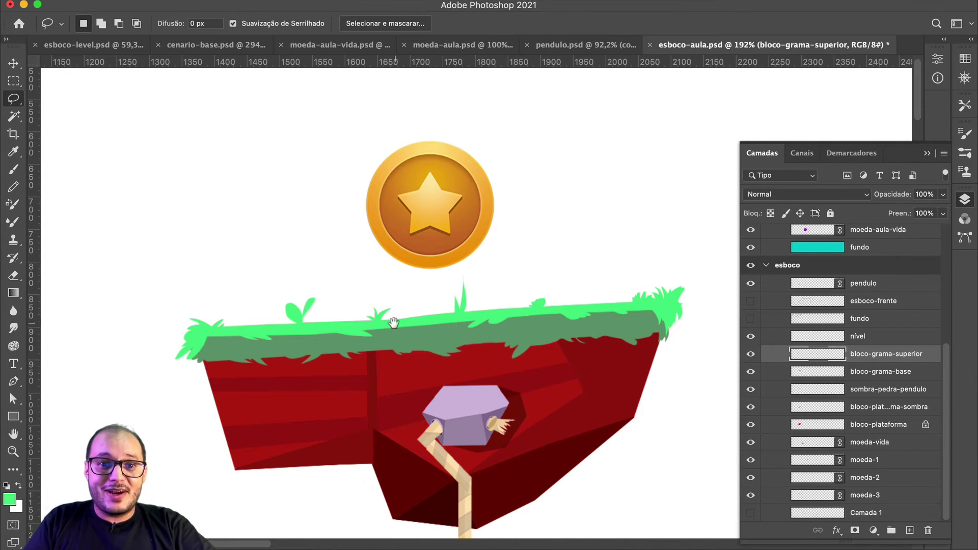
Step: Reduce the Brush size to 1 px and try painting a hanging vine loop under the platform grass's left part, undoing the test strokes
{"action": "scroll", "coordinate": [393, 323], "scroll_direction": "down", "scroll_amount": 3}
{"action": "scroll", "coordinate": [393, 323], "scroll_direction": "left", "scroll_amount": 2}
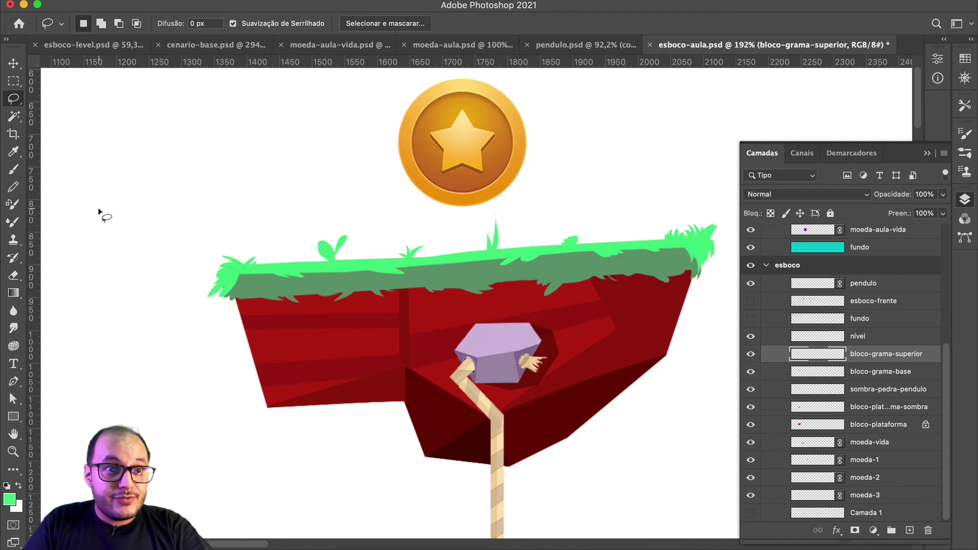
{"action": "key", "text": "b"}
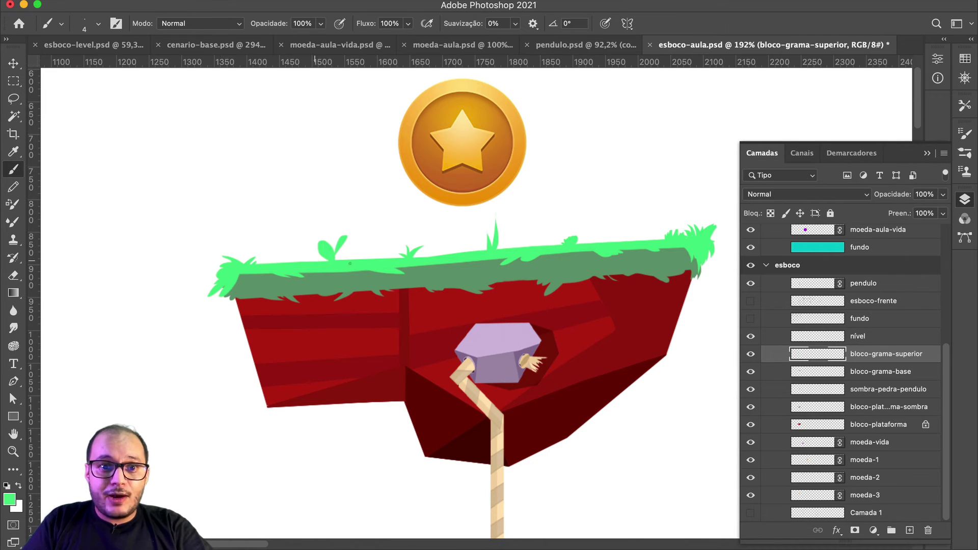
{"action": "mouse_move", "coordinate": [268, 282]}
{"action": "left_mouse_down"}
{"action": "mouse_move", "coordinate": [299, 322]}
{"action": "mouse_move", "coordinate": [351, 279]}
{"action": "left_mouse_up"}
{"action": "key", "text": "super+z"}
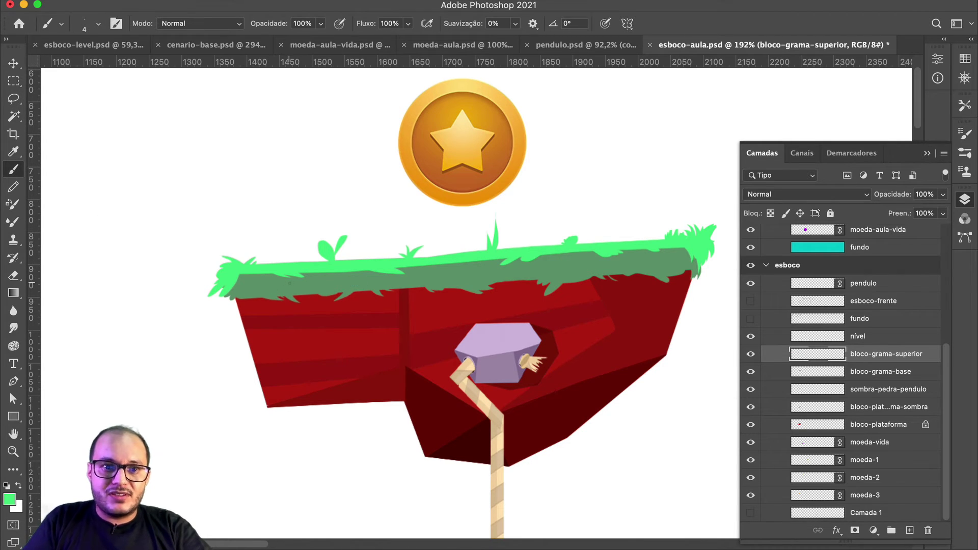
{"action": "scroll", "coordinate": [482, 322], "scroll_direction": "up", "scroll_amount": 3, "text": "alt"}
{"action": "scroll", "coordinate": [284, 284], "scroll_direction": "up", "scroll_amount": 2, "text": "alt"}
{"action": "key", "text": "bracketleft"}
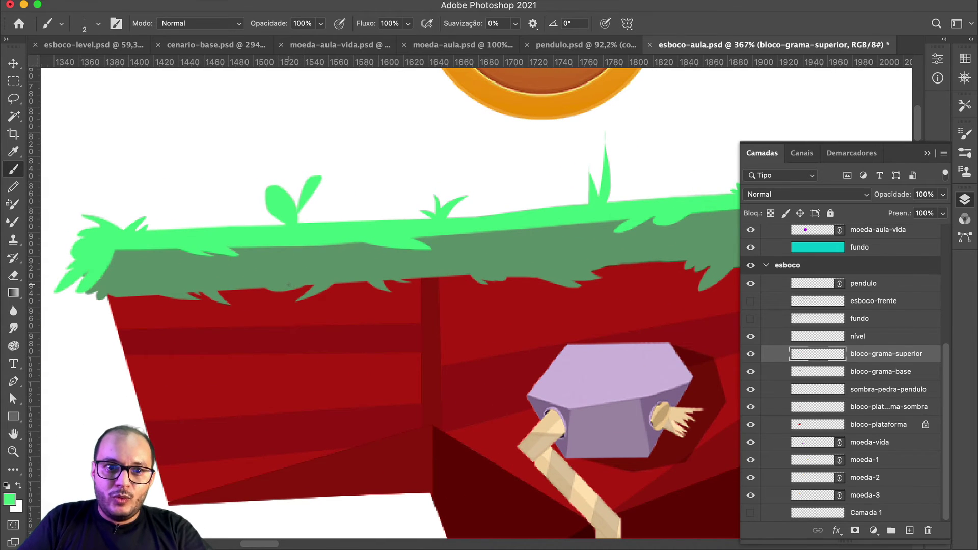
{"action": "mouse_move", "coordinate": [217, 253]}
{"action": "left_mouse_down"}
{"action": "mouse_move", "coordinate": [301, 303]}
{"action": "mouse_move", "coordinate": [312, 245]}
{"action": "left_mouse_up"}
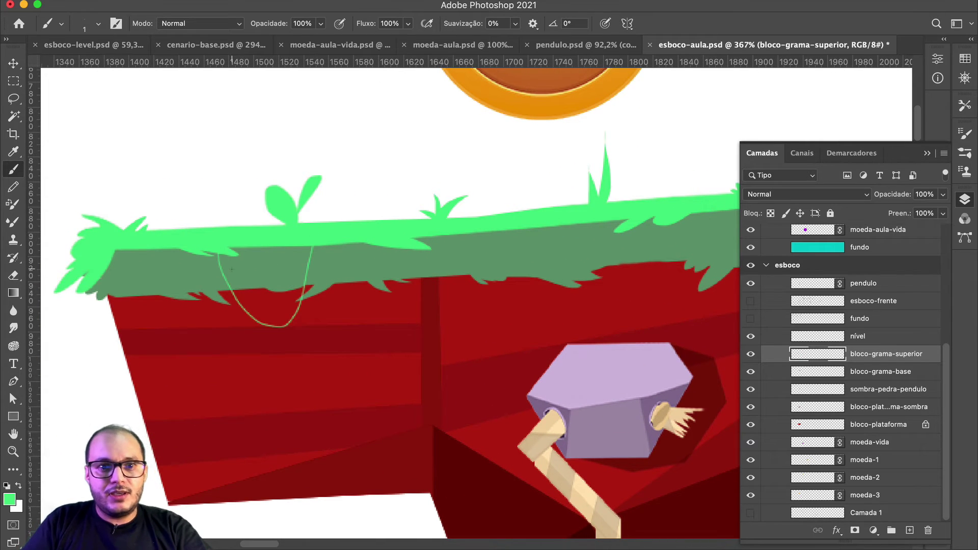
{"action": "key", "text": "super+z"}
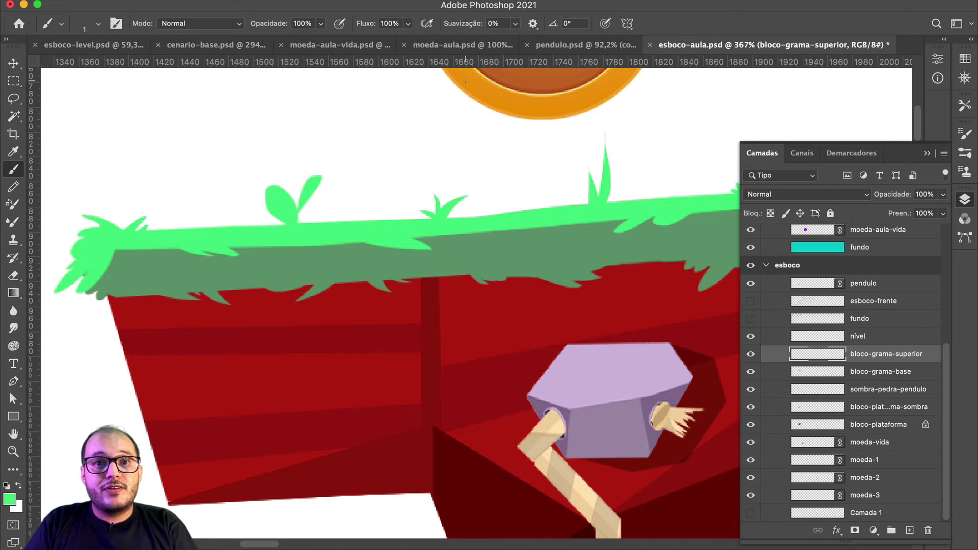
Step: Set the brush smoothing to 100% and paint a thin light green vine loop hanging from the grass near the platform's left end
{"action": "left_click", "coordinate": [516, 24]}
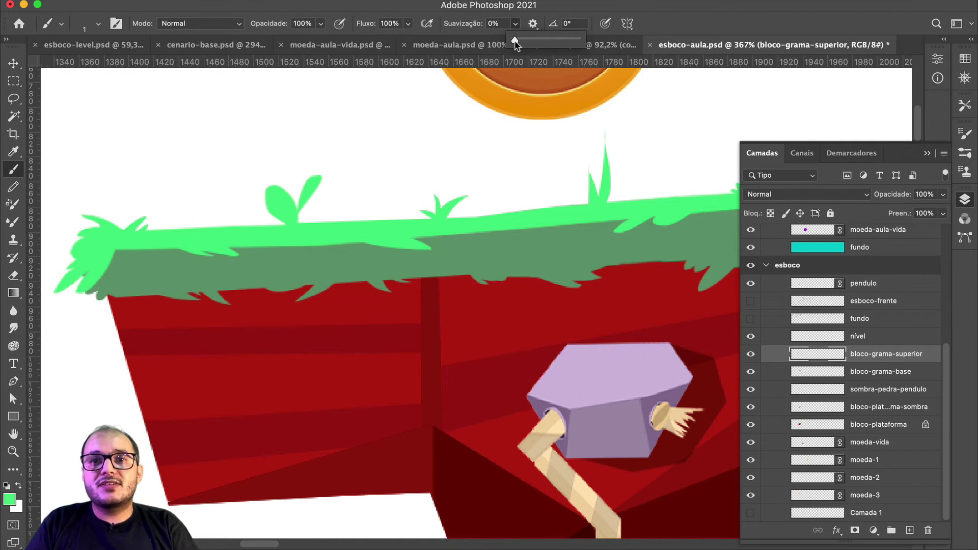
{"action": "left_click_drag", "start_coordinate": [515, 40], "coordinate": [577, 39]}
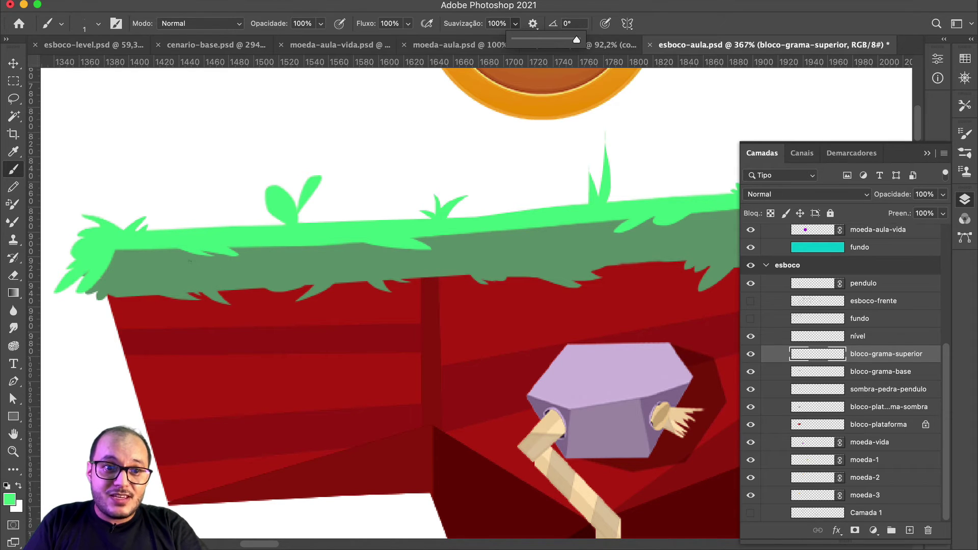
{"action": "left_click", "coordinate": [148, 249]}
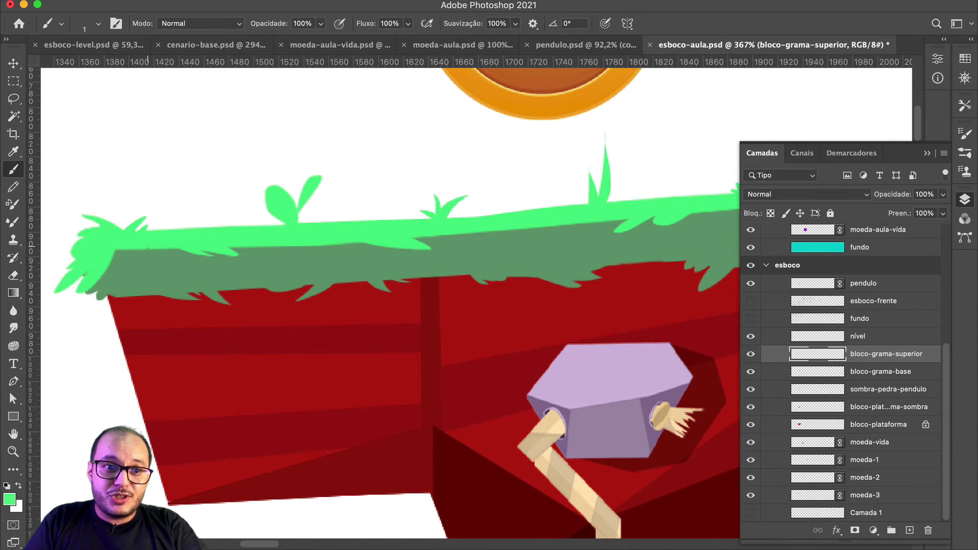
{"action": "mouse_move", "coordinate": [187, 304]}
{"action": "left_mouse_down"}
{"action": "mouse_move", "coordinate": [231, 318]}
{"action": "mouse_move", "coordinate": [316, 270]}
{"action": "left_mouse_up"}
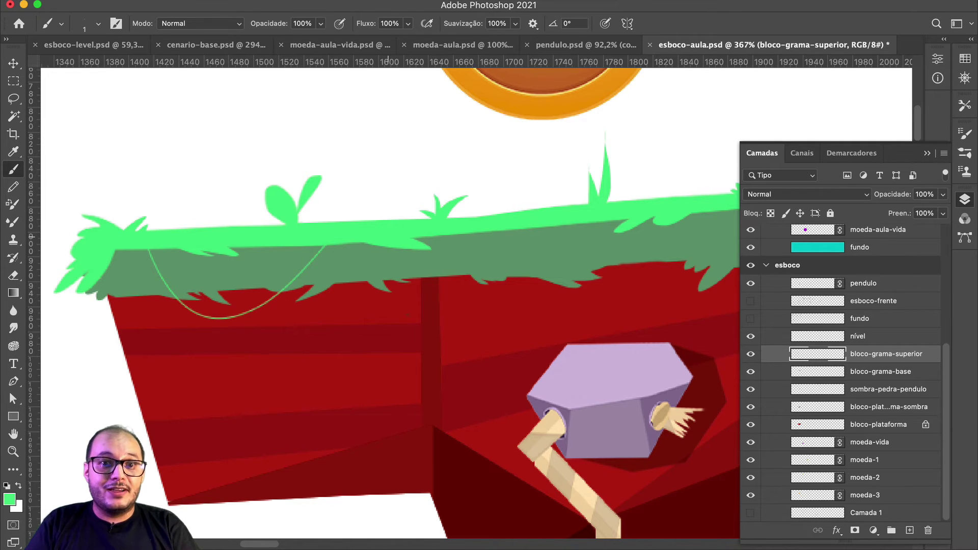
Step: Paint a second thin vine loop hanging from the grass between the tall blade and the small bush, undoing the looped first attempt
{"action": "mouse_move", "coordinate": [391, 248]}
{"action": "left_mouse_down"}
{"action": "mouse_move", "coordinate": [476, 328]}
{"action": "mouse_move", "coordinate": [511, 279]}
{"action": "mouse_move", "coordinate": [446, 326]}
{"action": "mouse_move", "coordinate": [558, 309]}
{"action": "left_mouse_up"}
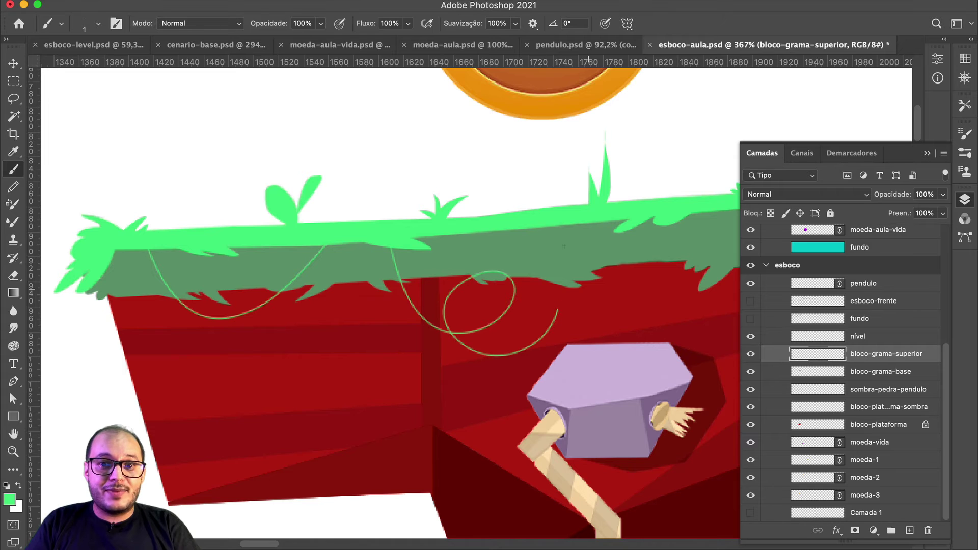
{"action": "key", "text": "ctrl+z"}
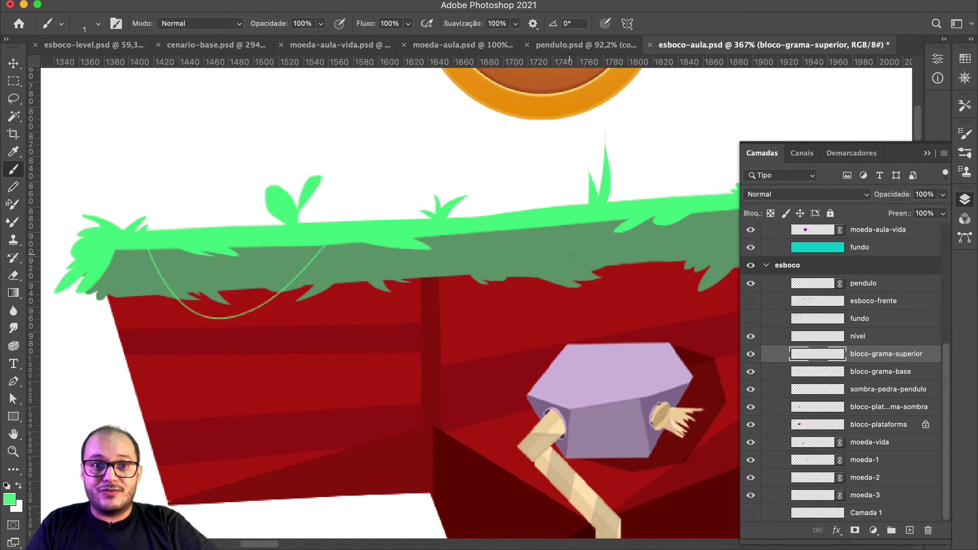
{"action": "mouse_move", "coordinate": [535, 240]}
{"action": "left_mouse_down"}
{"action": "mouse_move", "coordinate": [447, 255]}
{"action": "mouse_move", "coordinate": [414, 237]}
{"action": "mouse_move", "coordinate": [483, 285]}
{"action": "mouse_move", "coordinate": [606, 255]}
{"action": "mouse_move", "coordinate": [634, 220]}
{"action": "left_mouse_up"}
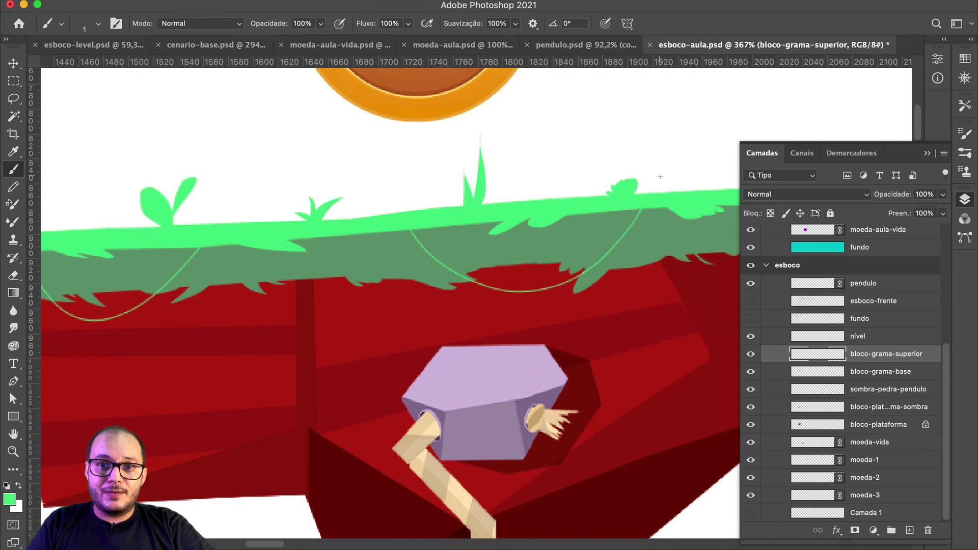
Step: Paint a third, deeper vine loop overlapping the second one and ending near the right tuft, undoing the misplaced first stroke
{"action": "left_click_drag", "start_coordinate": [660, 176], "coordinate": [447, 209]}
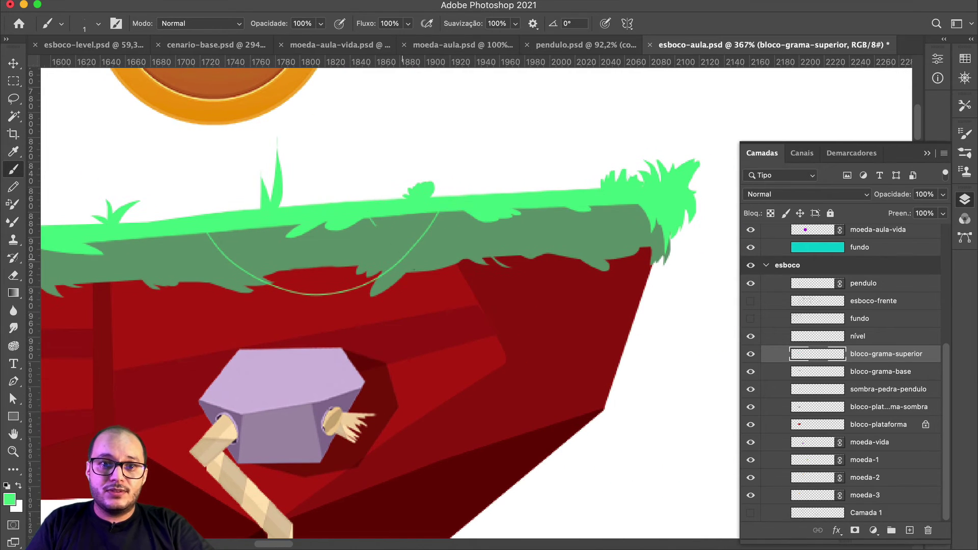
{"action": "mouse_move", "coordinate": [375, 226]}
{"action": "left_mouse_down"}
{"action": "mouse_move", "coordinate": [406, 253]}
{"action": "mouse_move", "coordinate": [553, 295]}
{"action": "left_mouse_up"}
{"action": "key", "text": "ctrl+z"}
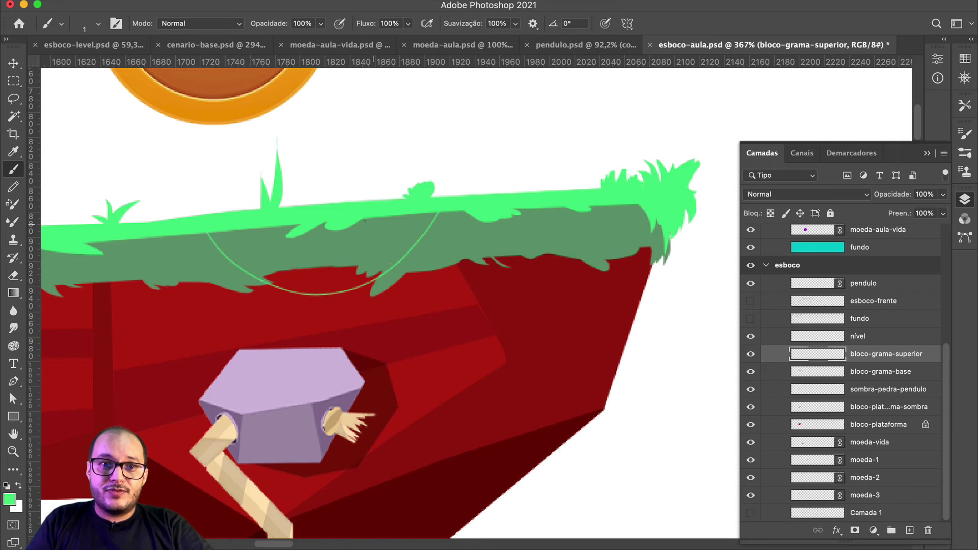
{"action": "mouse_move", "coordinate": [334, 253]}
{"action": "left_mouse_down"}
{"action": "mouse_move", "coordinate": [443, 322]}
{"action": "mouse_move", "coordinate": [546, 285]}
{"action": "mouse_move", "coordinate": [577, 213]}
{"action": "left_mouse_up"}
Step: Activate the Move tool and select the light green grass on the canvas so the bloco-grama-superior layer is active
{"action": "key", "text": "v"}
{"action": "left_click", "coordinate": [438, 175]}
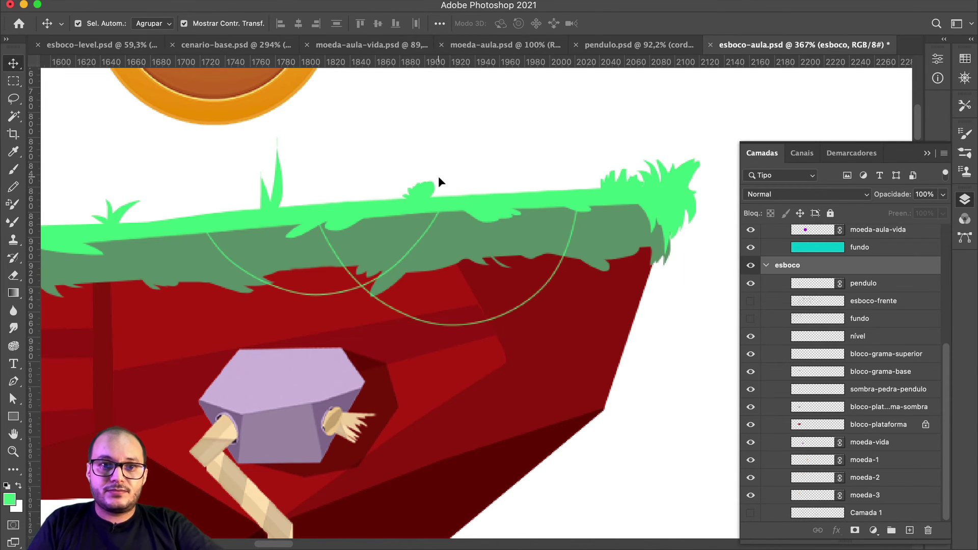
{"action": "scroll", "coordinate": [436, 201], "scroll_direction": "down", "scroll_amount": 2}
{"action": "scroll", "coordinate": [448, 184], "scroll_direction": "down", "scroll_amount": 5}
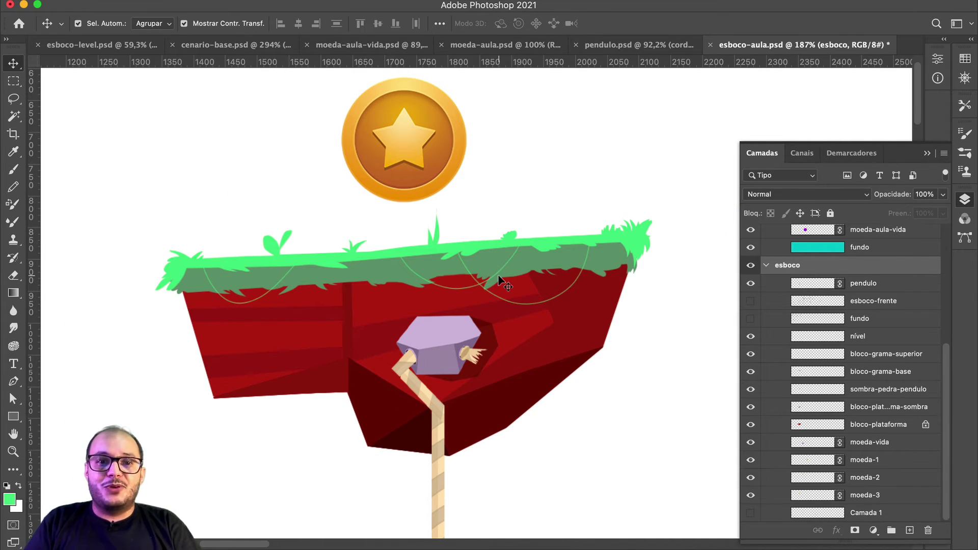
{"action": "left_click", "coordinate": [547, 246]}
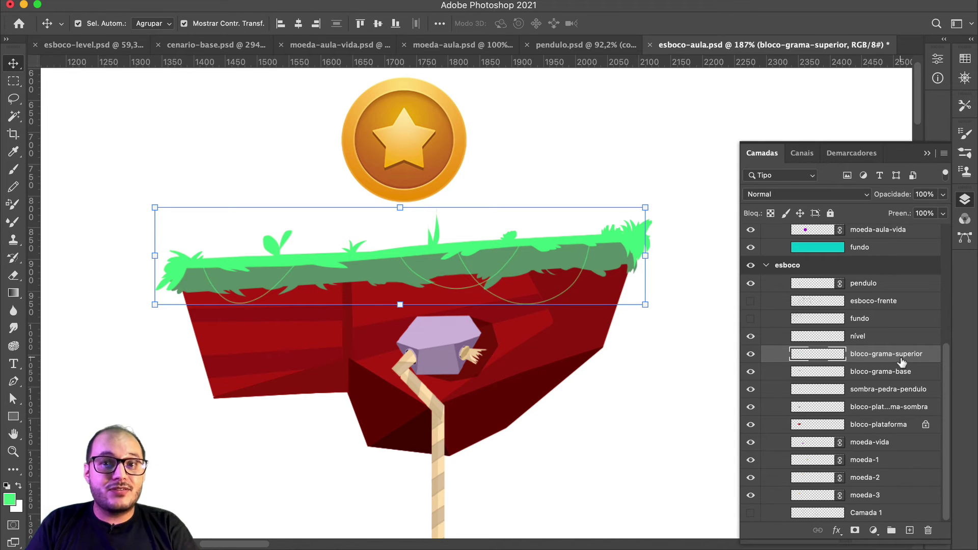
Step: Group the bloco-grama-superior and bloco-grama-base layers and name the group grama
{"action": "left_click", "coordinate": [874, 374], "text": "shift"}
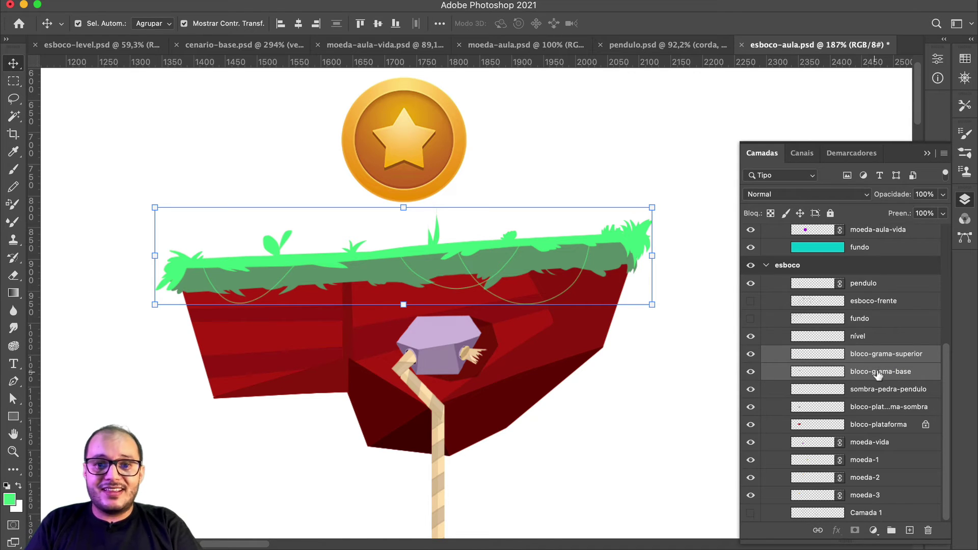
{"action": "key", "text": "super+g"}
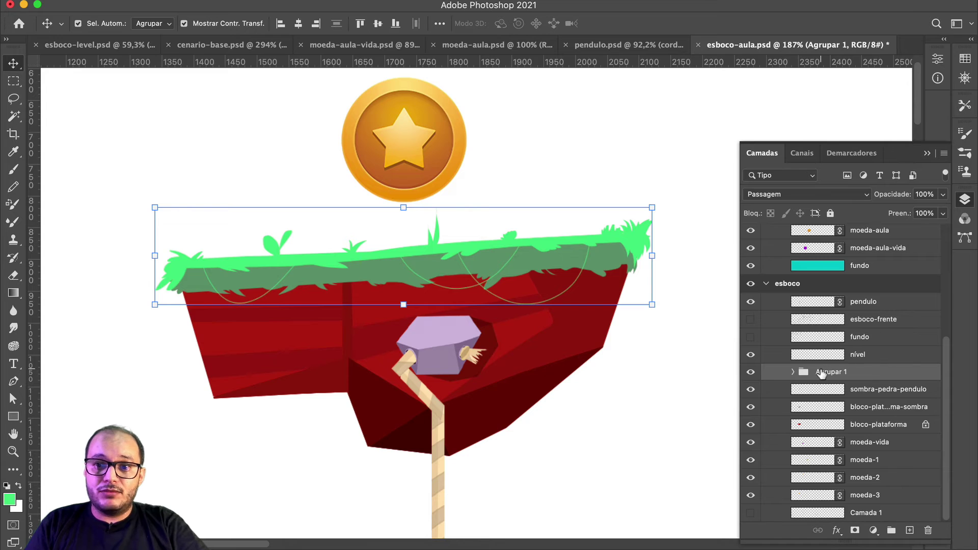
{"action": "double_click", "coordinate": [824, 371]}
{"action": "type", "text": "grama"}
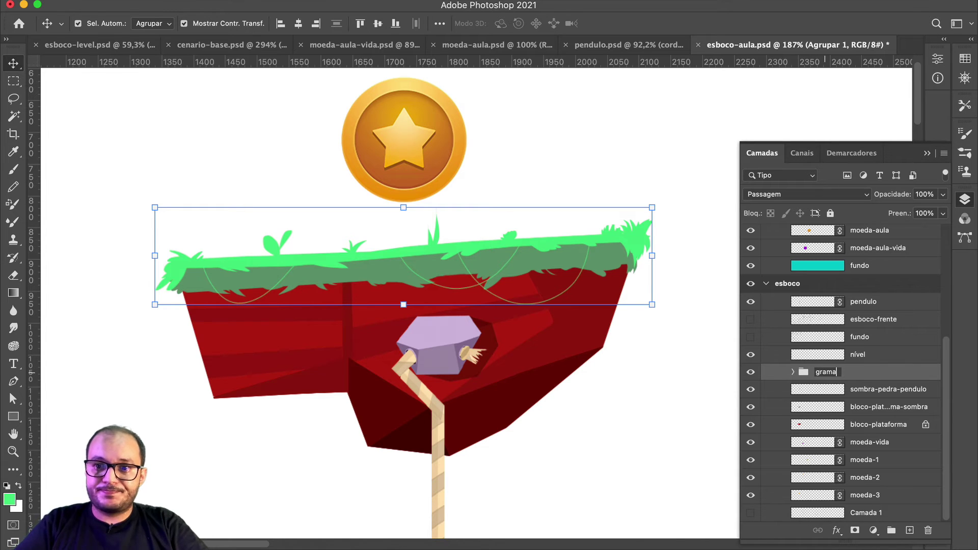
{"action": "key", "text": "Return"}
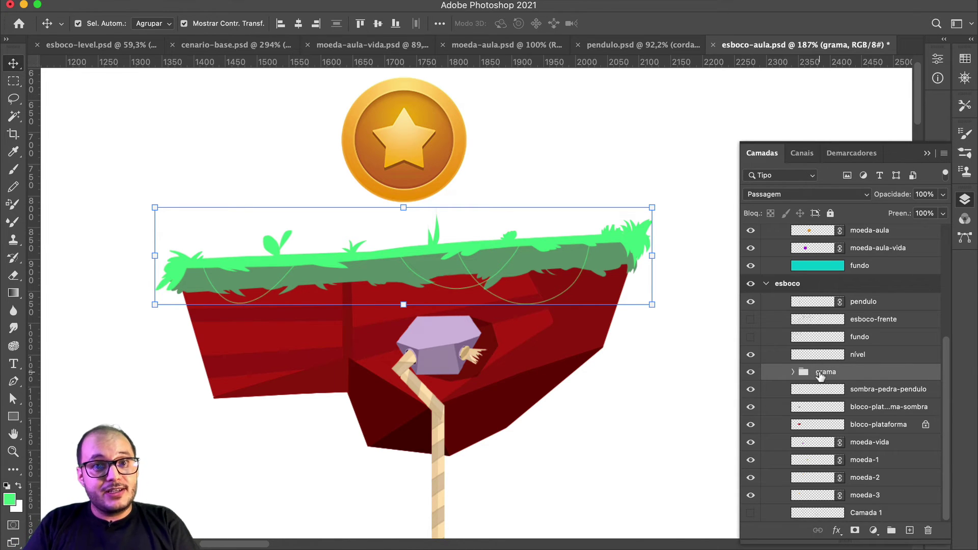
Step: Add a Hue/Saturation (Matiz/Saturação) adjustment layer directly above the grama group
{"action": "scroll", "coordinate": [450, 348], "scroll_direction": "down", "scroll_amount": 3}
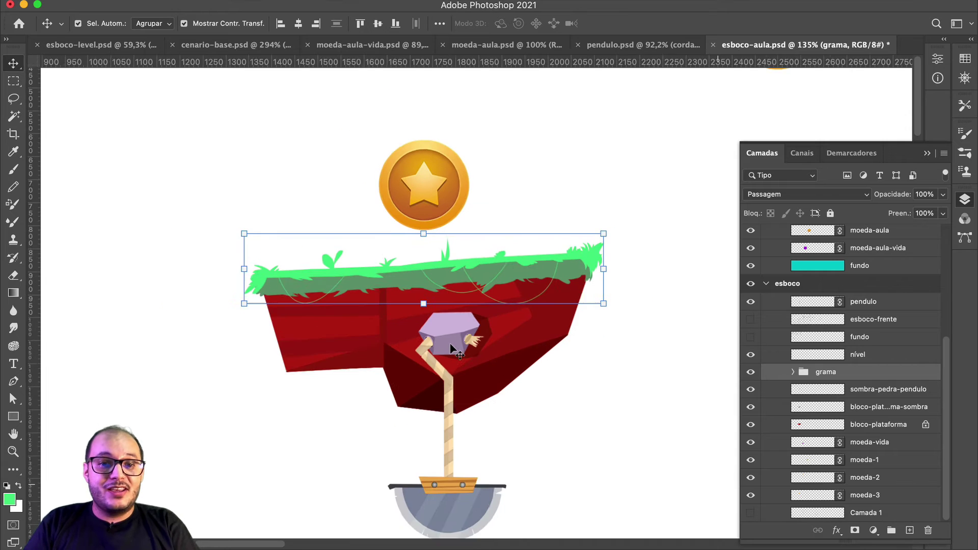
{"action": "scroll", "coordinate": [451, 347], "scroll_direction": "down", "scroll_amount": 4}
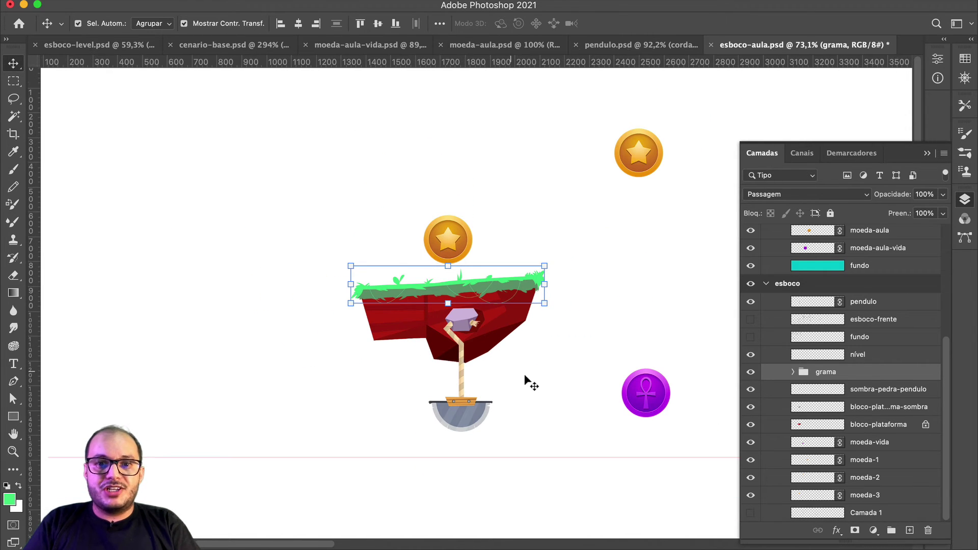
{"action": "left_click", "coordinate": [535, 386]}
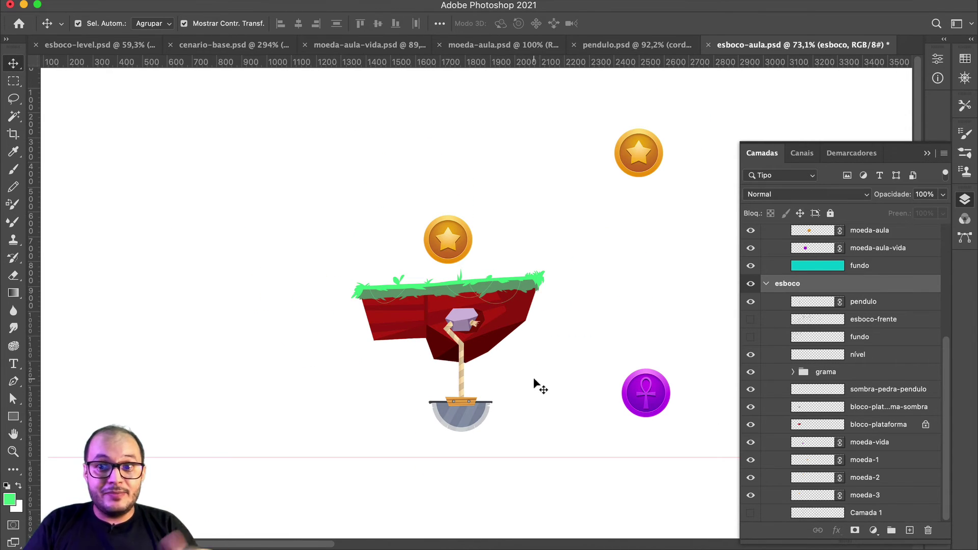
{"action": "left_click", "coordinate": [865, 379]}
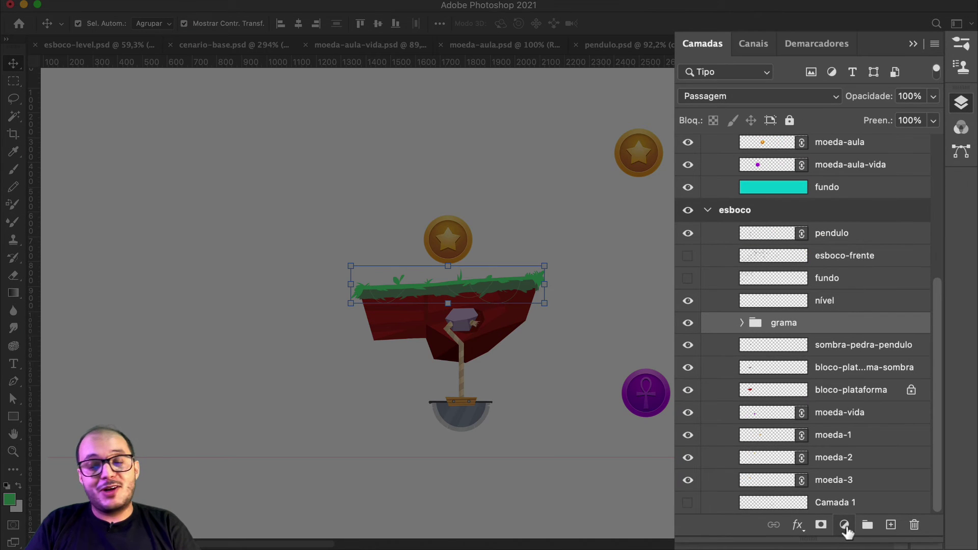
{"action": "left_click", "coordinate": [845, 527]}
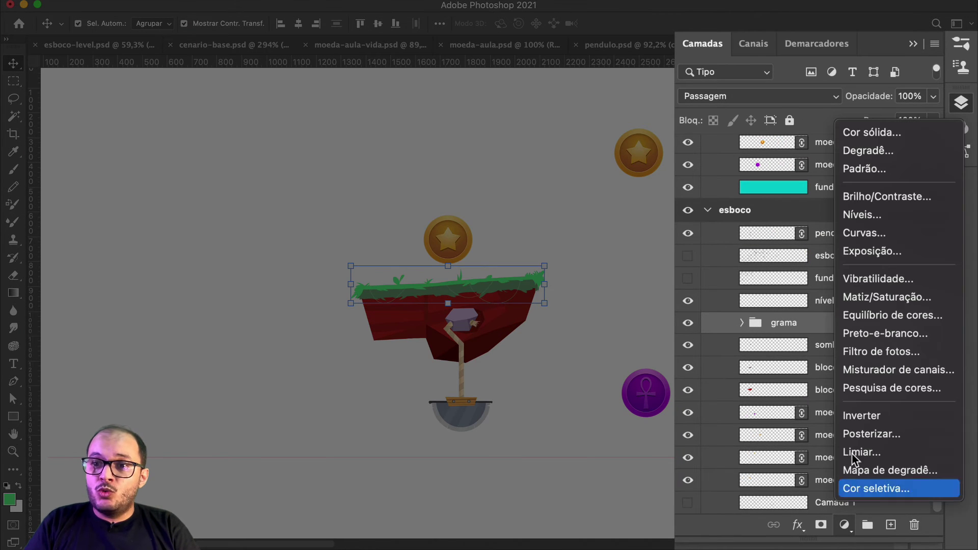
{"action": "left_click", "coordinate": [879, 301]}
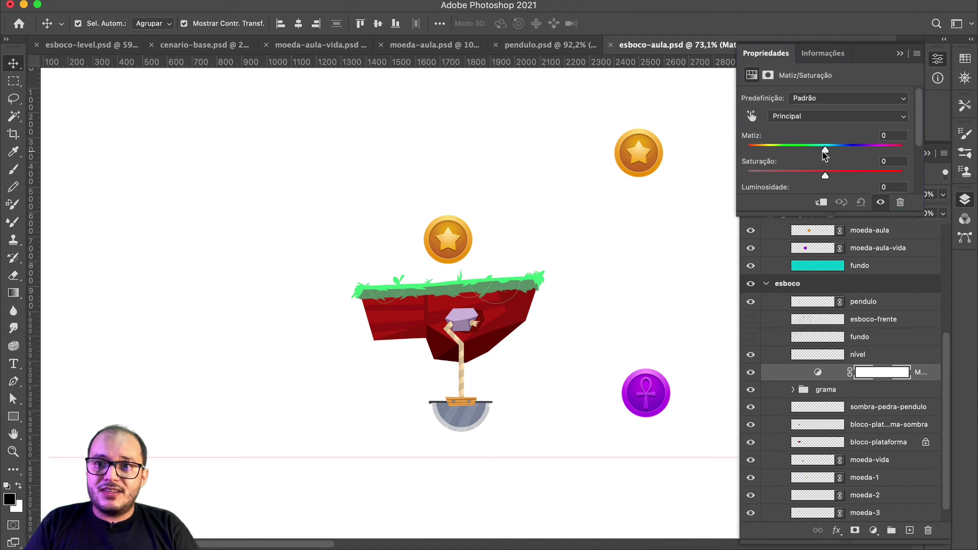
Step: Try hue shifts on the whole artwork and clip the Hue/Saturation adjustment to the grama group
{"action": "left_click_drag", "start_coordinate": [824, 149], "coordinate": [793, 151]}
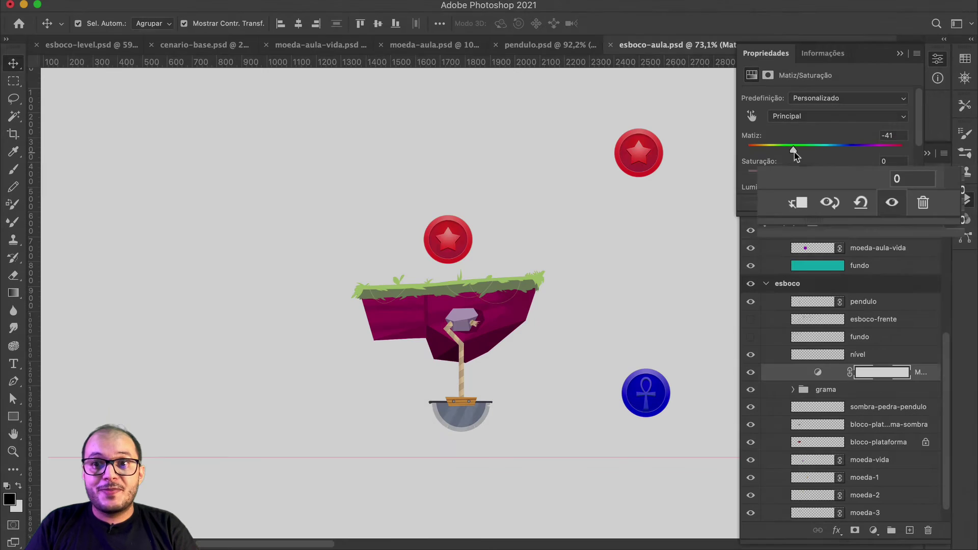
{"action": "left_click_drag", "start_coordinate": [793, 151], "coordinate": [827, 159]}
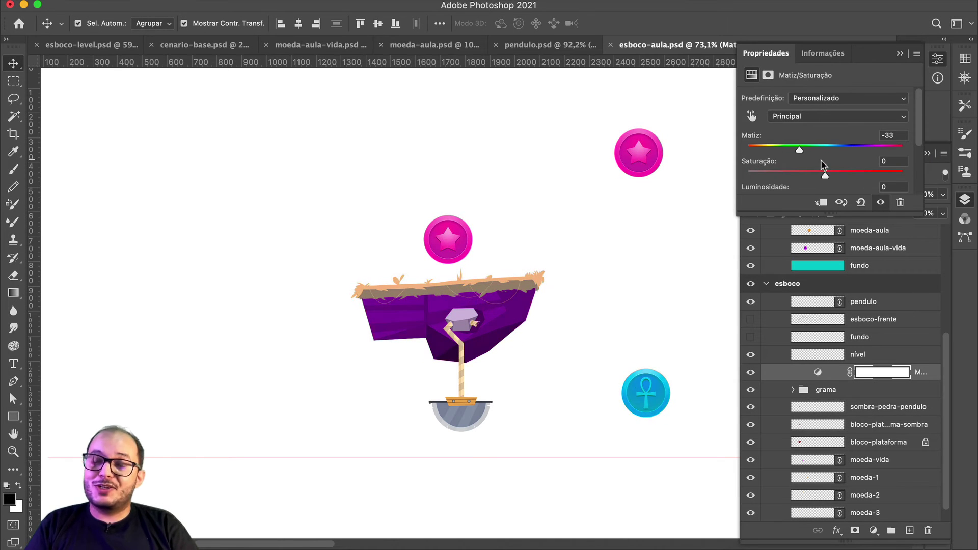
{"action": "left_click", "coordinate": [821, 203]}
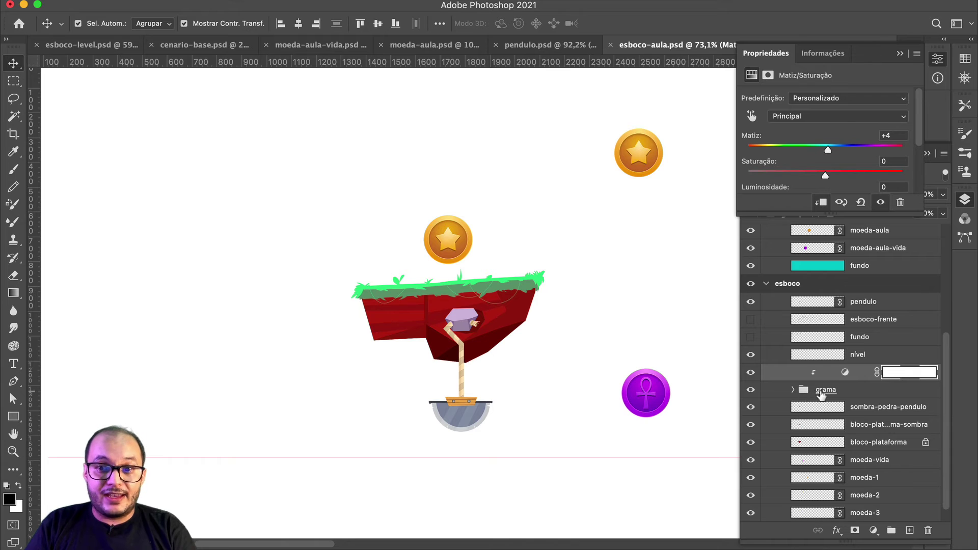
Step: Set the grass adjustment's hue to -43 and compare the grass with the adjustment off and on
{"action": "left_click_drag", "start_coordinate": [827, 150], "coordinate": [792, 156]}
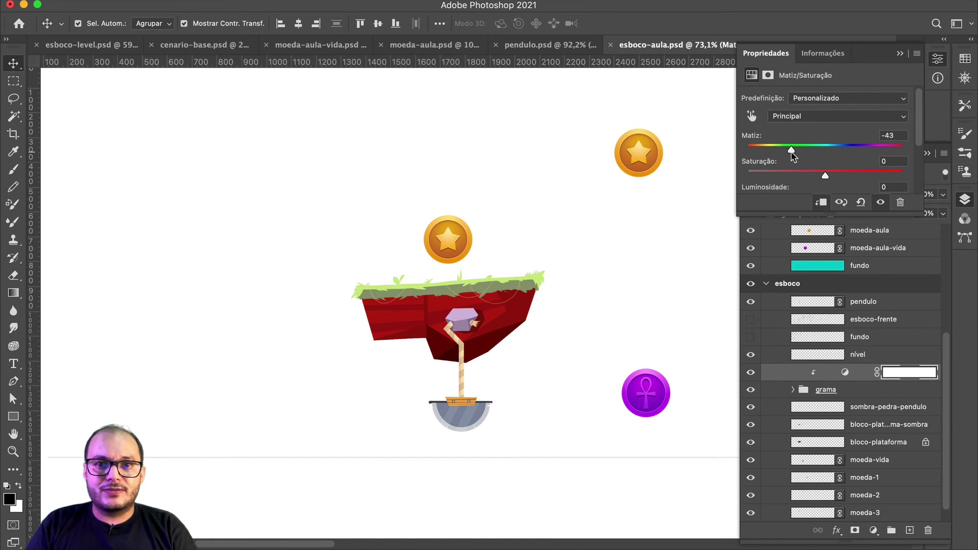
{"action": "left_click", "coordinate": [880, 203]}
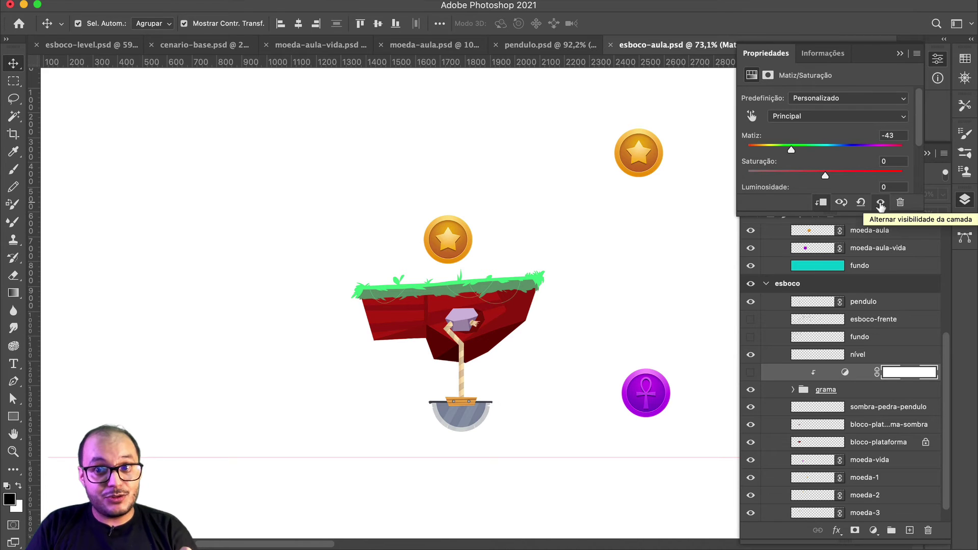
{"action": "left_click", "coordinate": [880, 203]}
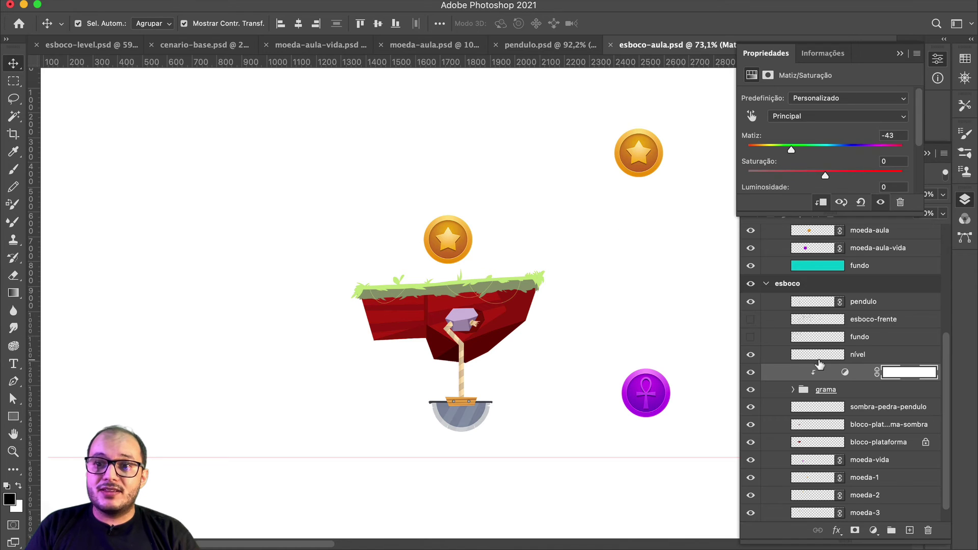
Step: Show the esboco-frente and fundo sketch layers in the esboco artboard
{"action": "scroll", "coordinate": [815, 364], "scroll_direction": "up", "scroll_amount": 1}
{"action": "left_click", "coordinate": [750, 330]}
{"action": "left_click", "coordinate": [750, 347]}
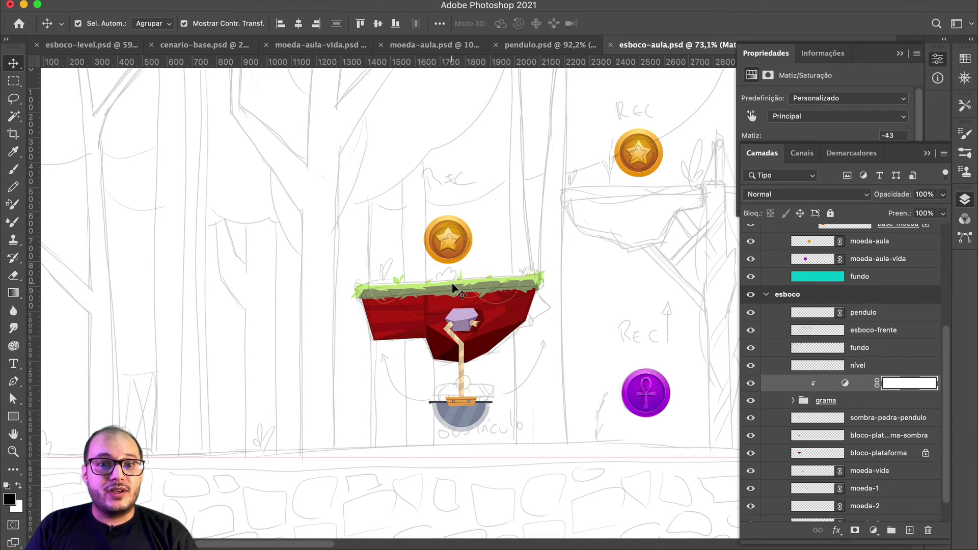
{"action": "scroll", "coordinate": [519, 305], "scroll_direction": "up", "scroll_amount": 3}
{"action": "scroll", "coordinate": [519, 306], "scroll_direction": "right", "scroll_amount": 2}
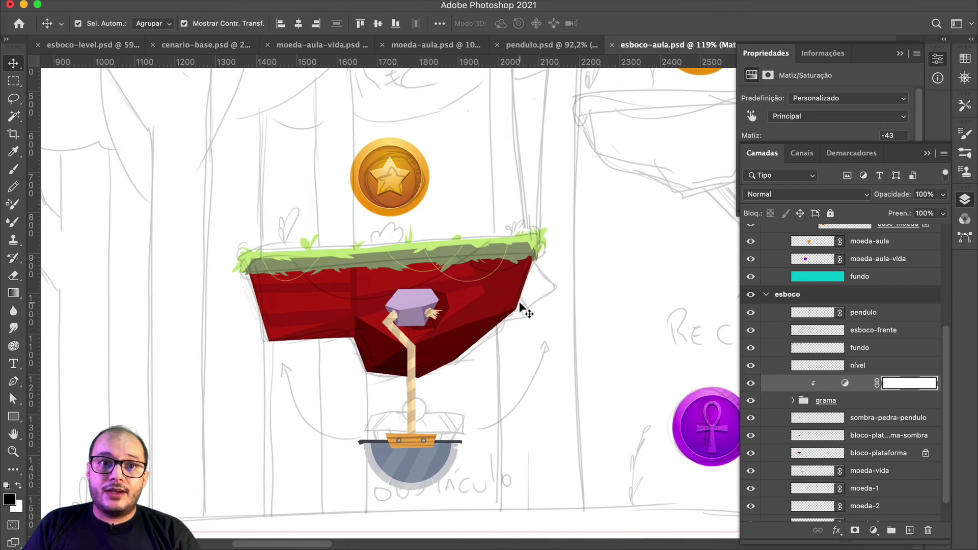
Step: Review the reference platform in cenario-base.psd and the pendulum in pendulo.psd, collapse the layer properties, and return to esboco-aula.psd
{"action": "left_click", "coordinate": [214, 44]}
{"action": "scroll", "coordinate": [670, 304], "scroll_direction": "right", "scroll_amount": 3}
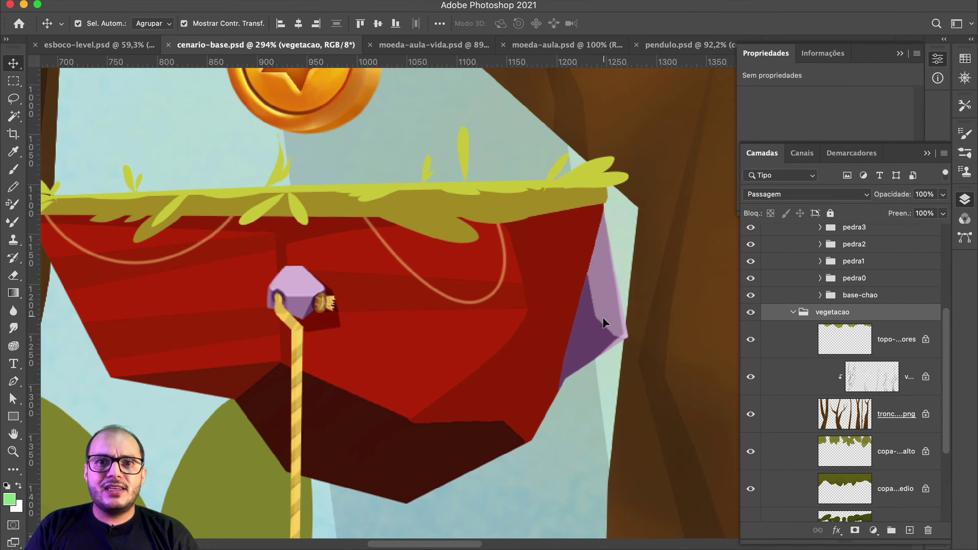
{"action": "left_click", "coordinate": [680, 47]}
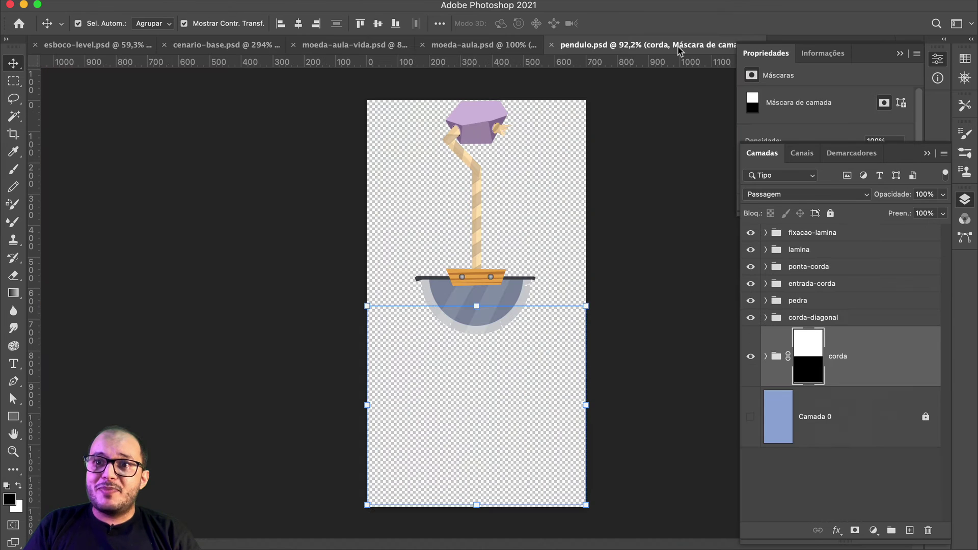
{"action": "left_click", "coordinate": [899, 53]}
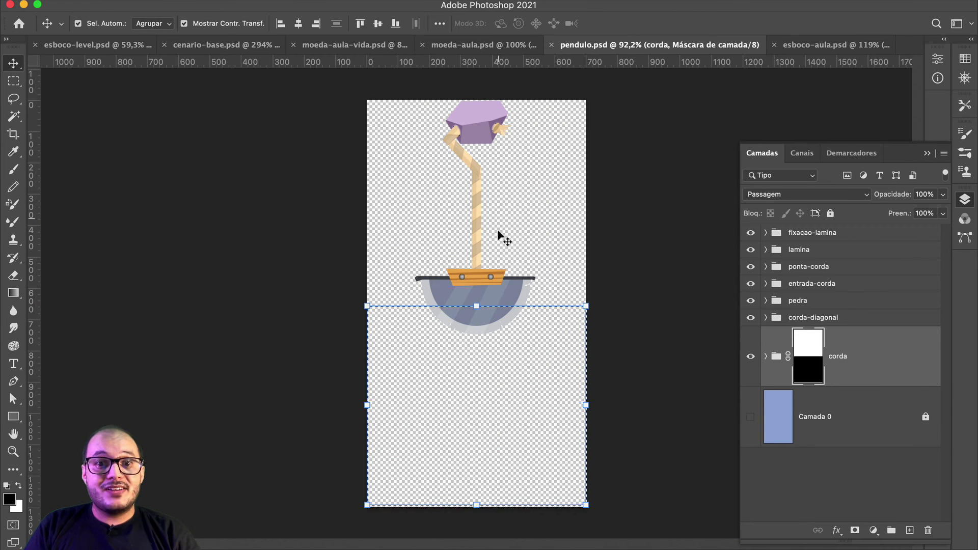
{"action": "left_click", "coordinate": [822, 45]}
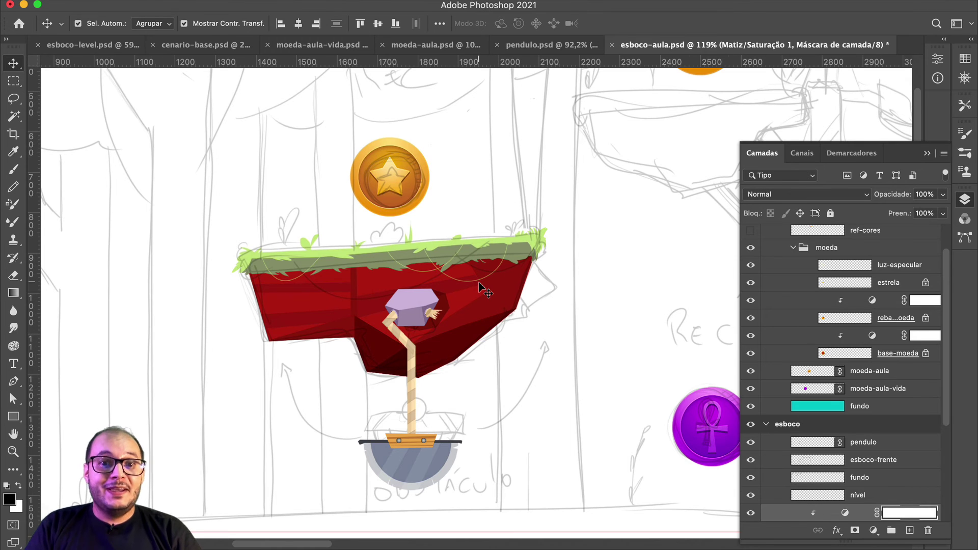
Step: Examine the coloured platform, pendulum and coins against the level sketch, including the rope bridge, trees and stone ground
{"action": "scroll", "coordinate": [483, 286], "scroll_direction": "down", "scroll_amount": 2}
{"action": "scroll", "coordinate": [482, 288], "scroll_direction": "down", "scroll_amount": 2}
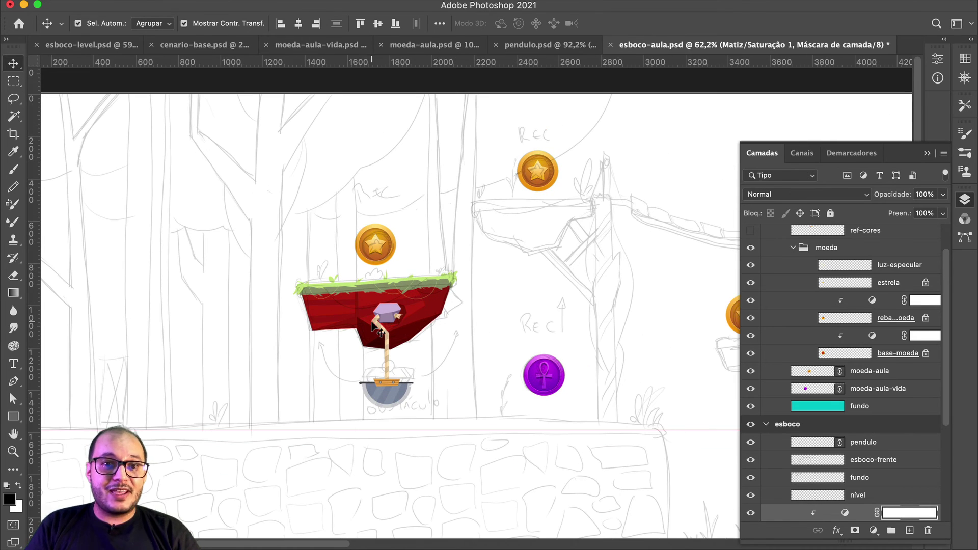
{"action": "scroll", "coordinate": [374, 326], "scroll_direction": "left", "scroll_amount": 3}
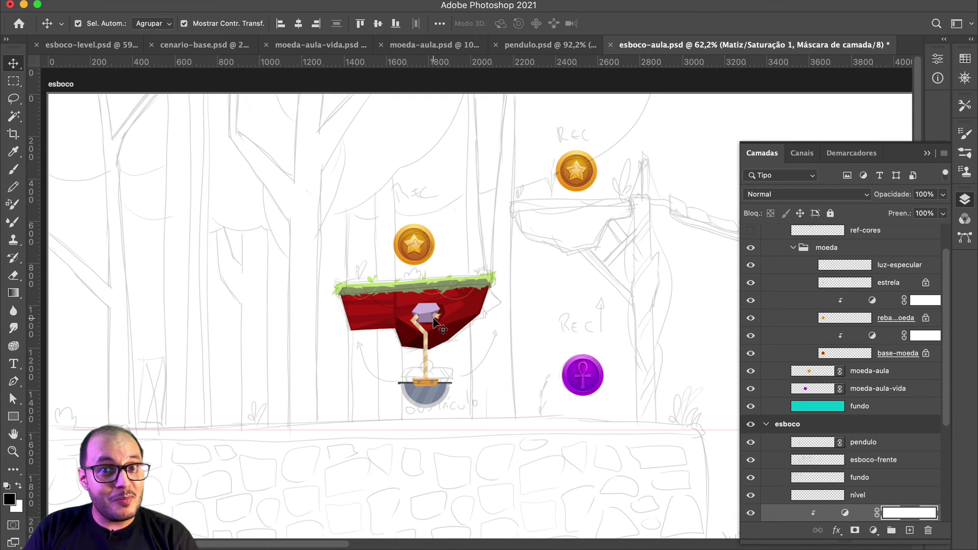
{"action": "scroll", "coordinate": [432, 321], "scroll_direction": "left", "scroll_amount": 2}
{"action": "scroll", "coordinate": [433, 320], "scroll_direction": "down", "scroll_amount": 1}
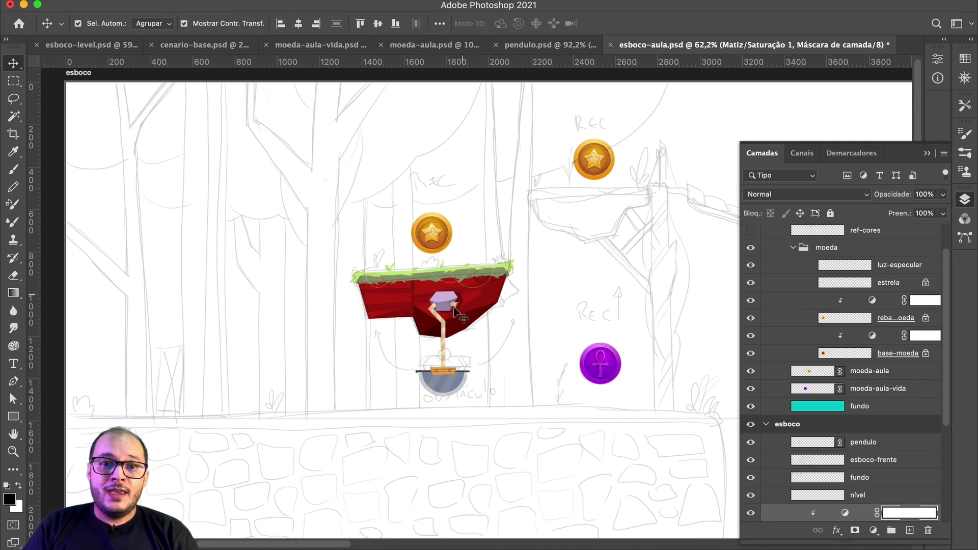
{"action": "scroll", "coordinate": [418, 291], "scroll_direction": "up", "scroll_amount": 5}
{"action": "scroll", "coordinate": [417, 291], "scroll_direction": "up", "scroll_amount": 3}
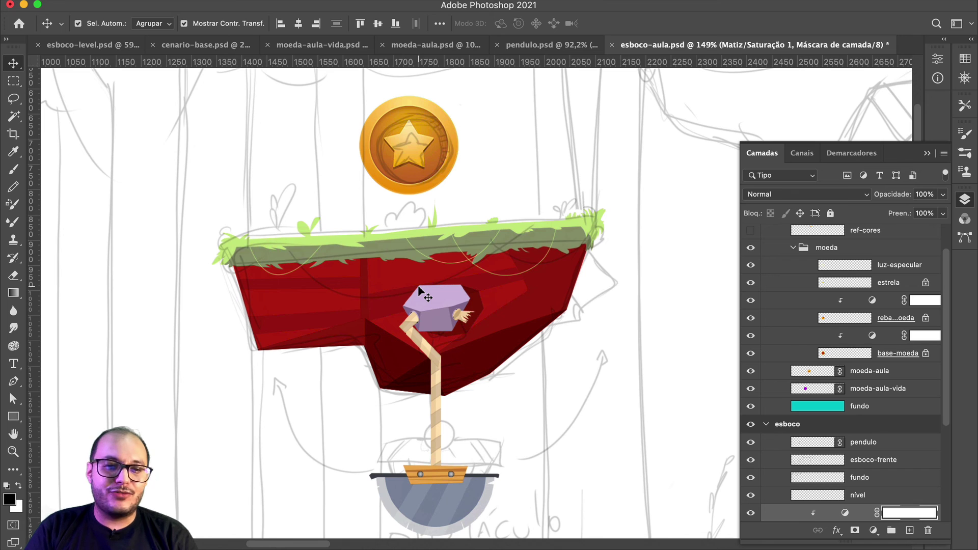
{"action": "scroll", "coordinate": [418, 291], "scroll_direction": "down", "scroll_amount": 8}
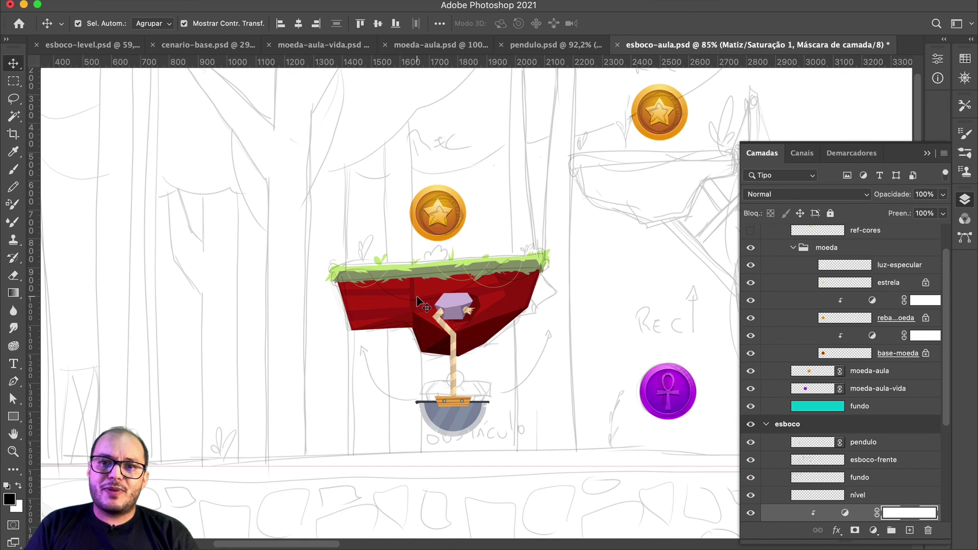
{"action": "scroll", "coordinate": [418, 301], "scroll_direction": "right", "scroll_amount": 5}
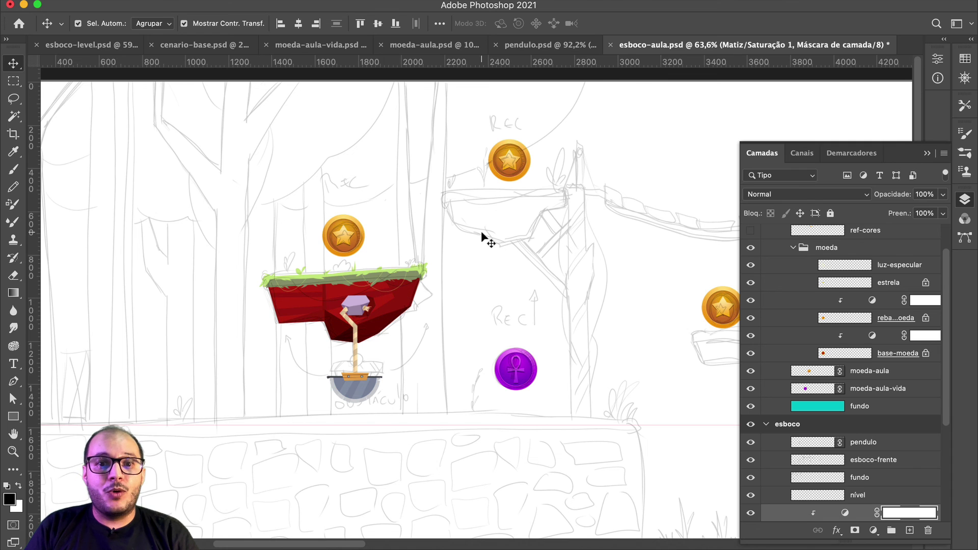
{"action": "scroll", "coordinate": [483, 235], "scroll_direction": "right", "scroll_amount": 10}
{"action": "scroll", "coordinate": [480, 231], "scroll_direction": "right", "scroll_amount": 2}
{"action": "scroll", "coordinate": [480, 231], "scroll_direction": "left", "scroll_amount": 10}
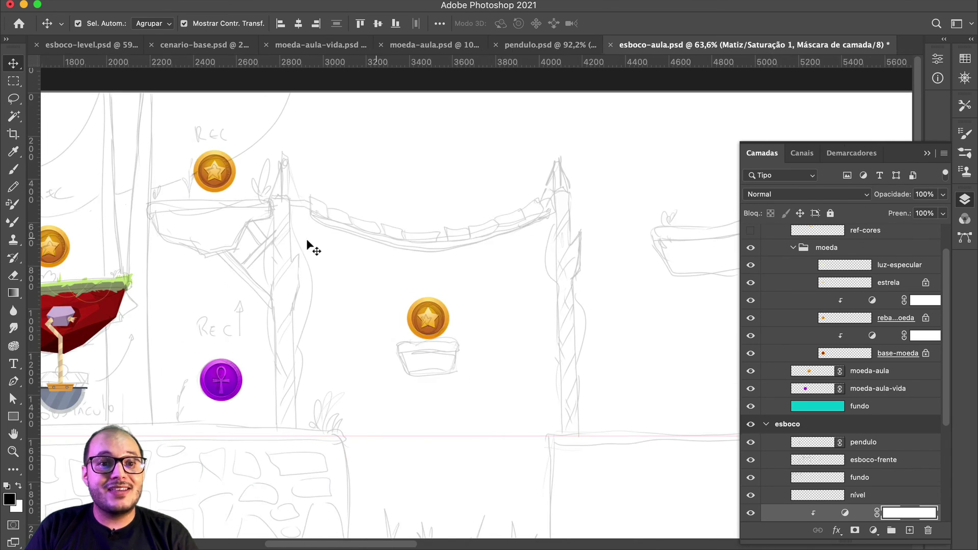
{"action": "scroll", "coordinate": [343, 268], "scroll_direction": "right", "scroll_amount": 1}
{"action": "scroll", "coordinate": [342, 267], "scroll_direction": "up", "scroll_amount": 1}
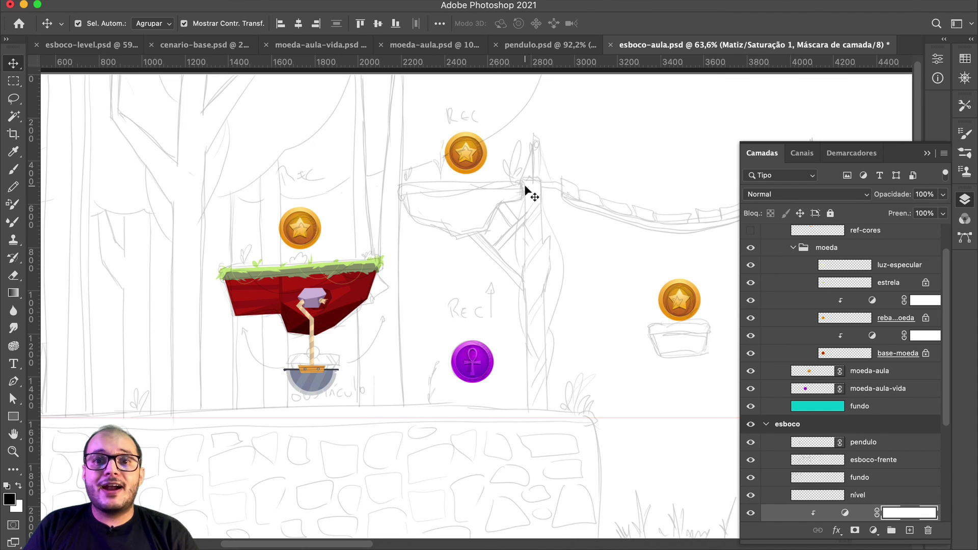
{"action": "scroll", "coordinate": [438, 430], "scroll_direction": "left", "scroll_amount": 5}
{"action": "scroll", "coordinate": [439, 430], "scroll_direction": "down", "scroll_amount": 3}
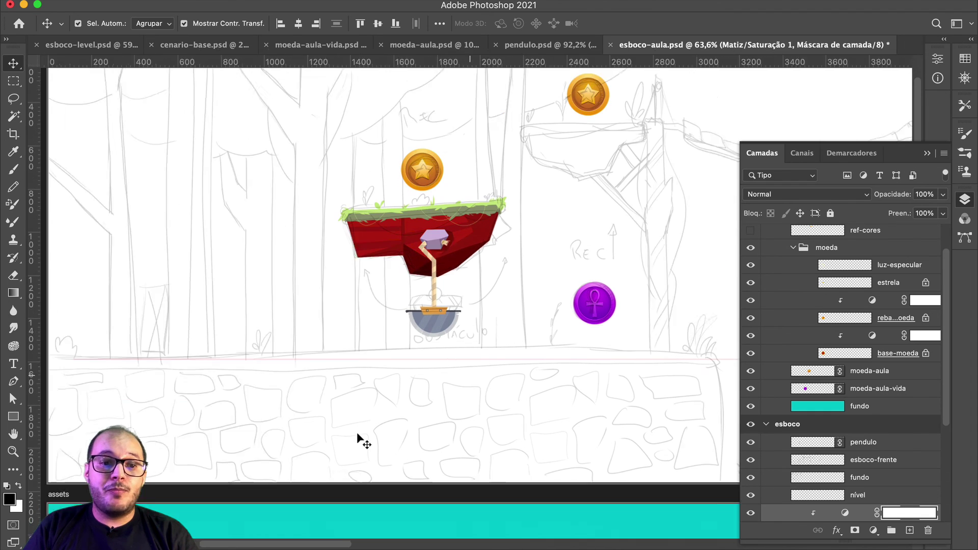
{"action": "scroll", "coordinate": [433, 367], "scroll_direction": "right", "scroll_amount": 3}
{"action": "scroll", "coordinate": [432, 367], "scroll_direction": "up", "scroll_amount": 2}
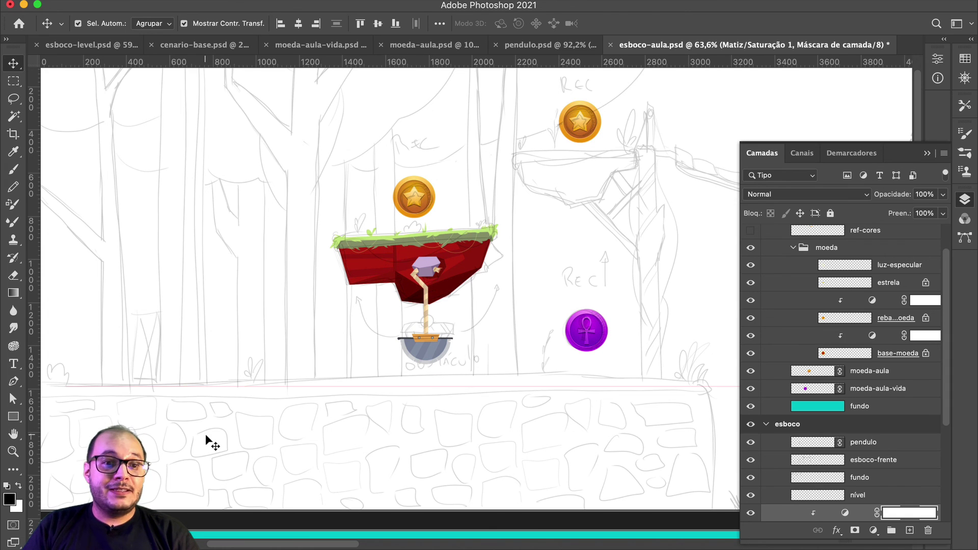
{"action": "scroll", "coordinate": [207, 441], "scroll_direction": "left", "scroll_amount": 2}
{"action": "scroll", "coordinate": [208, 441], "scroll_direction": "down", "scroll_amount": 1}
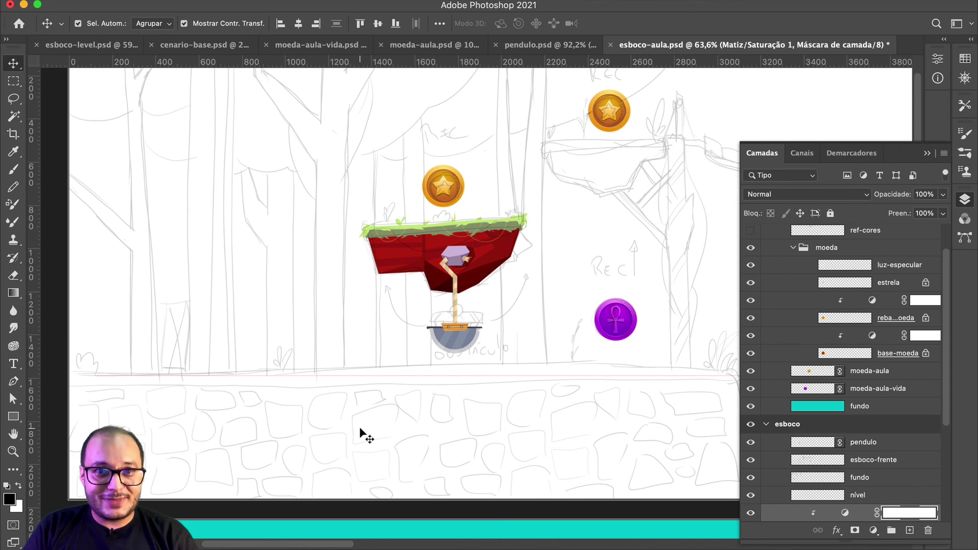
{"action": "scroll", "coordinate": [413, 290], "scroll_direction": "up", "scroll_amount": 3}
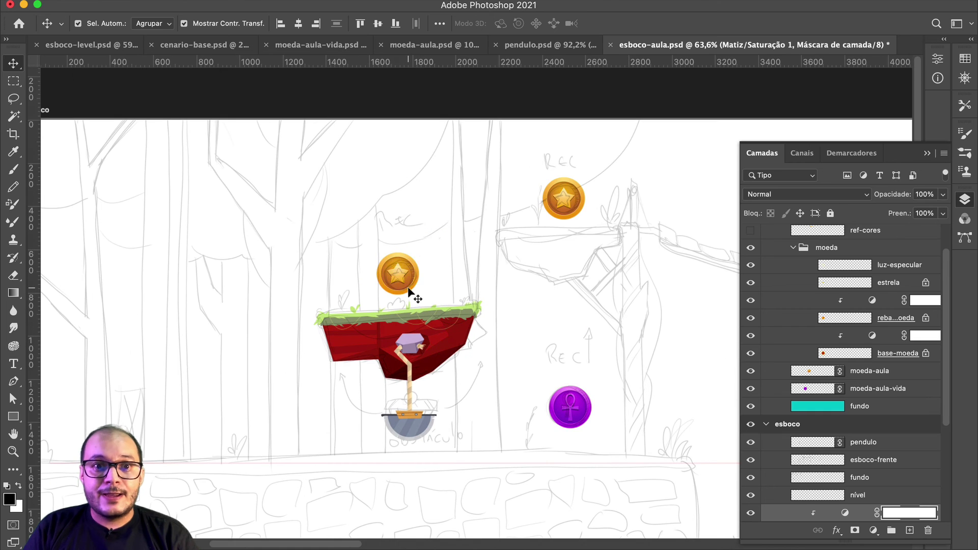
{"action": "scroll", "coordinate": [273, 255], "scroll_direction": "left", "scroll_amount": 3}
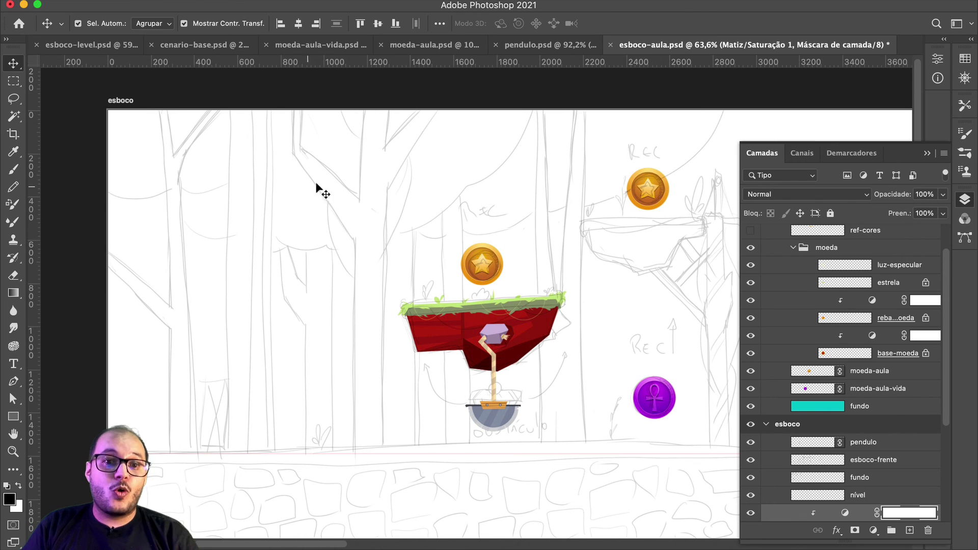
Step: Review the complete forest scene in cenario-base.psd, from the grassy red platform to the whole artboard
{"action": "scroll", "coordinate": [346, 279], "scroll_direction": "right", "scroll_amount": 2}
{"action": "scroll", "coordinate": [345, 279], "scroll_direction": "right", "scroll_amount": 1}
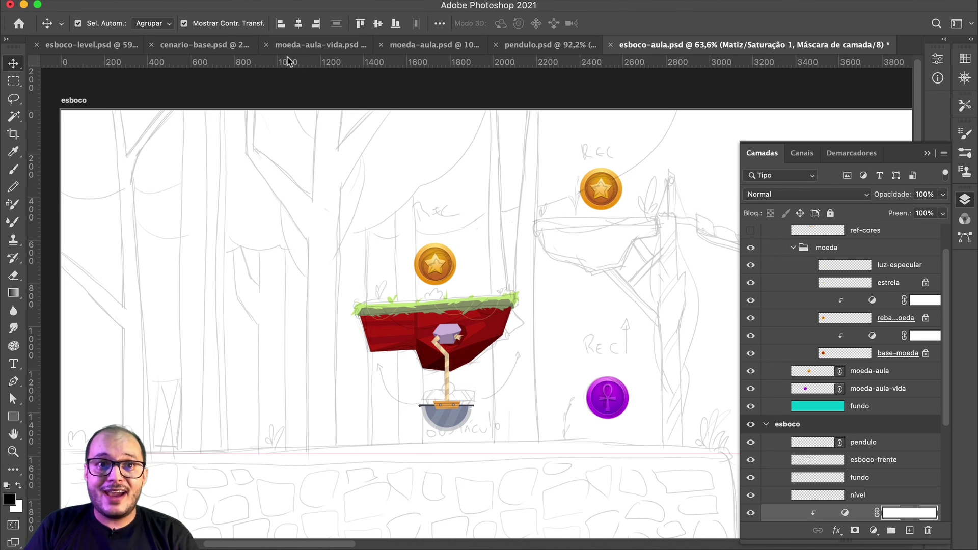
{"action": "left_click", "coordinate": [208, 51]}
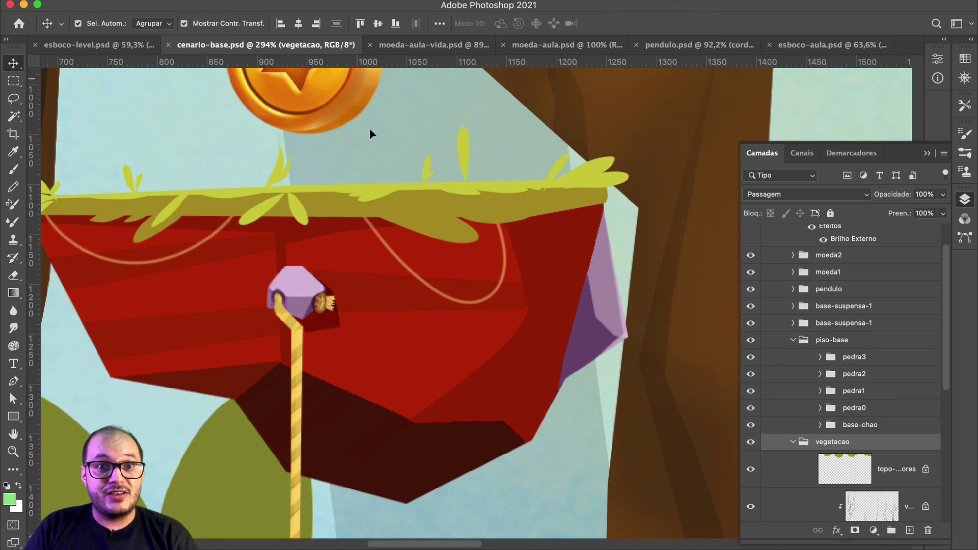
{"action": "scroll", "coordinate": [448, 177], "scroll_direction": "down", "scroll_amount": 3}
{"action": "scroll", "coordinate": [449, 179], "scroll_direction": "down", "scroll_amount": 5}
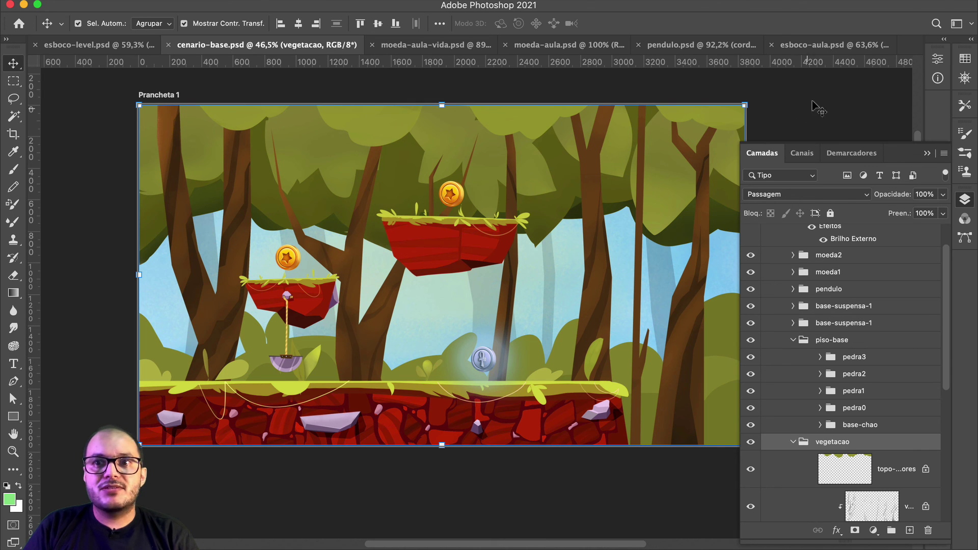
Step: Return to esboco-aula.psd and examine the coloured platform, pendulum and coin within the whole level sketch and up close
{"action": "left_click", "coordinate": [821, 51]}
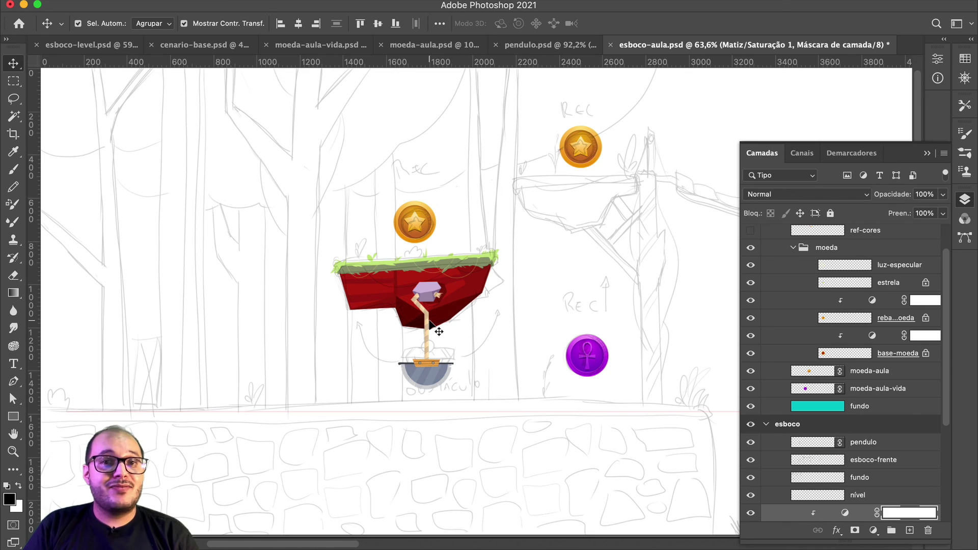
{"action": "scroll", "coordinate": [438, 332], "scroll_direction": "down", "scroll_amount": 4}
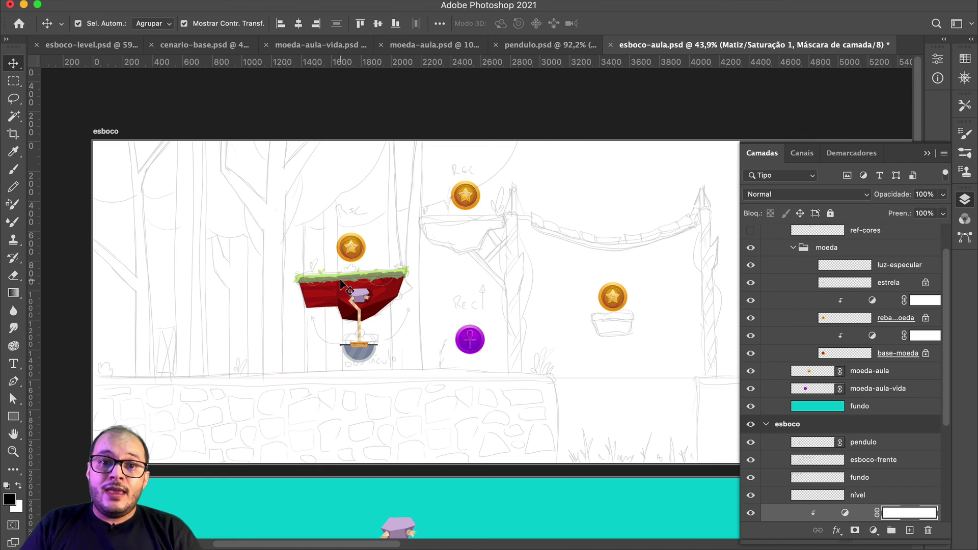
{"action": "scroll", "coordinate": [341, 283], "scroll_direction": "up", "scroll_amount": 5}
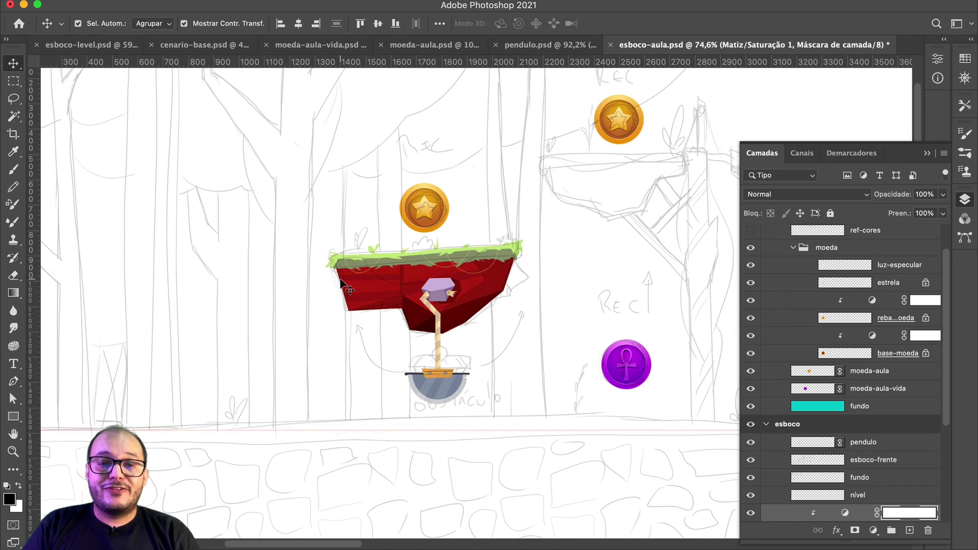
{"action": "scroll", "coordinate": [341, 283], "scroll_direction": "up", "scroll_amount": 4}
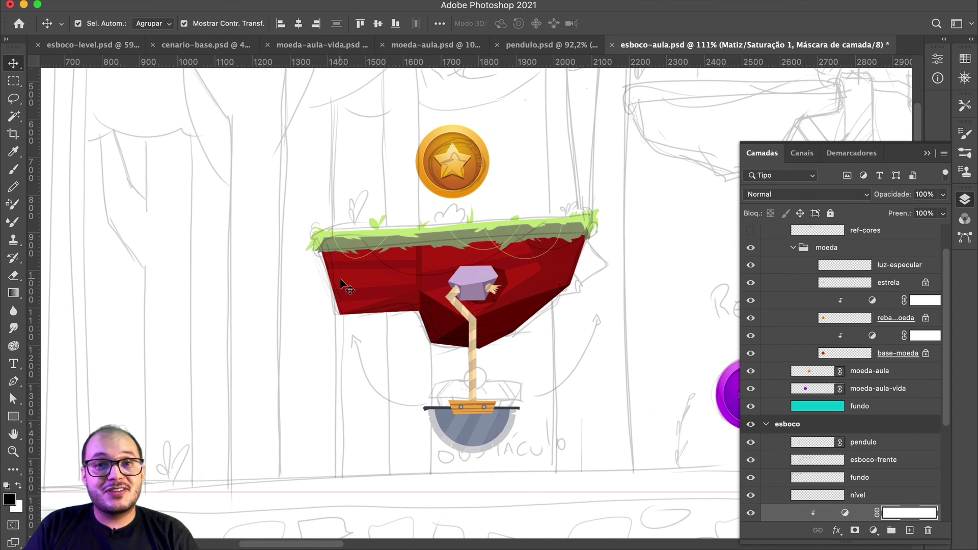